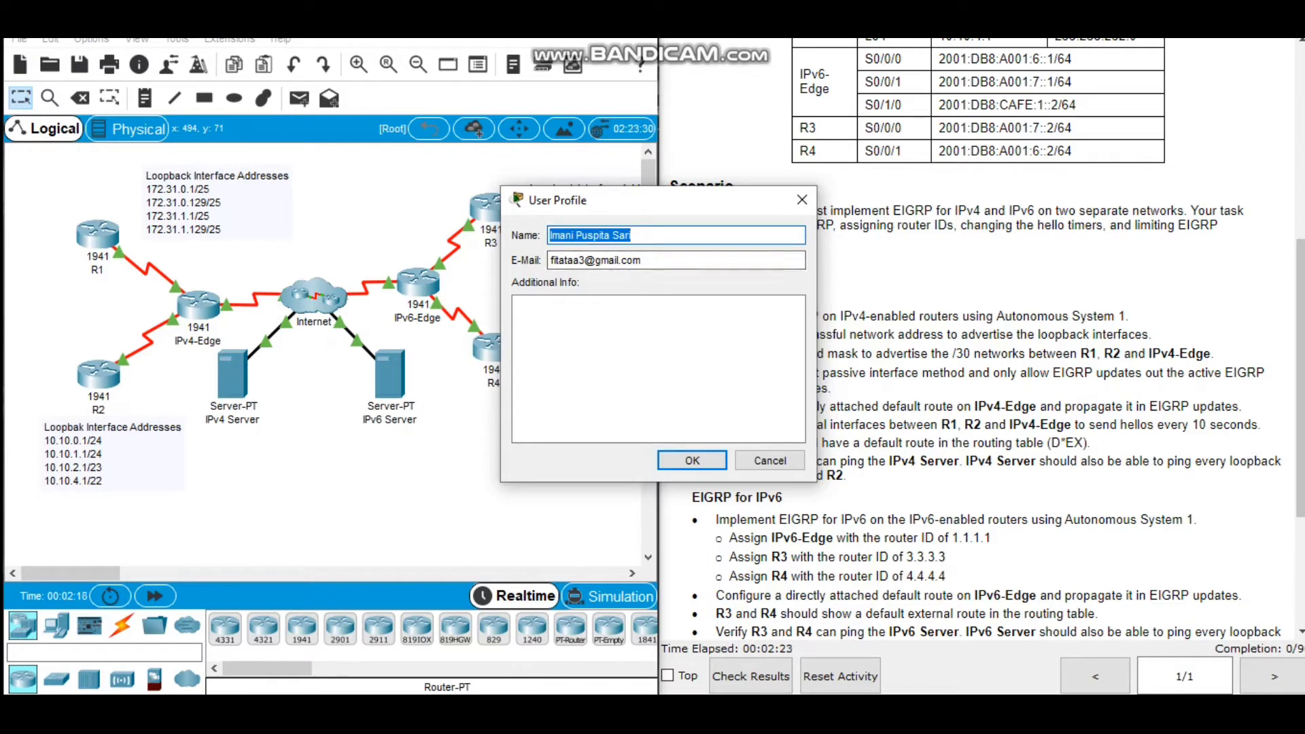
# Dismiss the user profile dialog without changes and look over the activity's scenario and requirements.
pyautogui.click(769, 461)
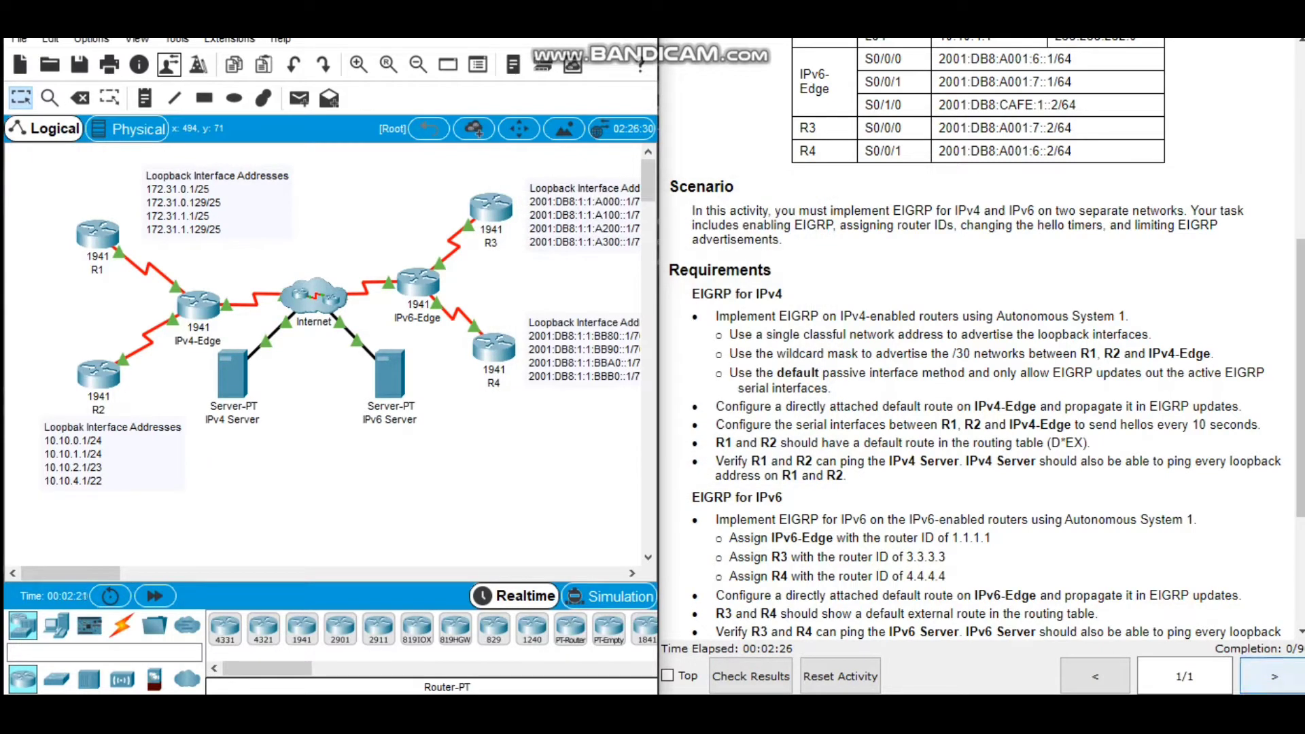
pyautogui.scroll(-3, 985, 340)
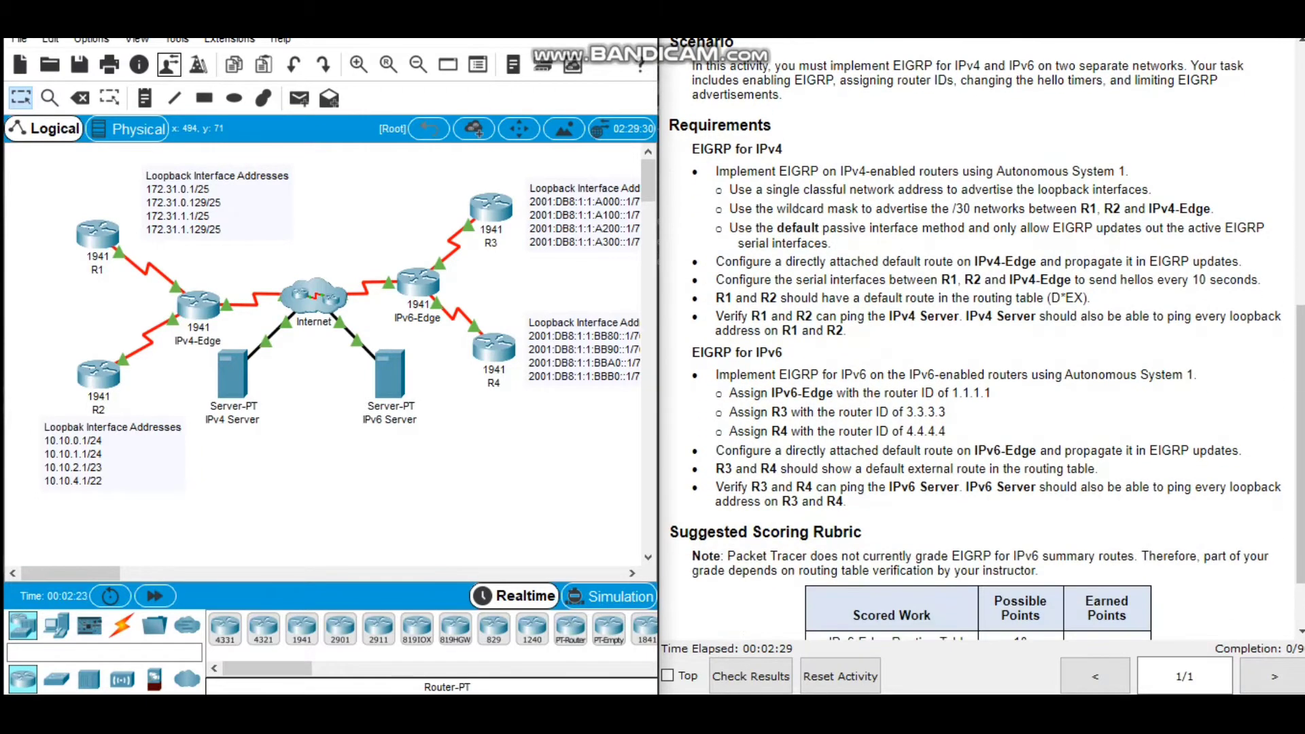
pyautogui.scroll(1, 986, 340)
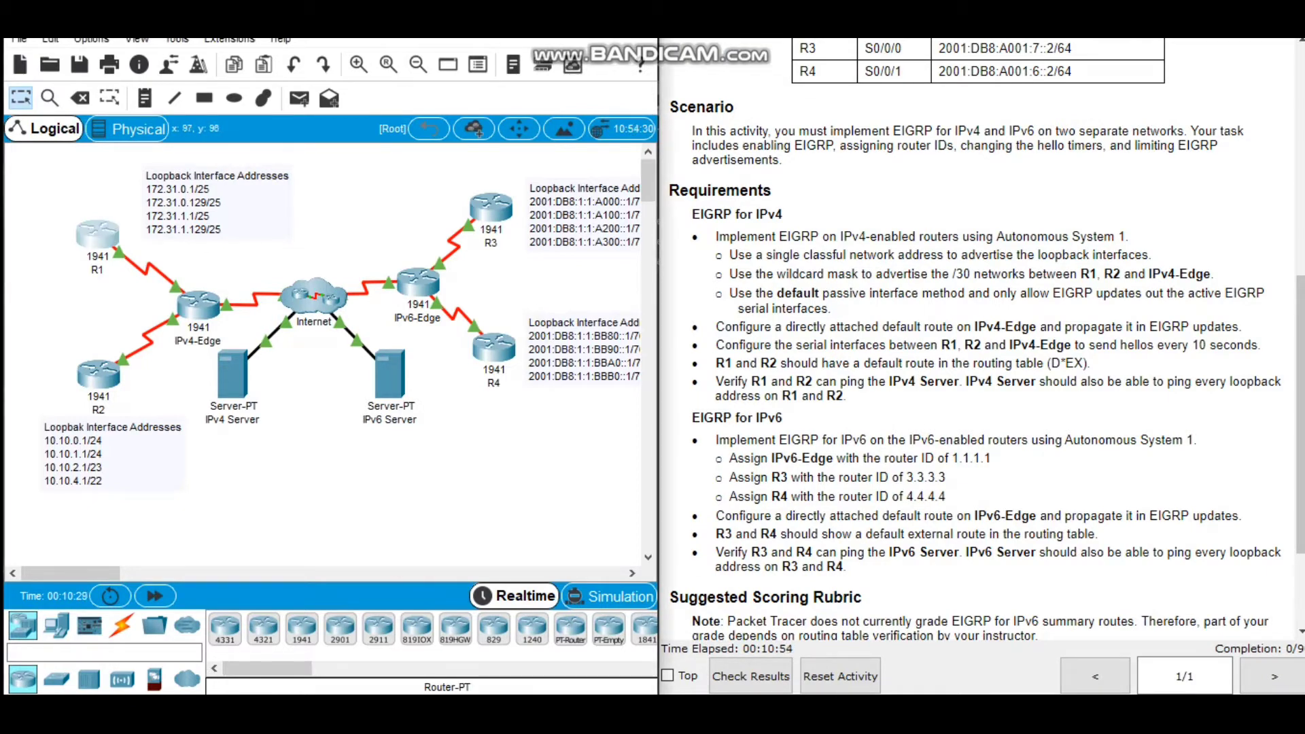
# Open router R1's command line interface and bring up its user prompt.
pyautogui.click(97, 235)
pyautogui.click(535, 125)
pyautogui.moveTo(643, 88); pyautogui.dragTo(389, 67)
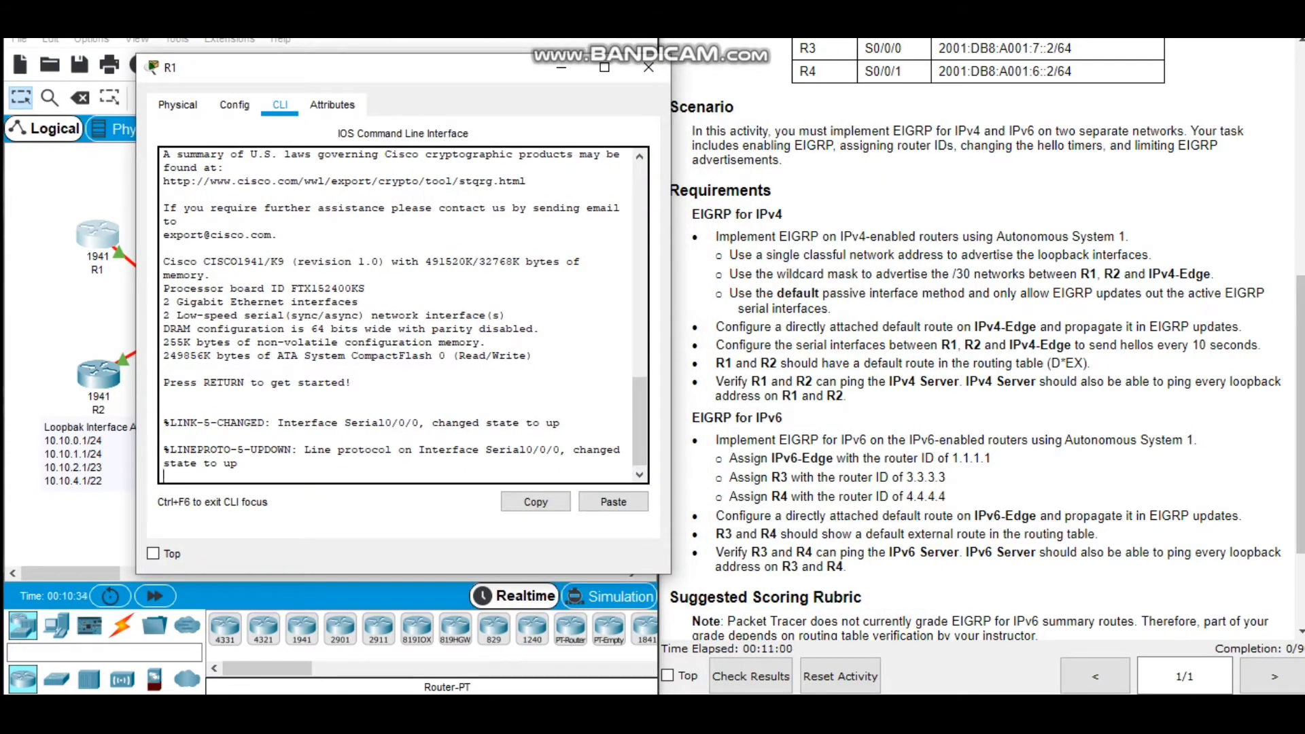
pyautogui.press('Return')
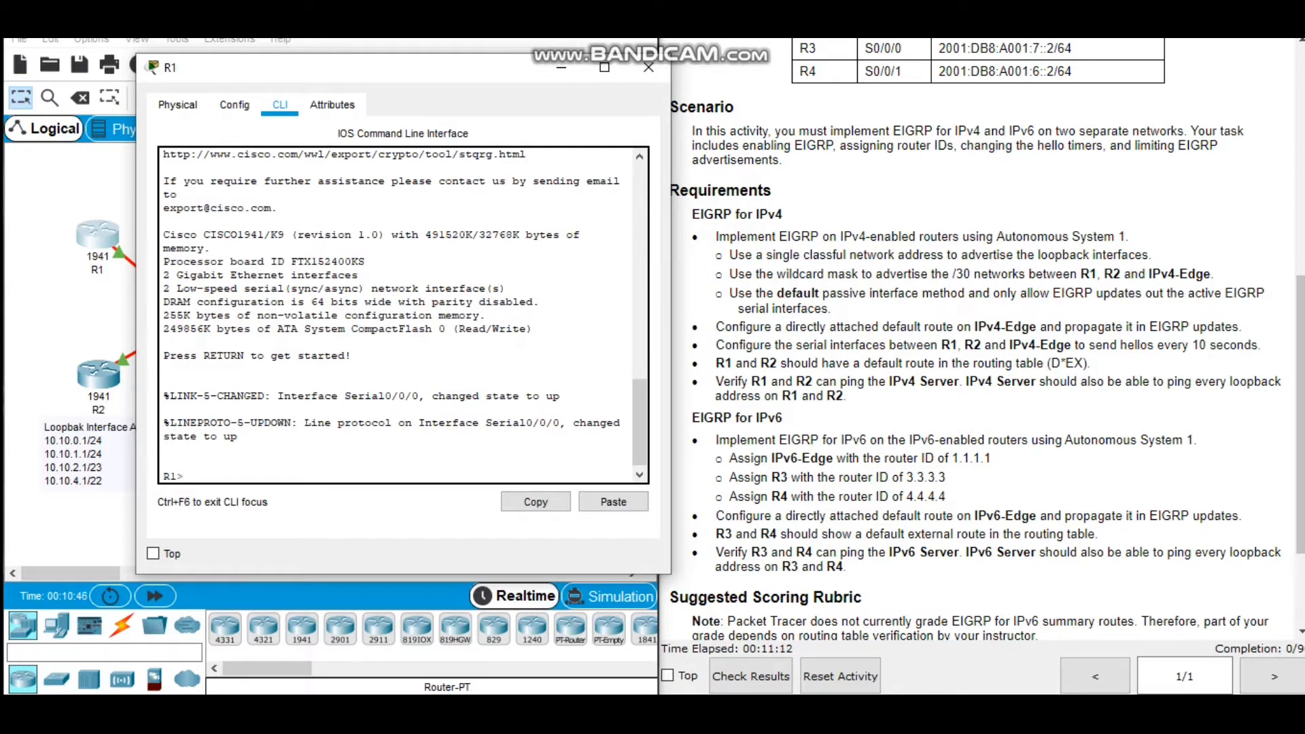
# Review the EIGRP for IPv4 requirements in the activity instructions, moving R1's window out of the way.
pyautogui.moveTo(712, 236); pyautogui.dragTo(847, 397)
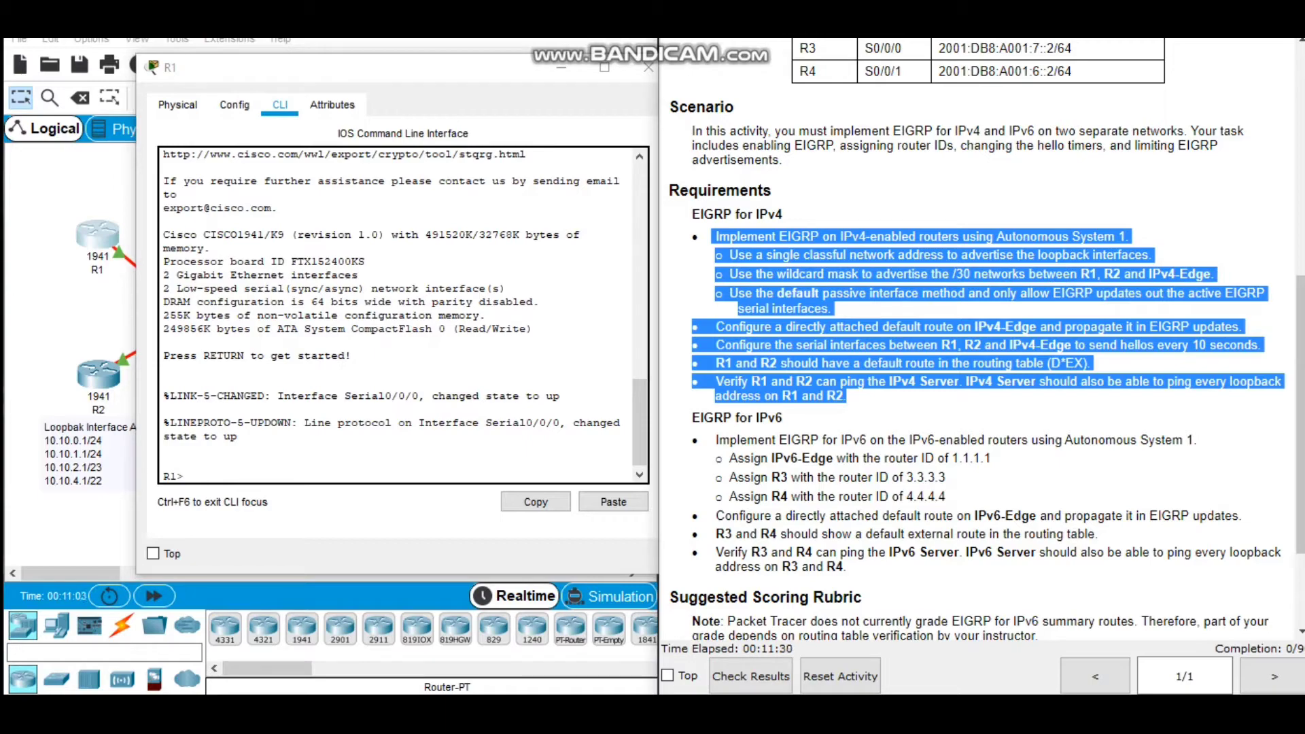
pyautogui.moveTo(377, 76); pyautogui.dragTo(352, 63)
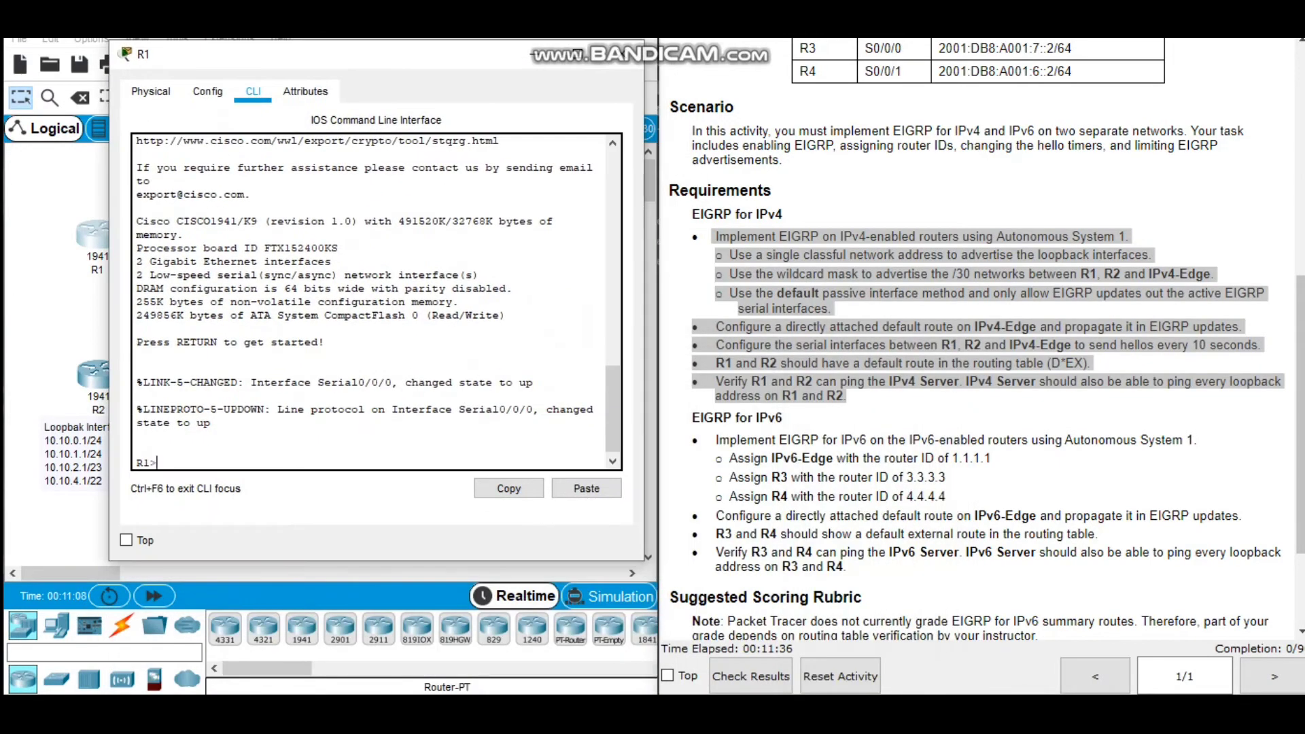
pyautogui.click(534, 55)
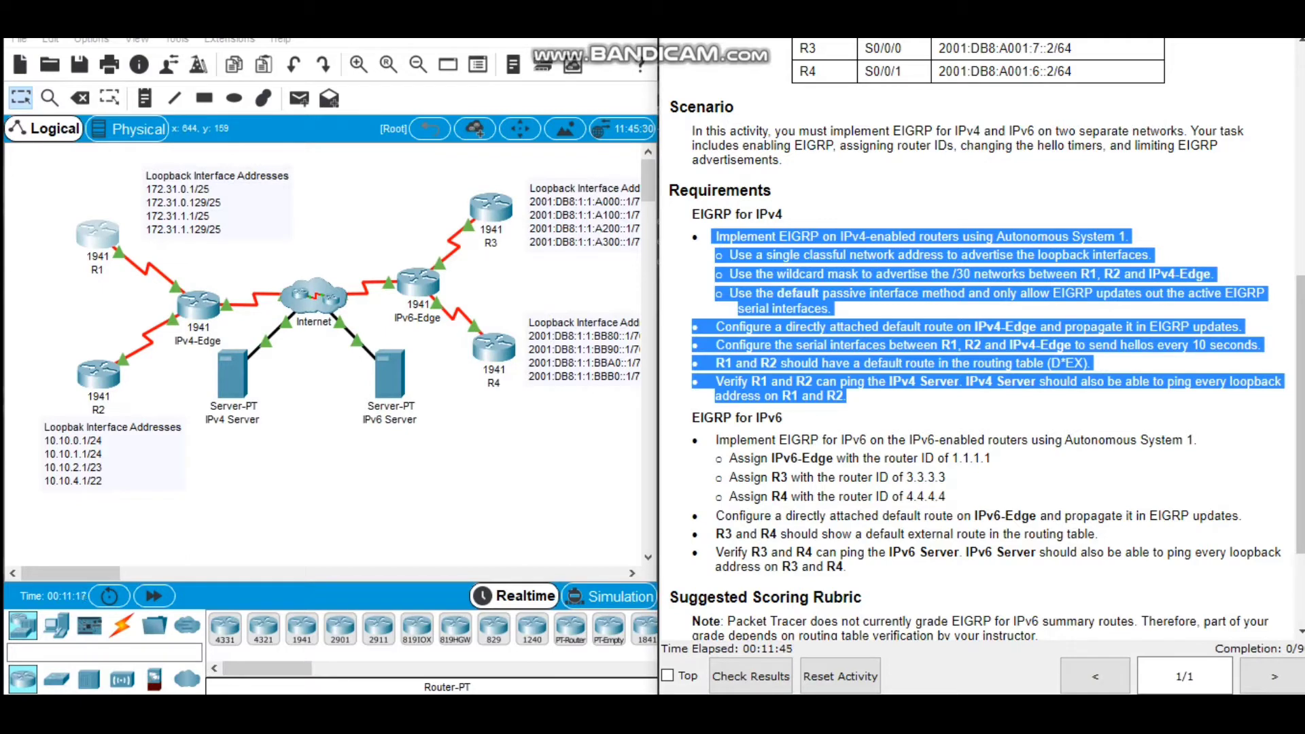
pyautogui.click(979, 401)
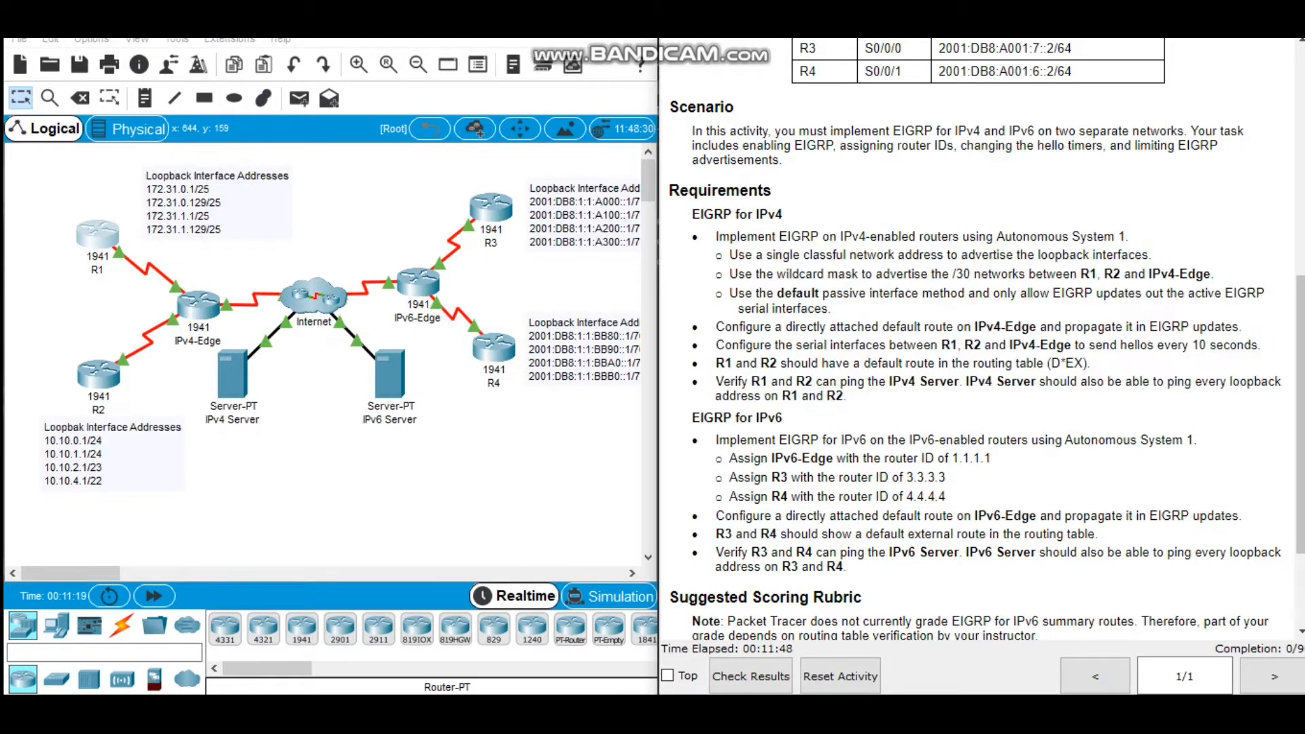
# Return to R1's command line and enter privileged mode, then global configuration mode.
pyautogui.click(97, 235)
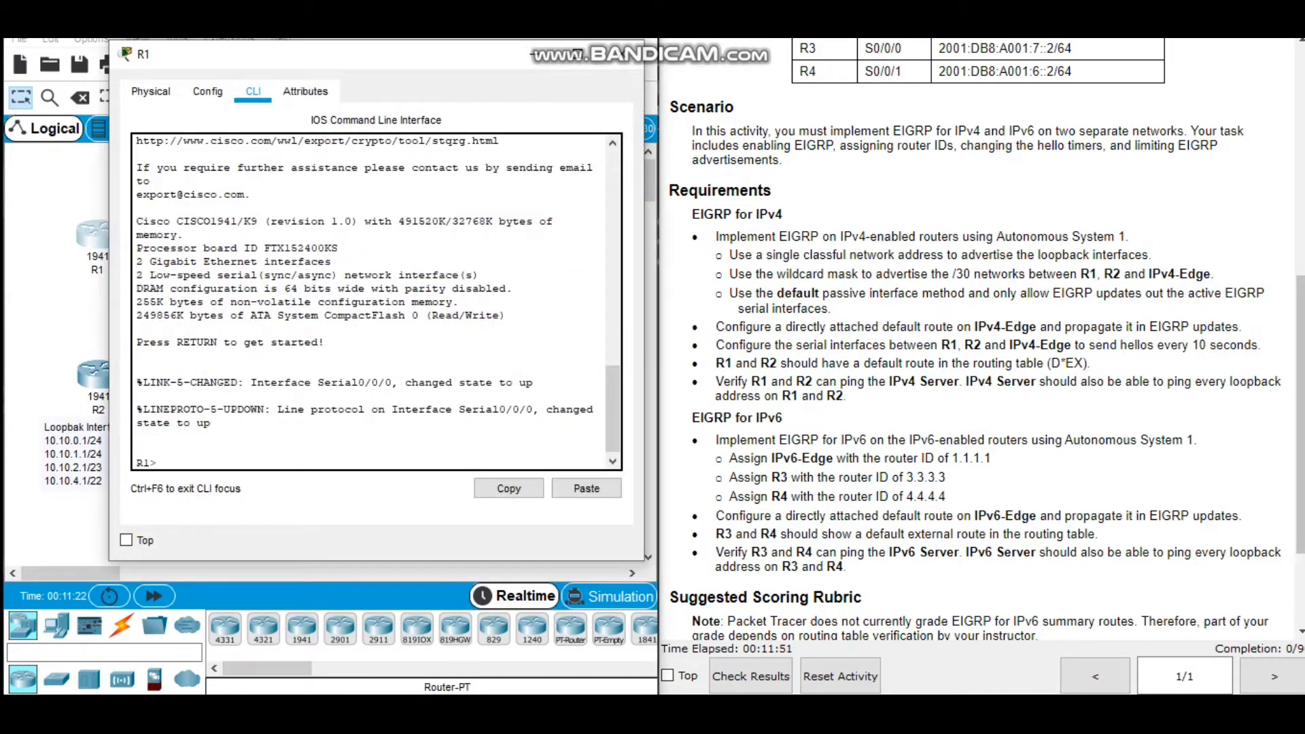
pyautogui.write('en')
pyautogui.press('Tab')
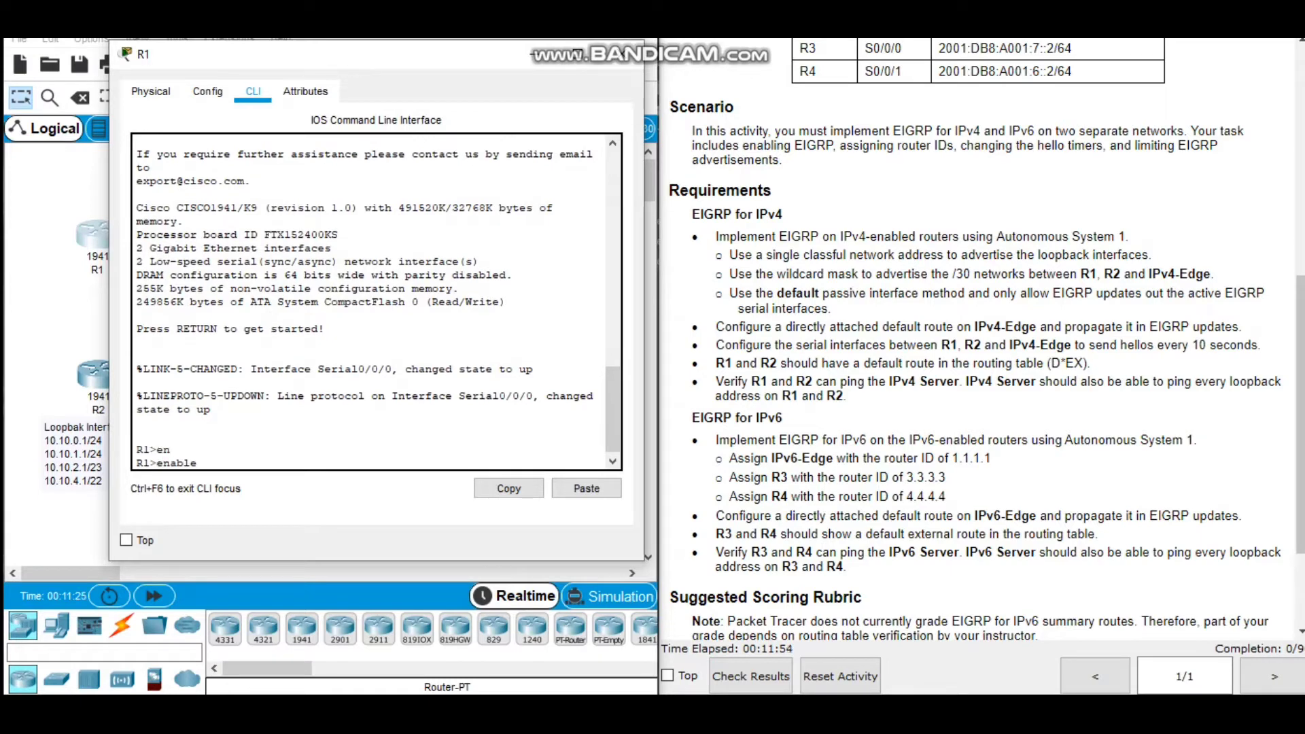
pyautogui.press('Return')
pyautogui.write('co')
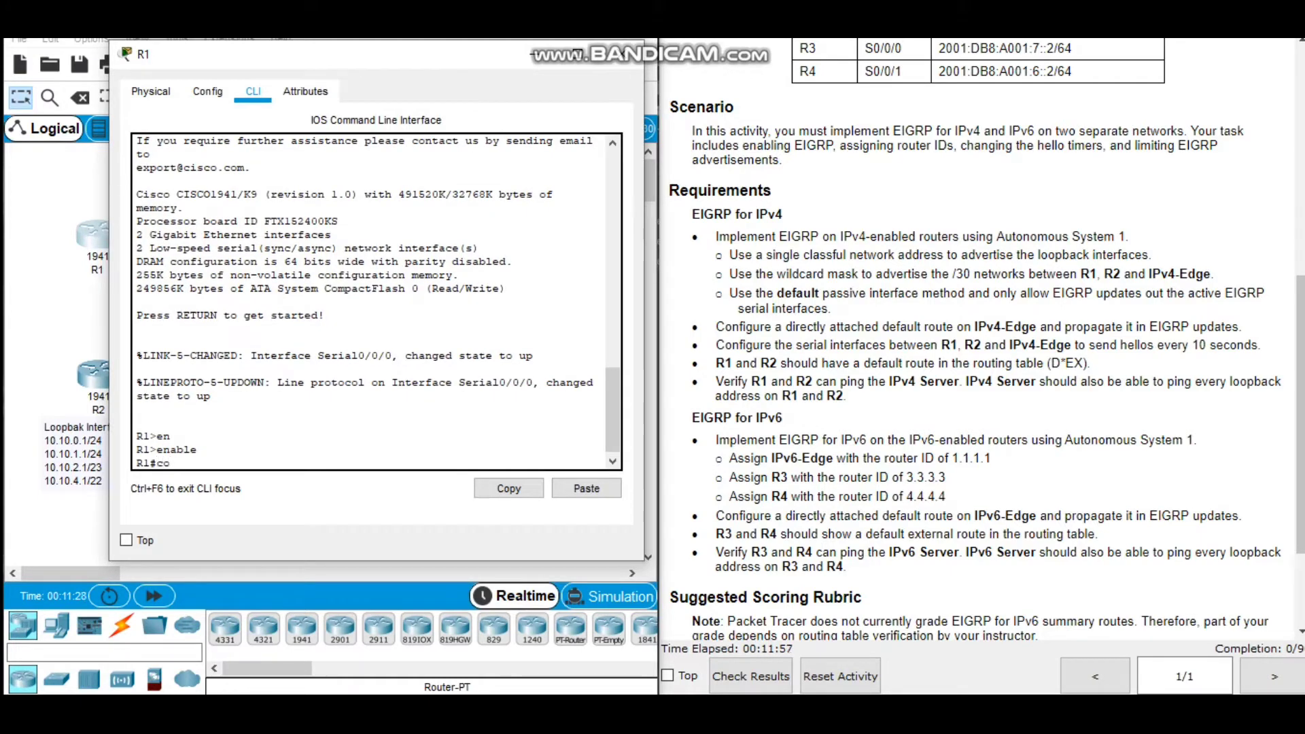
pyautogui.write('nf t')
pyautogui.press('Return')
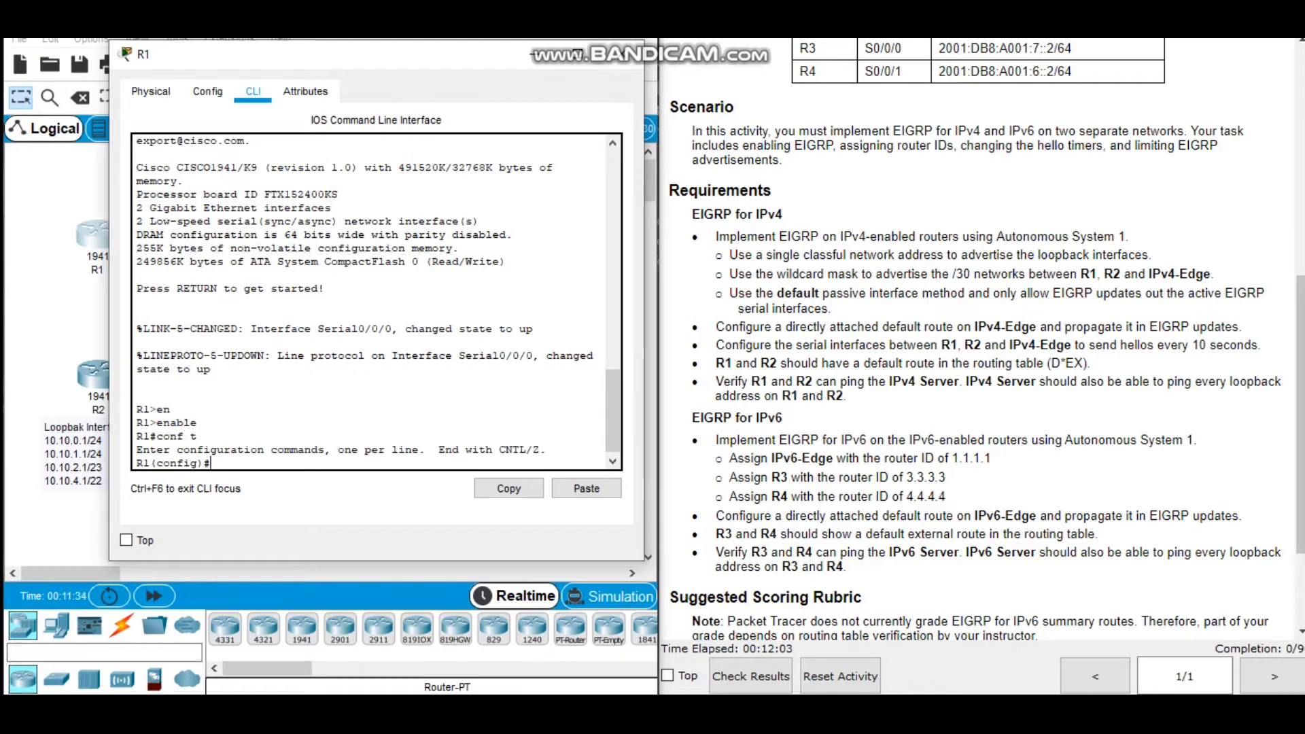
# Start the EIGRP routing process on R1 with autonomous system number 1.
pyautogui.write('rout')
pyautogui.press('Tab')
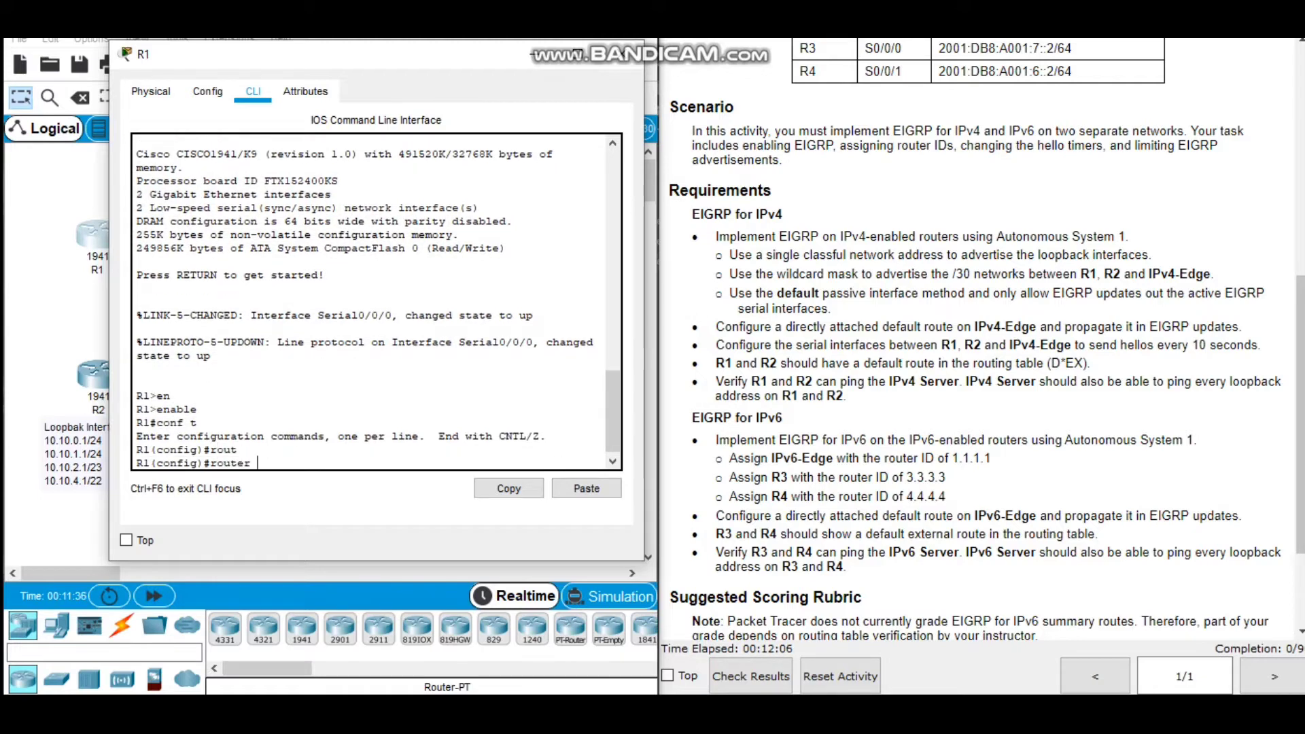
pyautogui.write('ei')
pyautogui.press('Return')
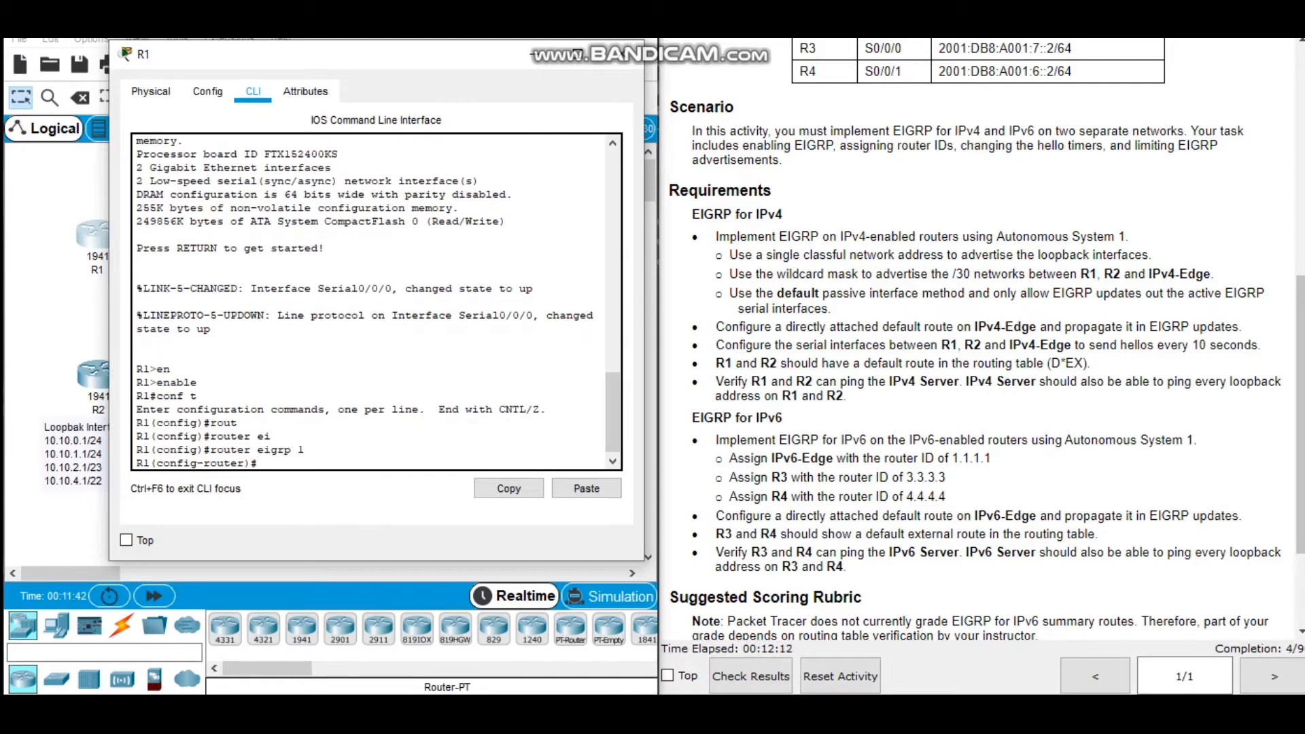
# Make all of R1's interfaces passive by default for EIGRP 1.
pyautogui.write('pass')
pyautogui.press('Tab')
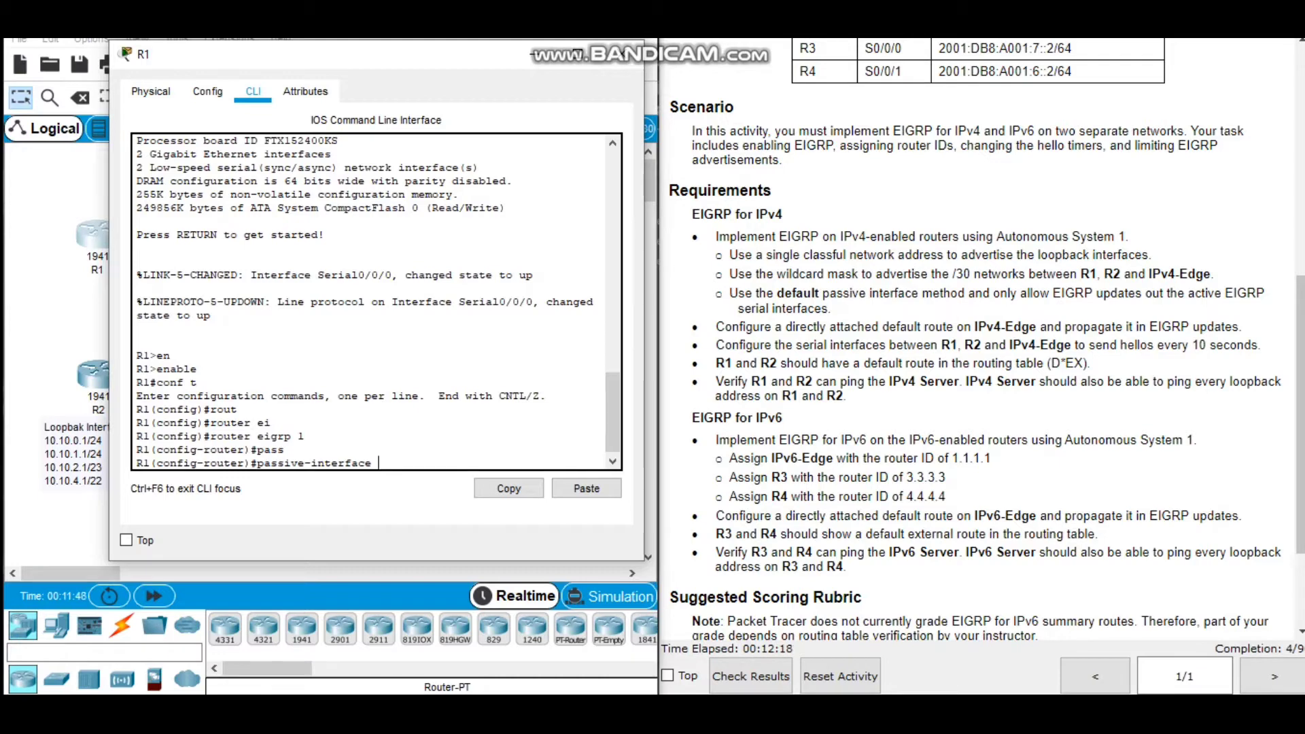
pyautogui.write('def')
pyautogui.press('Tab')
pyautogui.press('Return')
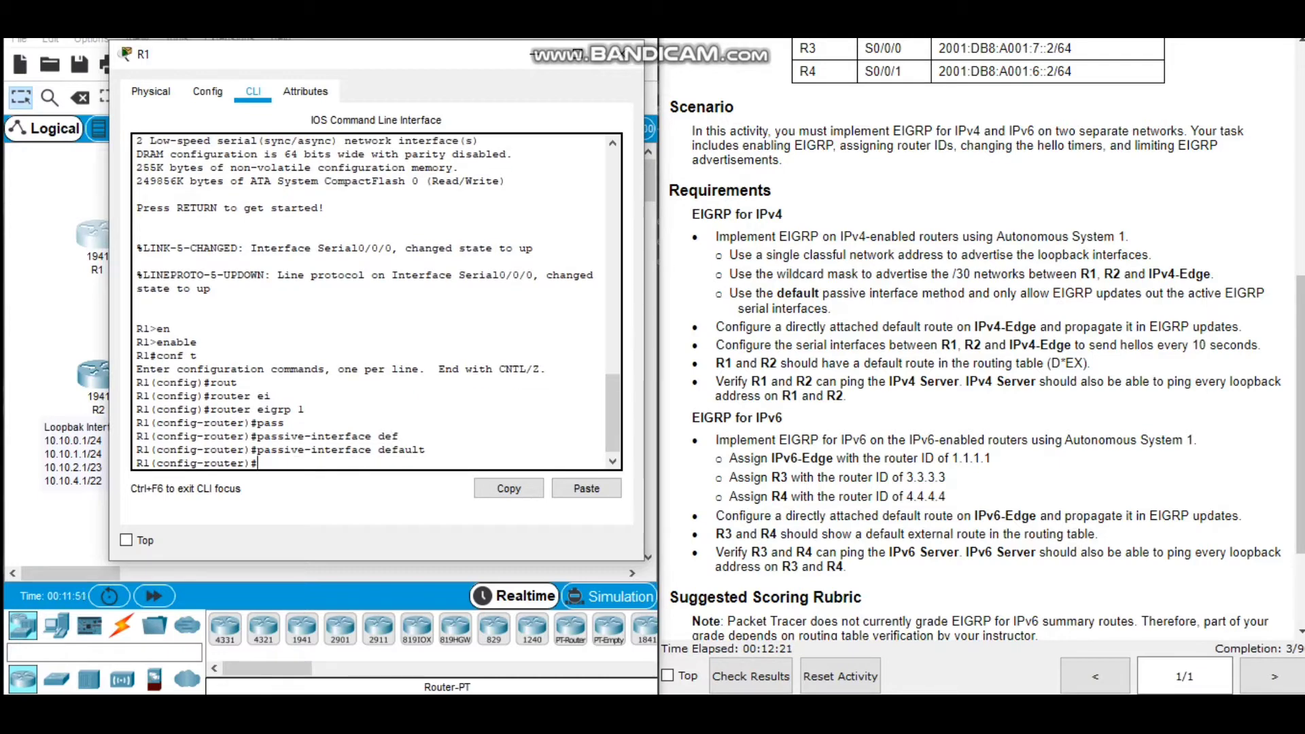
# Allow EIGRP updates out of R1's serial 0/0/0 interface by removing its passive setting.
pyautogui.write('no pass')
pyautogui.press('Tab')
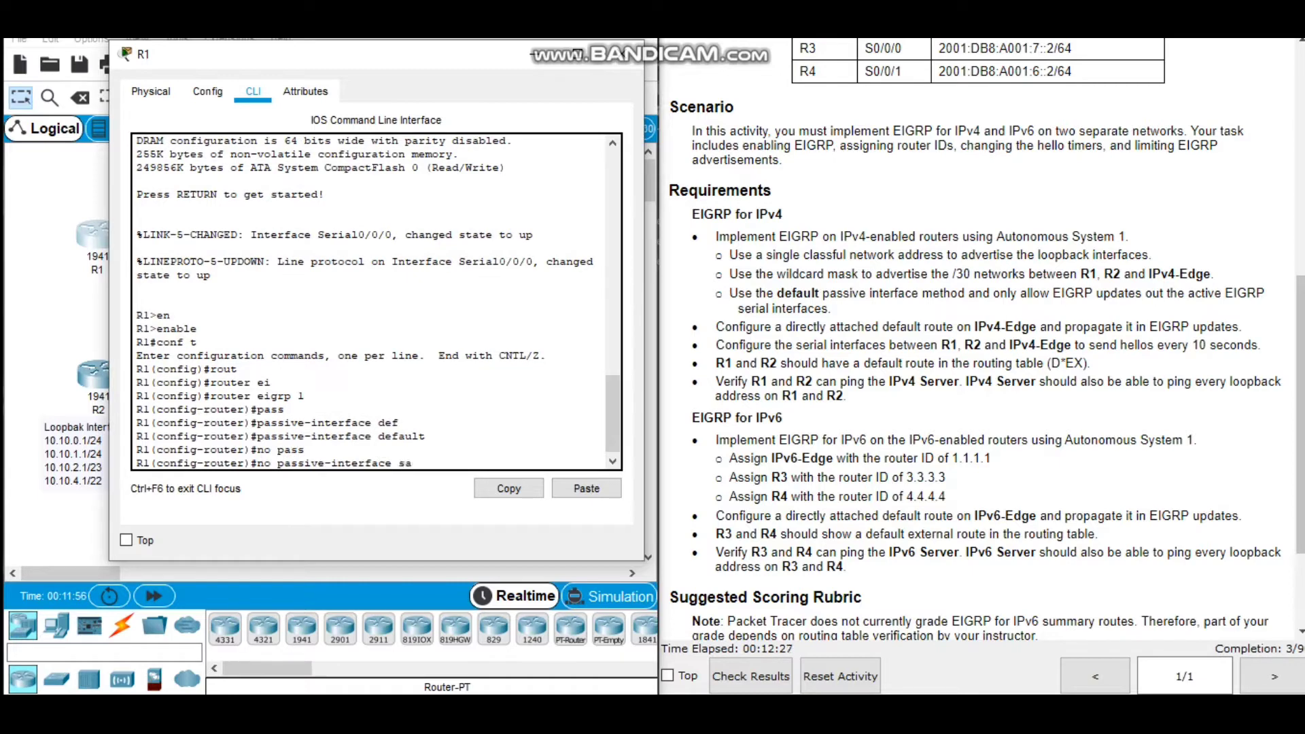
pyautogui.write('ser')
pyautogui.press('Tab')
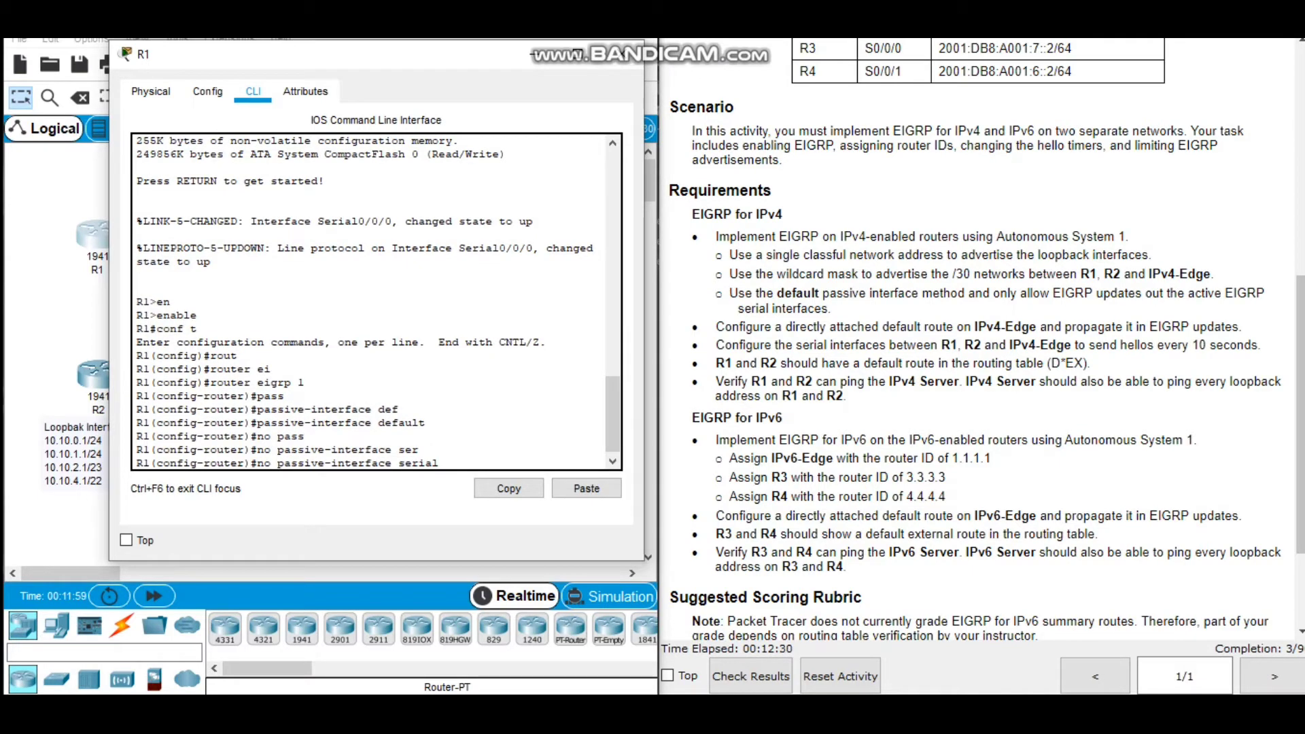
pyautogui.write('0/0/0')
pyautogui.press('Return')
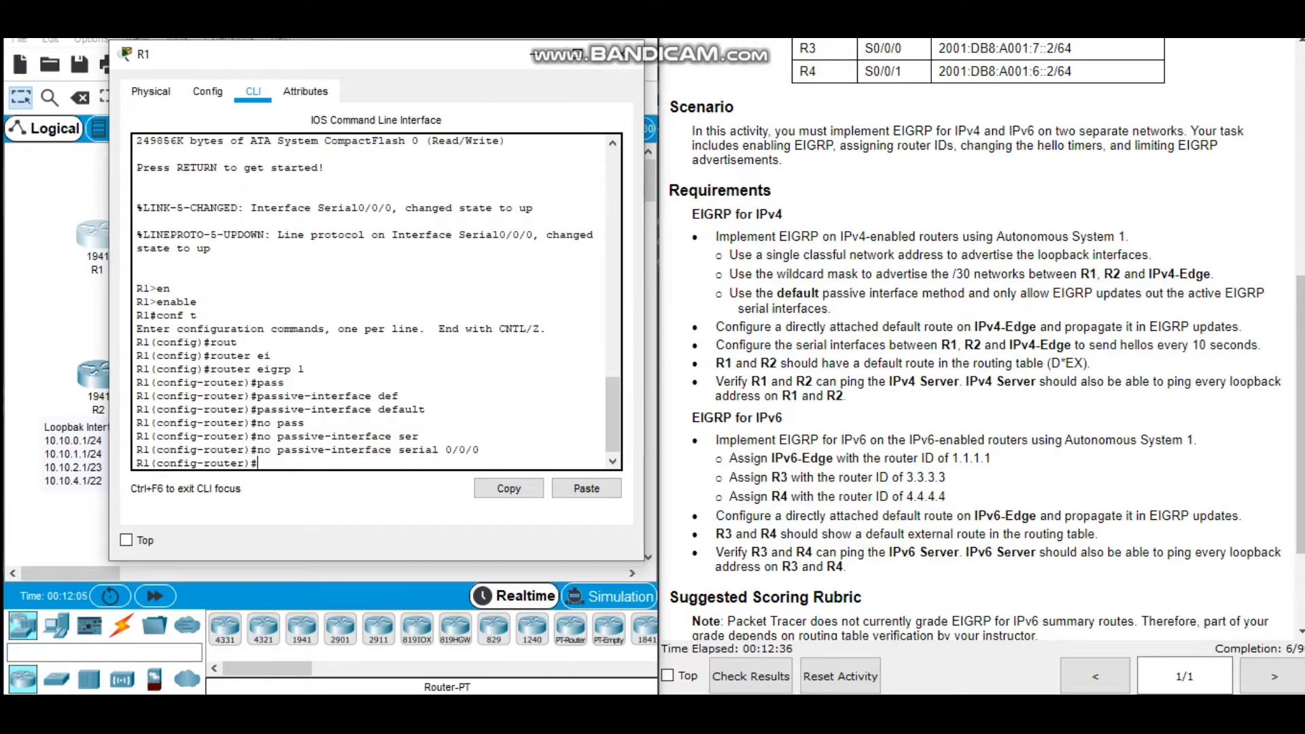
# Advertise R1's loopback networks in EIGRP with the classful network address 172.31.0.0.
pyautogui.write('net')
pyautogui.press('Tab')
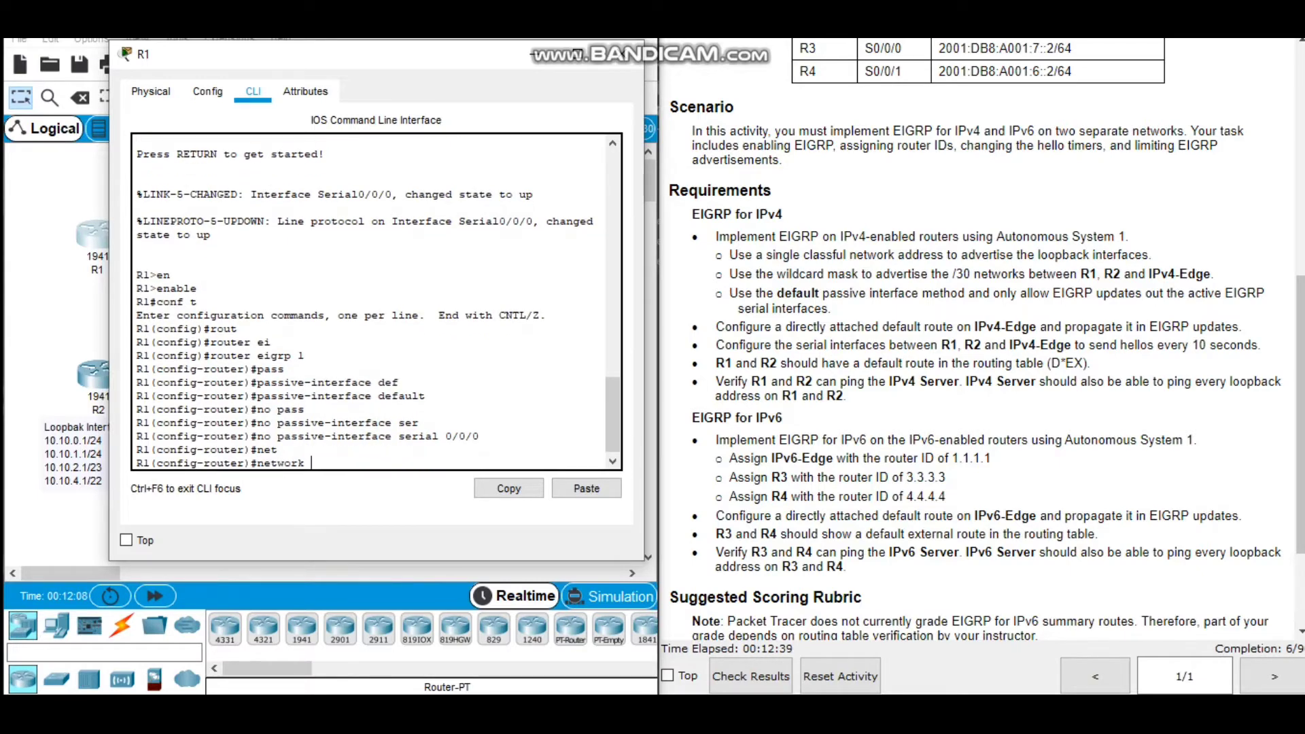
pyautogui.write('172.31.0.0')
pyautogui.press('Return')
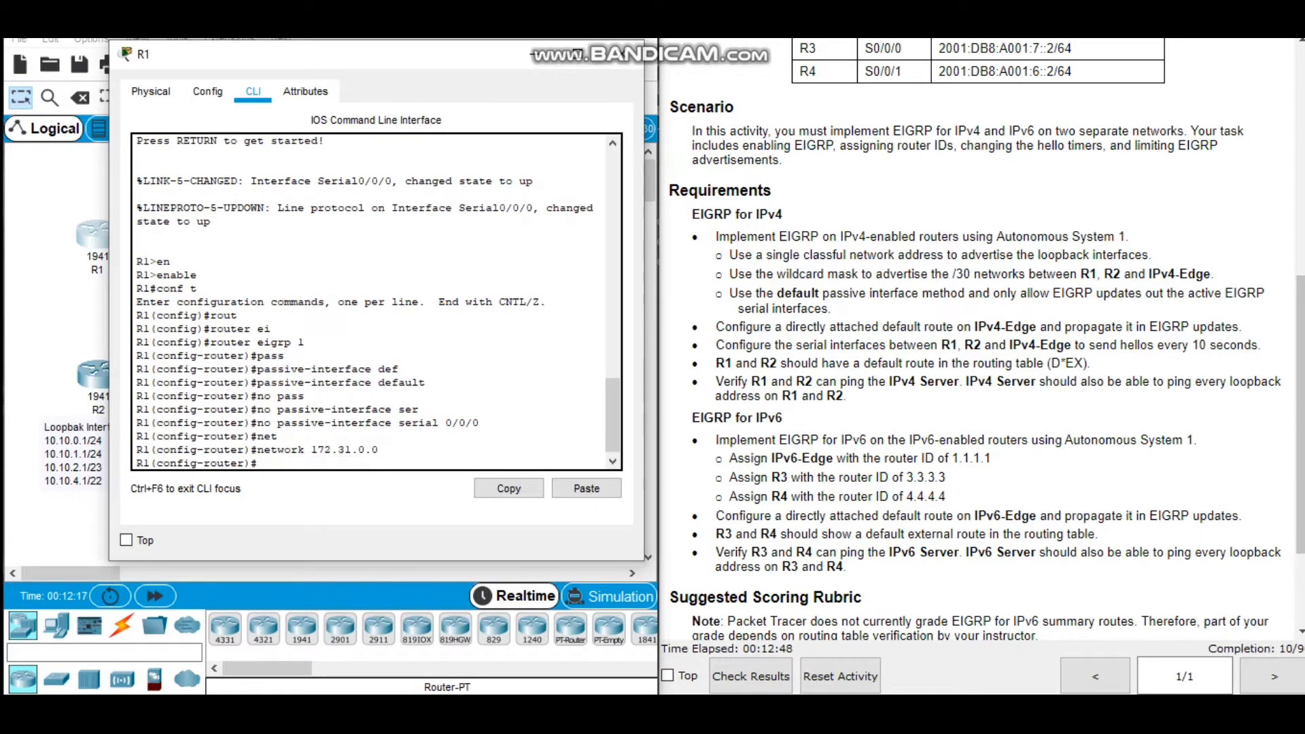
# Advertise R1's /30 serial network 172.31.3.0 in EIGRP with wildcard mask 0.0.0.3.
pyautogui.write('net')
pyautogui.press('Tab')
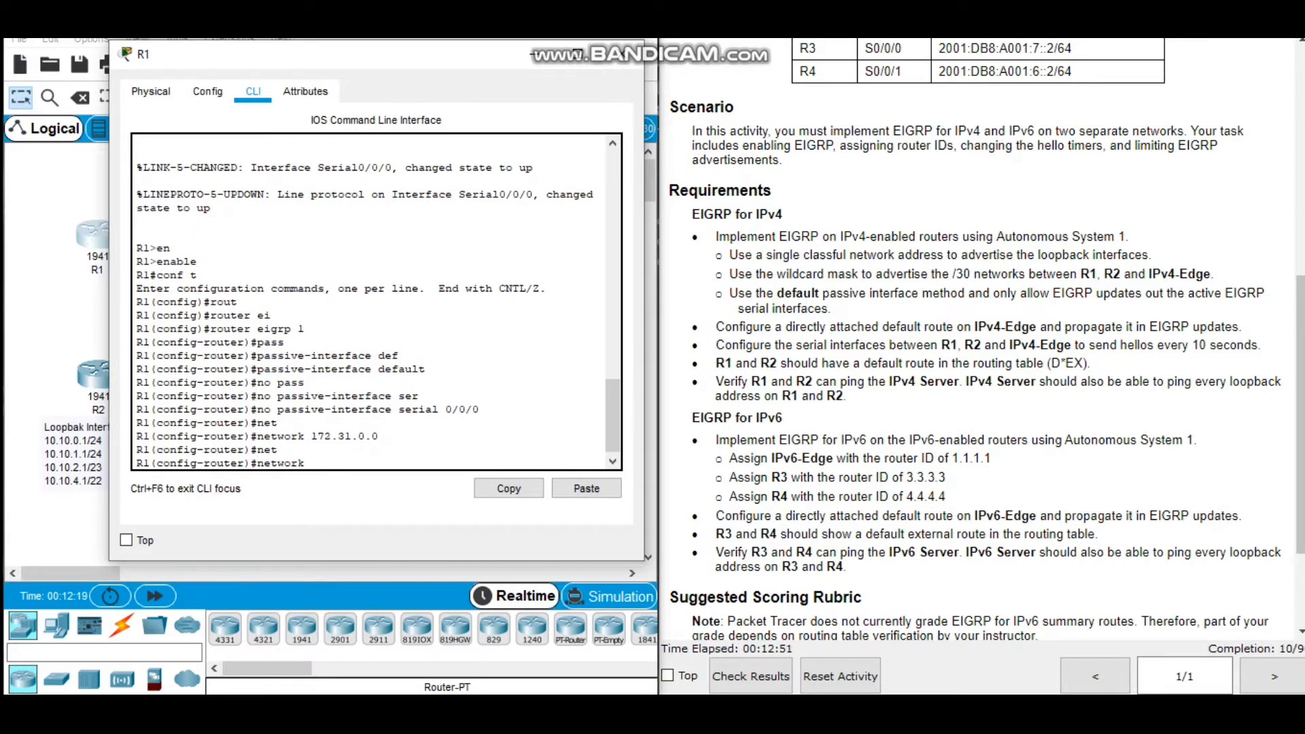
pyautogui.write('172.31.3.0 0.0.0.3')
pyautogui.press('Return')
# Disable EIGRP automatic summarization on R1 and leave router configuration mode.
pyautogui.write('no aut')
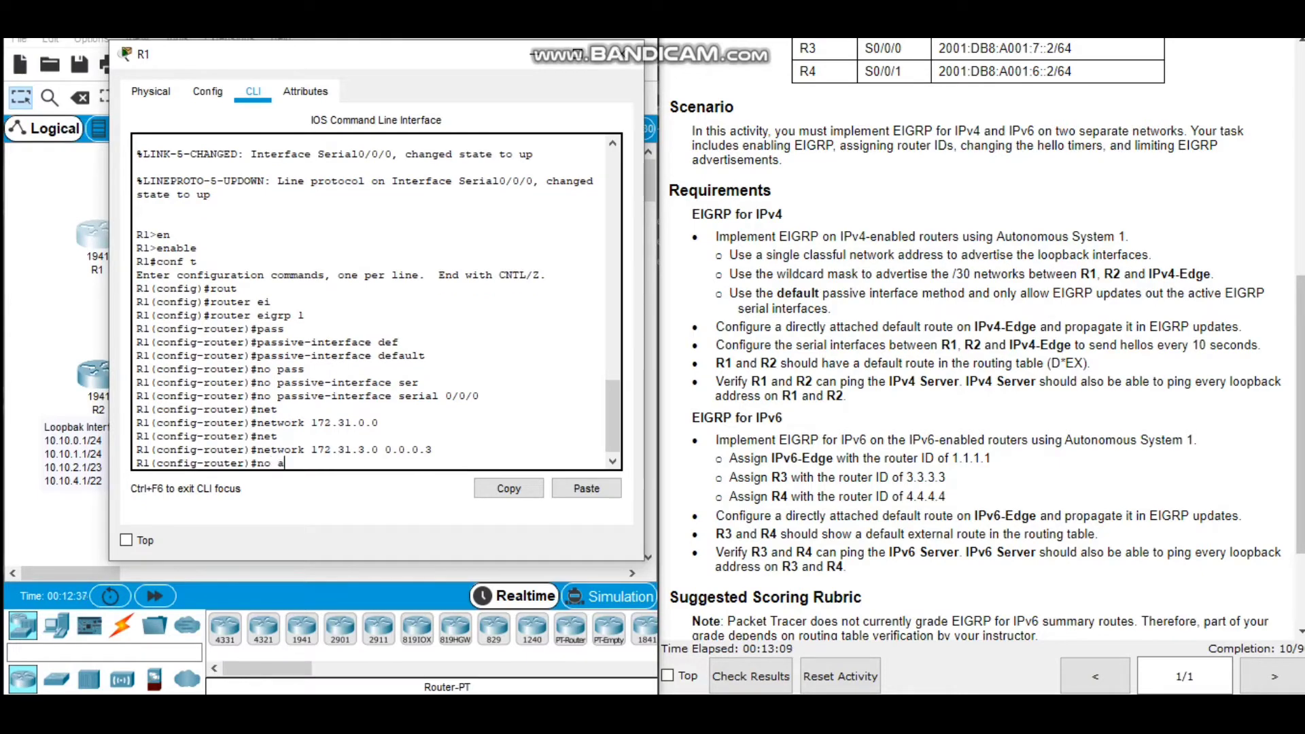
pyautogui.press('Tab')
pyautogui.press('Return')
pyautogui.write('ex')
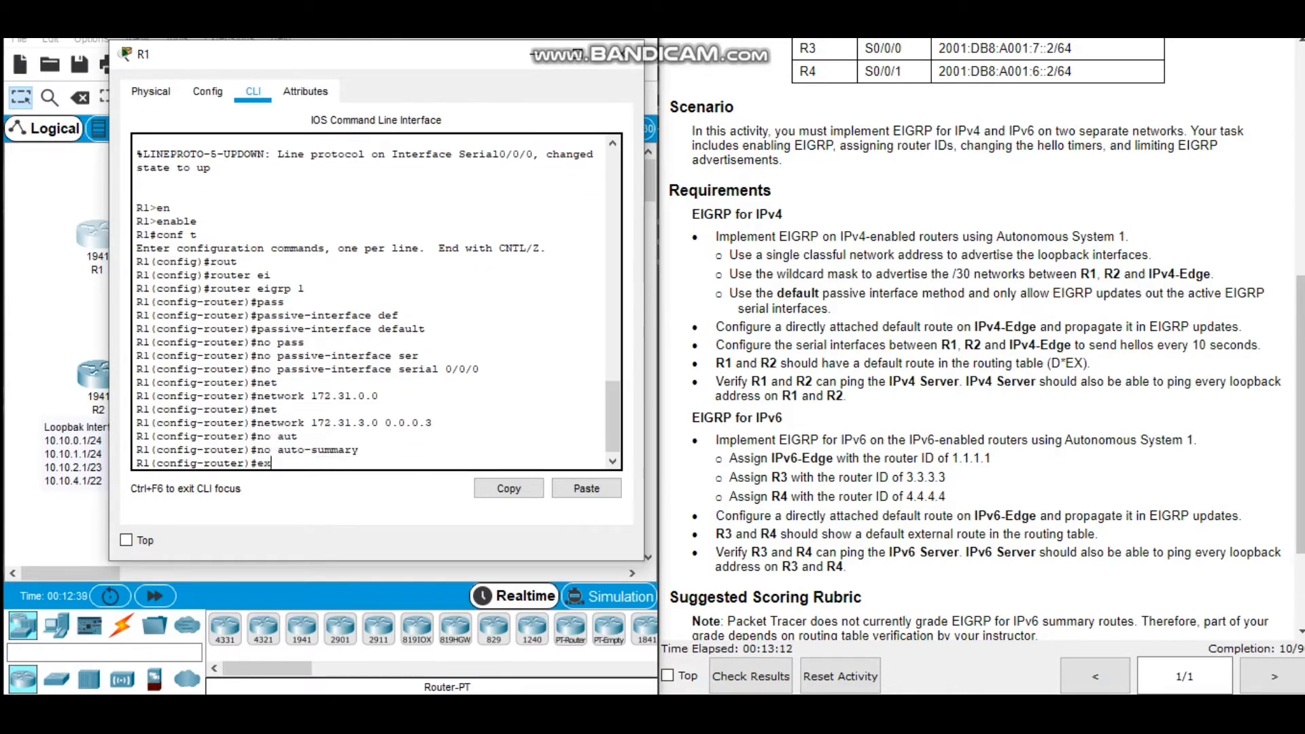
pyautogui.press('Tab')
pyautogui.press('Return')
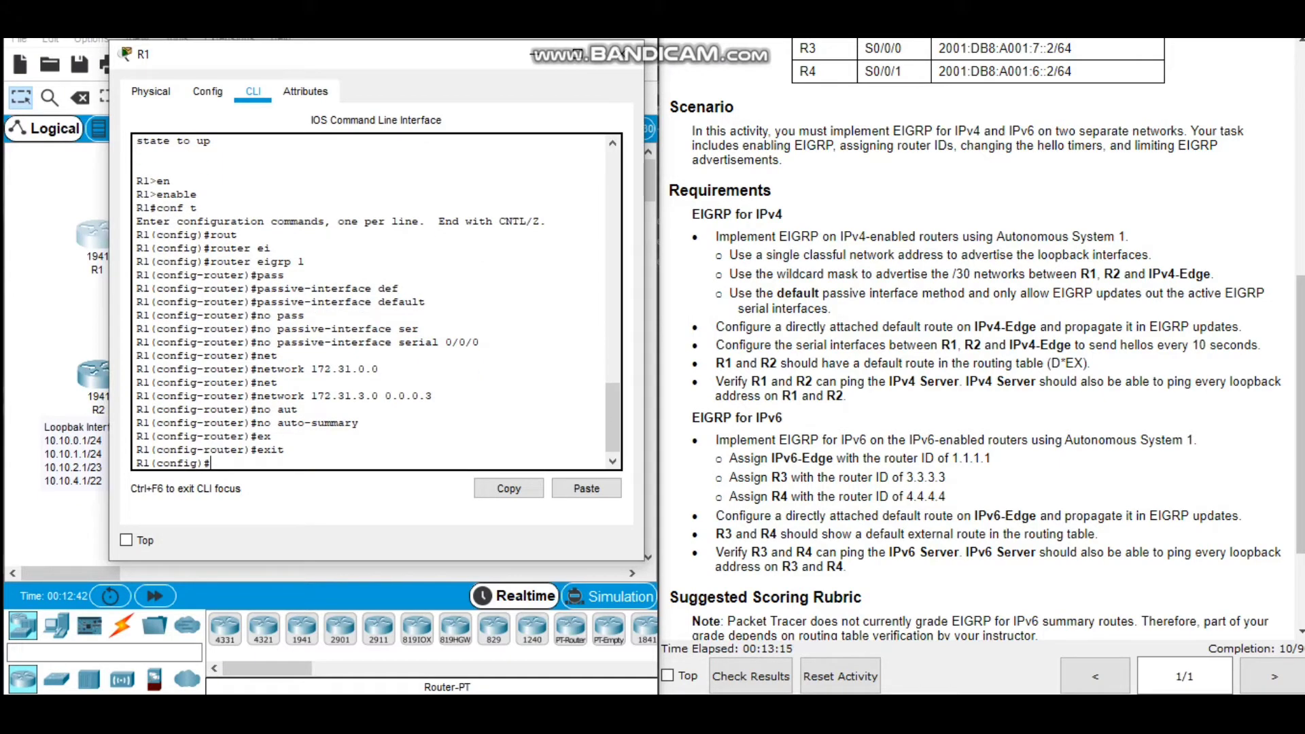
# Set the EIGRP 1 hello interval on R1's serial 0/0/0 interface to 10 seconds.
pyautogui.write('int')
pyautogui.press('Tab')
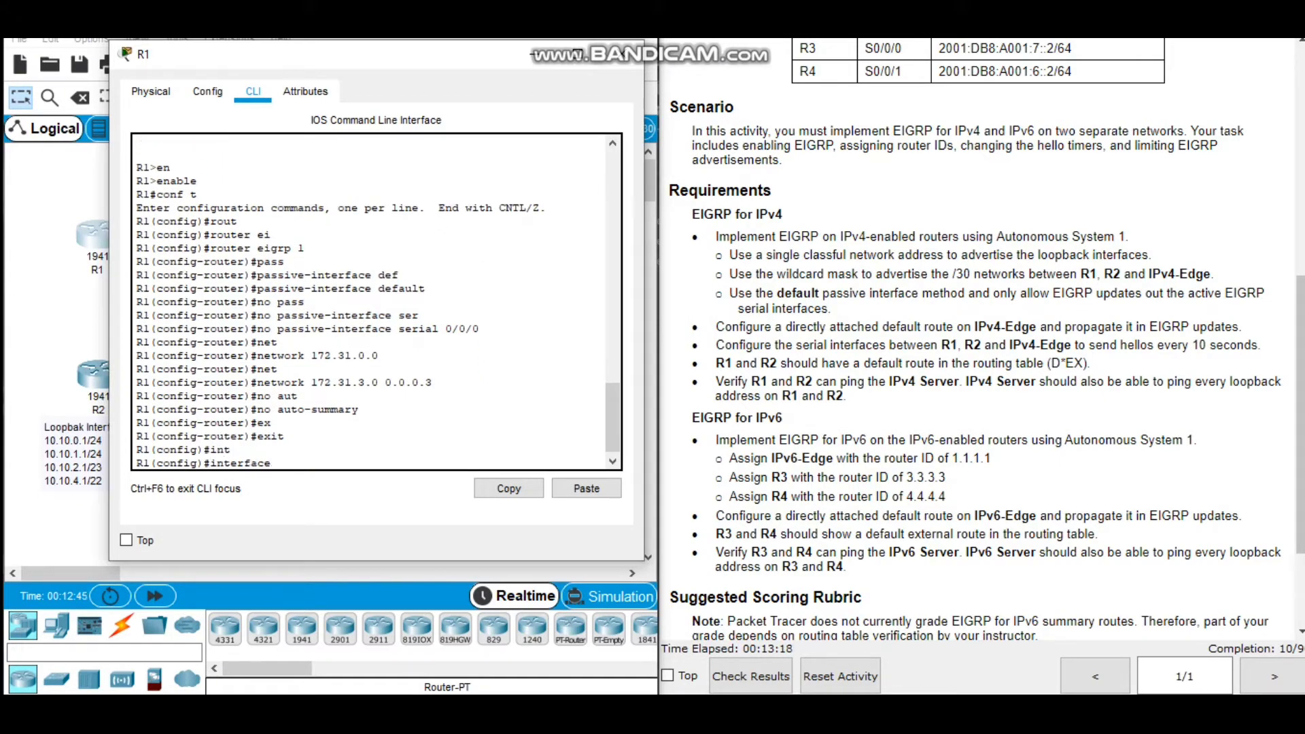
pyautogui.write('ser')
pyautogui.press('Tab')
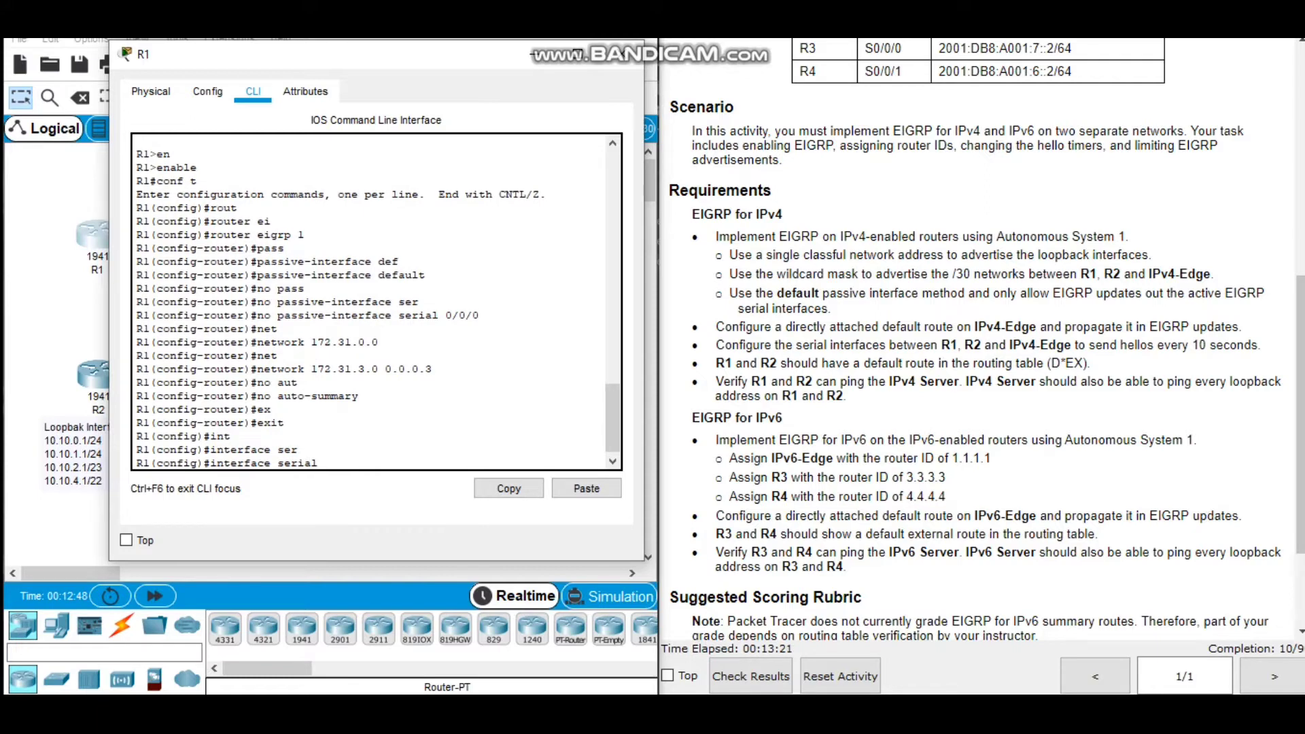
pyautogui.write('0/0/0')
pyautogui.press('Return')
pyautogui.write('ip')
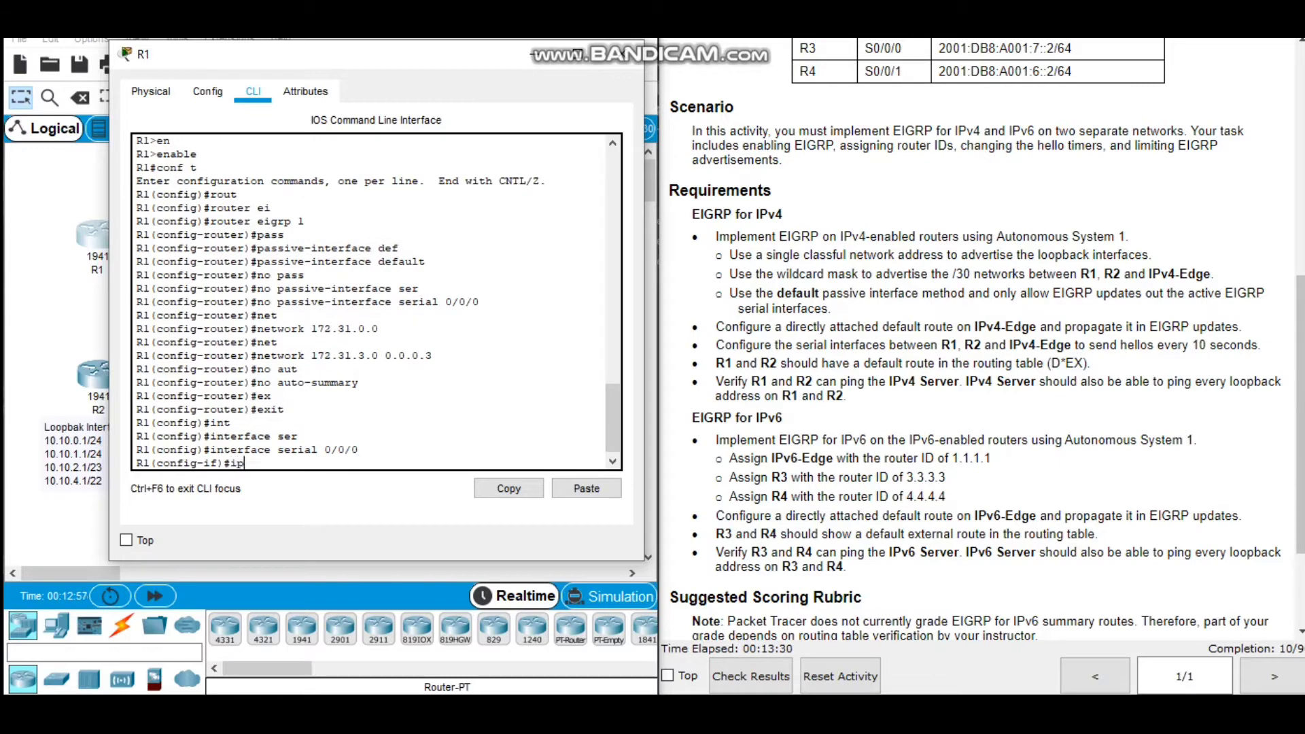
pyautogui.write(' hello')
pyautogui.press('Tab')
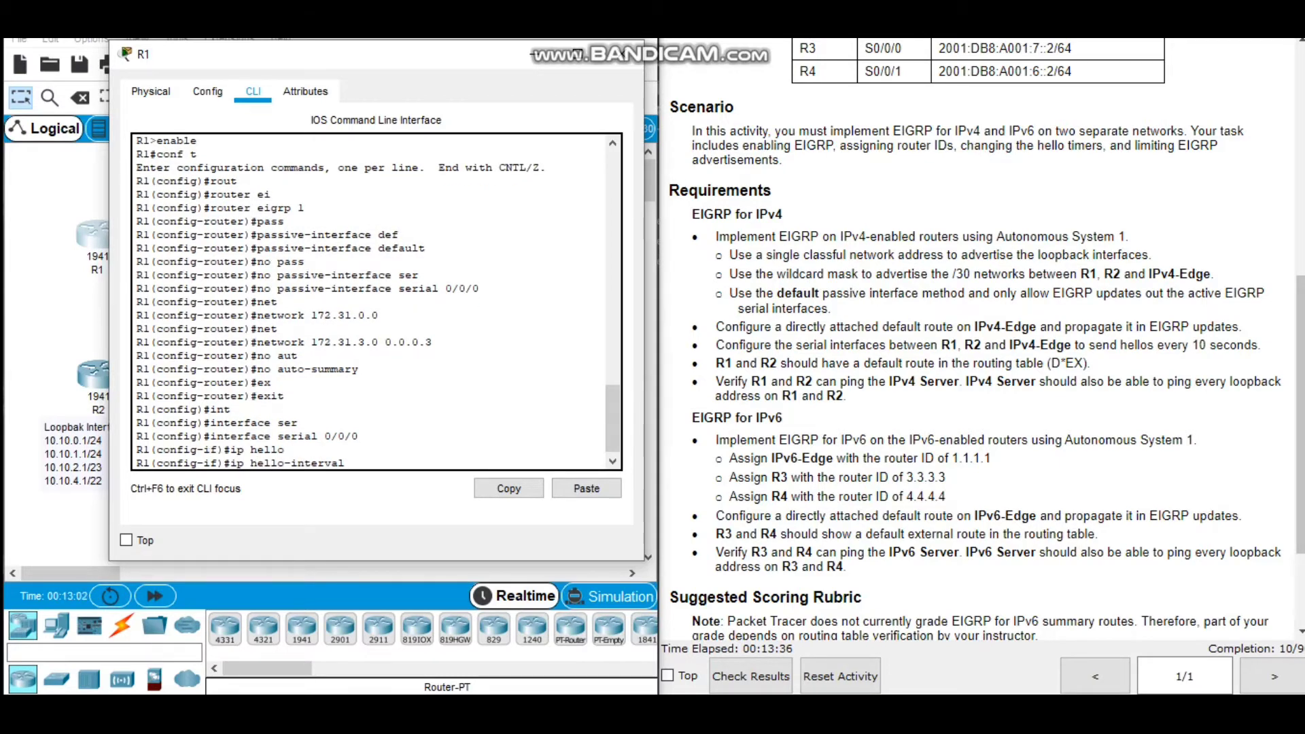
pyautogui.write('eig')
pyautogui.press('Tab')
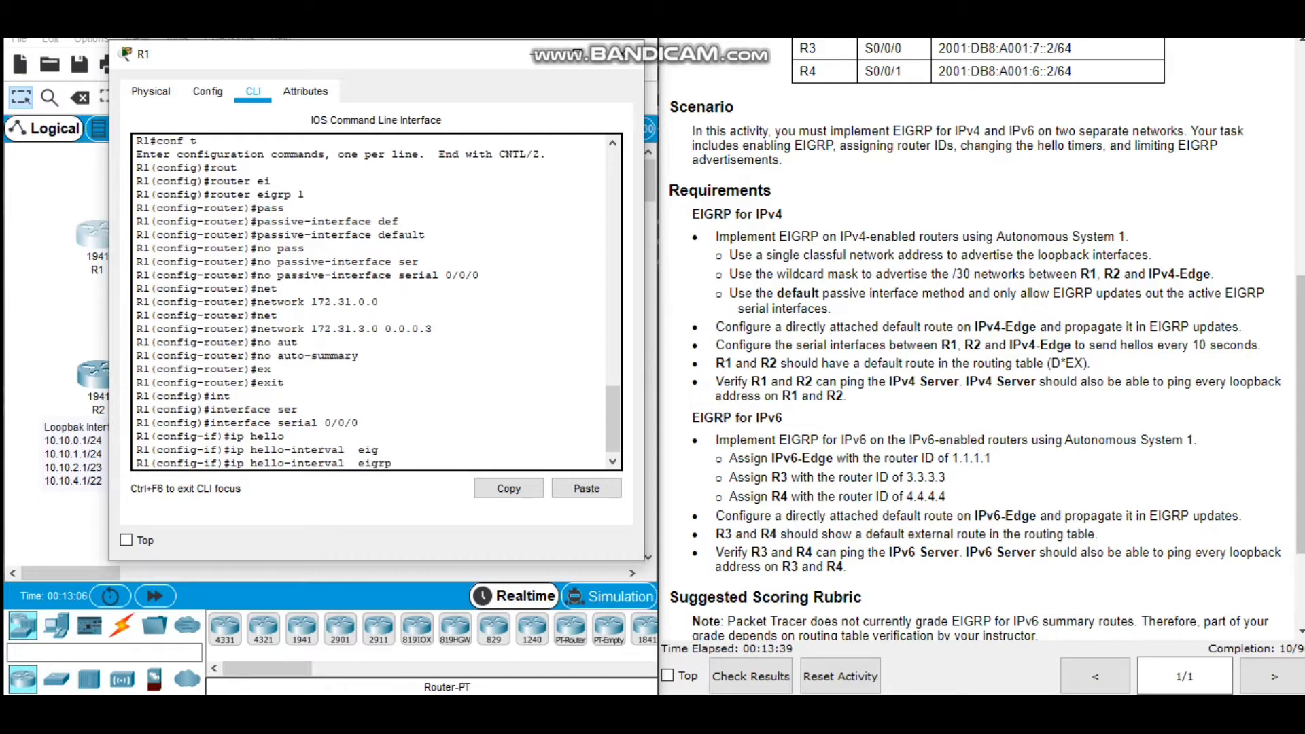
pyautogui.write('1')
pyautogui.write(' 10')
pyautogui.press('Return')
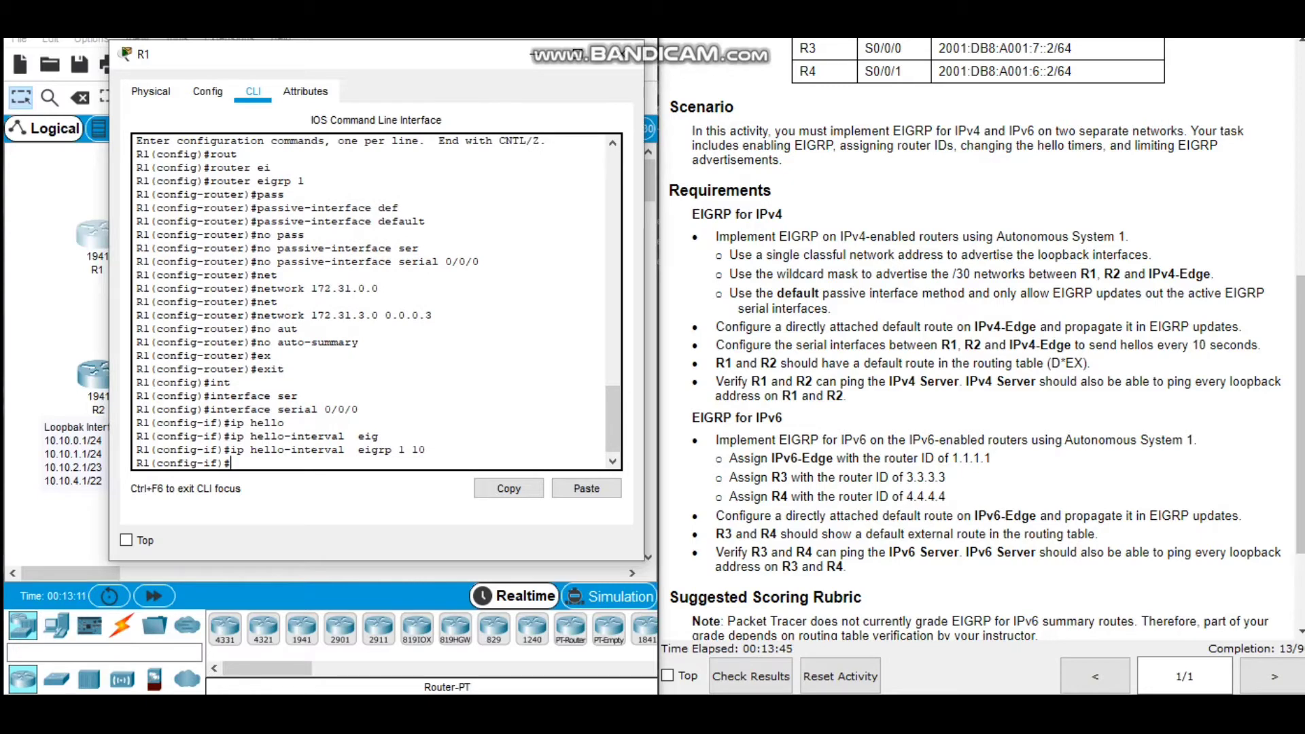
# Configure an EIGRP 1 summary address of 172.31.0.0 255.255.254.0 with administrative distance 5 on R1's serial 0/0/0 interface.
pyautogui.write('ip summ')
pyautogui.press('Tab')
pyautogui.write('ei')
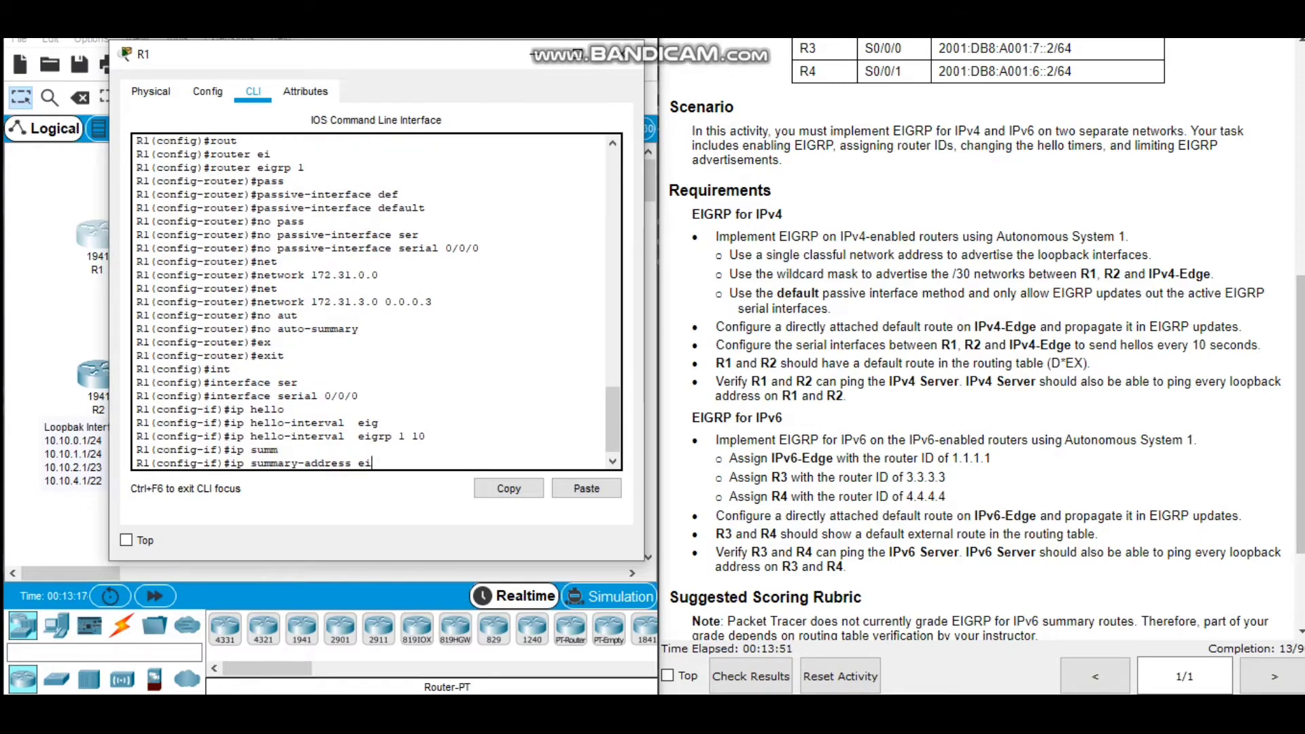
pyautogui.press('Tab')
pyautogui.write('1 172.')
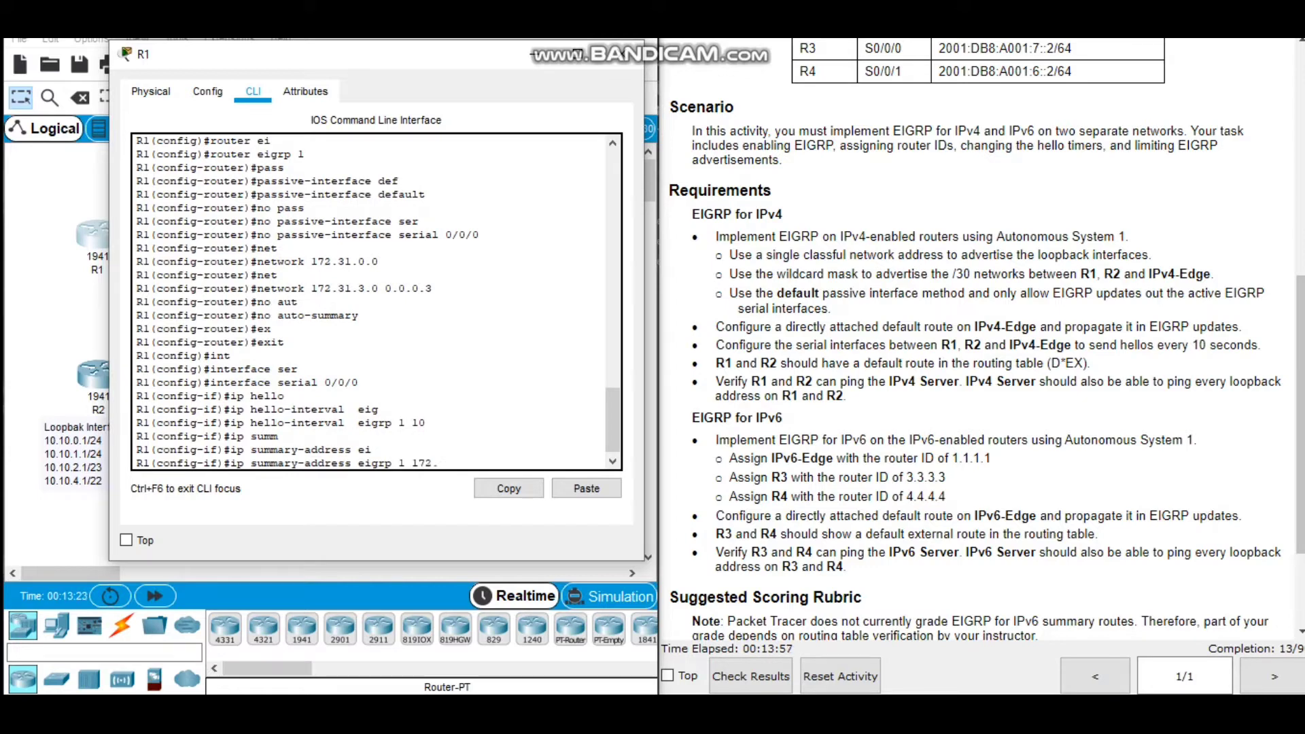
pyautogui.write('31.0.0 ')
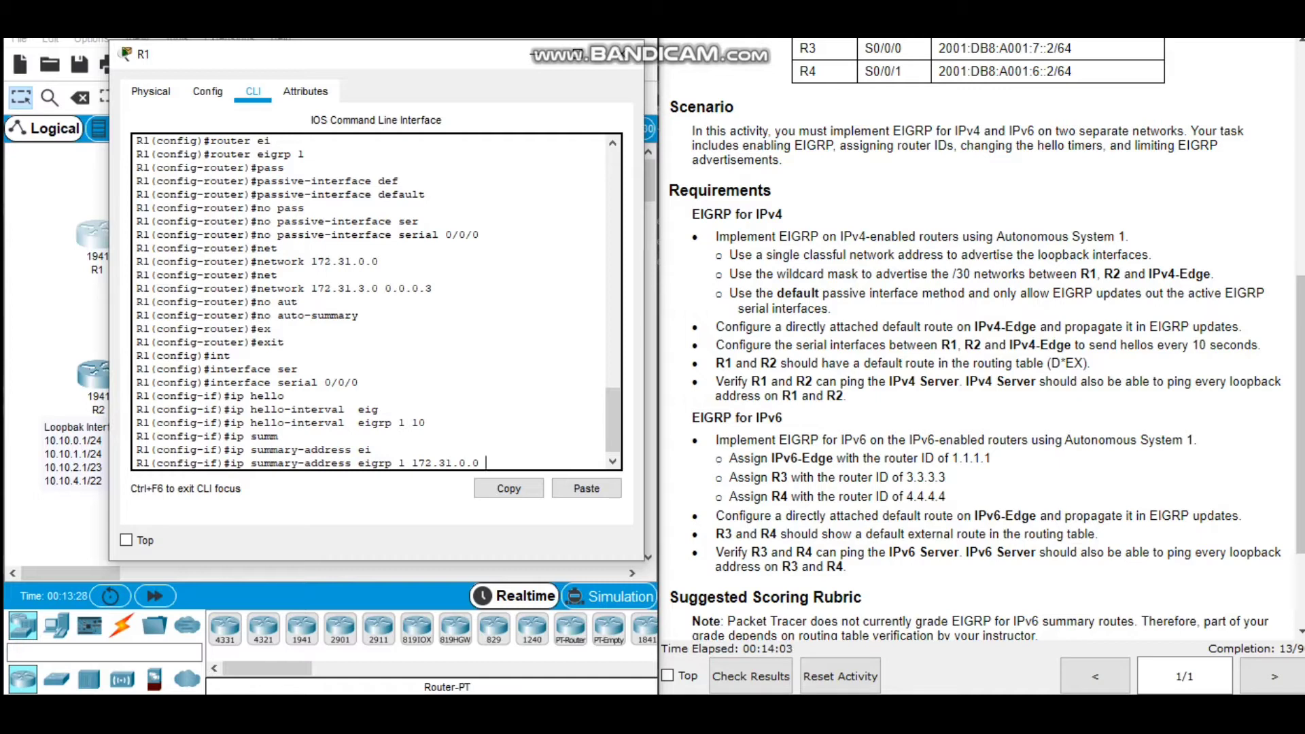
pyautogui.write('255.255.254.0 5')
pyautogui.press('Return')
# Leave configuration mode on R1 and save its running configuration to memory.
pyautogui.write('end')
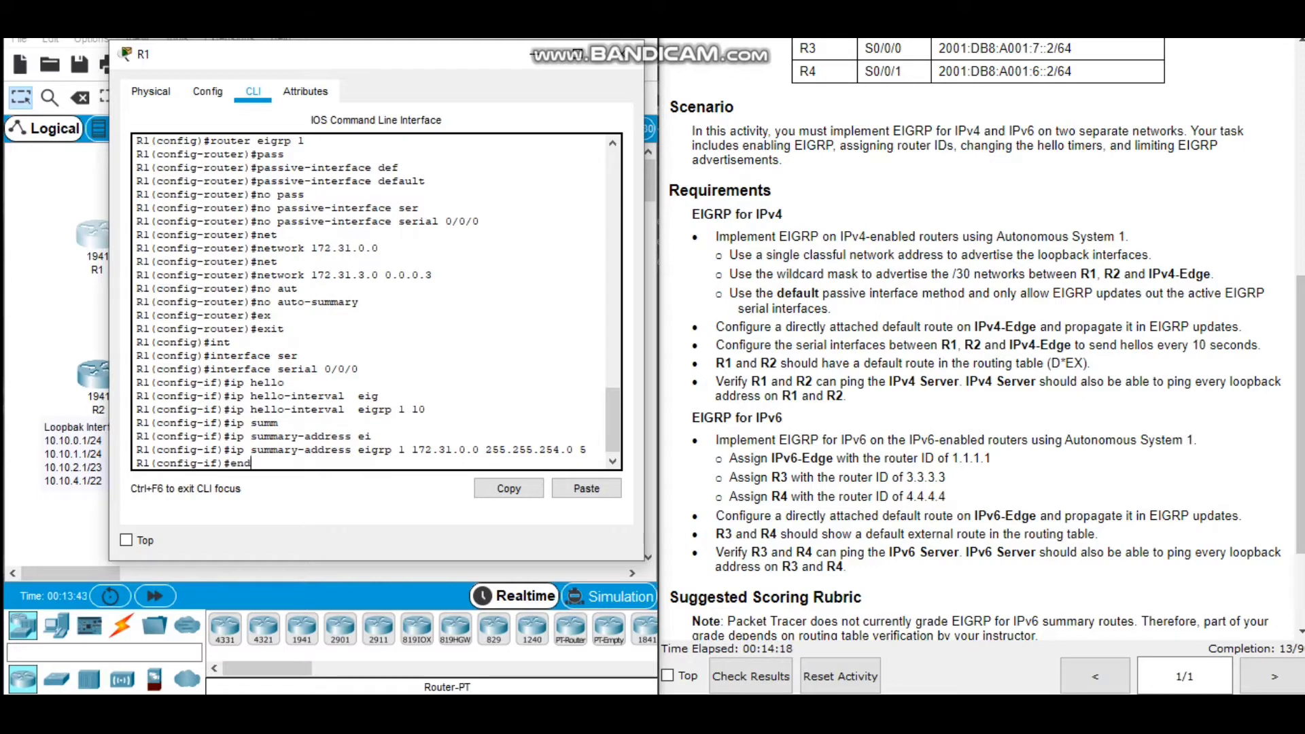
pyautogui.press('Return')
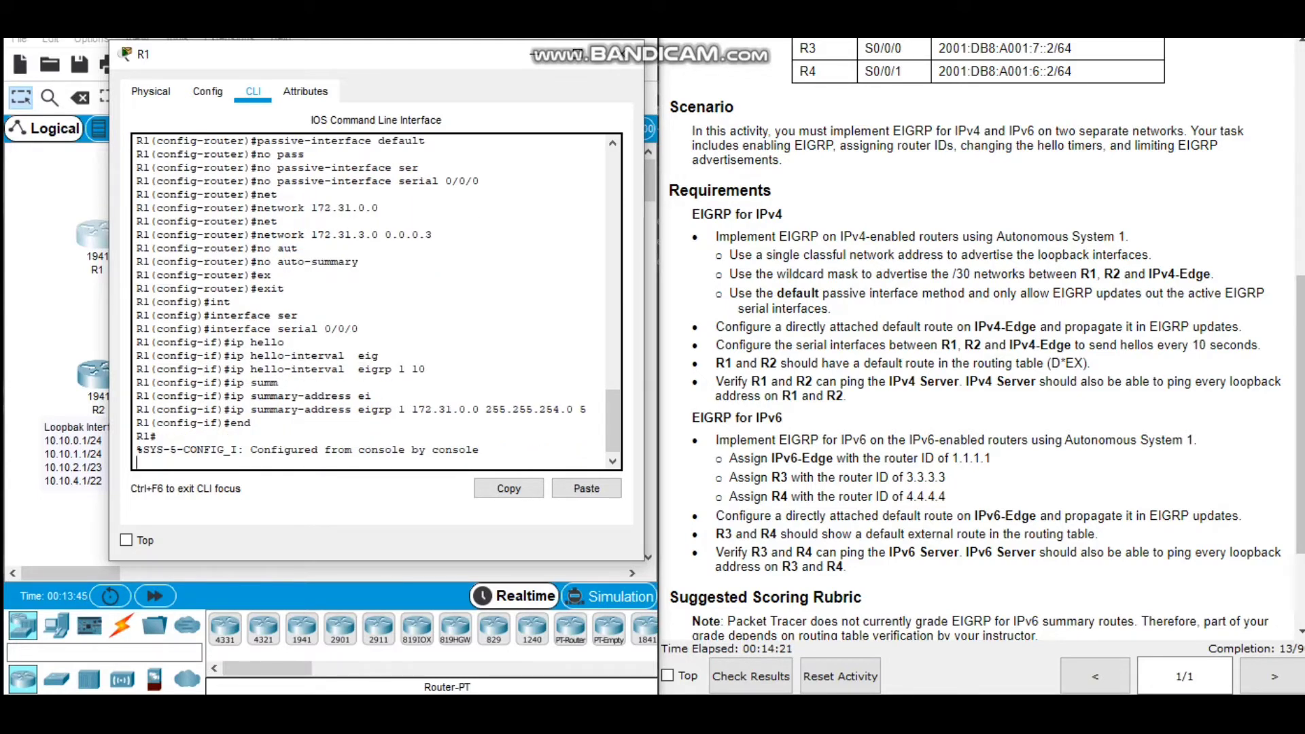
pyautogui.write('wri')
pyautogui.press('Tab')
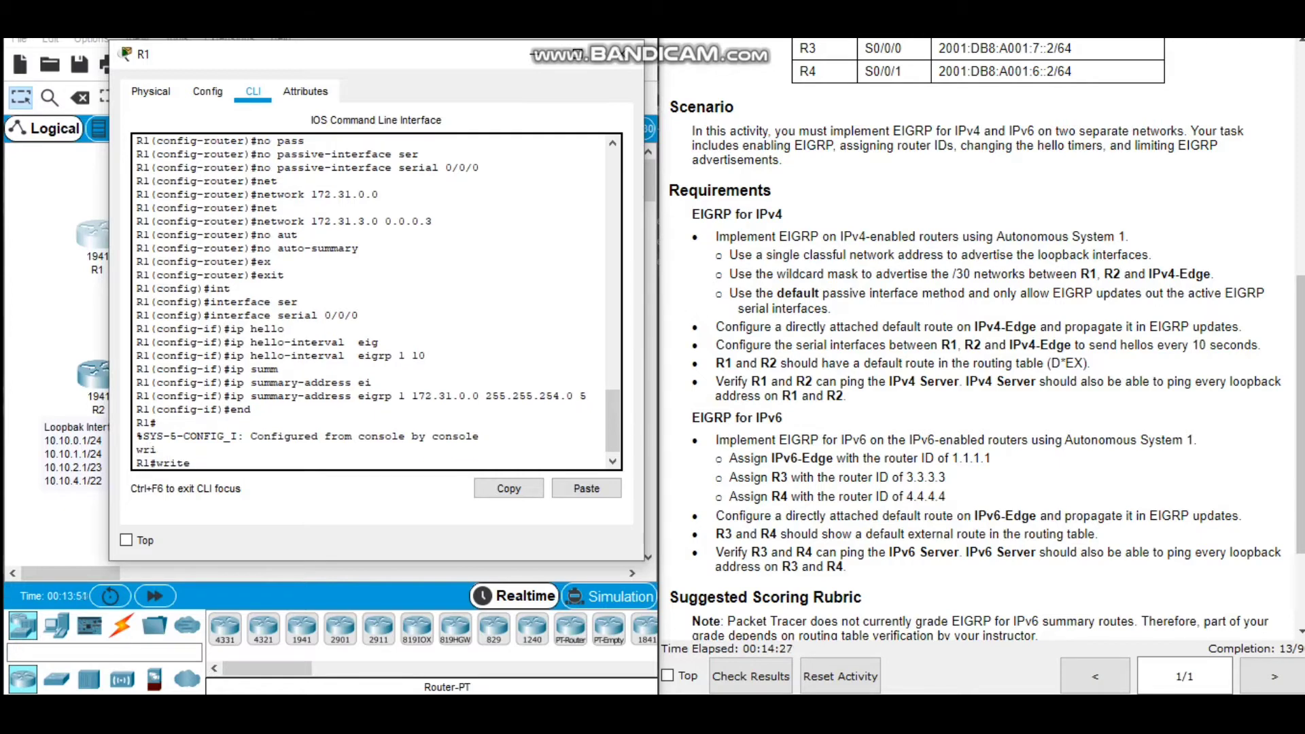
pyautogui.write('me')
pyautogui.press('Tab')
pyautogui.press('Return')
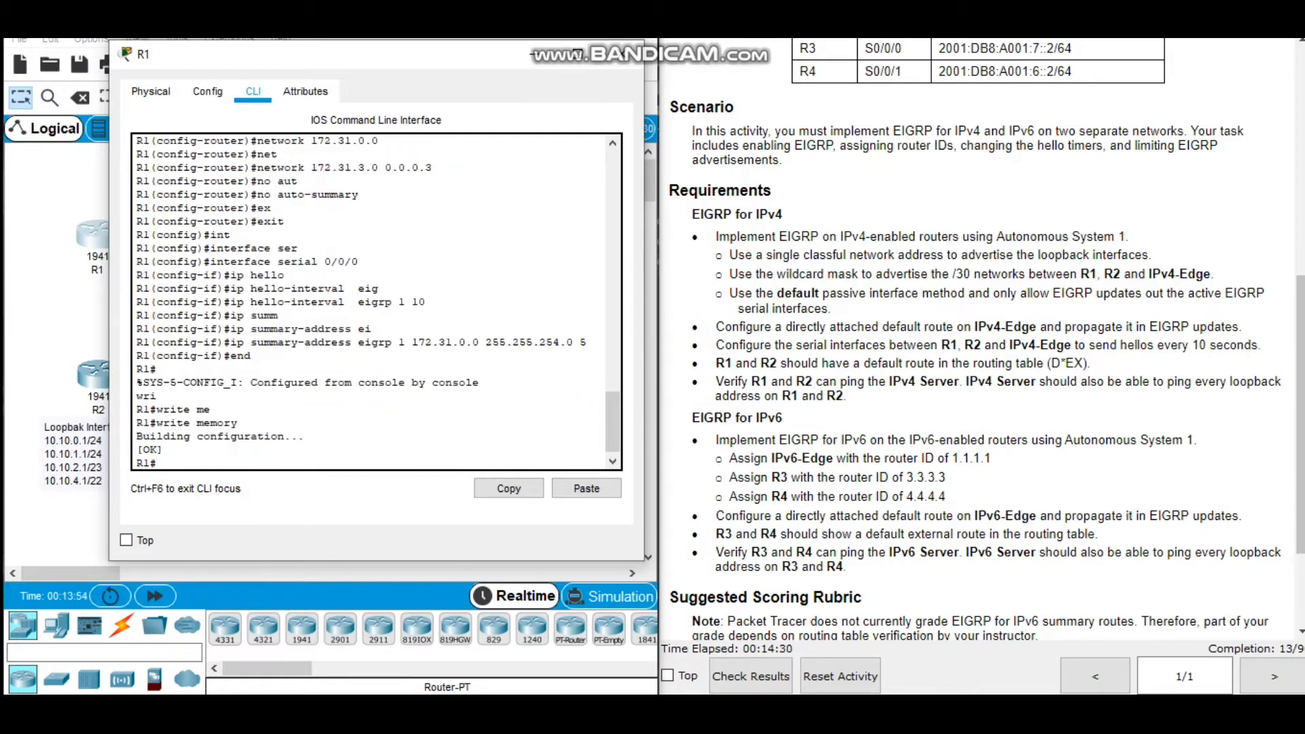
# Review the EIGRP commands entered on R1 and close the router's window.
pyautogui.press('Return')
pyautogui.press('Return')
pyautogui.press('Return')
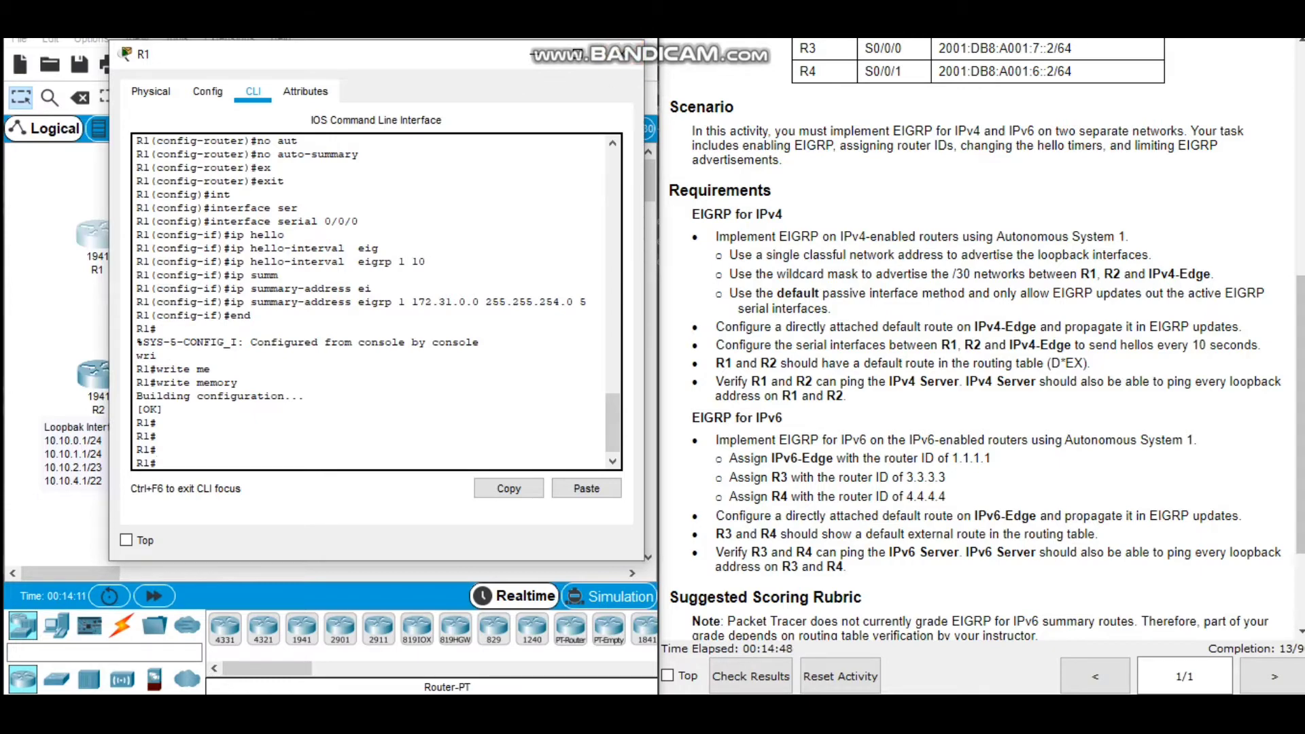
pyautogui.scroll(1, 376, 299)
pyautogui.scroll(6, 376, 299)
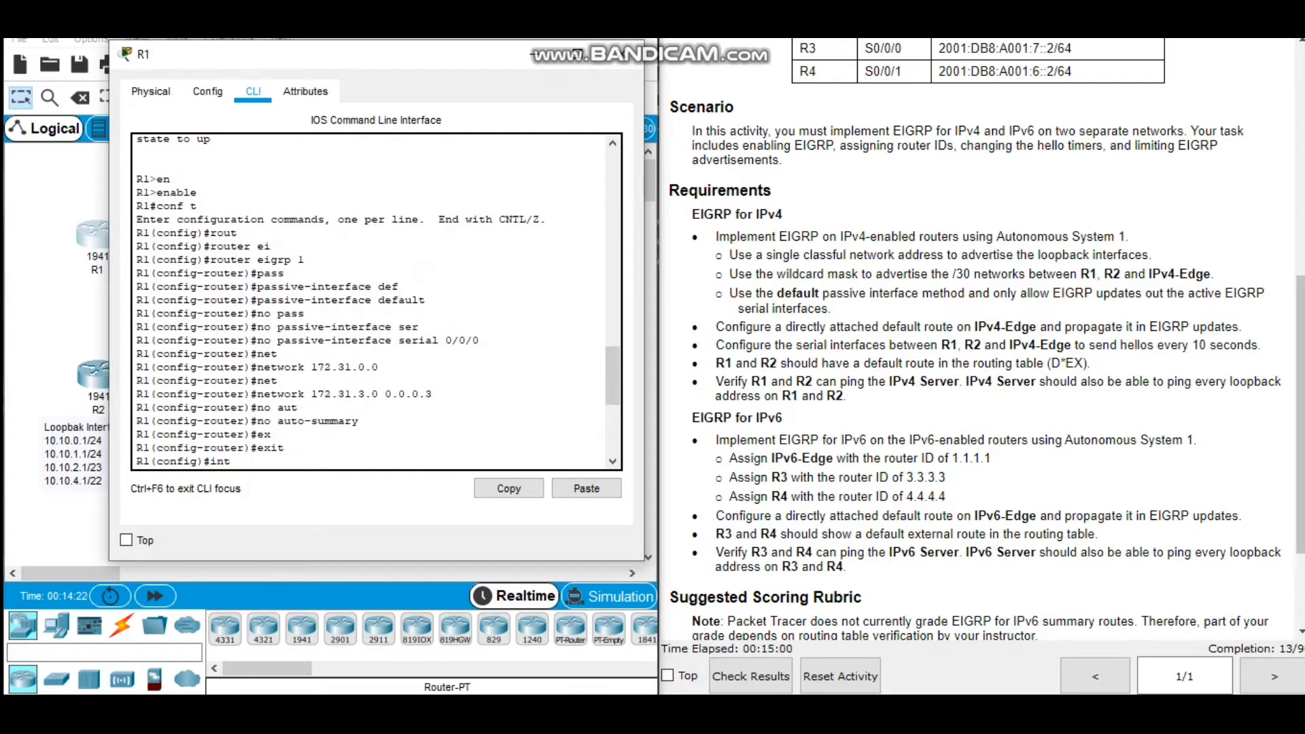
pyautogui.scroll(-1, 376, 299)
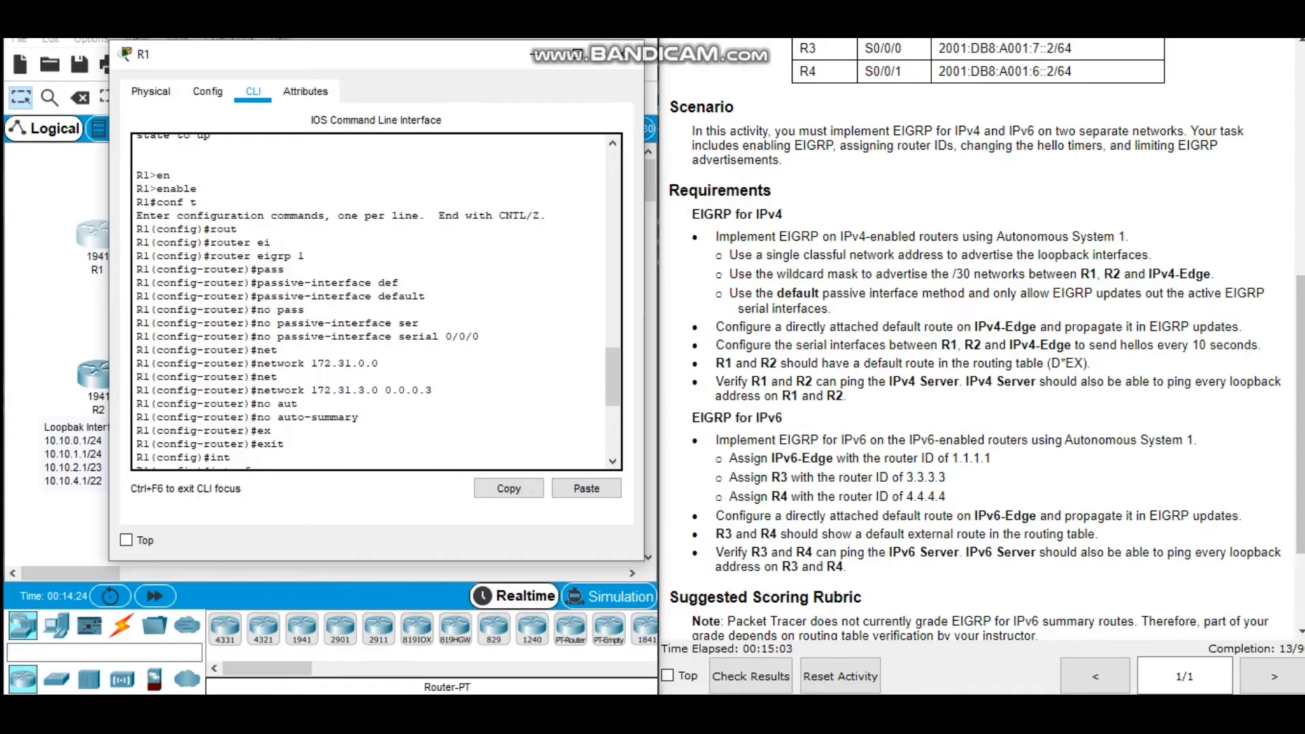
pyautogui.scroll(-1, 376, 299)
pyautogui.scroll(-5, 375, 299)
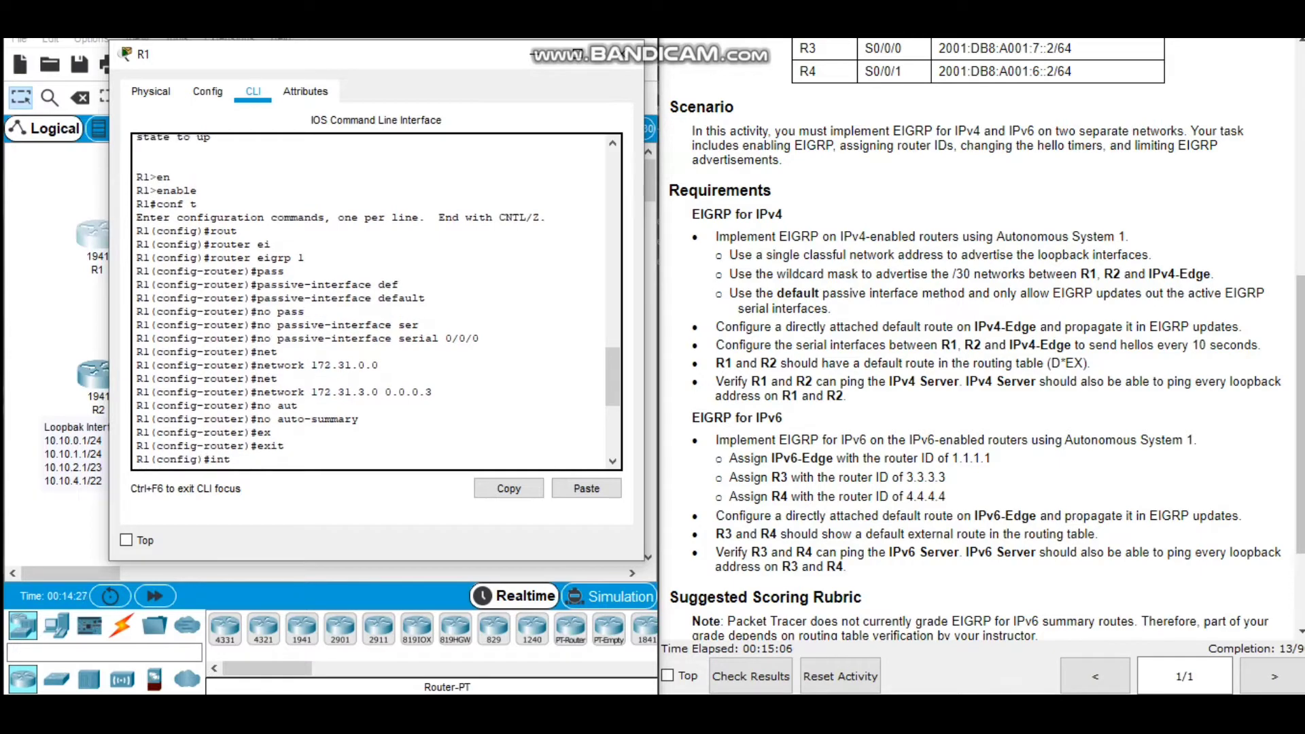
pyautogui.scroll(-2, 376, 299)
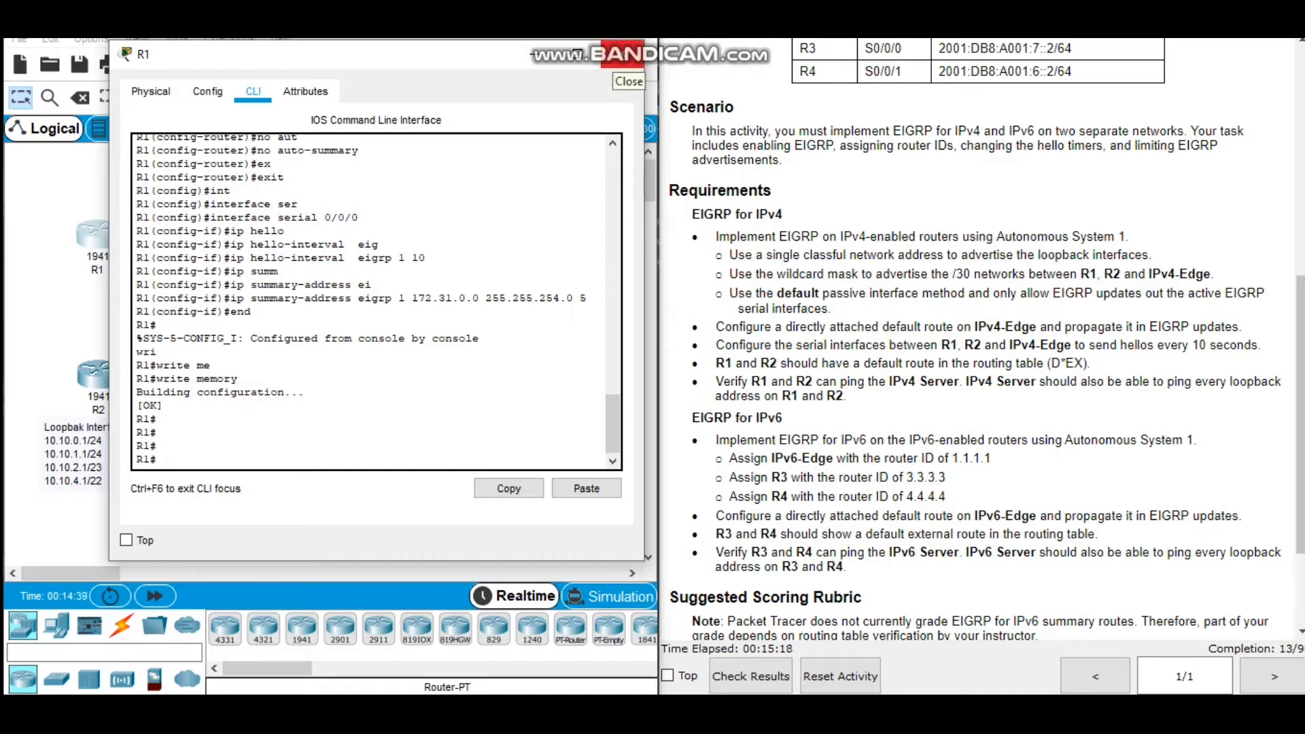
pyautogui.click(637, 54)
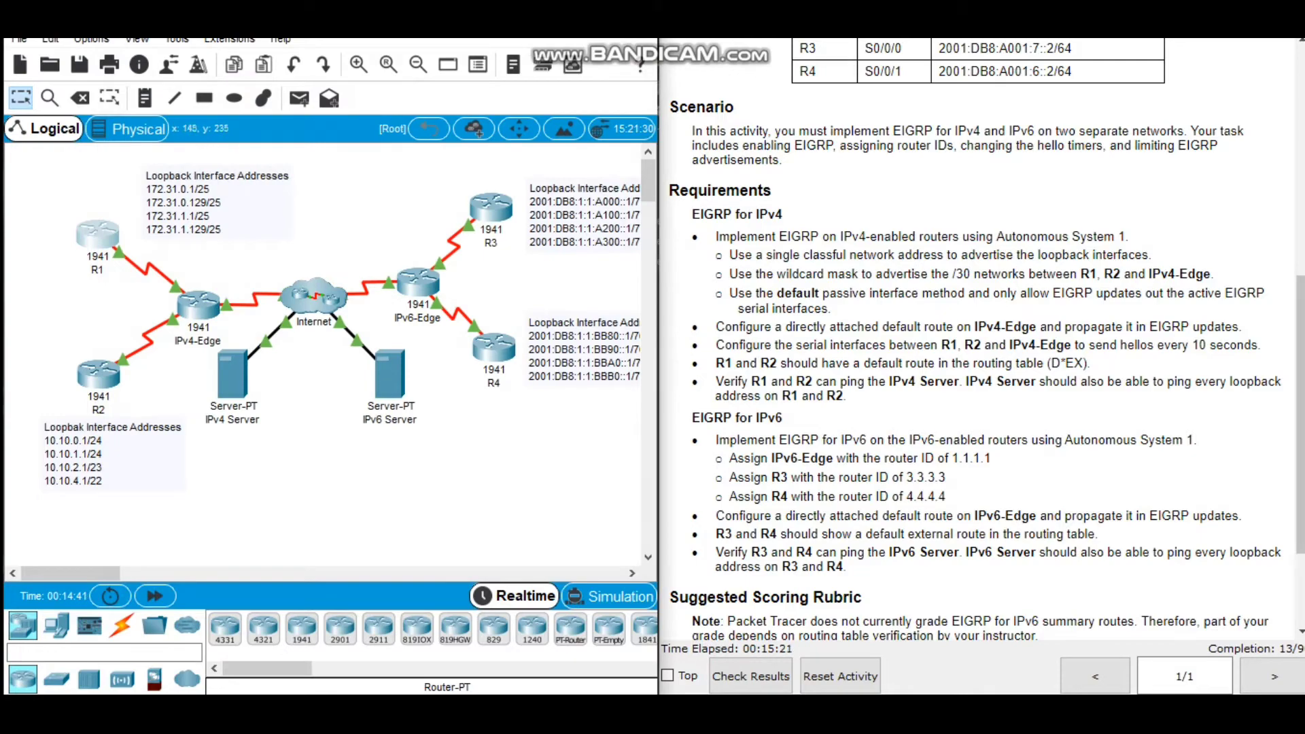
# Open R2's command line and enter global configuration mode.
pyautogui.click(98, 374)
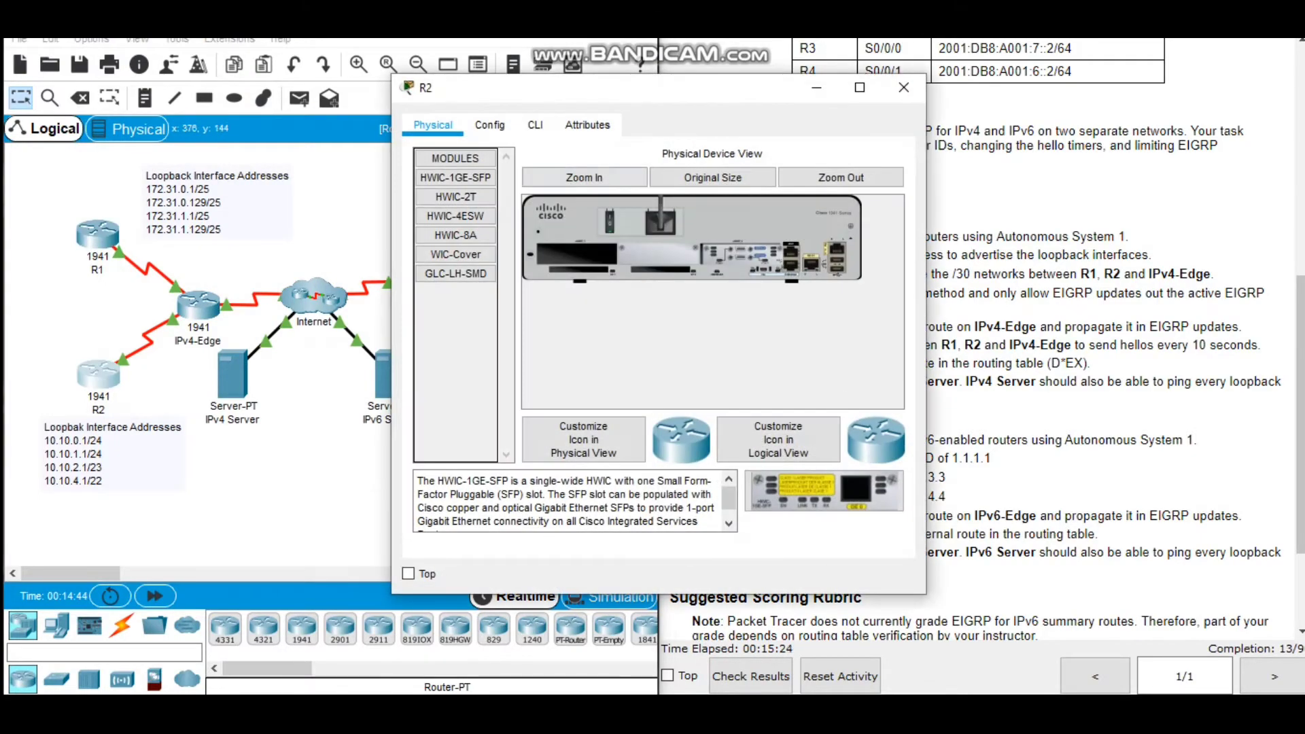
pyautogui.click(535, 125)
pyautogui.moveTo(548, 94); pyautogui.dragTo(298, 57)
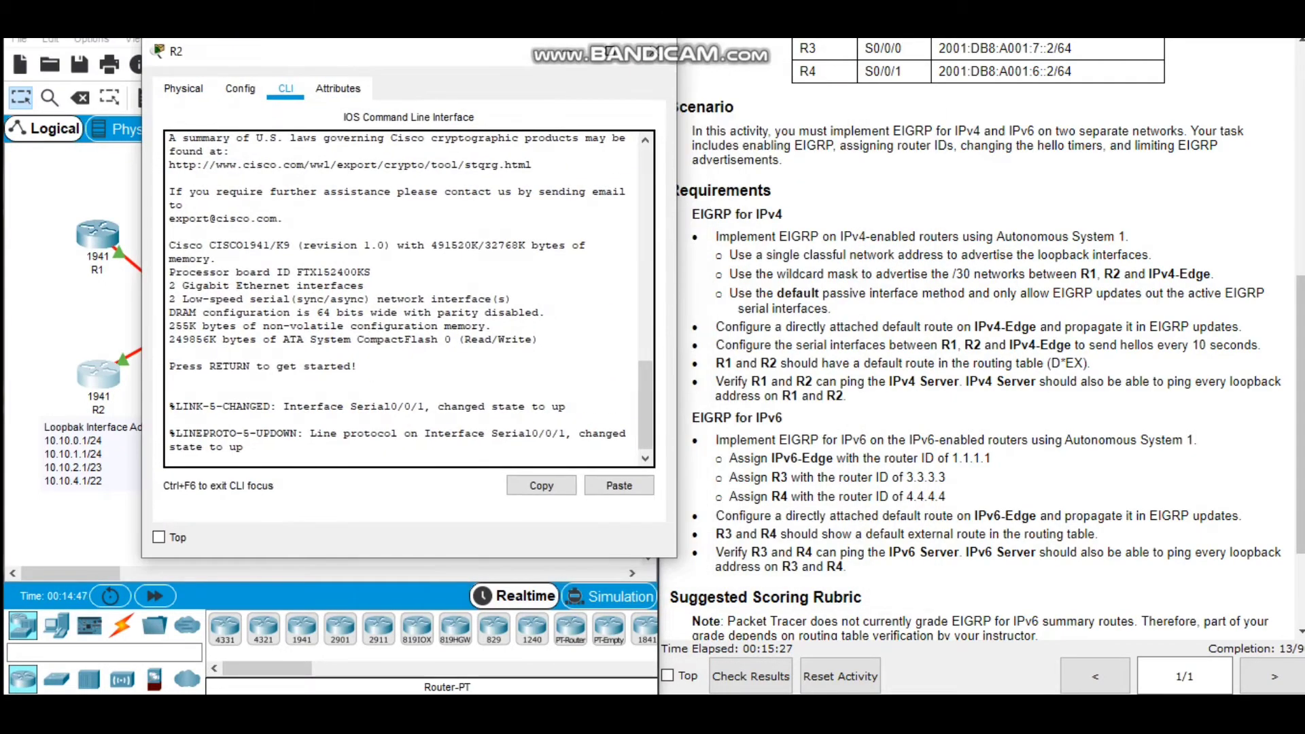
pyautogui.press('Return')
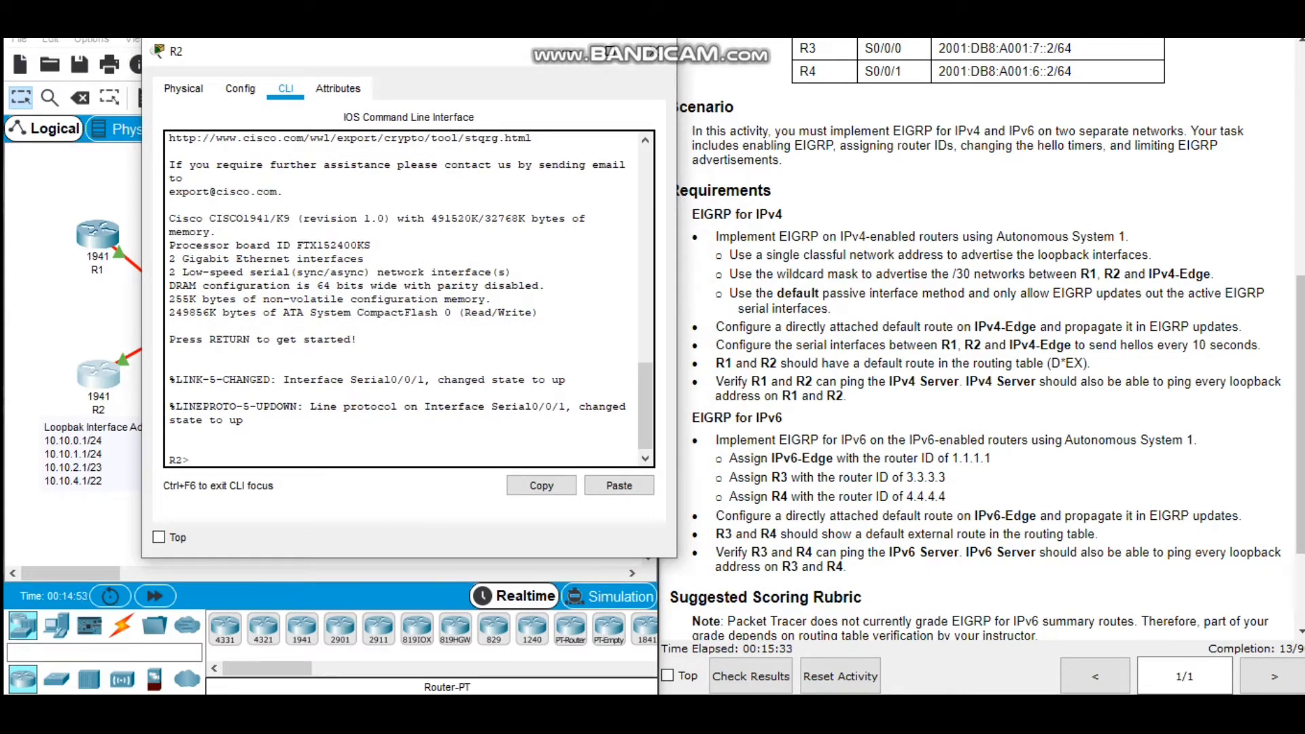
pyautogui.write('en')
pyautogui.press('Tab')
pyautogui.press('Return')
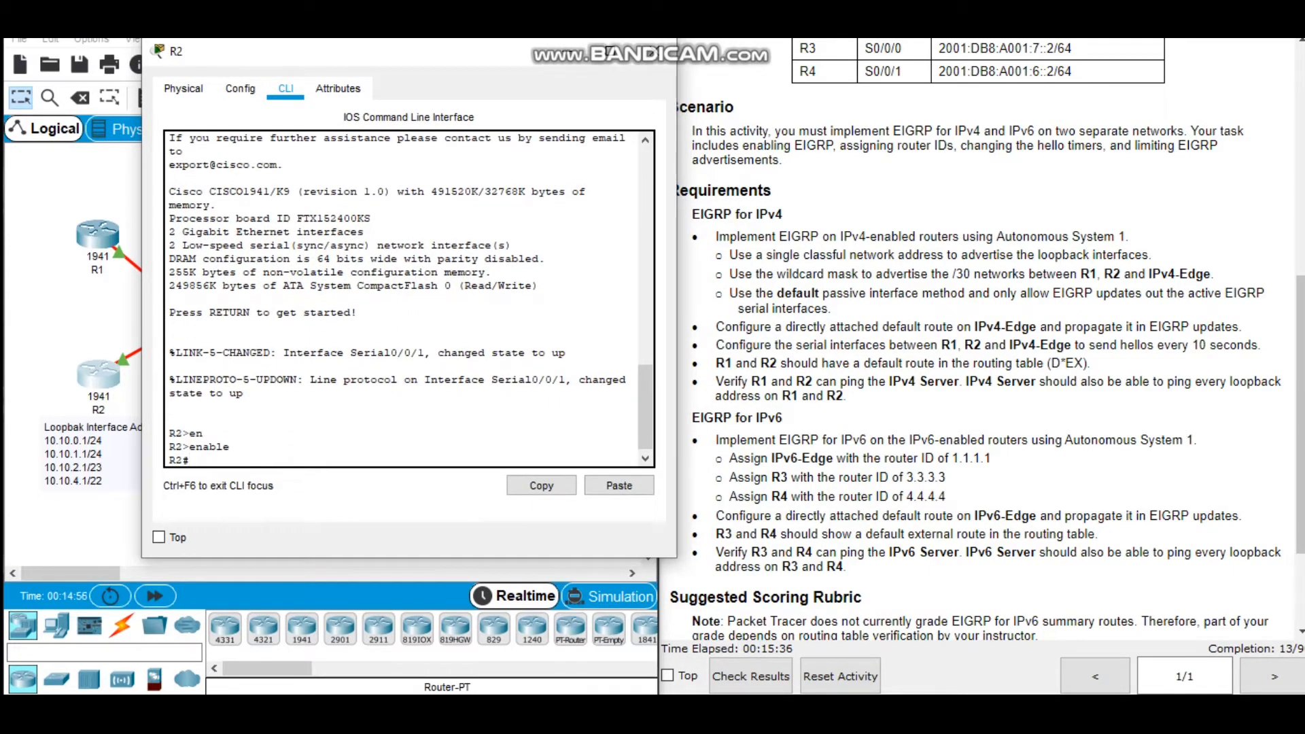
pyautogui.write('conf t')
pyautogui.press('Return')
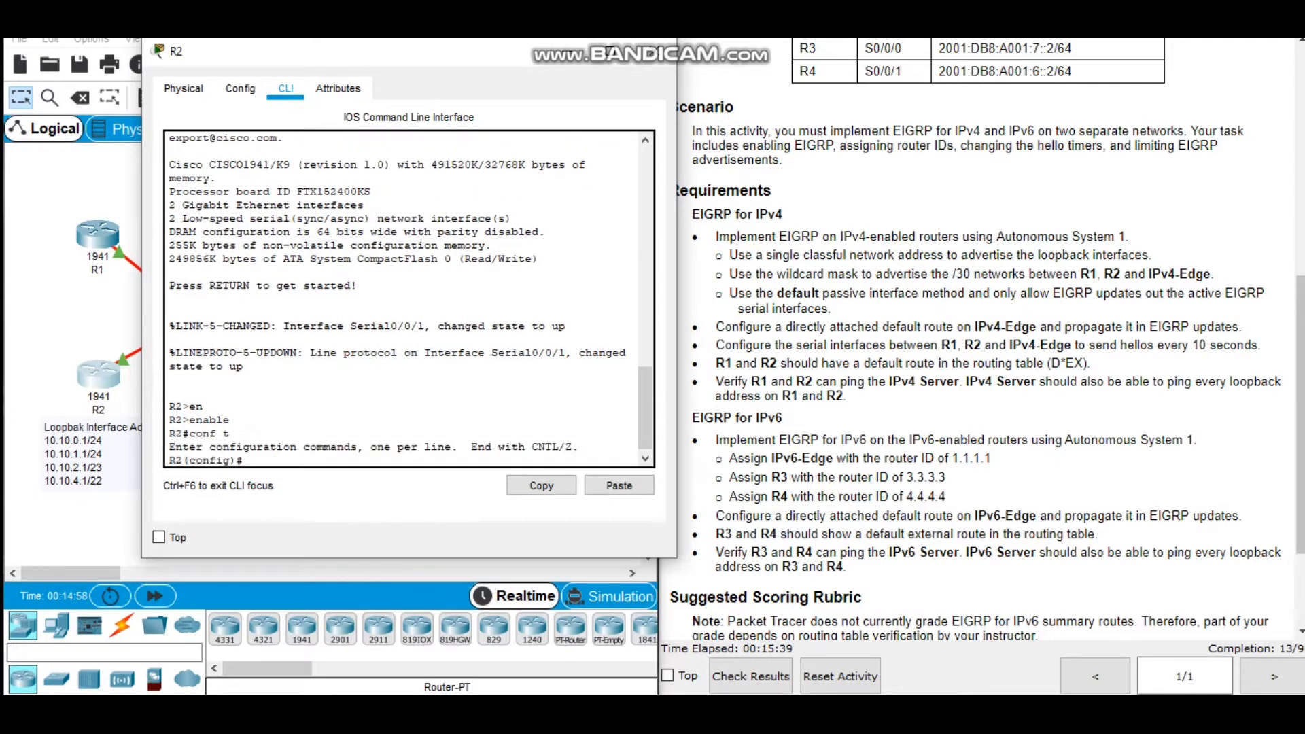
# Start EIGRP with autonomous system 1 on R2 and make all interfaces passive by default.
pyautogui.write('rou')
pyautogui.press('Tab')
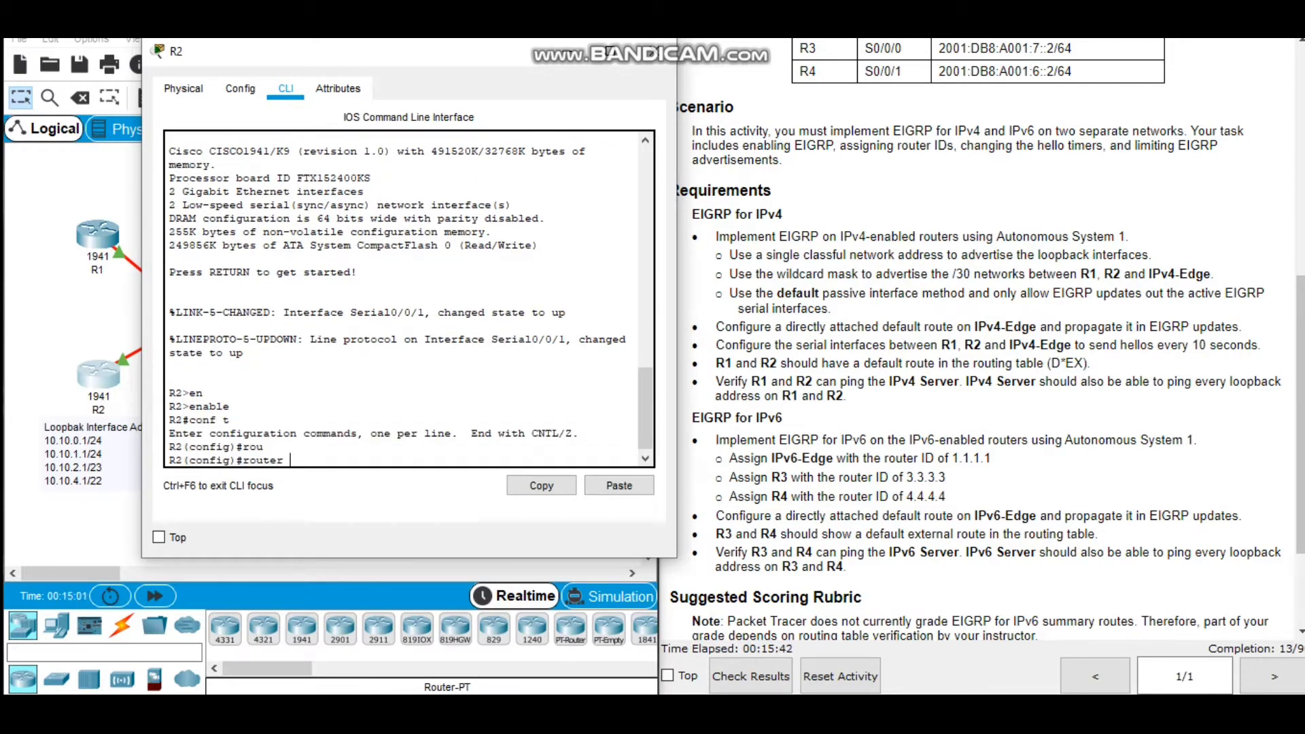
pyautogui.write('ei')
pyautogui.press('Tab')
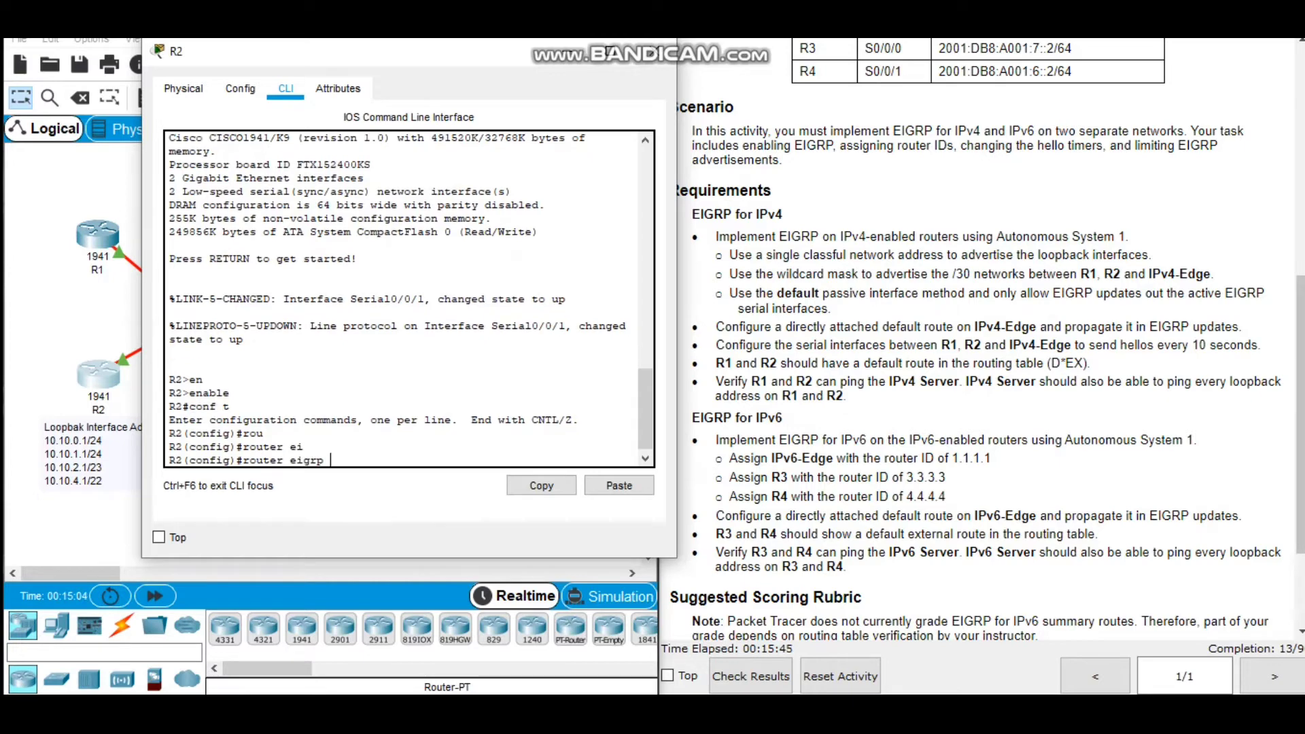
pyautogui.write('1')
pyautogui.press('Return')
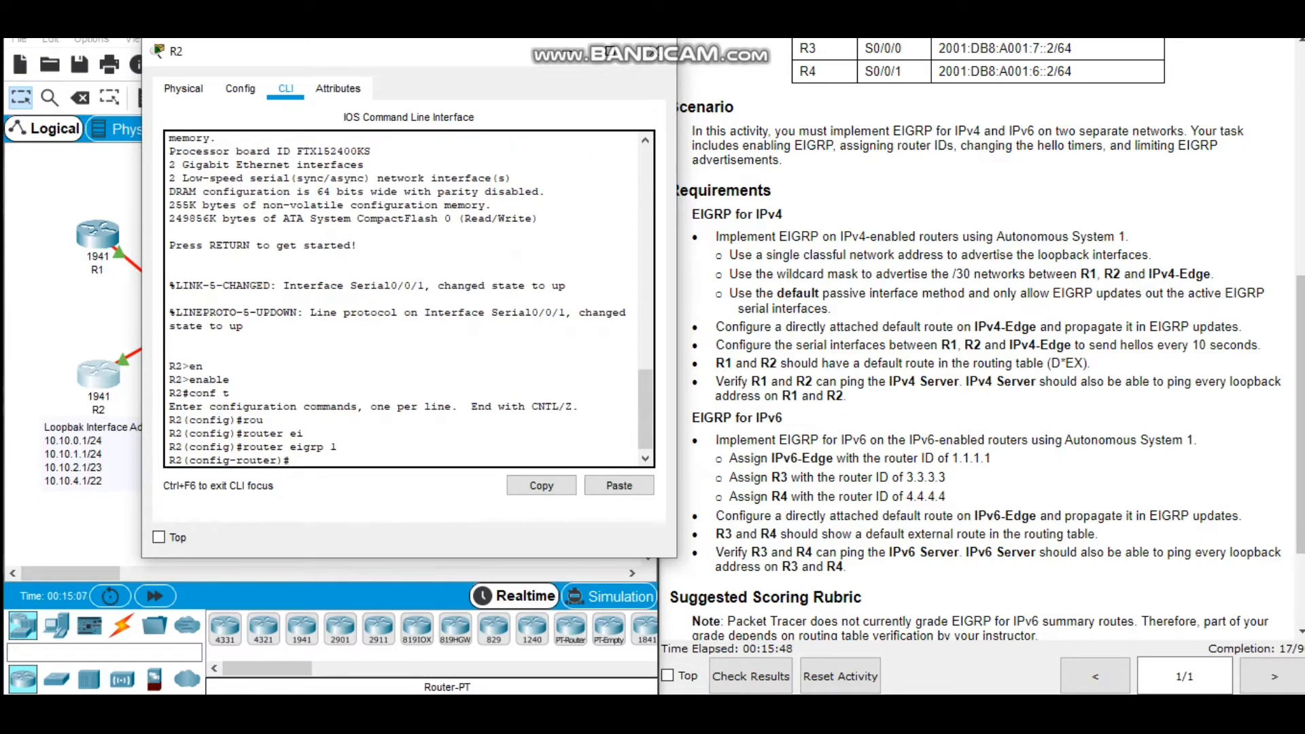
pyautogui.write('pass')
pyautogui.press('Tab')
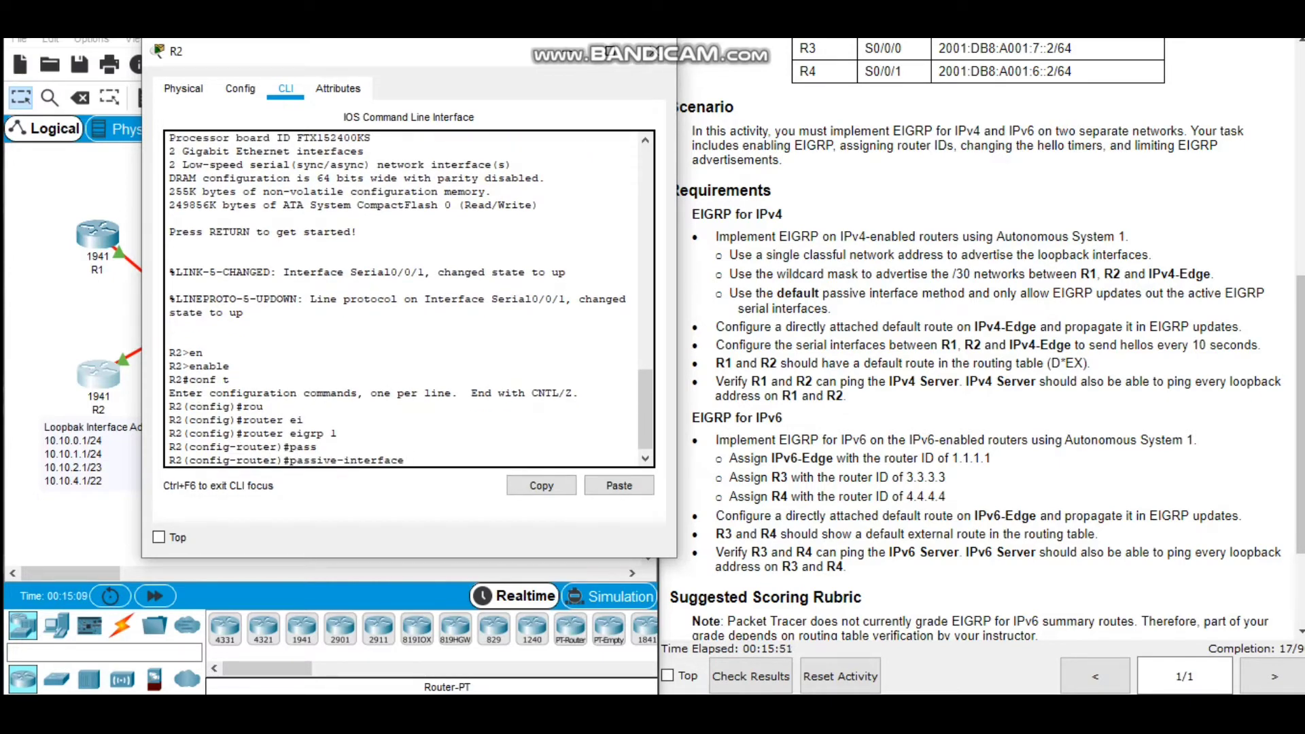
pyautogui.write('def')
pyautogui.press('Tab')
pyautogui.press('Return')
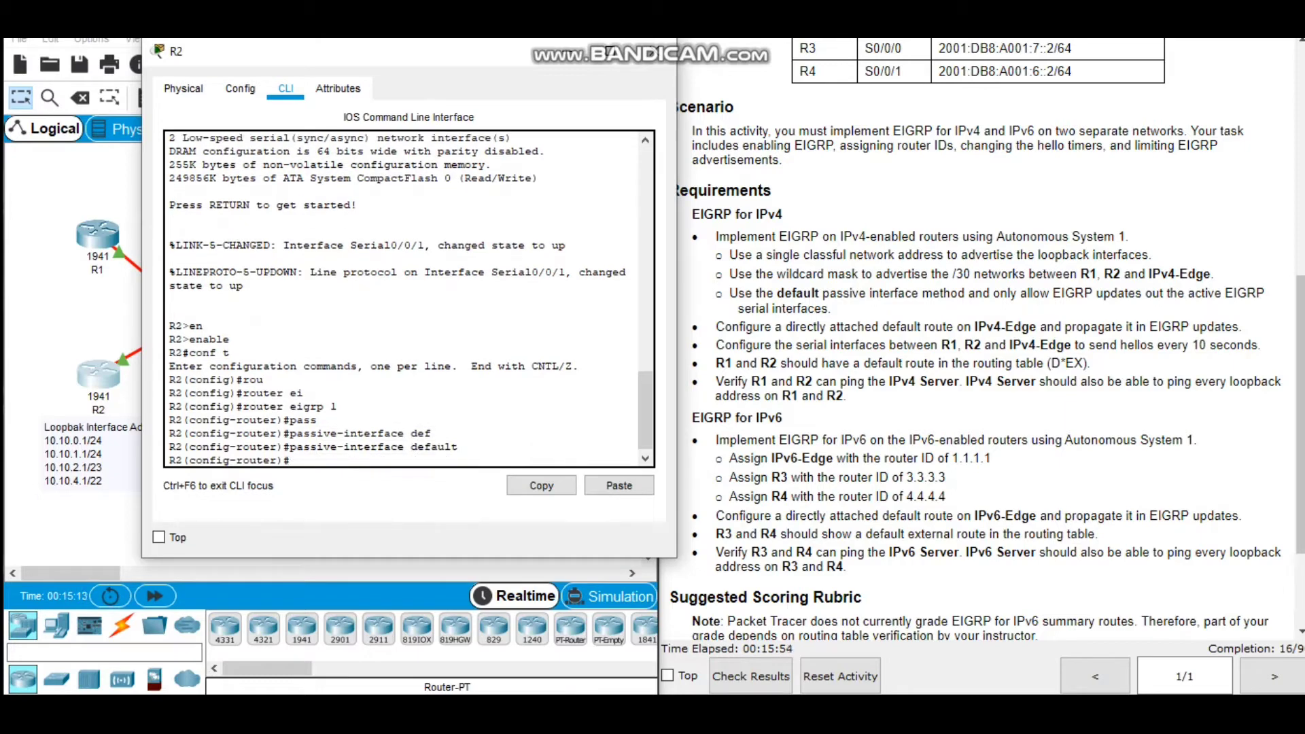
# Allow EIGRP updates out of R2's serial 0/0/1 by removing its passive setting.
pyautogui.write('no pass')
pyautogui.press('Tab')
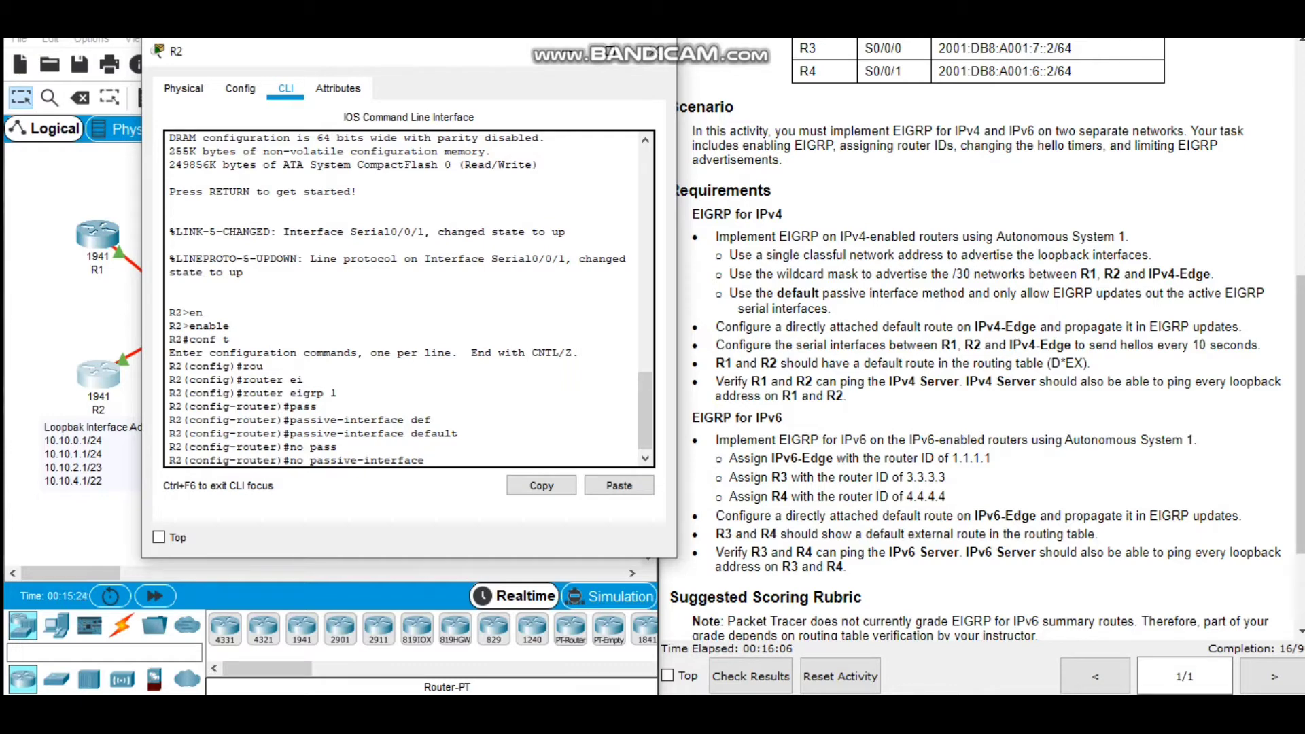
pyautogui.write('ser')
pyautogui.press('Tab')
pyautogui.write('0')
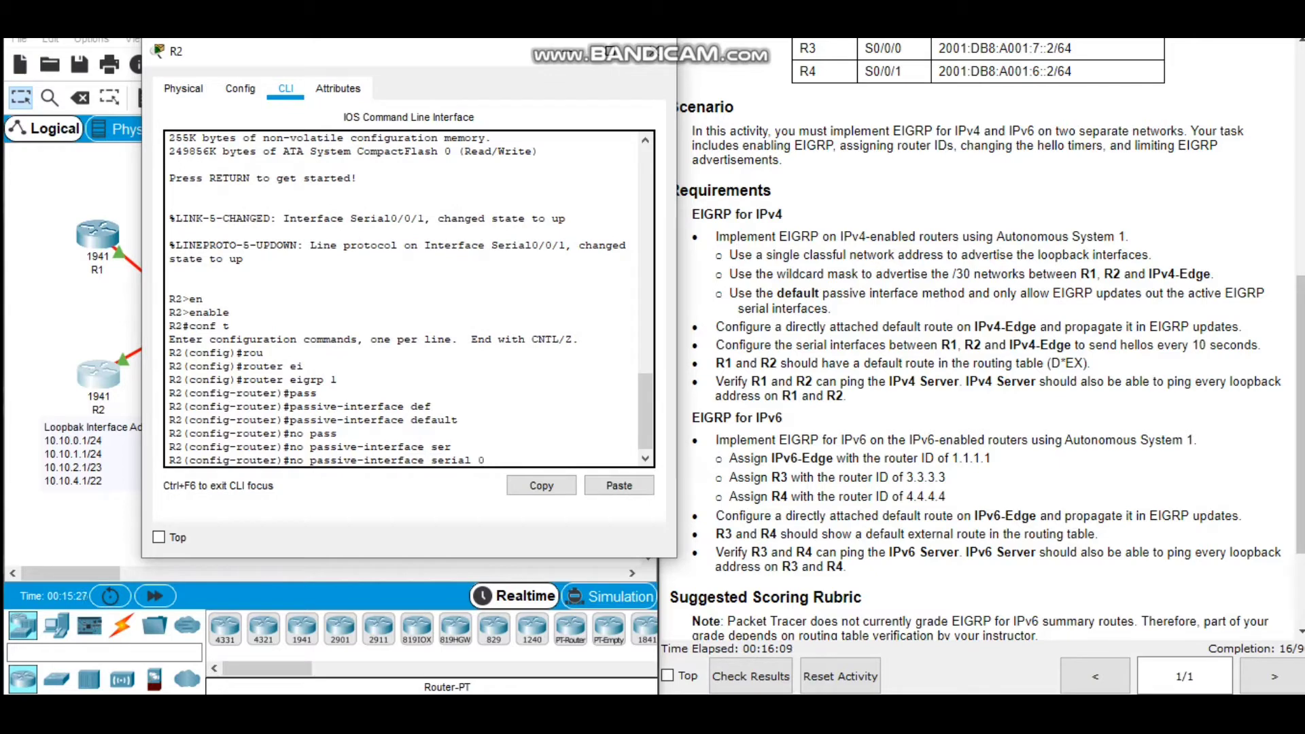
pyautogui.write('/0/1')
pyautogui.press('Return')
# Advertise R2's loopback networks in EIGRP with the classful network address 10.0.0.0.
pyautogui.write('net')
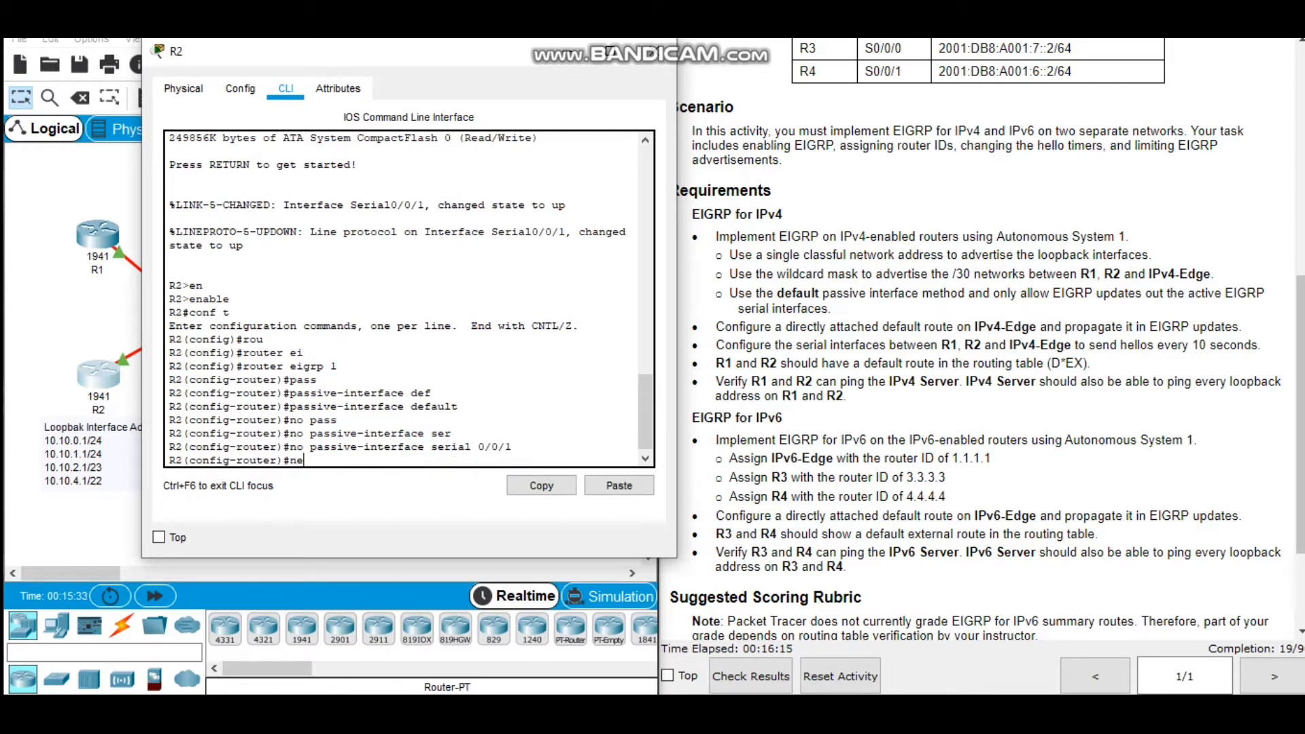
pyautogui.press('Tab')
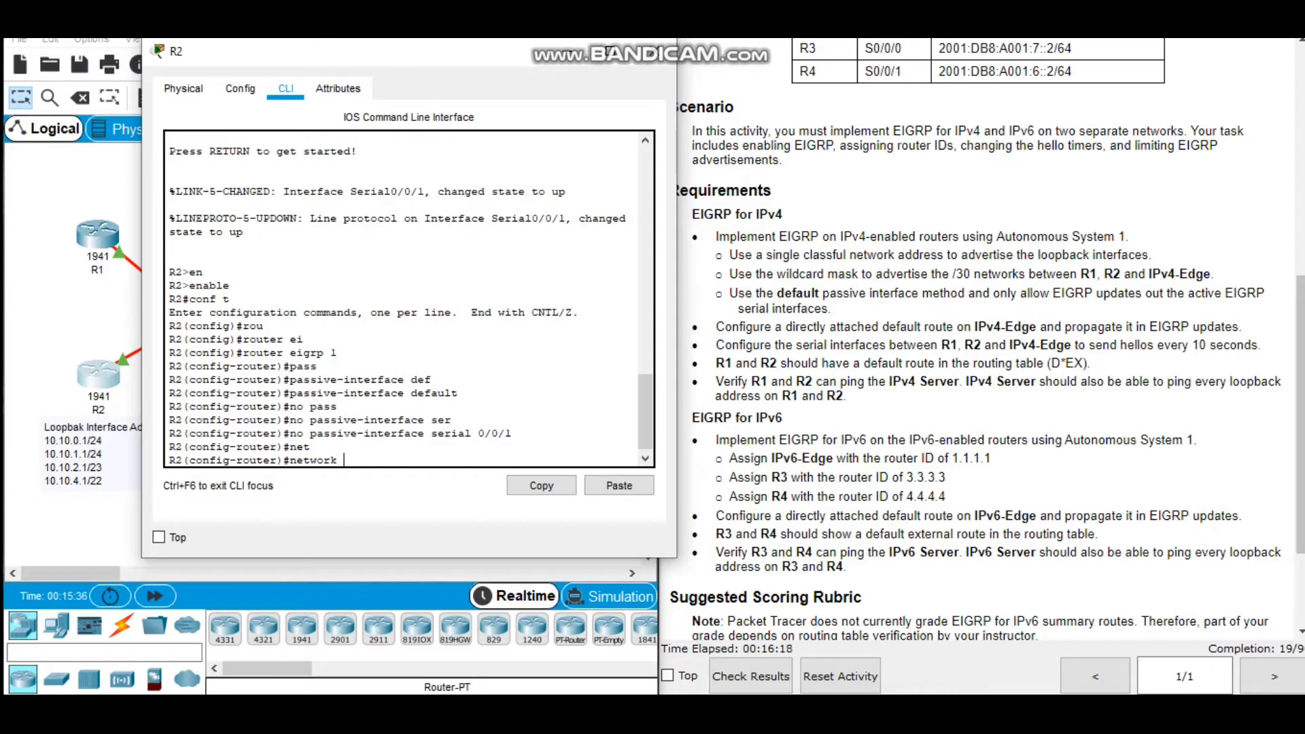
pyautogui.write('10.0.0.0')
pyautogui.press('Return')
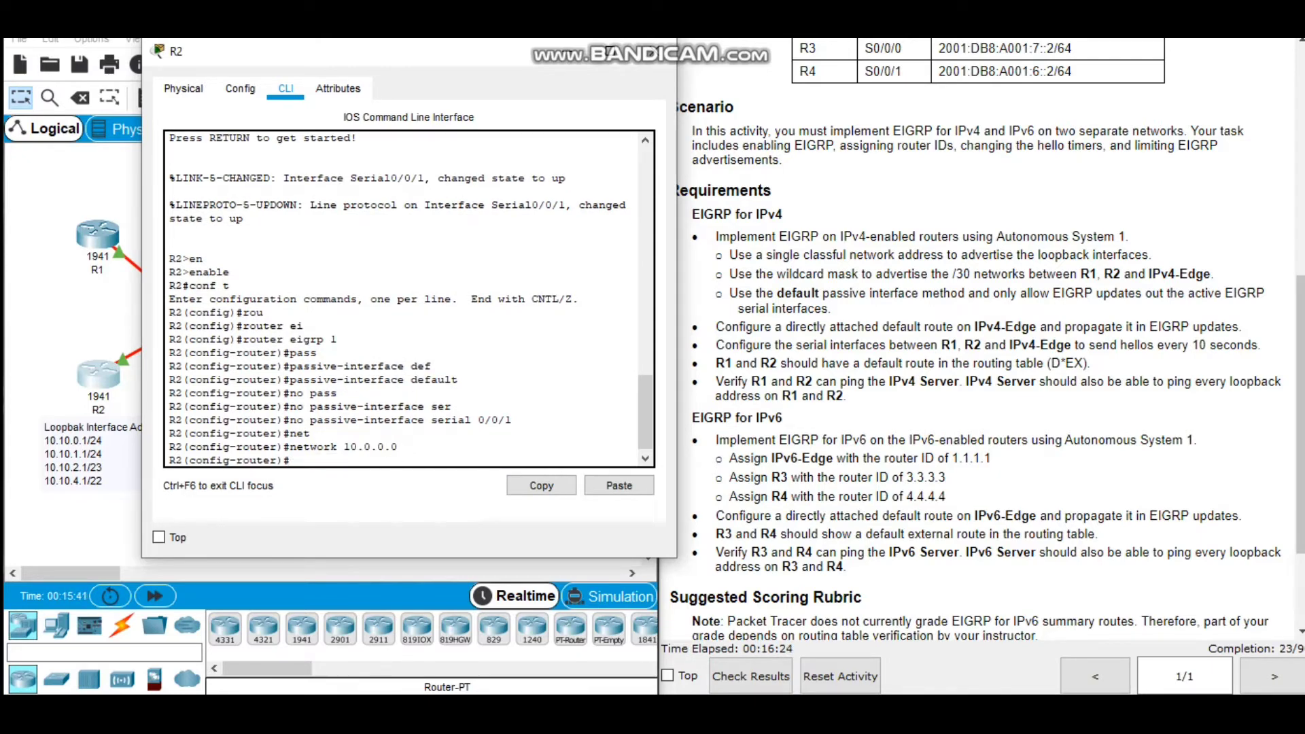
# Advertise R2's /30 serial network 10.10.8.0 in EIGRP with wildcard mask 0.0.0.3.
pyautogui.write('net')
pyautogui.press('Tab')
pyautogui.write('10')
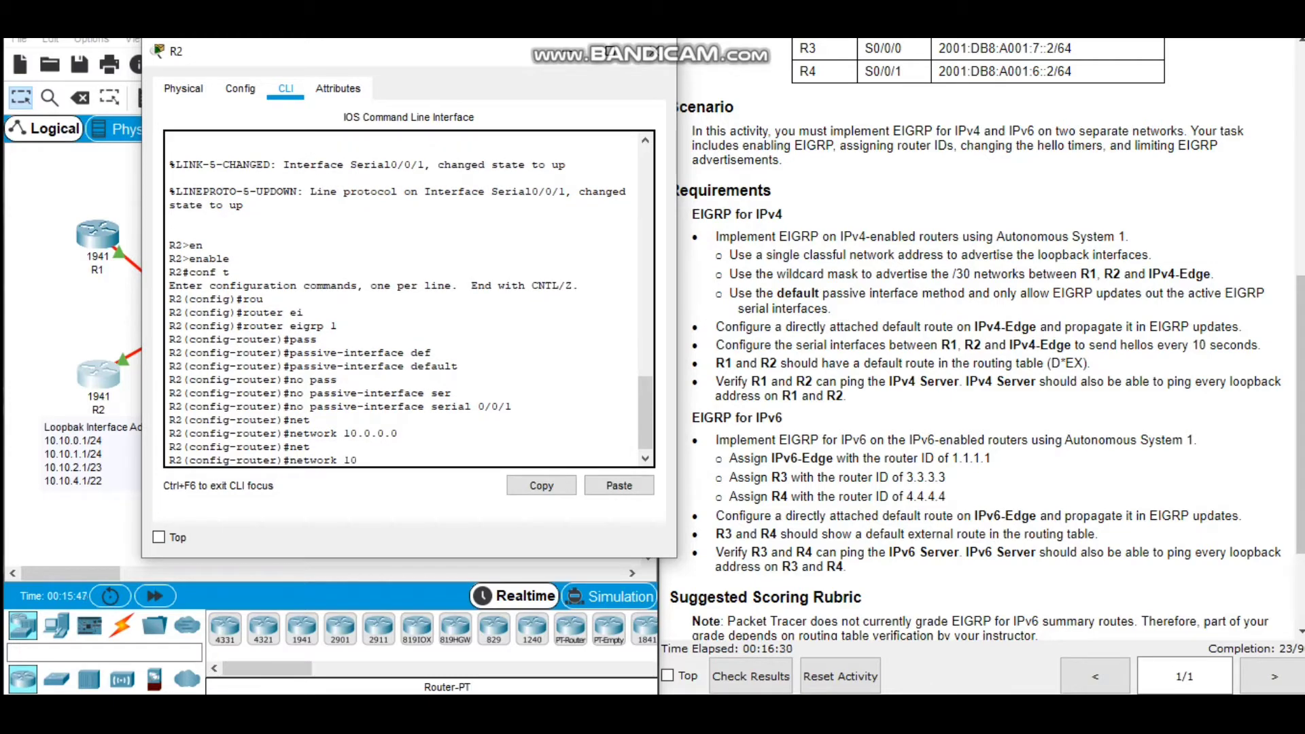
pyautogui.write('.10.8.0')
pyautogui.write('0.0.0.3')
pyautogui.press('Return')
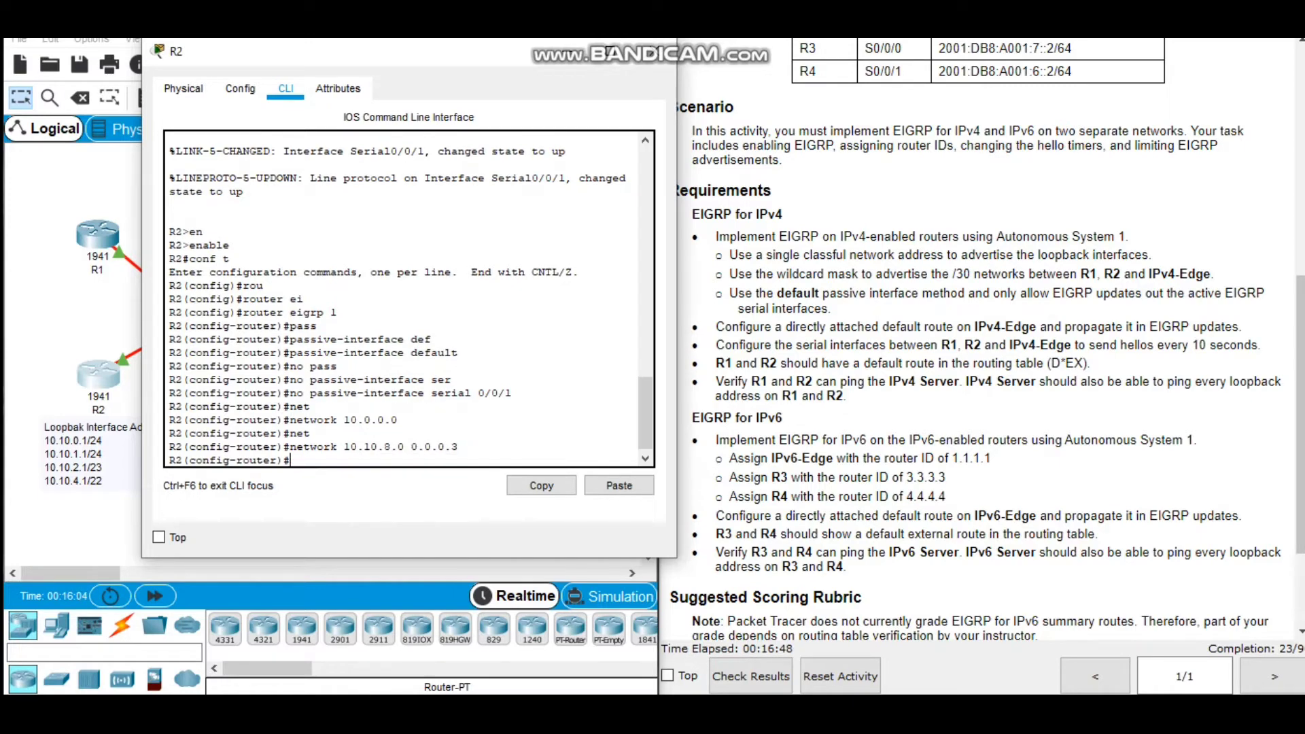
# Disable EIGRP automatic summarization on R2 and leave router configuration mode.
pyautogui.write('no au')
pyautogui.press('Tab')
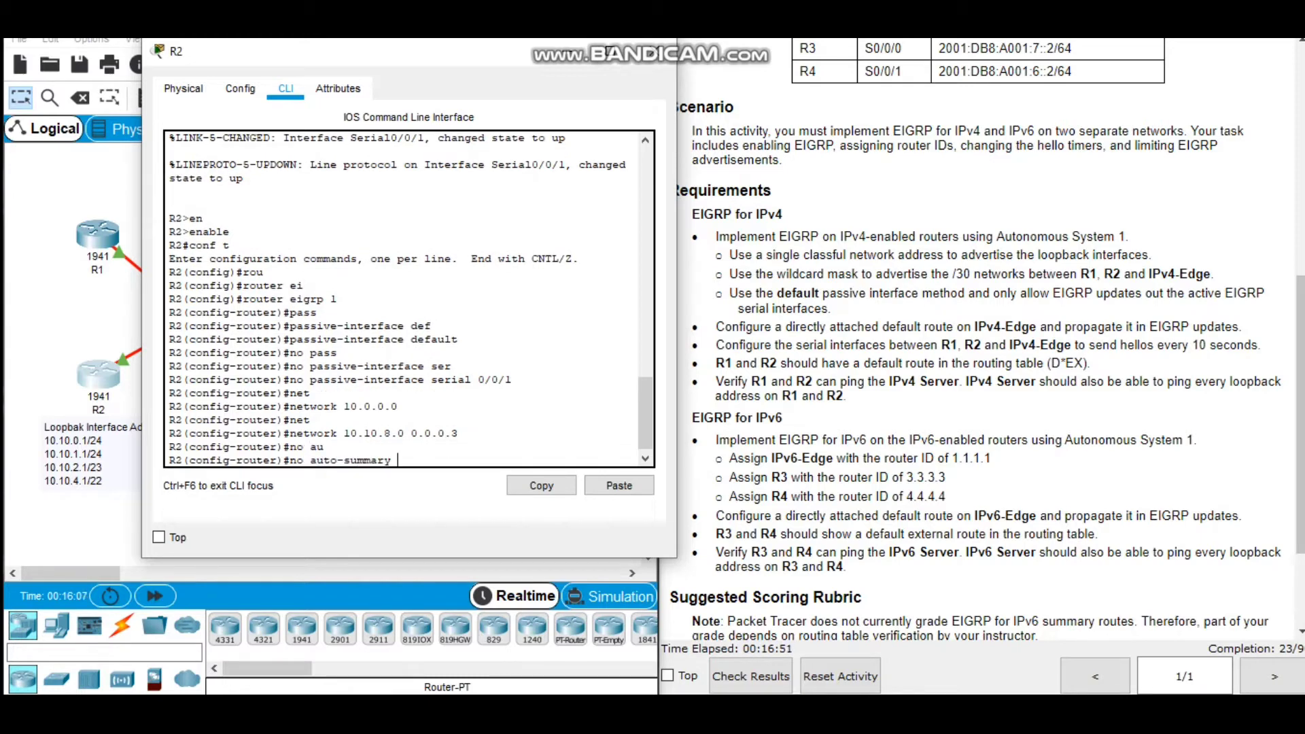
pyautogui.press('Return')
pyautogui.write('exit')
pyautogui.press('Return')
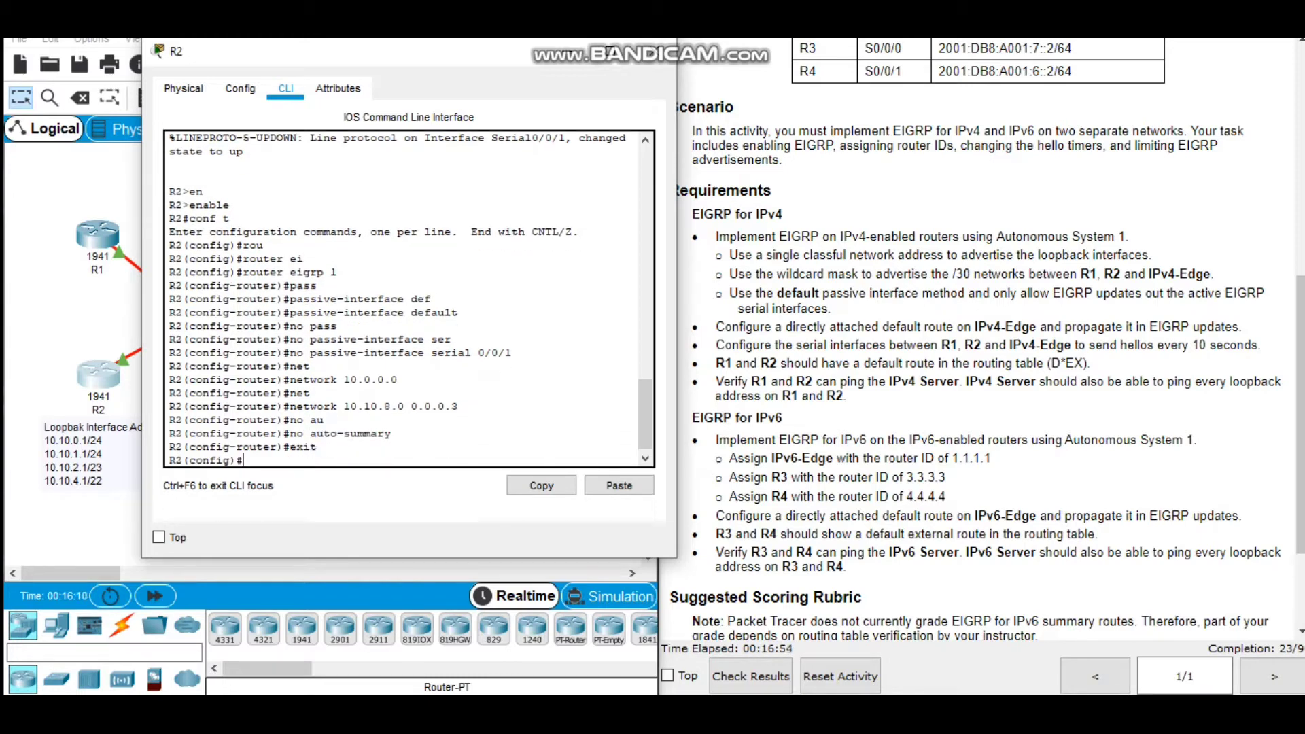
# Set the hello interval for EIGRP 1 on R2's serial 0/0/1 interface to 10 seconds.
pyautogui.press('Return')
pyautogui.write('int')
pyautogui.press('Tab')
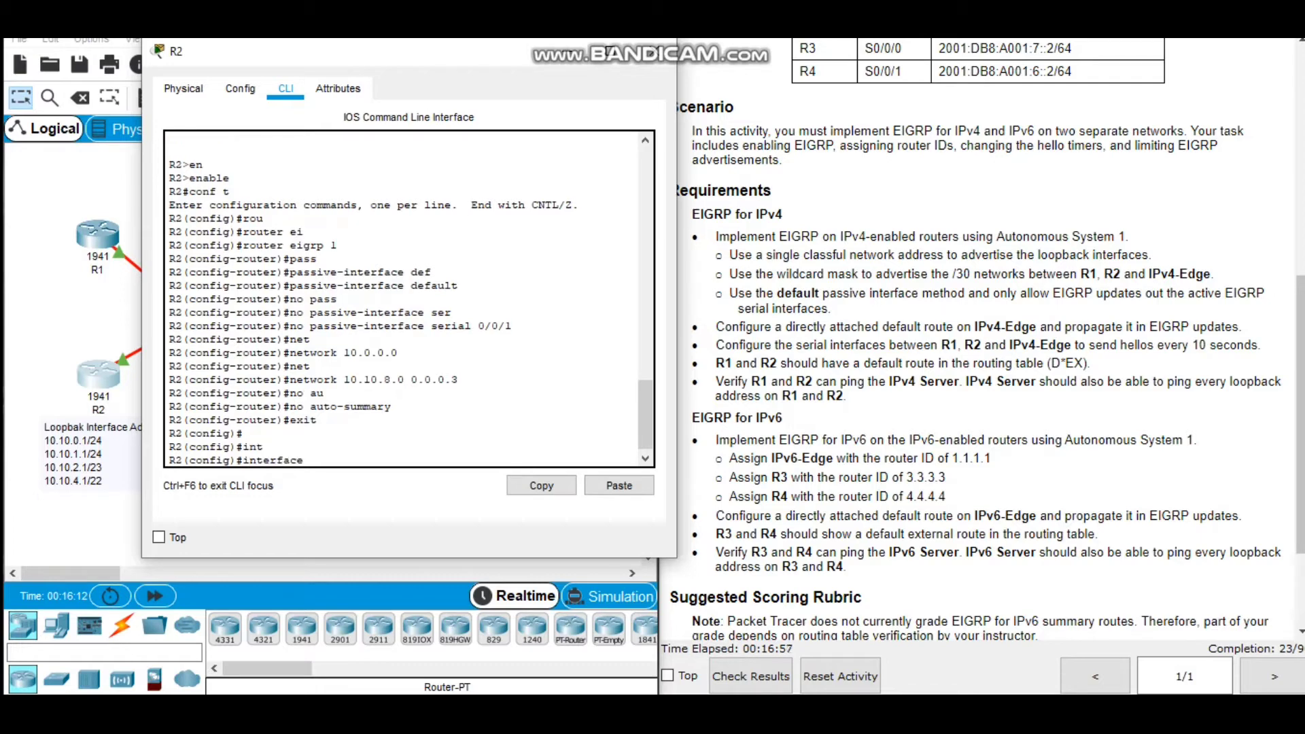
pyautogui.write('ser')
pyautogui.press('Tab')
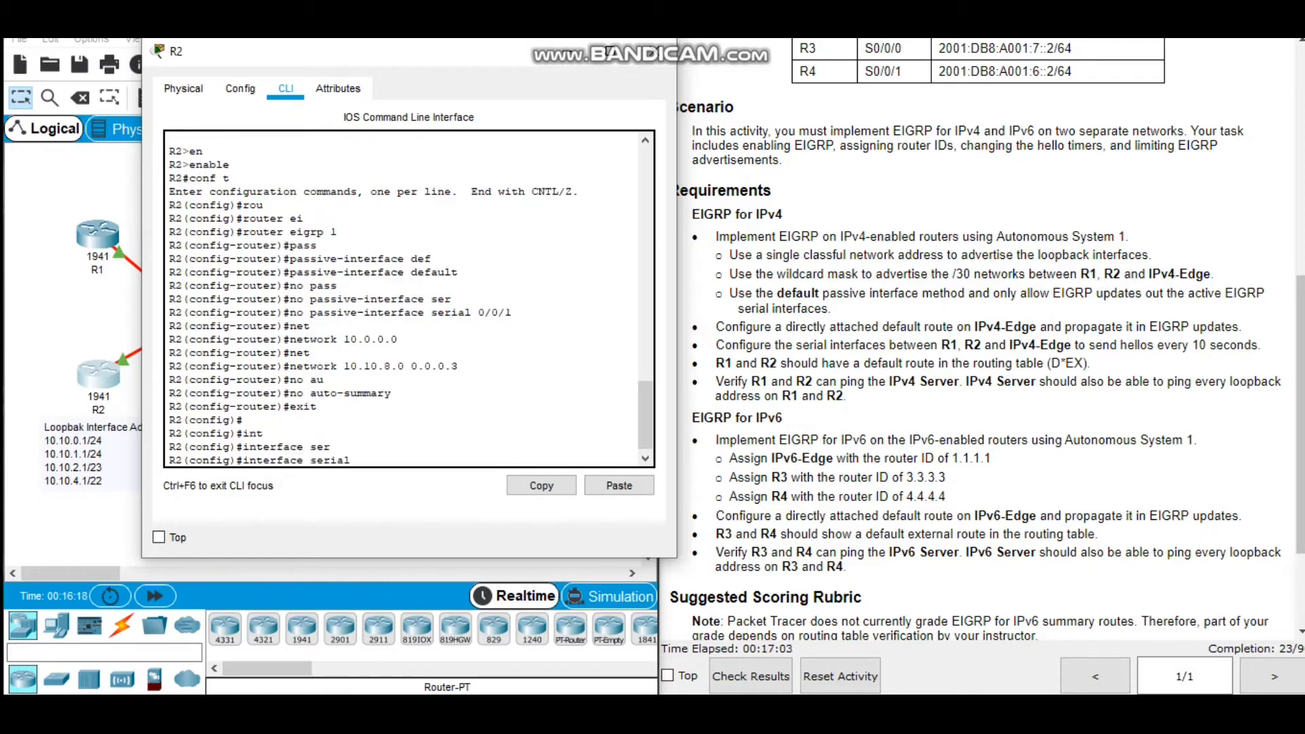
pyautogui.write('0/0/1')
pyautogui.press('Return')
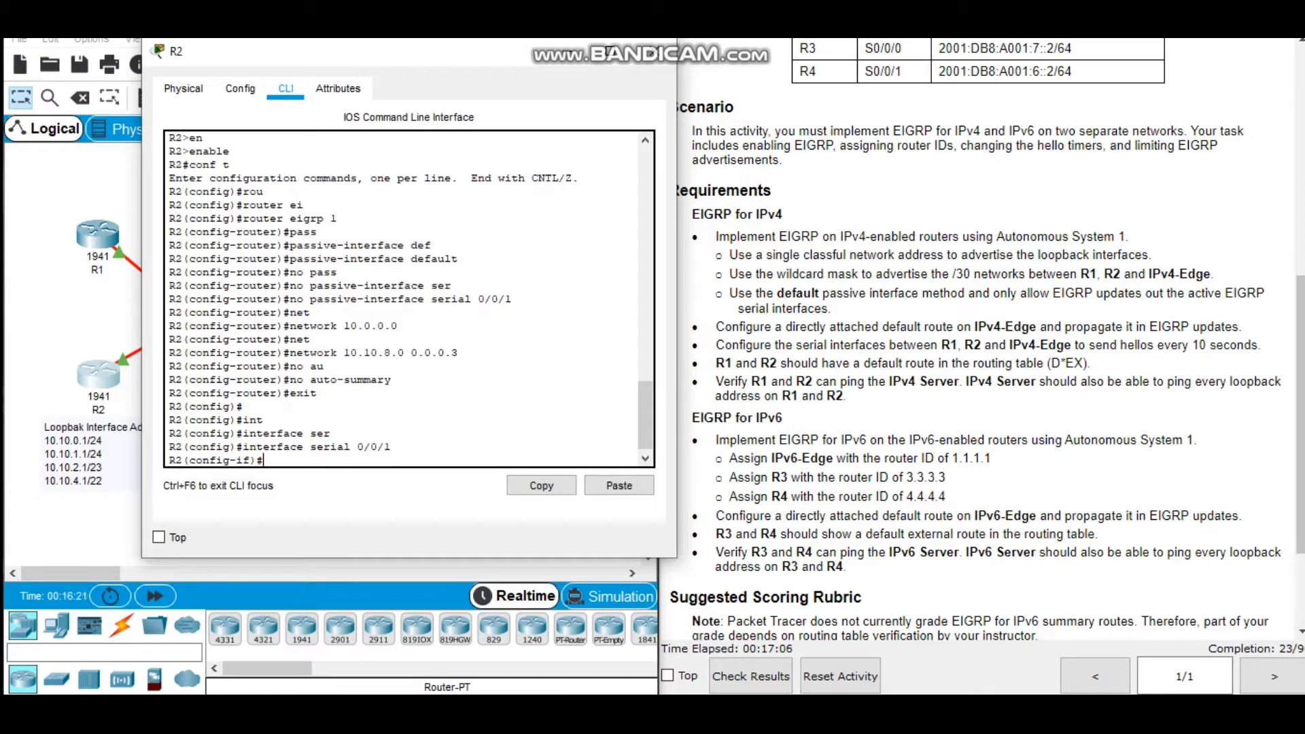
pyautogui.write('ip hell')
pyautogui.press('Tab')
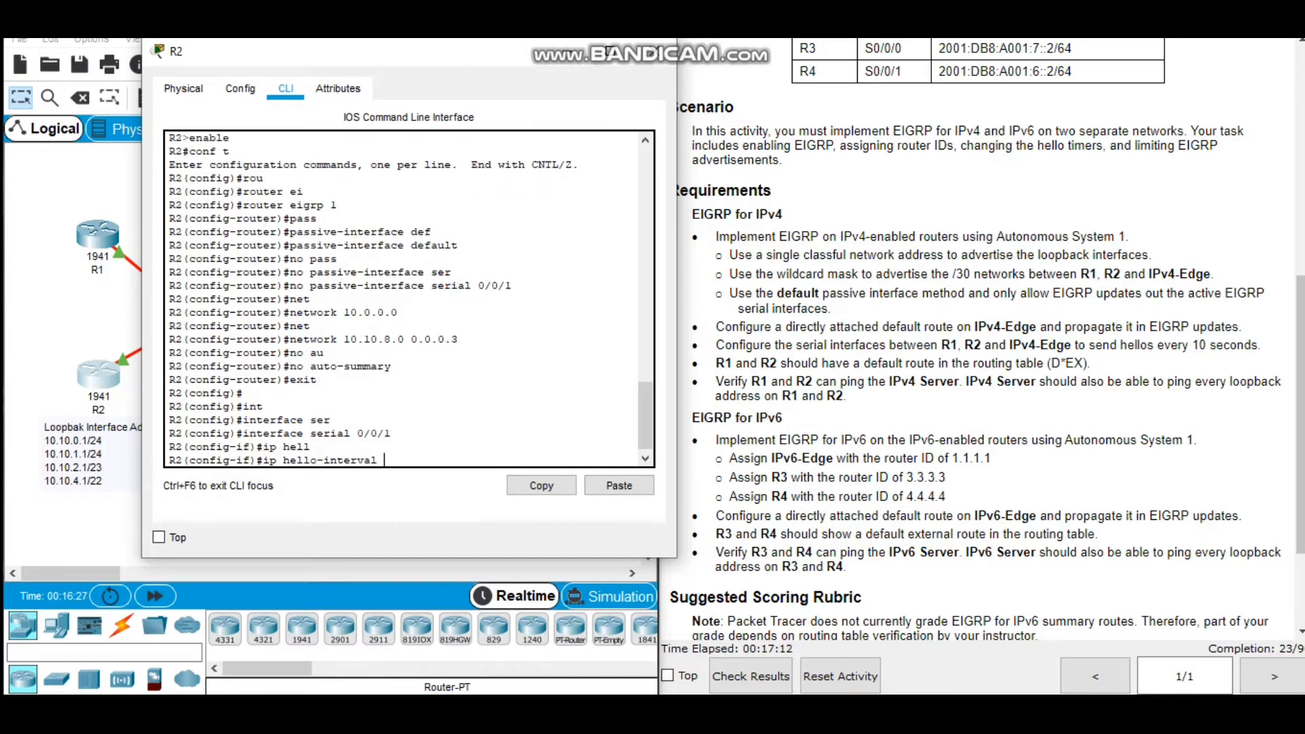
pyautogui.write('ei')
pyautogui.press('Tab')
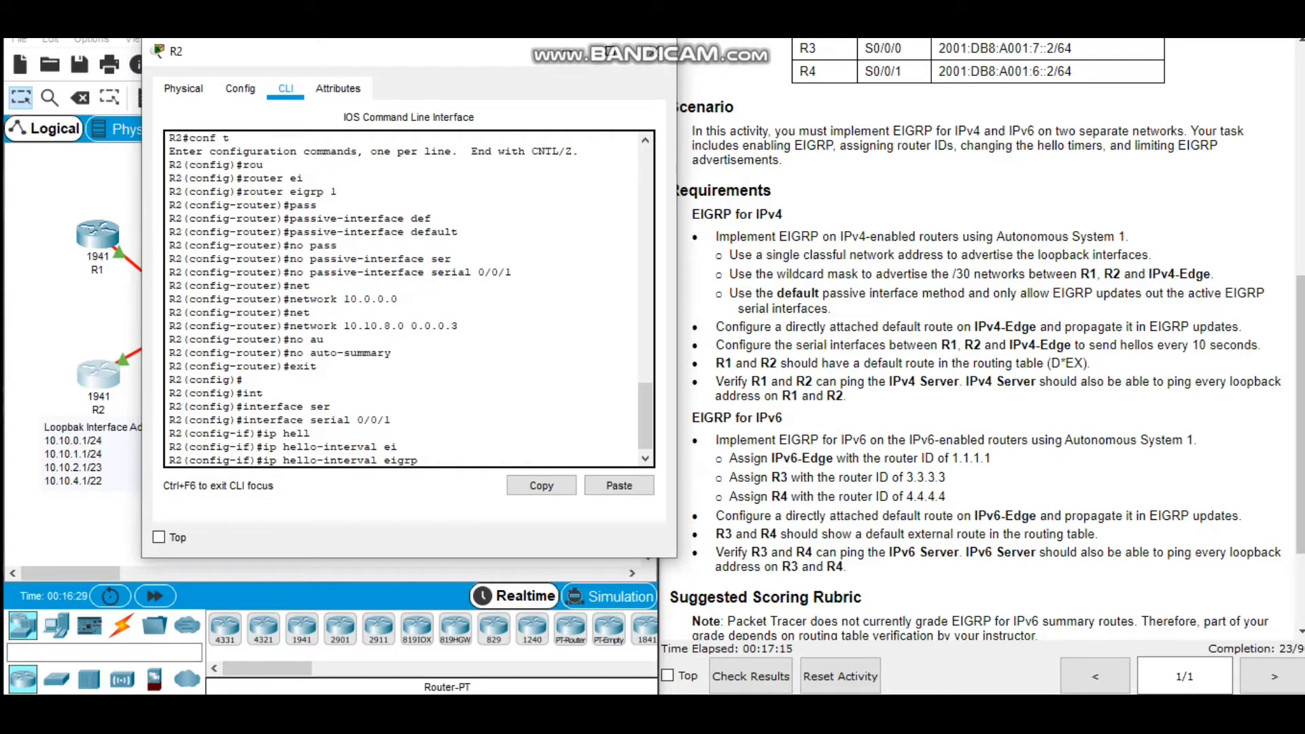
pyautogui.write('1 10')
pyautogui.press('Return')
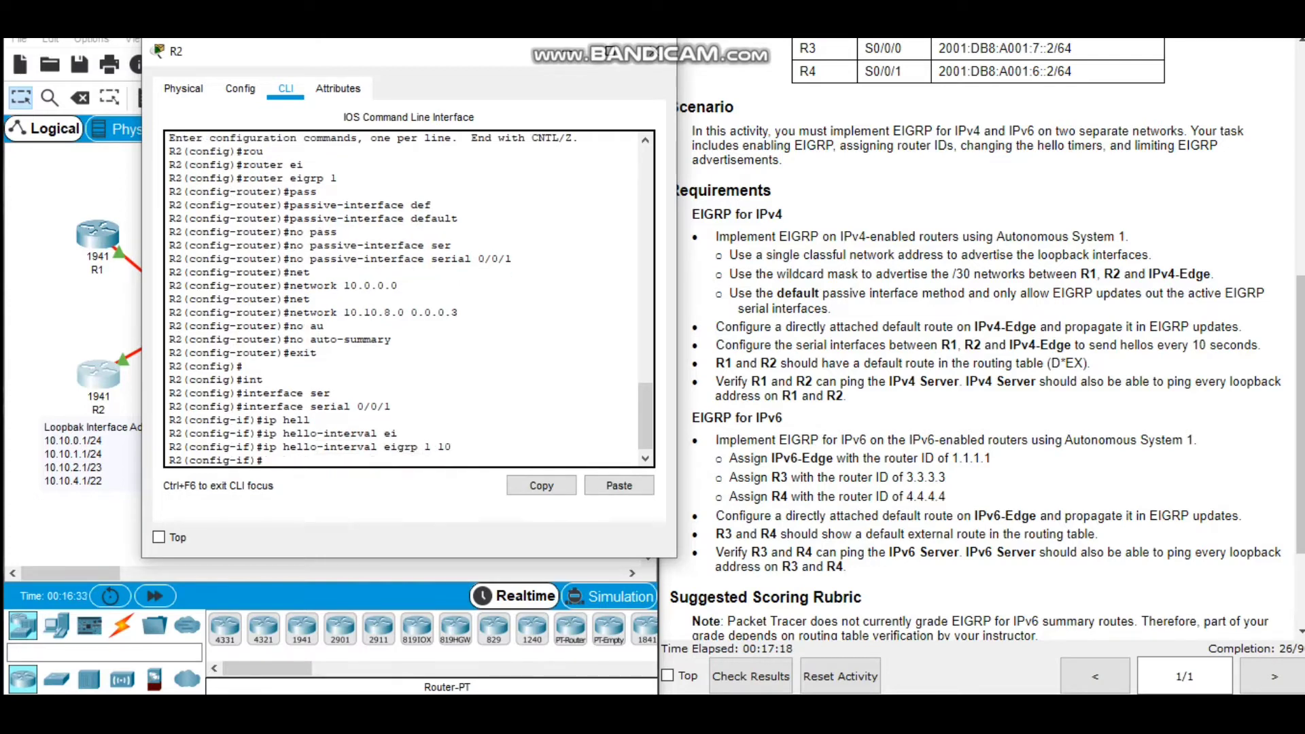
# Add an EIGRP 1 summary address of 10.10.0.0 with mask 255.255.248.0 and administrative distance 5 on R2's serial 0/0/1.
pyautogui.write('ip summ')
pyautogui.press('Tab')
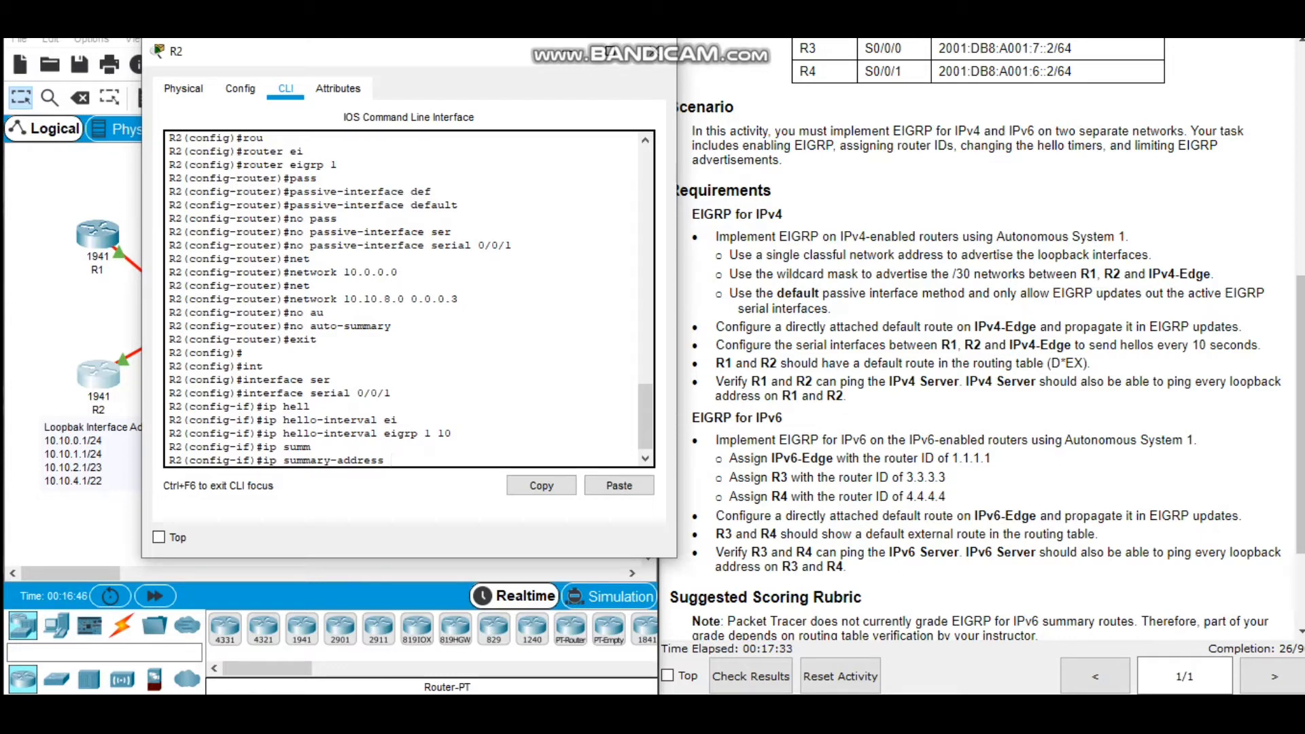
pyautogui.write('ei')
pyautogui.press('Tab')
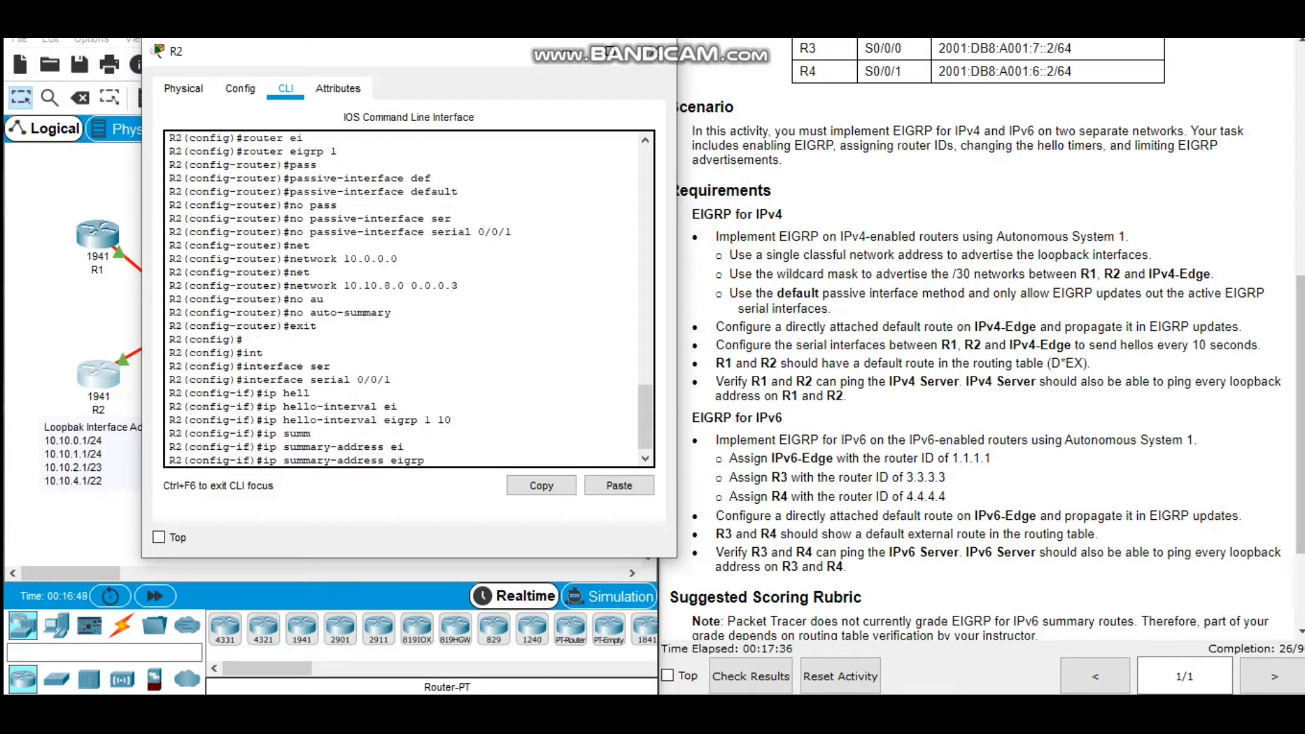
pyautogui.write('1 10.10.0.0 255.255.248.0 5')
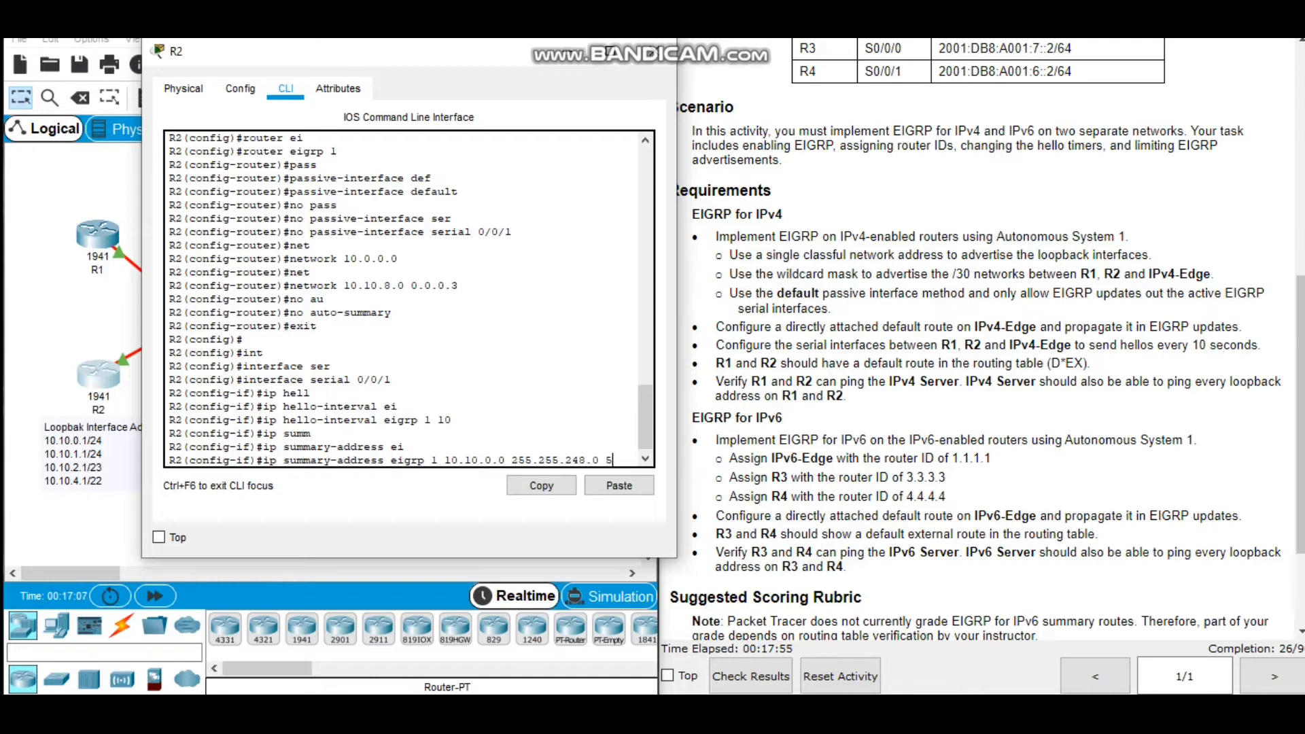
pyautogui.press('Return')
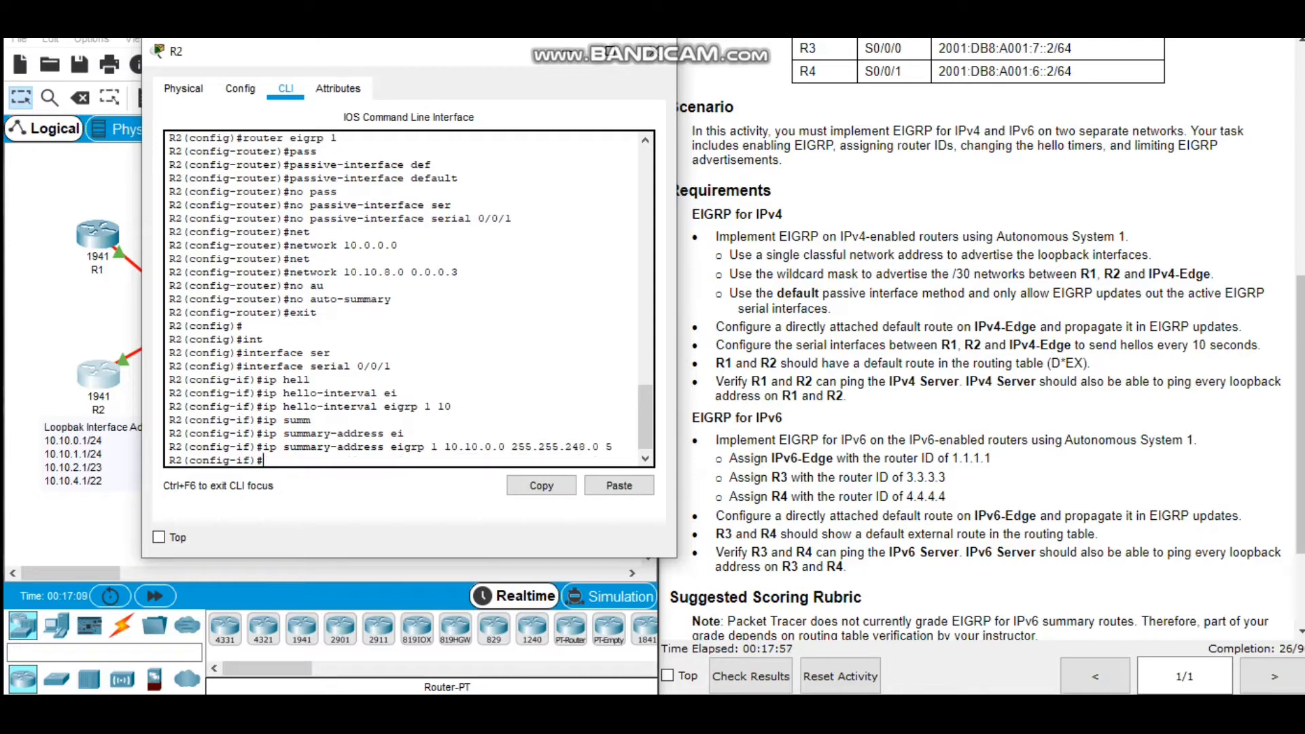
# Leave configuration mode on R2, save its configuration to memory and close the R2 window.
pyautogui.write('end')
pyautogui.press('Return')
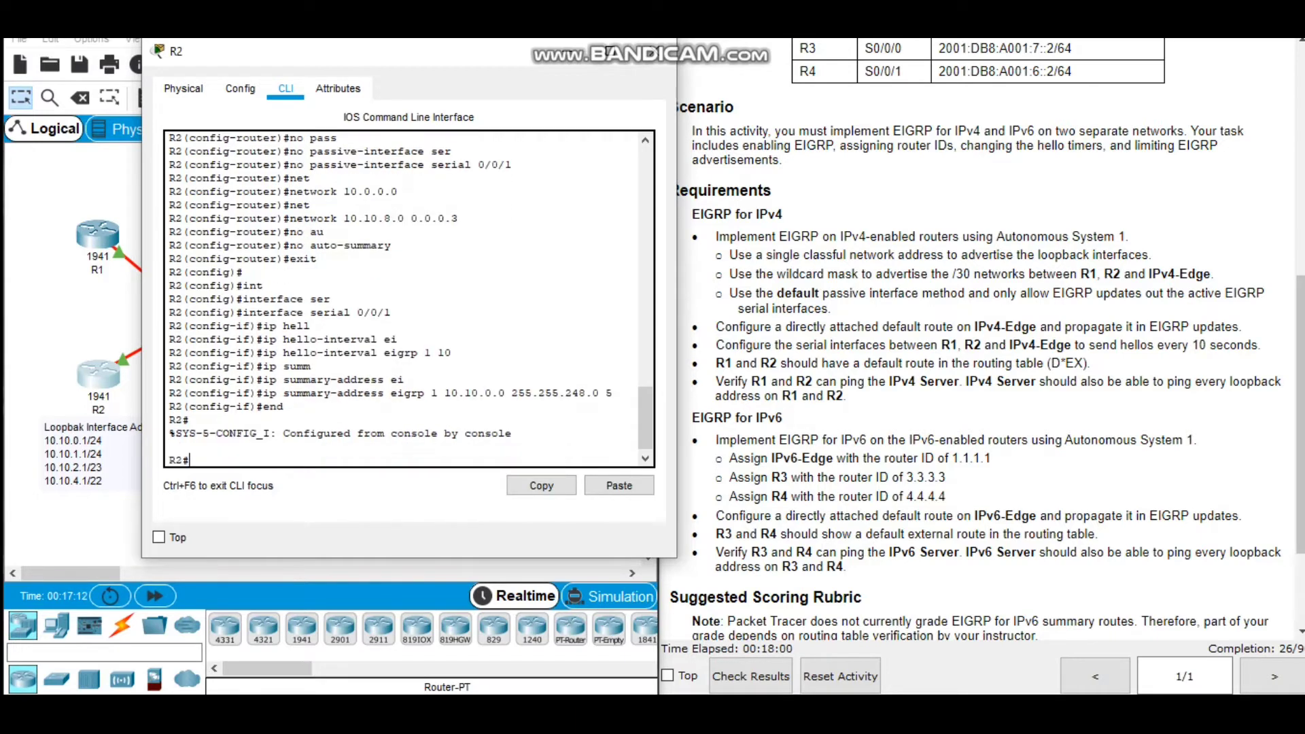
pyautogui.write('wr')
pyautogui.press('Tab')
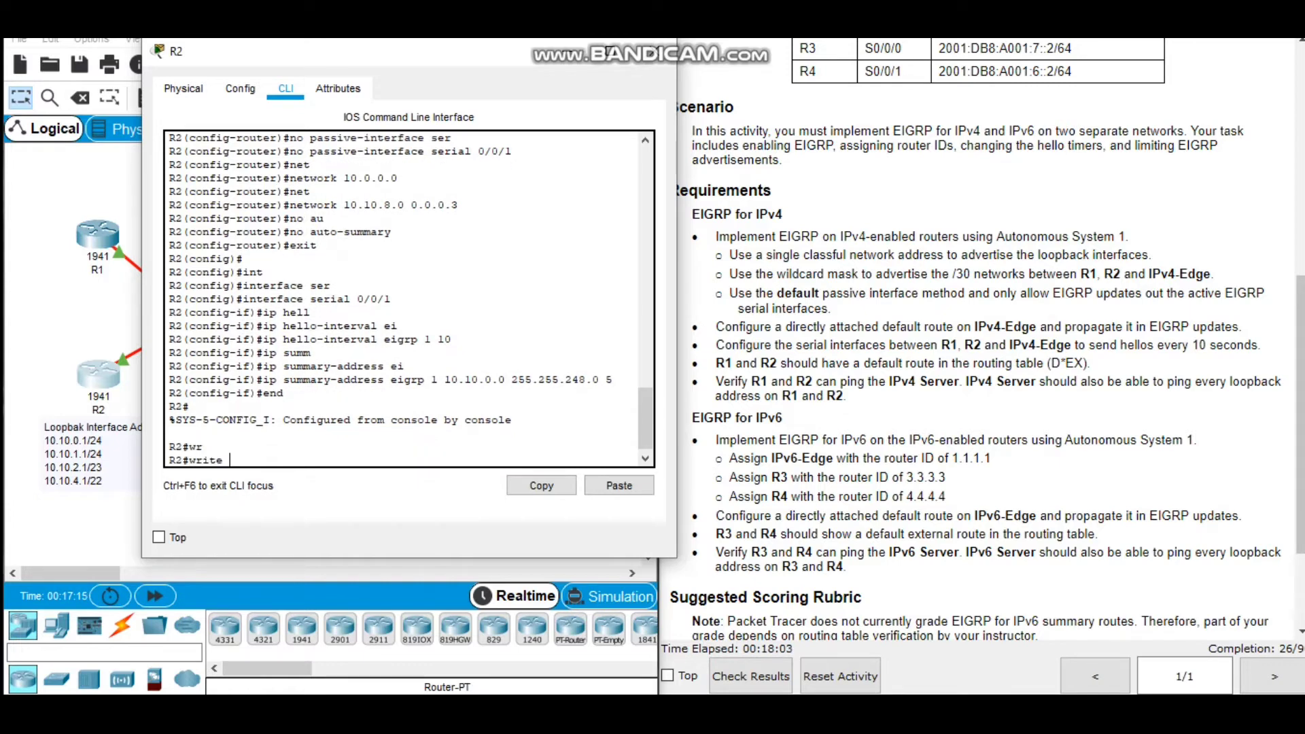
pyautogui.write('me')
pyautogui.press('Tab')
pyautogui.press('Return')
pyautogui.press('Return')
pyautogui.press('Return')
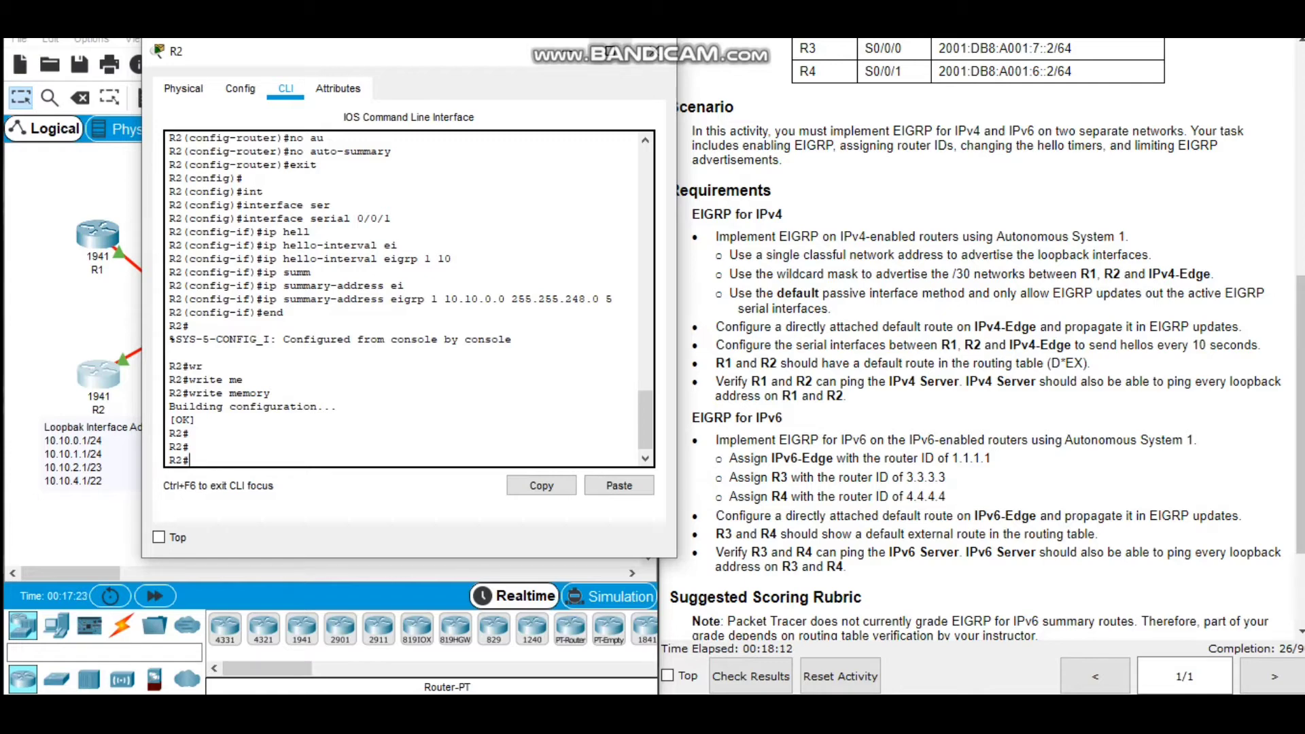
pyautogui.click(654, 51)
# Open the IPv4-Edge router's command line and enter global configuration mode.
pyautogui.scroll(-3, 982, 340)
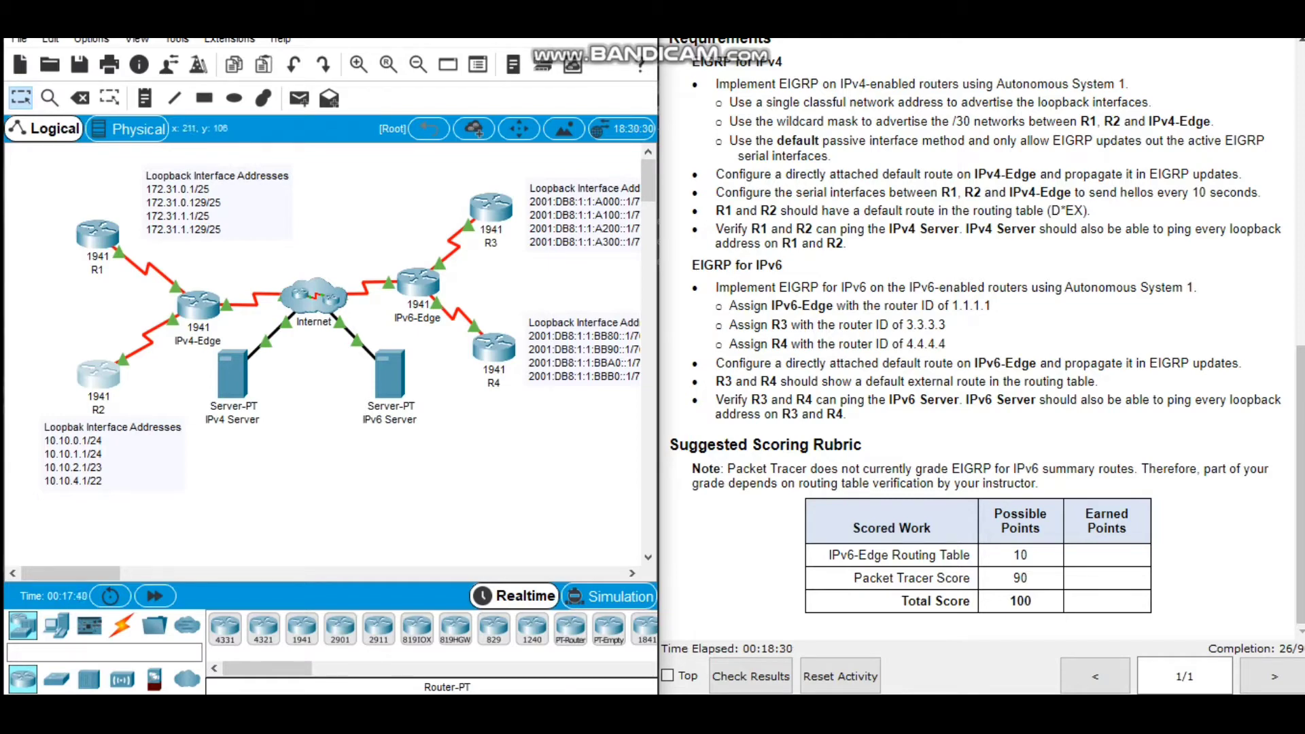
pyautogui.click(199, 305)
pyautogui.click(535, 124)
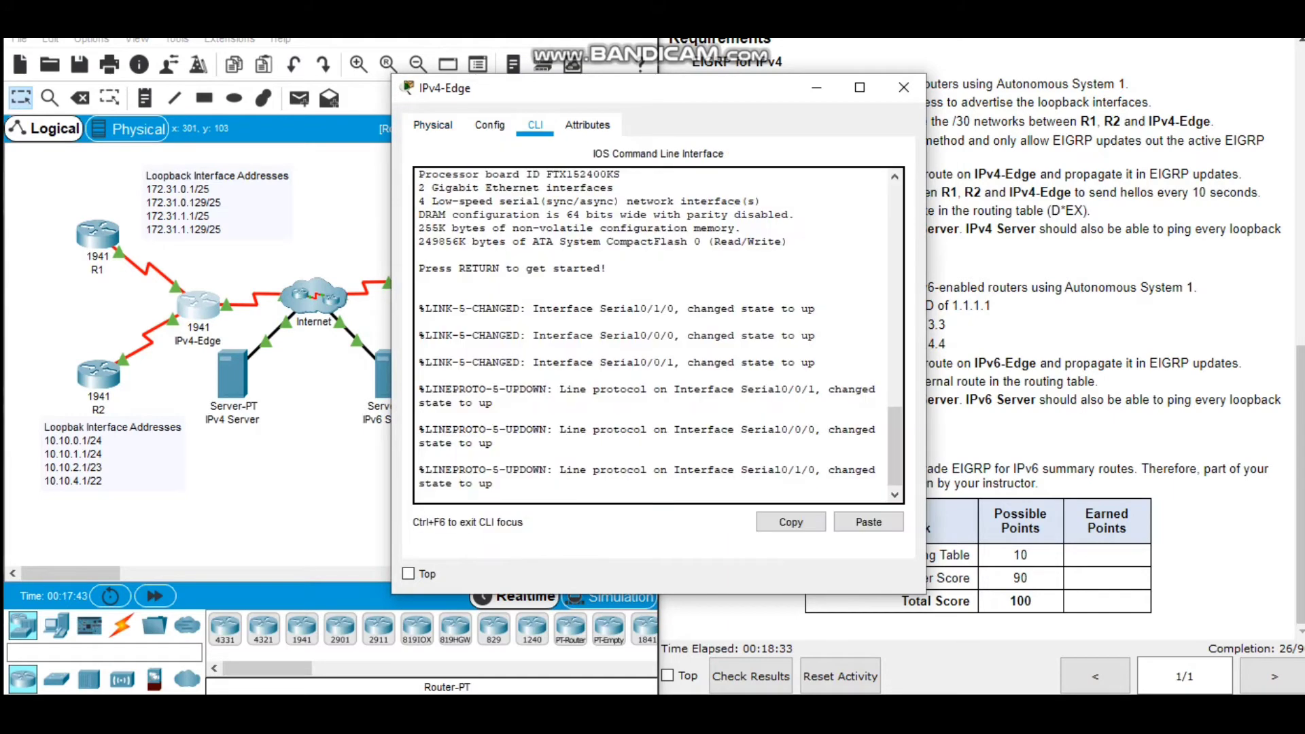
pyautogui.press('Return')
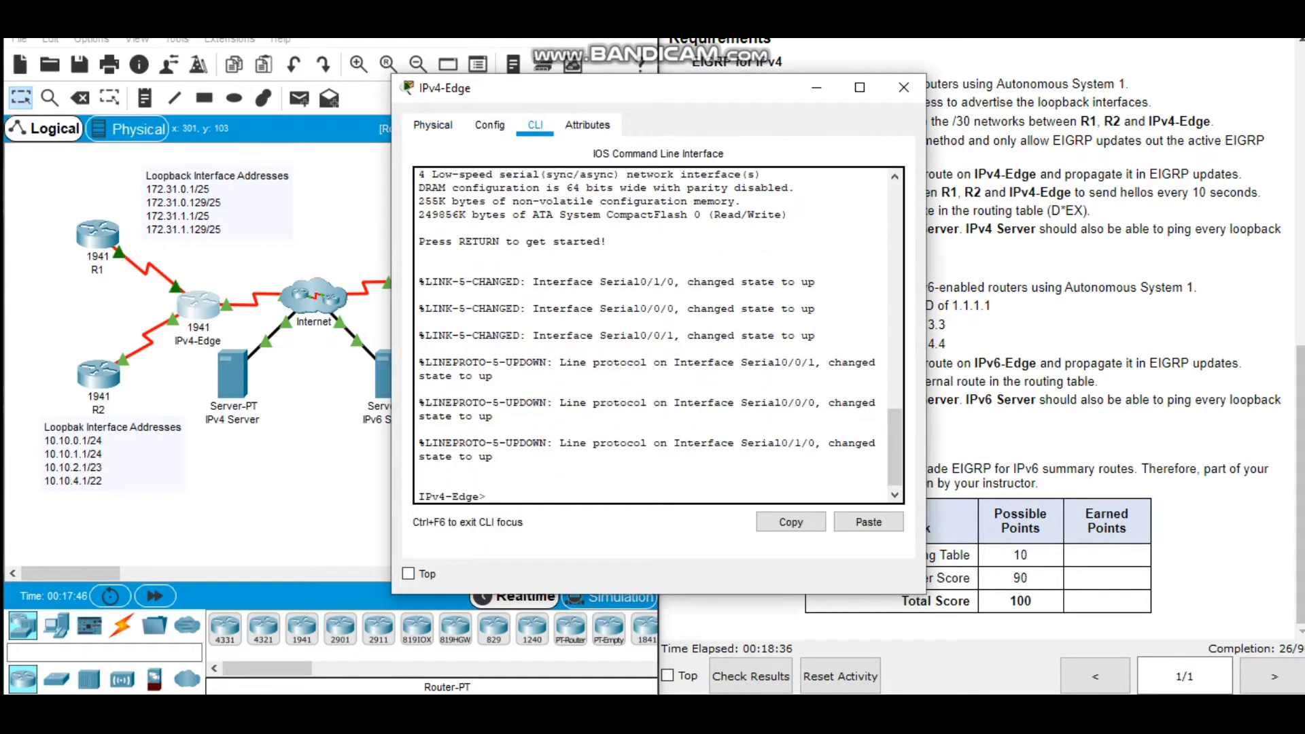
pyautogui.write('en')
pyautogui.press('Return')
pyautogui.write('conf t')
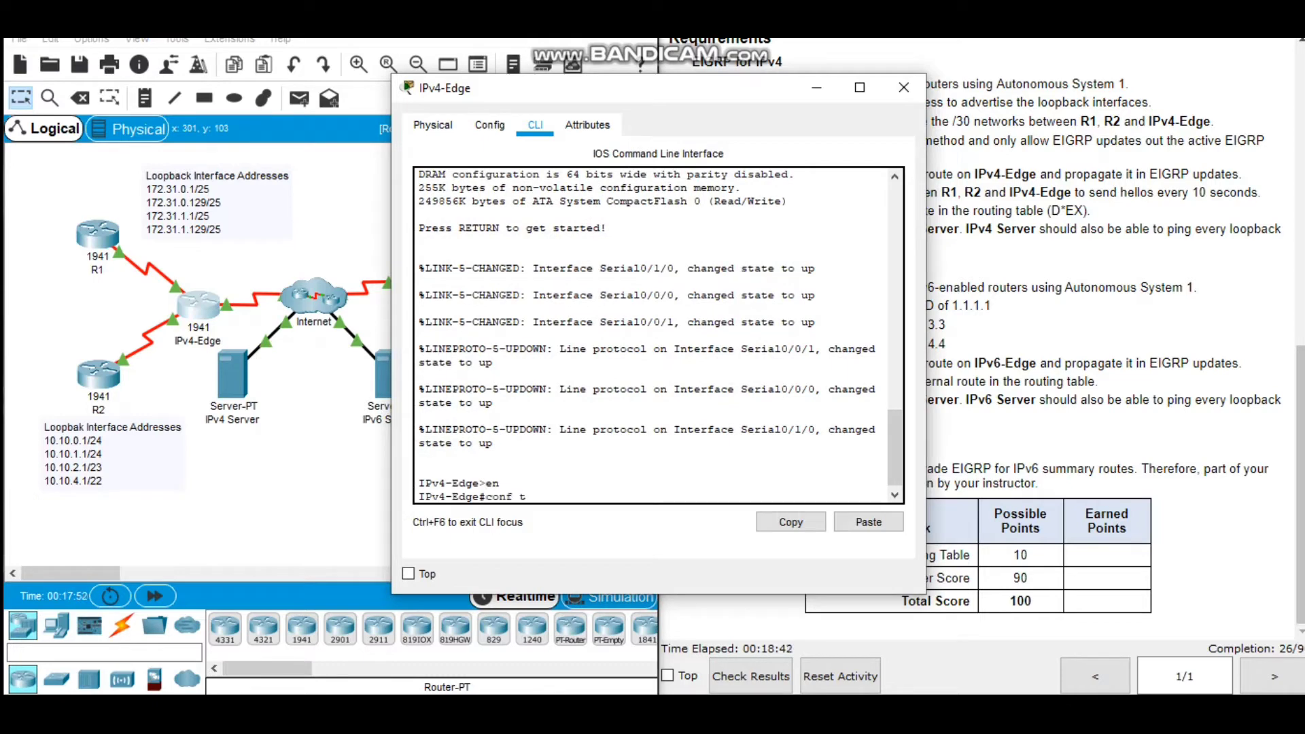
pyautogui.press('Return')
# Configure a directly attached IPv4 default route on IPv4-Edge out of serial 0/1/0.
pyautogui.write('ip rou')
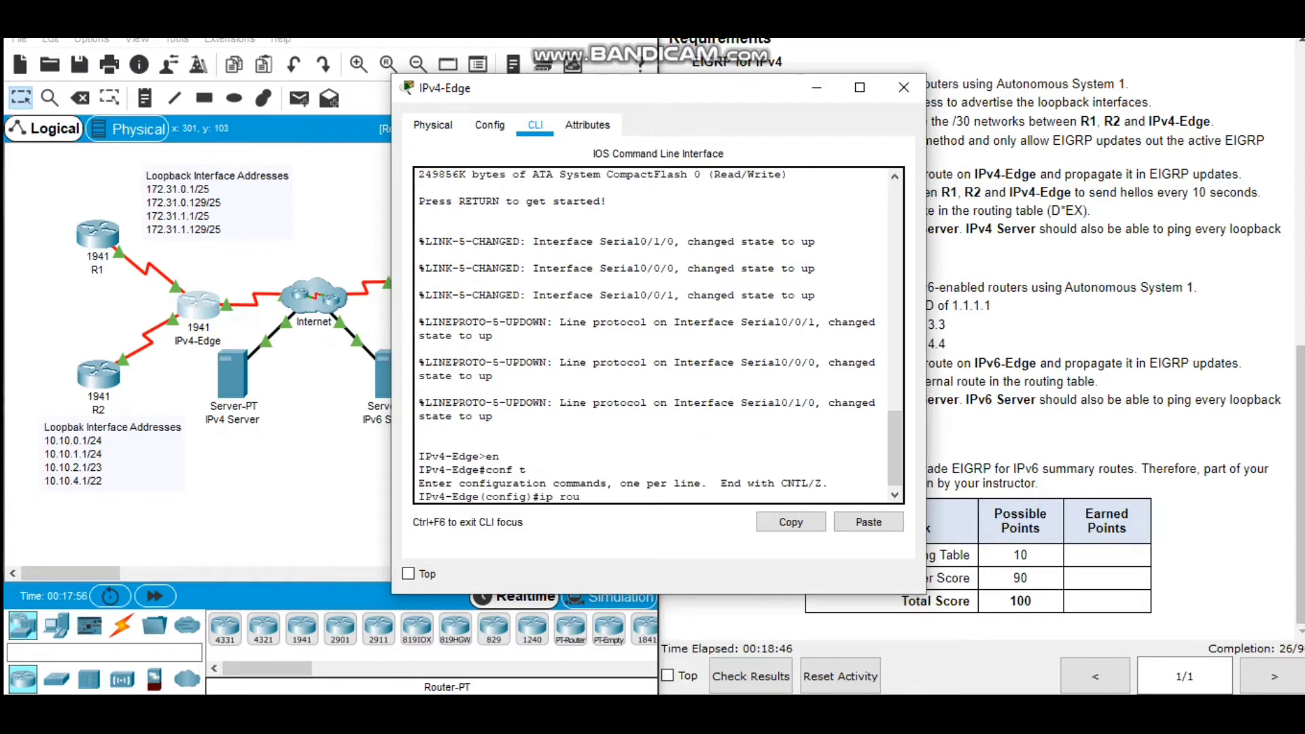
pyautogui.press('Tab')
pyautogui.write('te')
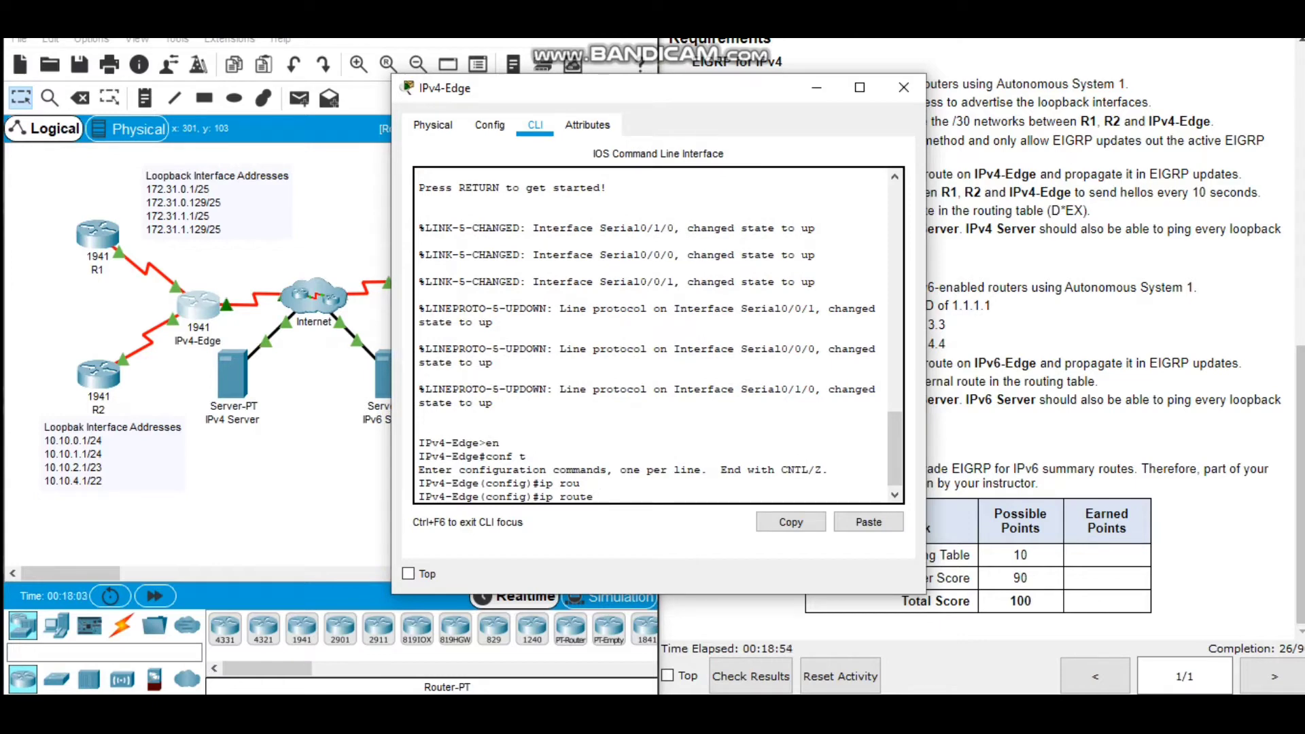
pyautogui.write(' 0.0.0.0 0.0.0.0 ser')
pyautogui.press('Tab')
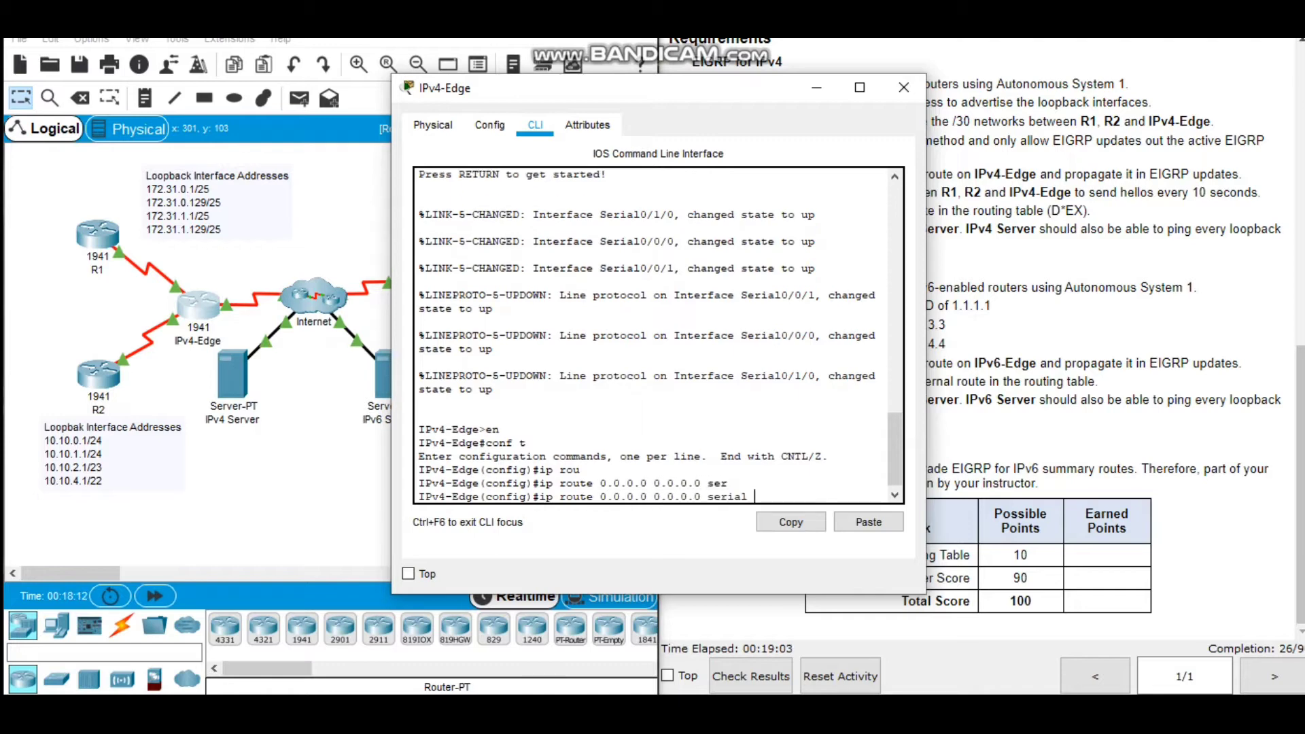
pyautogui.write('0/1/0')
pyautogui.press('Return')
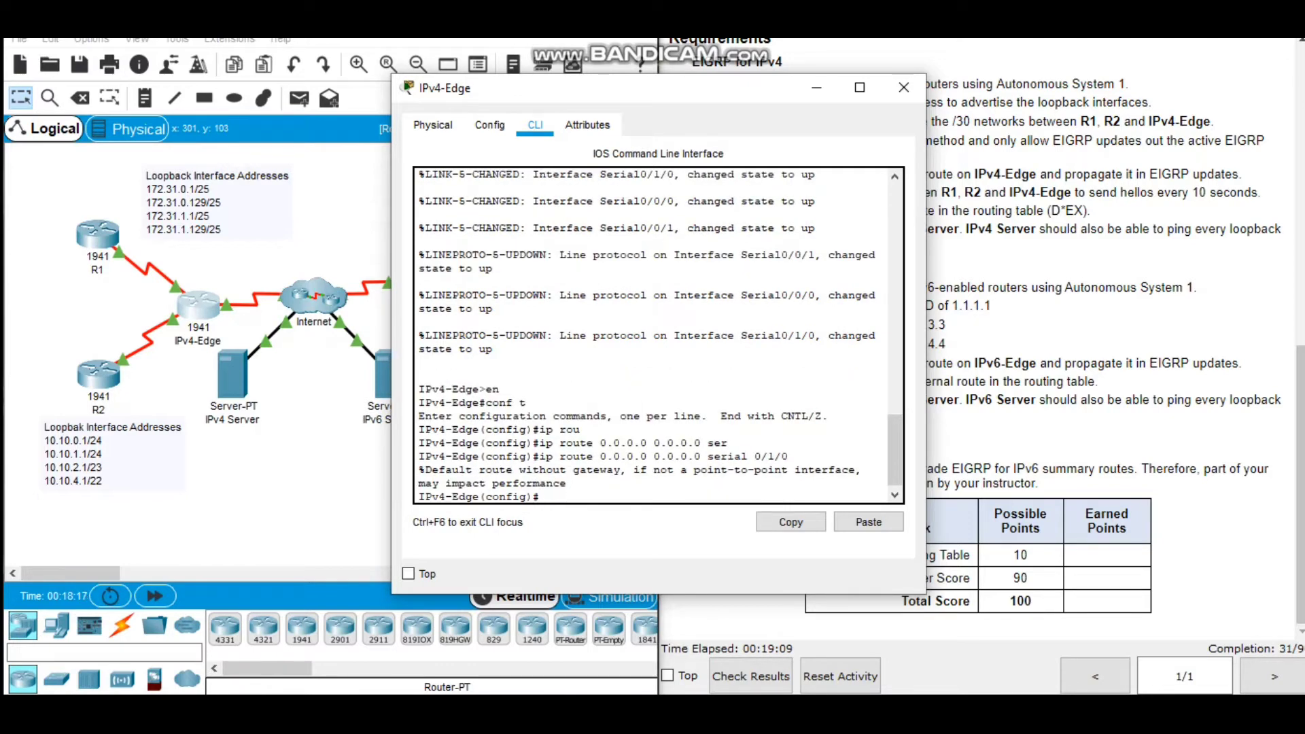
# Enable EIGRP with autonomous system 1 on IPv4-Edge and redistribute its static routes.
pyautogui.write('rou')
pyautogui.press('Tab')
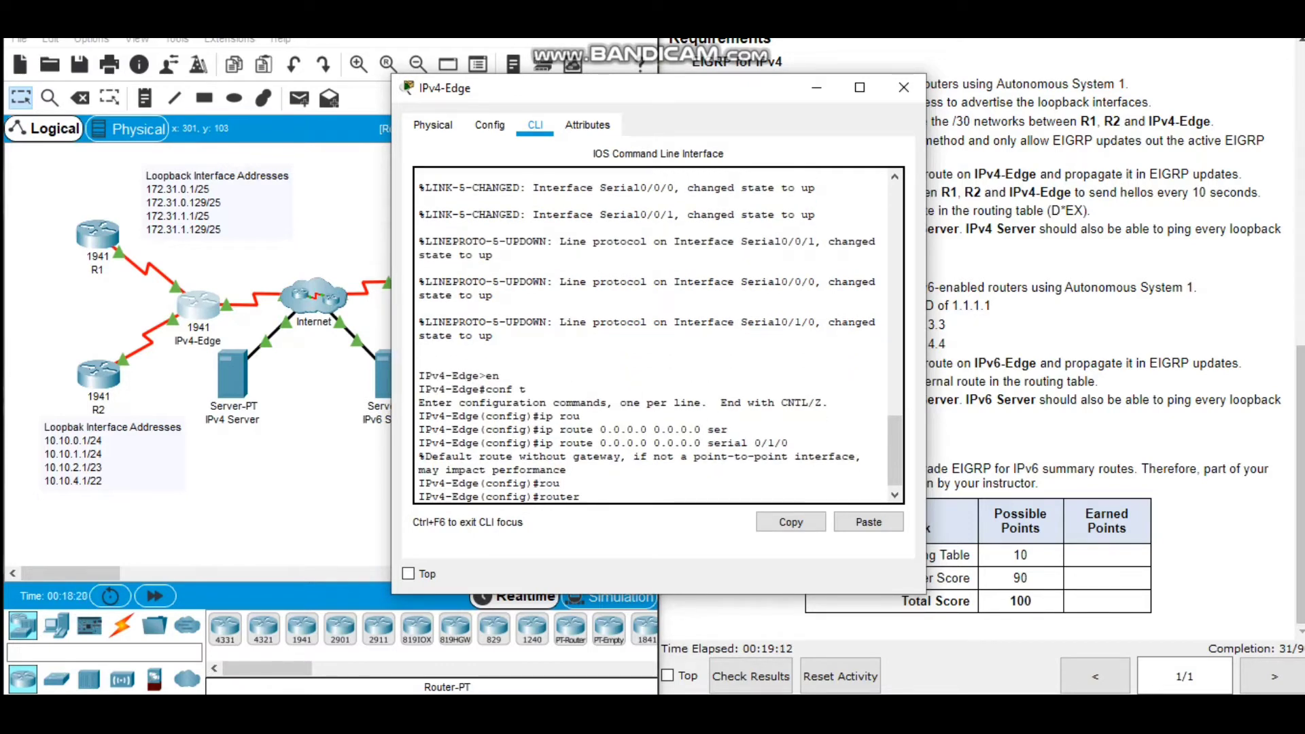
pyautogui.write('ei')
pyautogui.press('Tab')
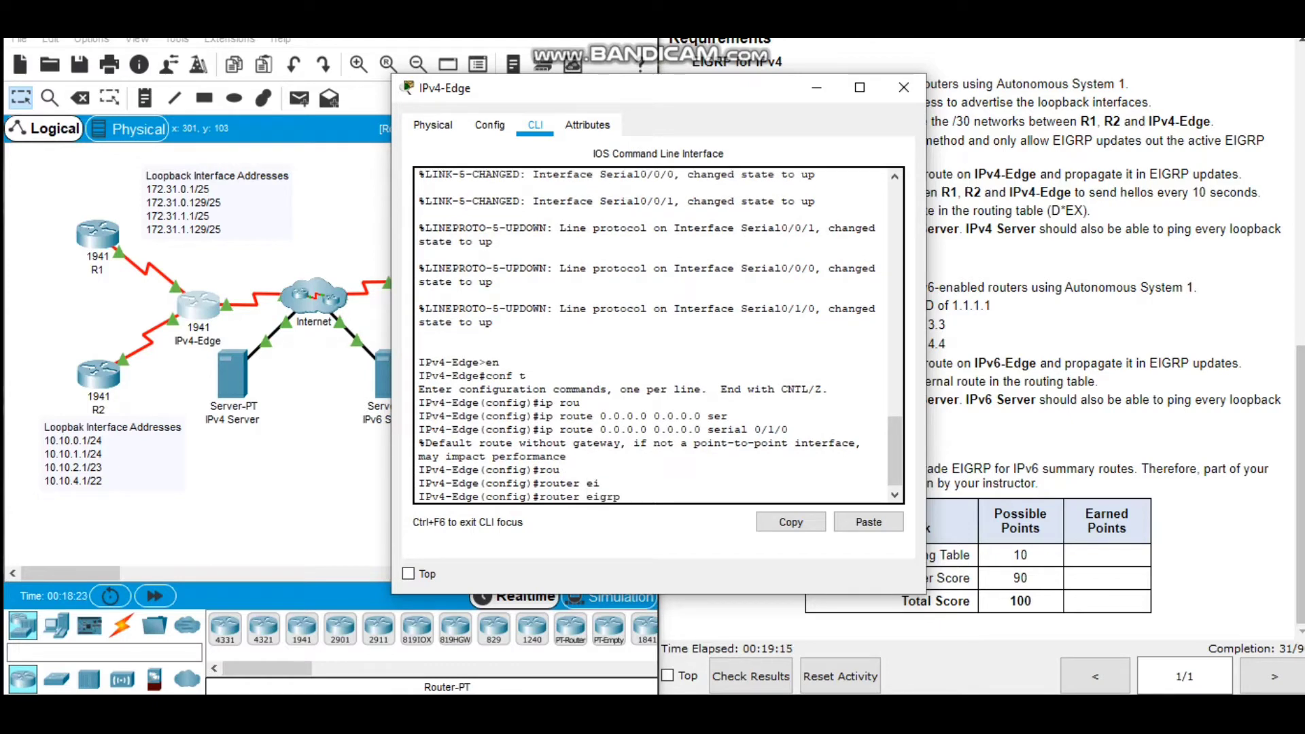
pyautogui.write('1')
pyautogui.press('Return')
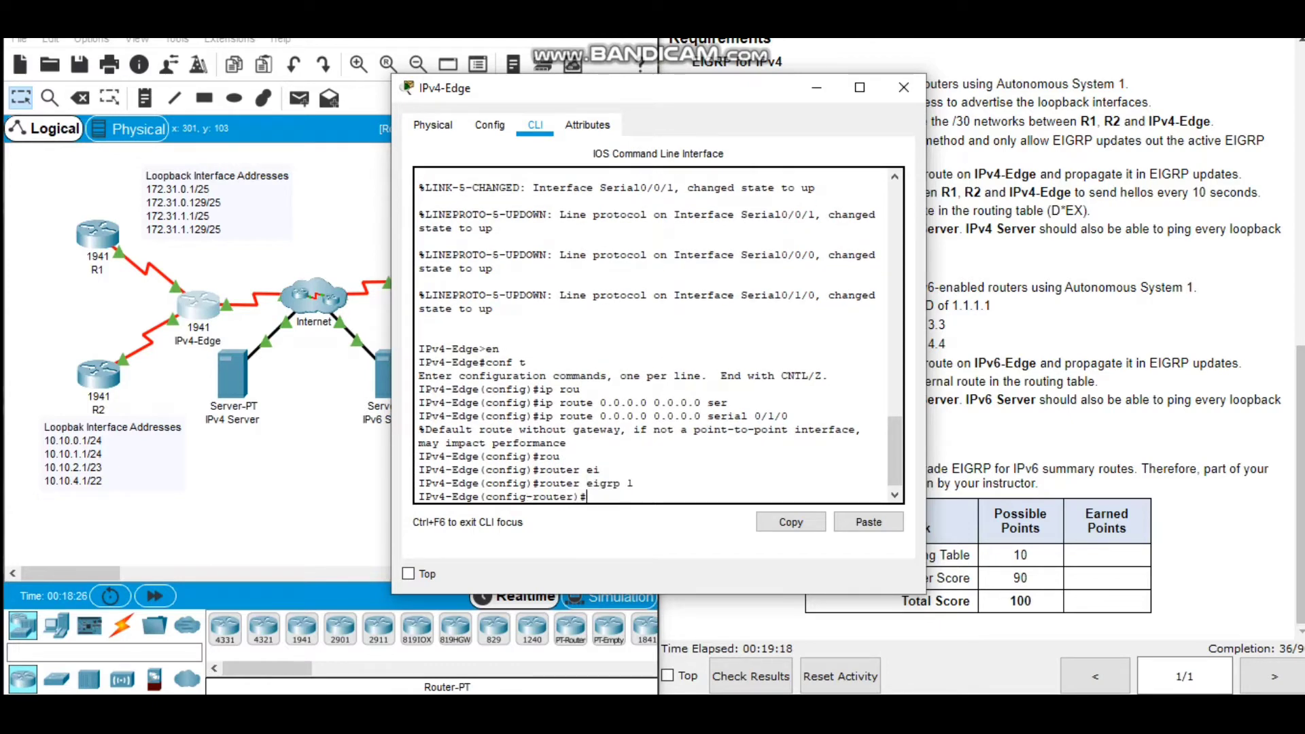
pyautogui.write('red')
pyautogui.press('Tab')
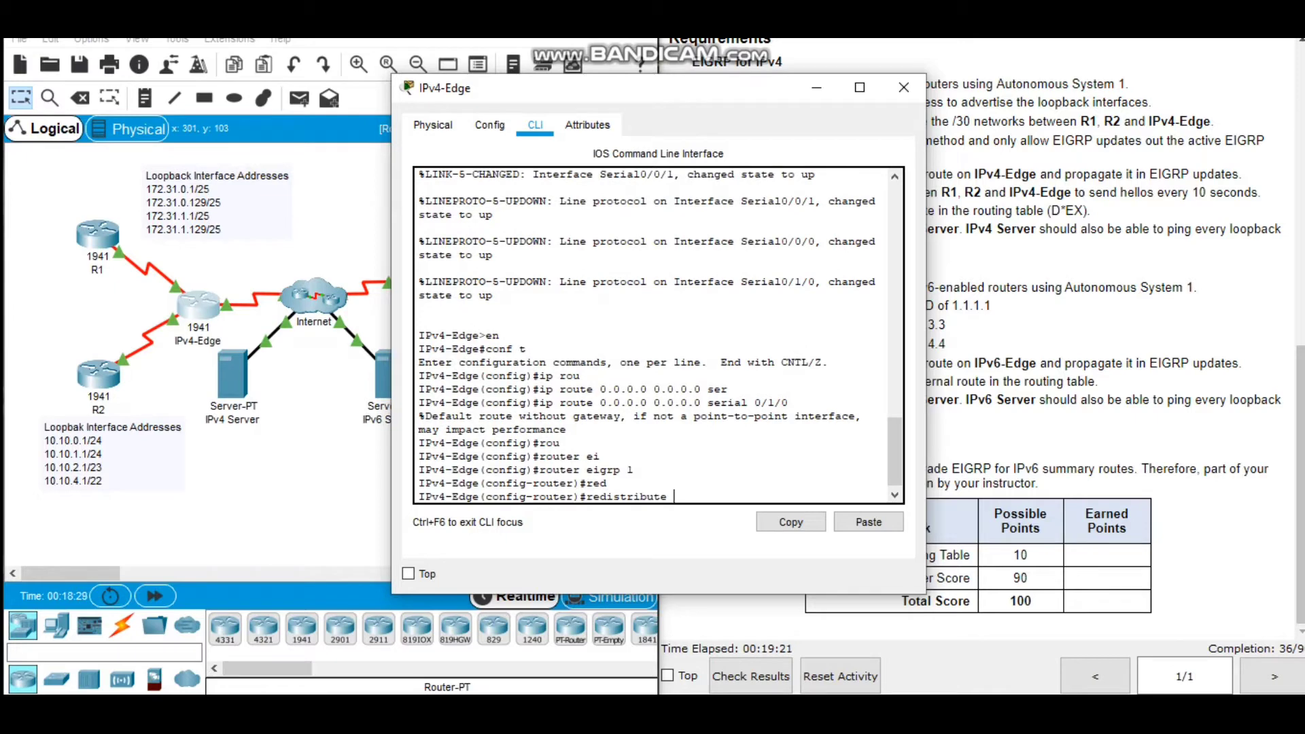
pyautogui.write('st')
pyautogui.press('Tab')
pyautogui.press('Return')
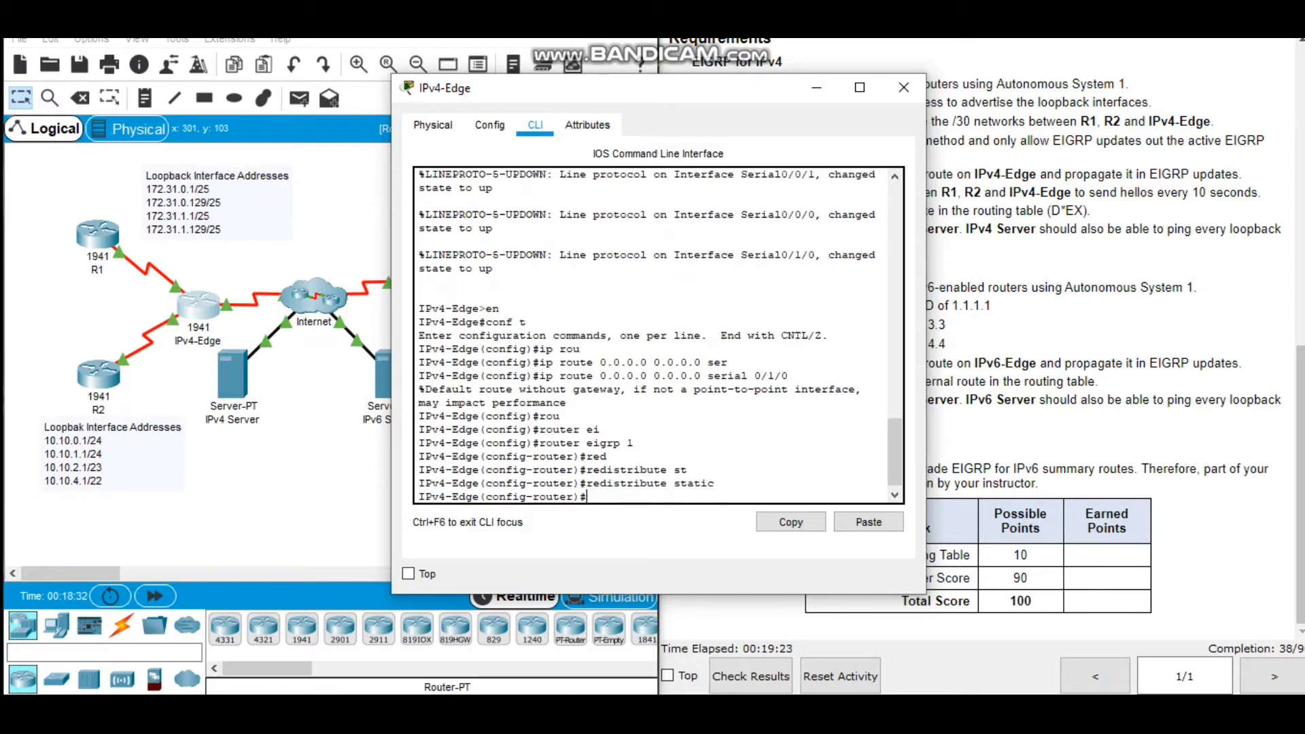
# Make all interfaces on IPv4-Edge passive by default in EIGRP.
pyautogui.write('pass')
pyautogui.press('Tab')
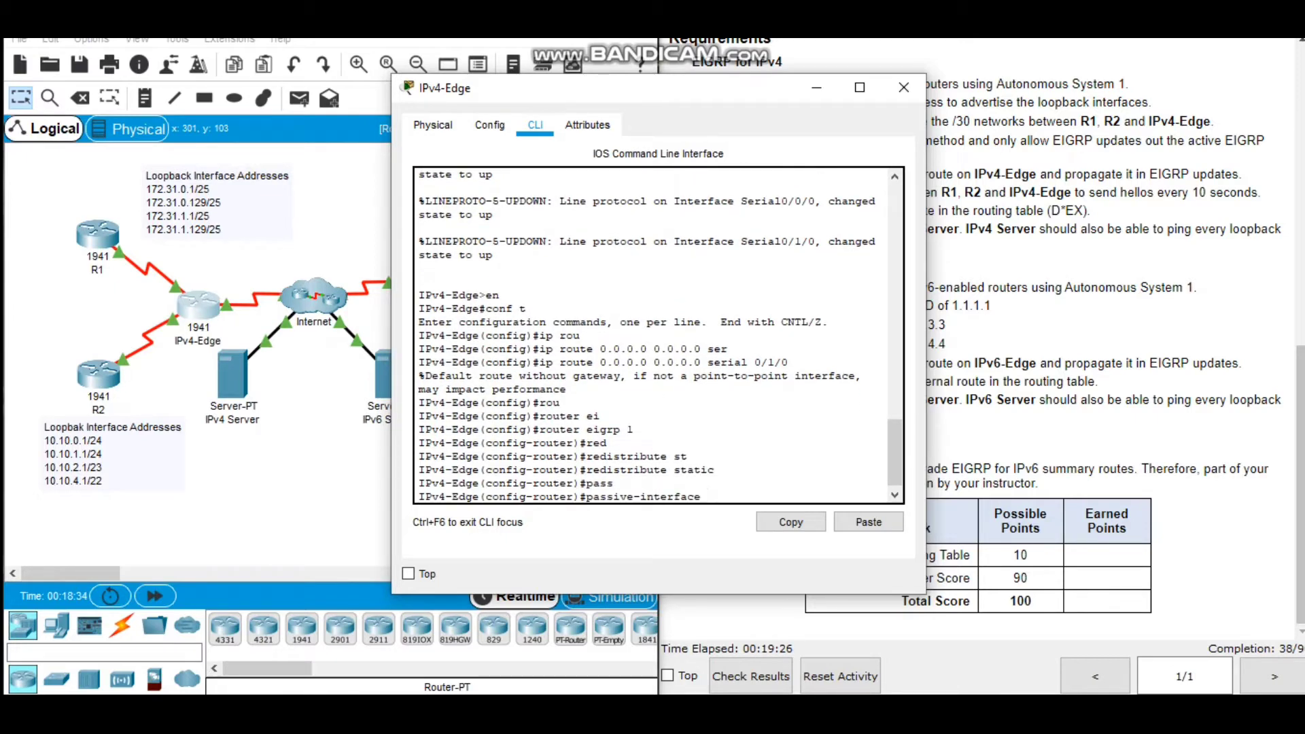
pyautogui.write('def')
pyautogui.press('Tab')
pyautogui.press('Return')
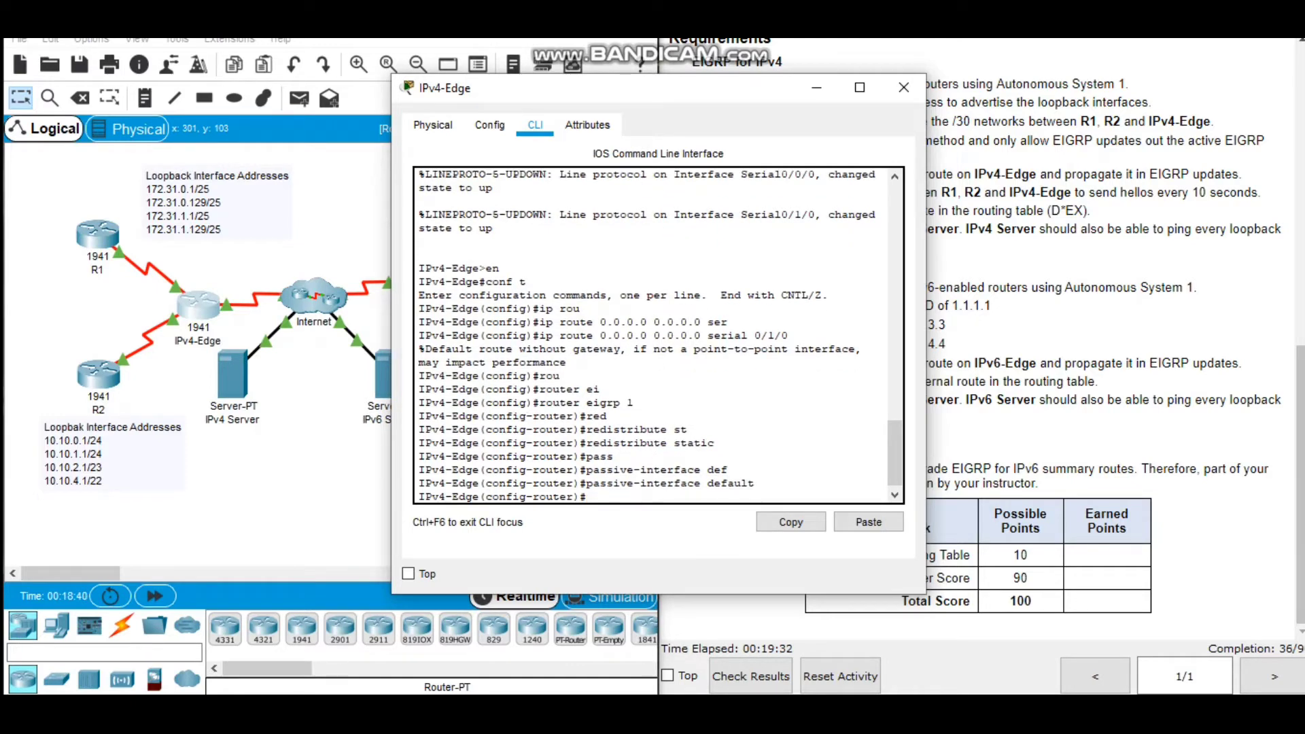
# Allow EIGRP updates out of IPv4-Edge's serial 0/0/0 and serial 0/0/1 by removing their passive setting.
pyautogui.write('no pass')
pyautogui.press('Tab')
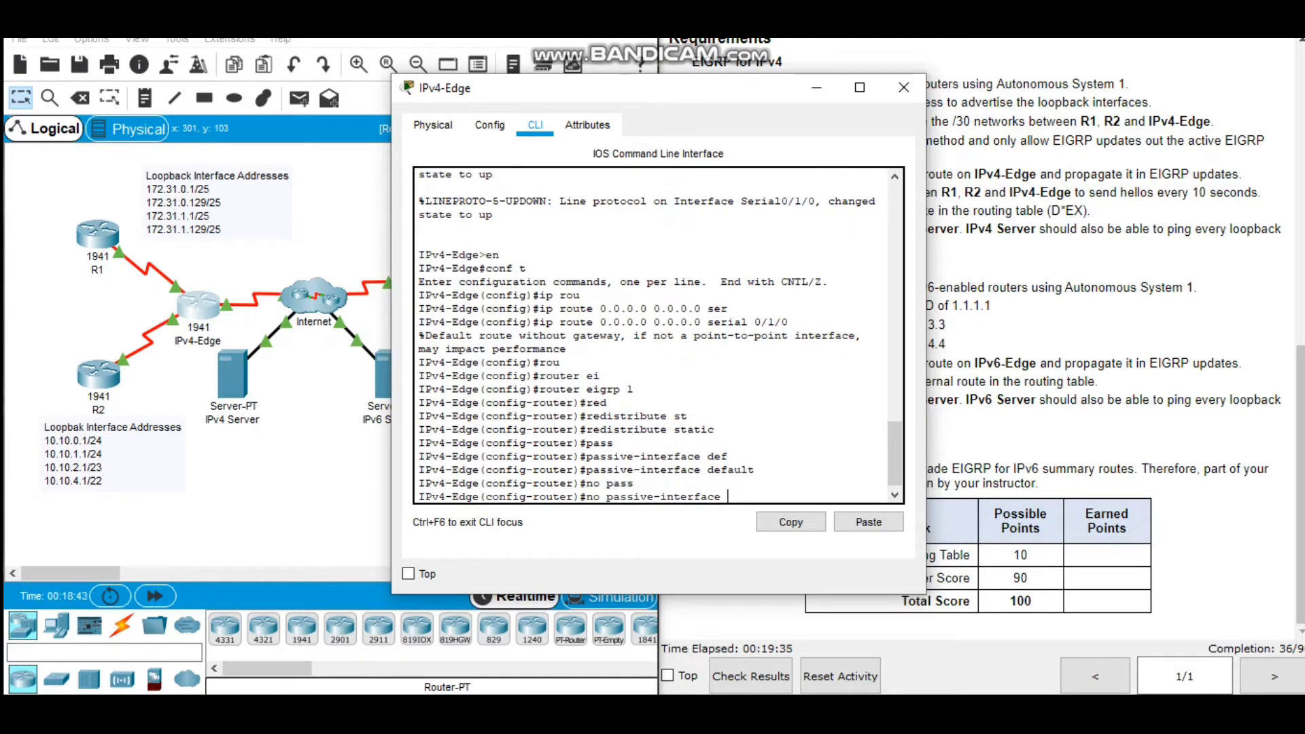
pyautogui.write('ser')
pyautogui.press('Tab')
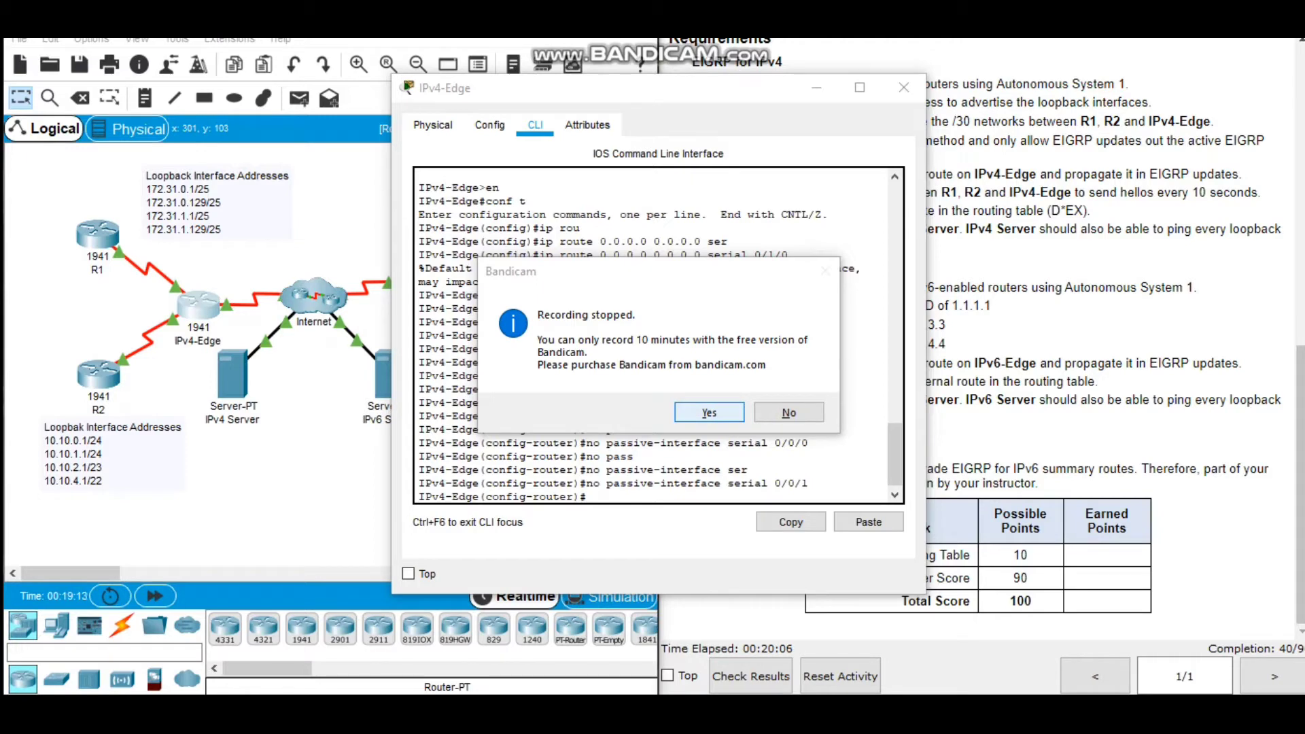
pyautogui.press('Return')
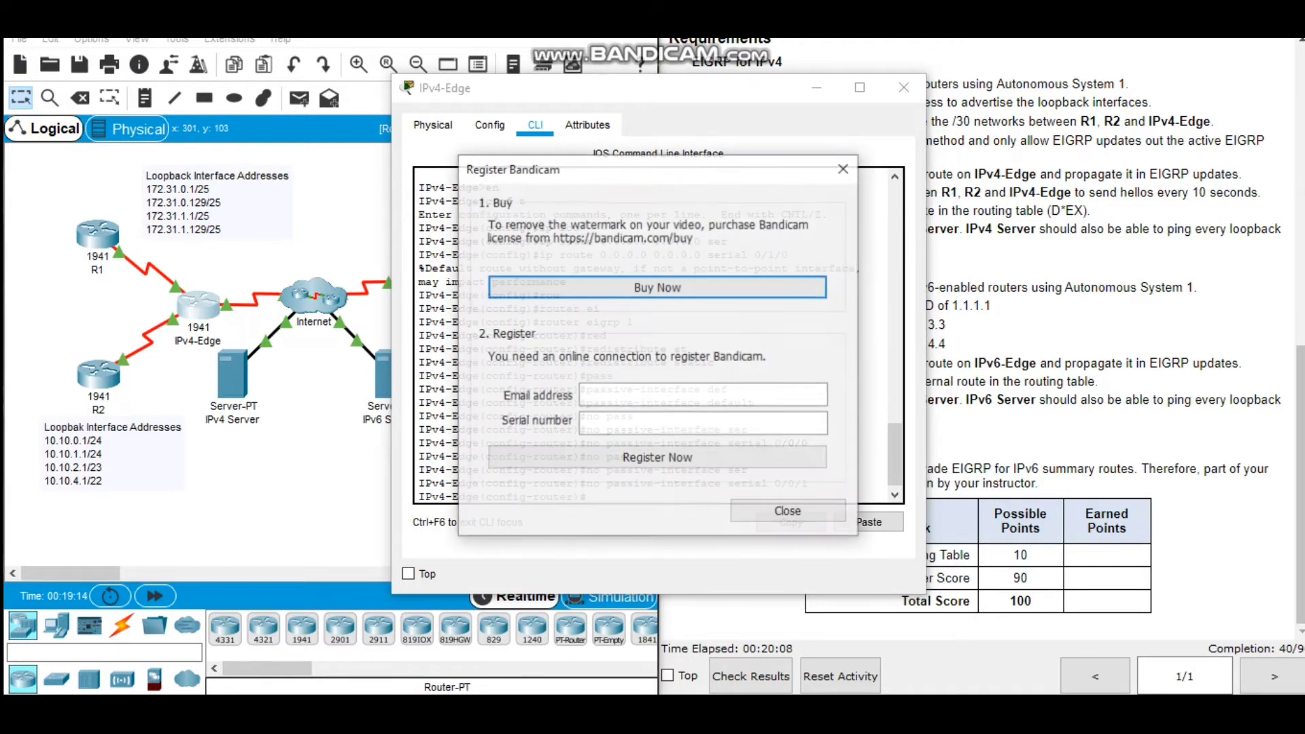
pyautogui.click(789, 516)
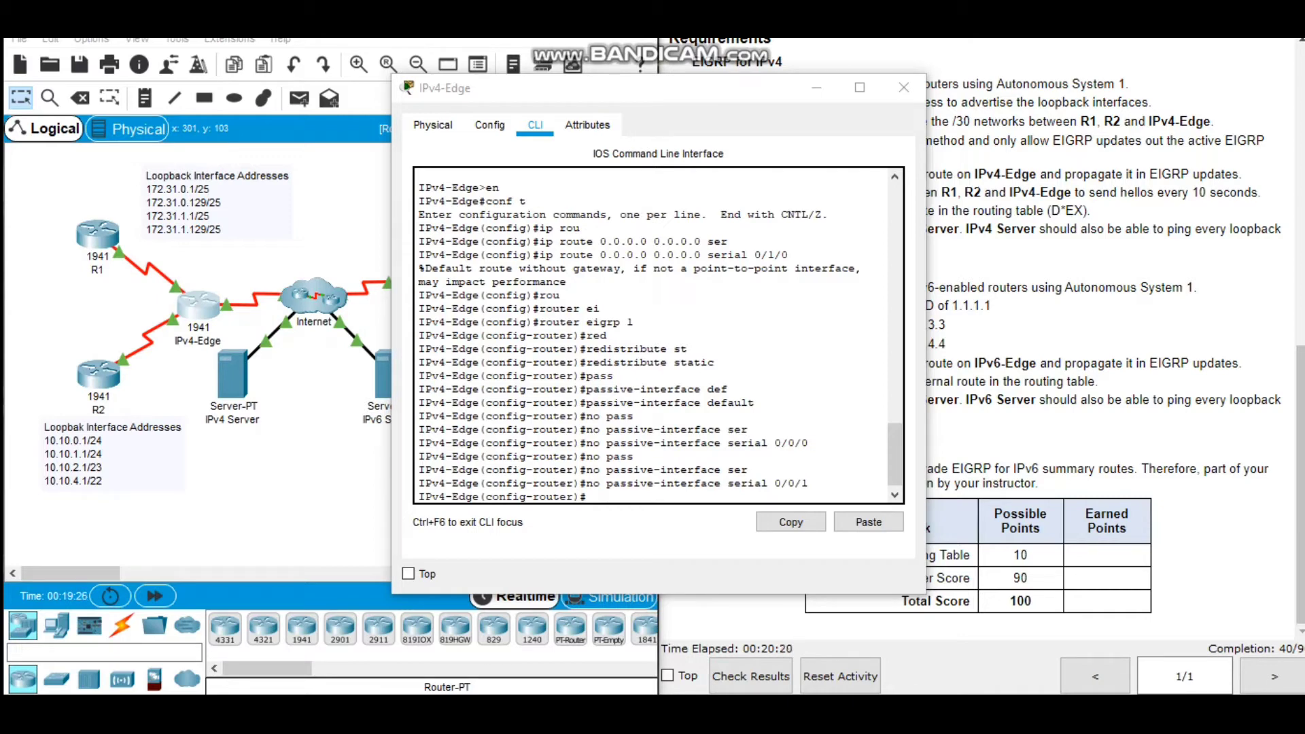
# Advertise IPv4-Edge's /30 serial network 10.10.8.0 in EIGRP with wildcard mask 0.0.0.3.
pyautogui.click(589, 496)
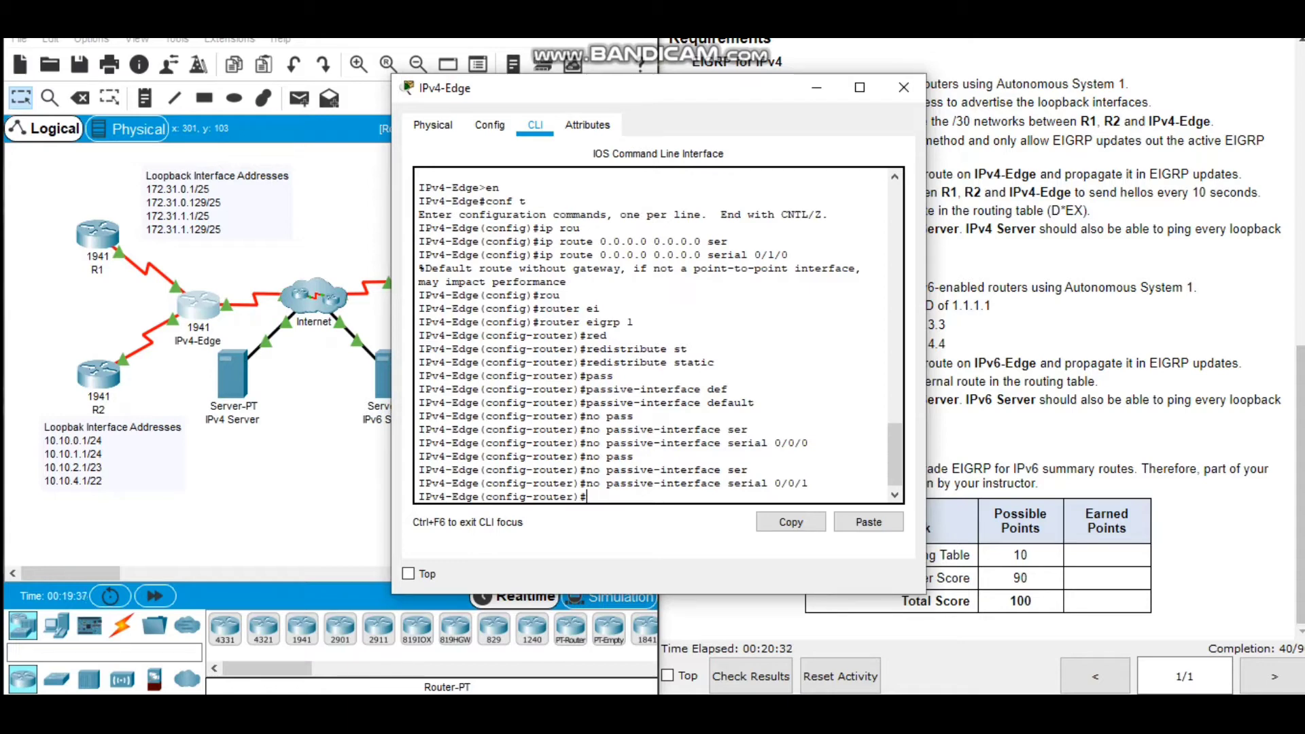
pyautogui.write('net')
pyautogui.press('Tab')
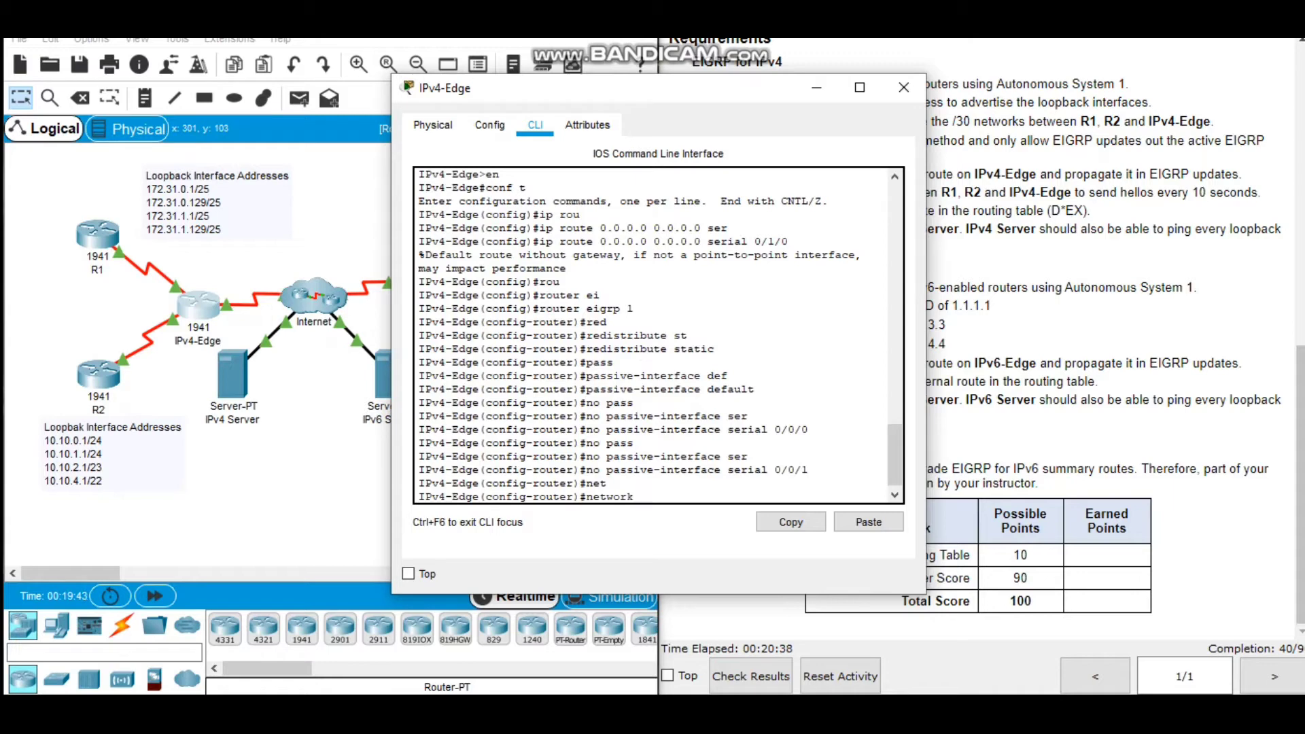
pyautogui.write('10.10.8.0 0.0.0.3')
pyautogui.press('Return')
pyautogui.press('Return')
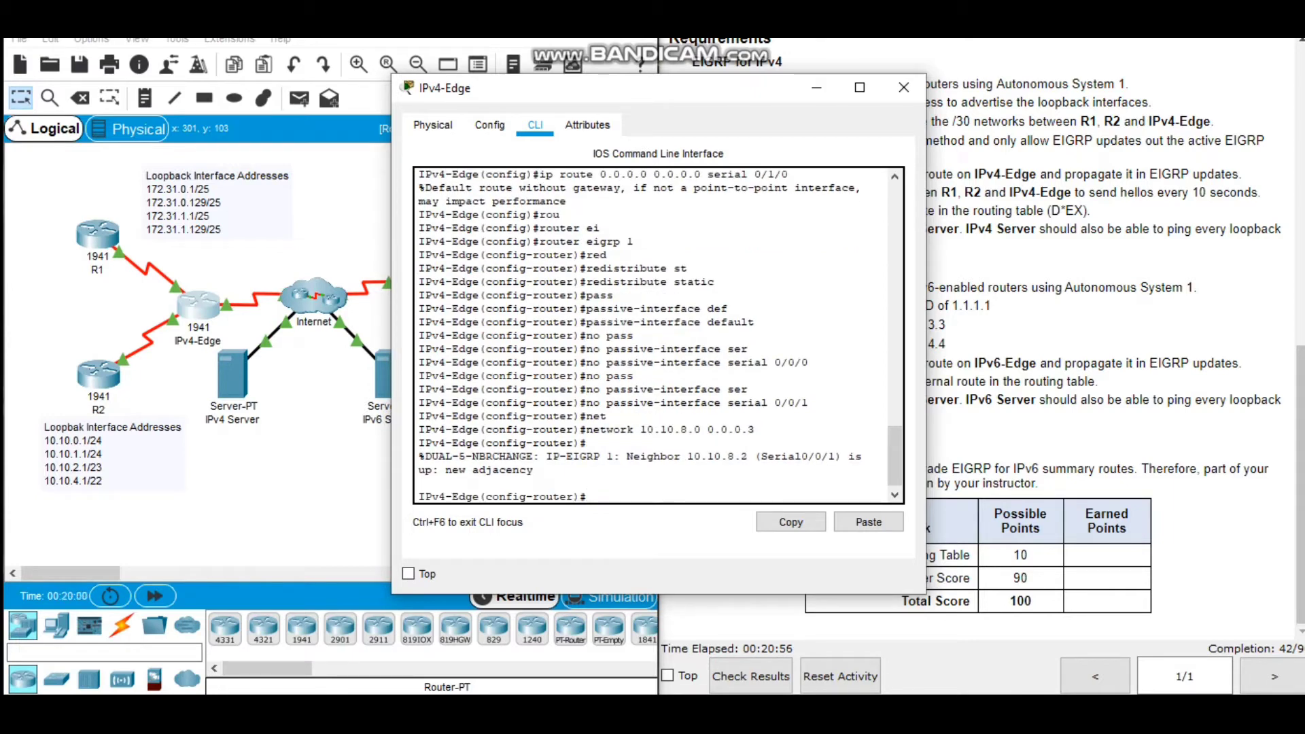
# Advertise IPv4-Edge's /30 serial network 172.31.6.0 in EIGRP with wildcard mask 0.0.0.3.
pyautogui.write('net')
pyautogui.press('Tab')
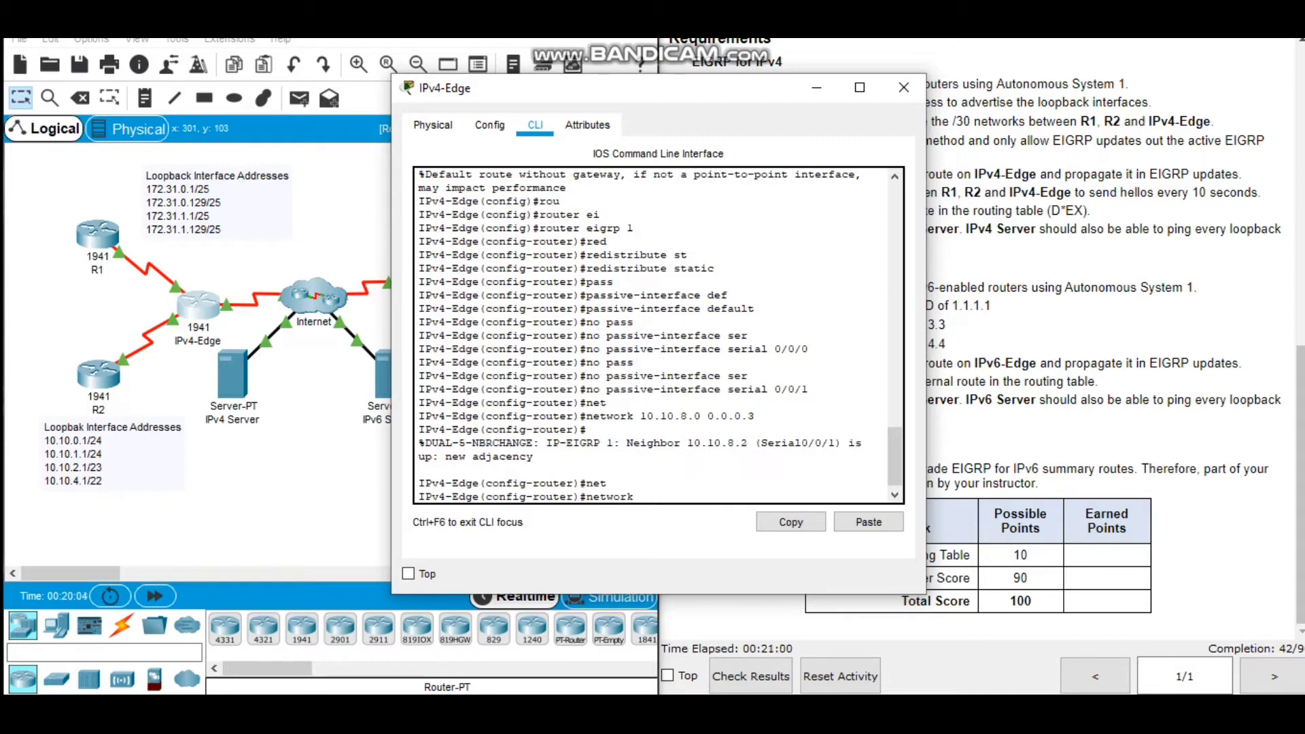
pyautogui.write('172.31.6.0 0.0.0.3')
pyautogui.press('Return')
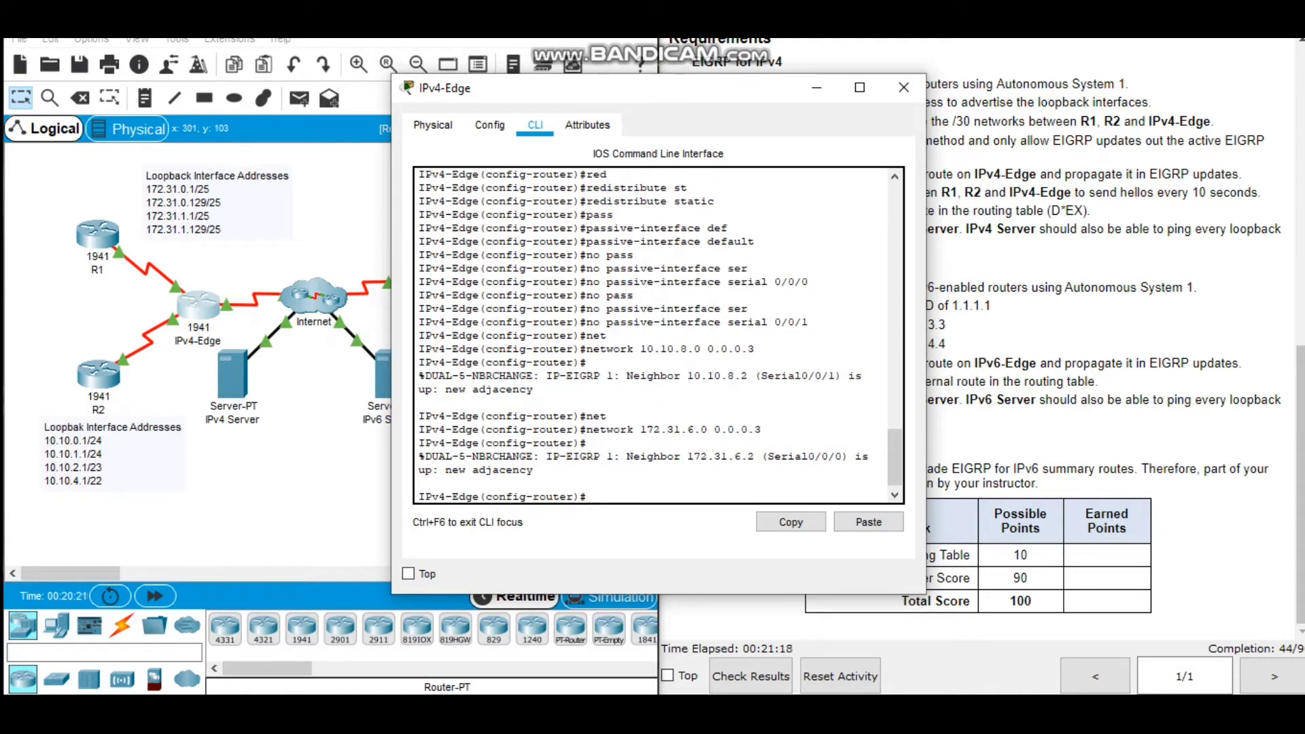
# Disable automatic route summarization for EIGRP on IPv4-Edge.
pyautogui.write('no aut')
pyautogui.press('Tab')
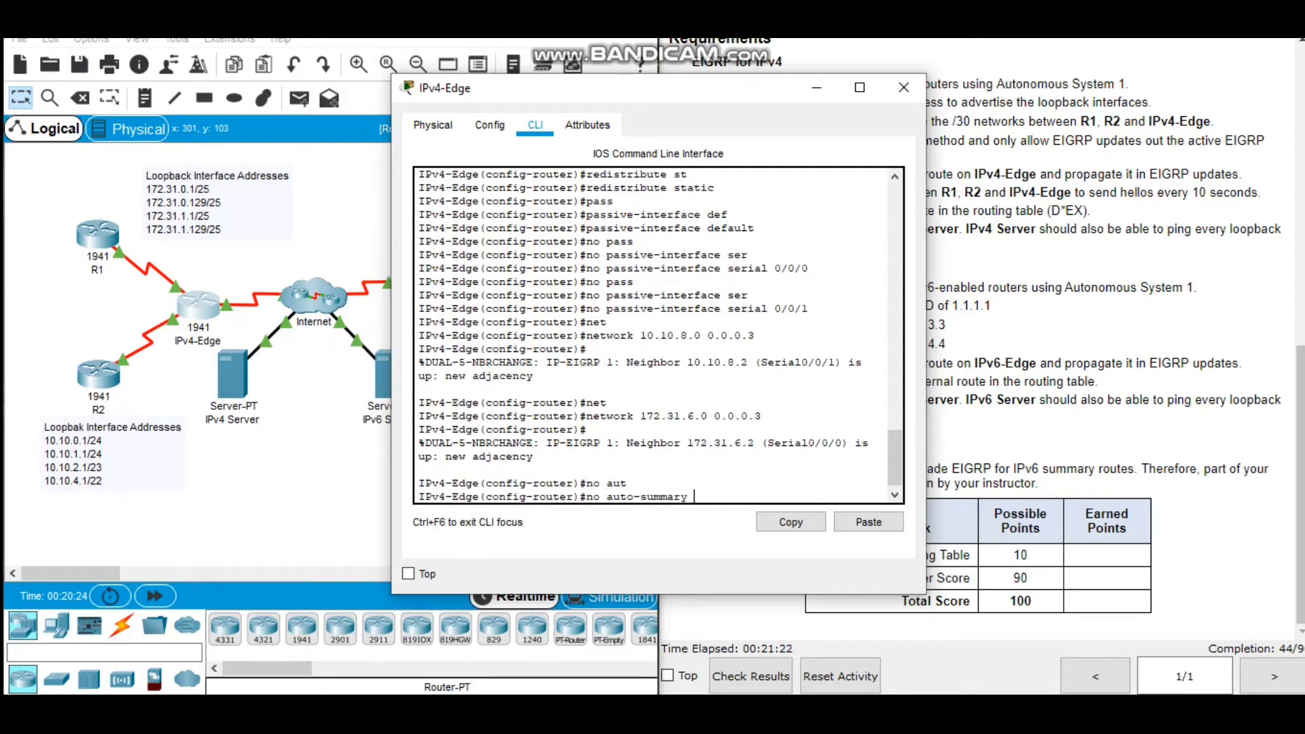
pyautogui.press('Return')
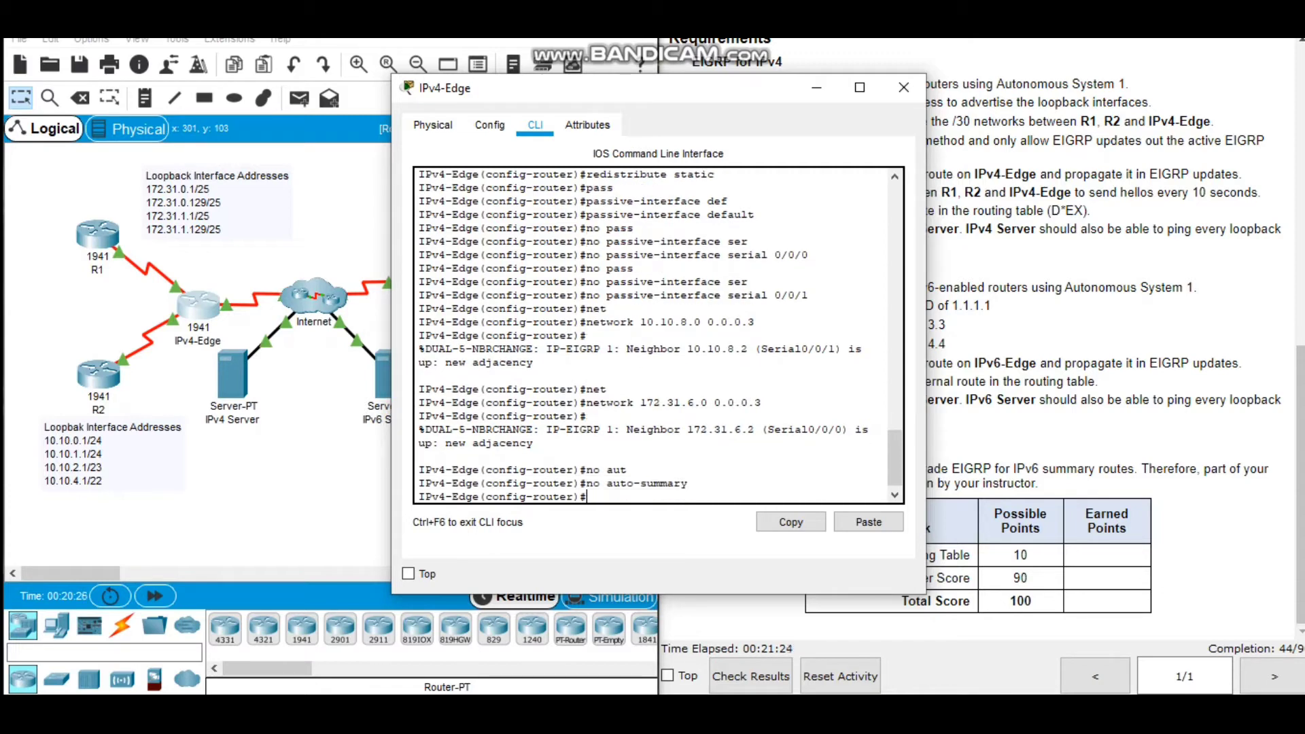
# Set the EIGRP autonomous system 1 hello interval to 10 seconds on IPv4-Edge's serial 0/0/0 interface.
pyautogui.write('int')
pyautogui.press('Tab')
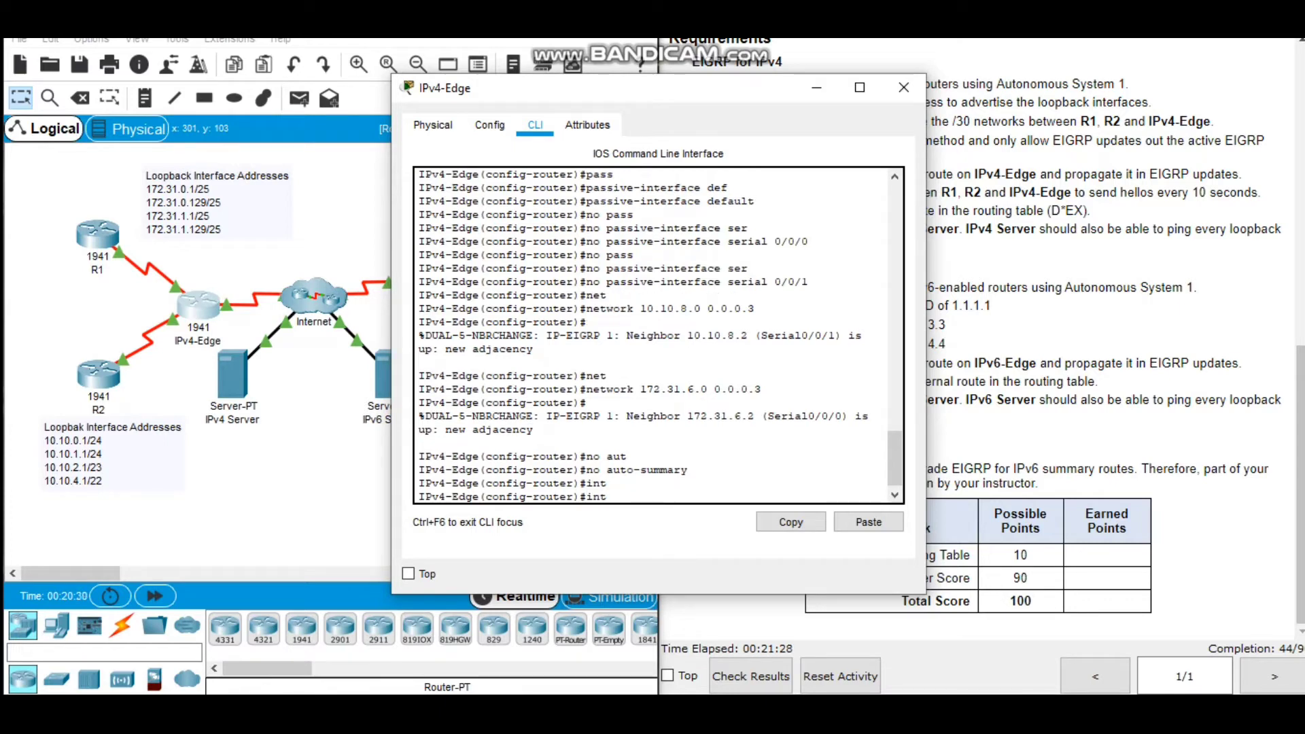
pyautogui.write('erfacs')
pyautogui.press('BackSpace')
pyautogui.write('e ser')
pyautogui.press('Tab')
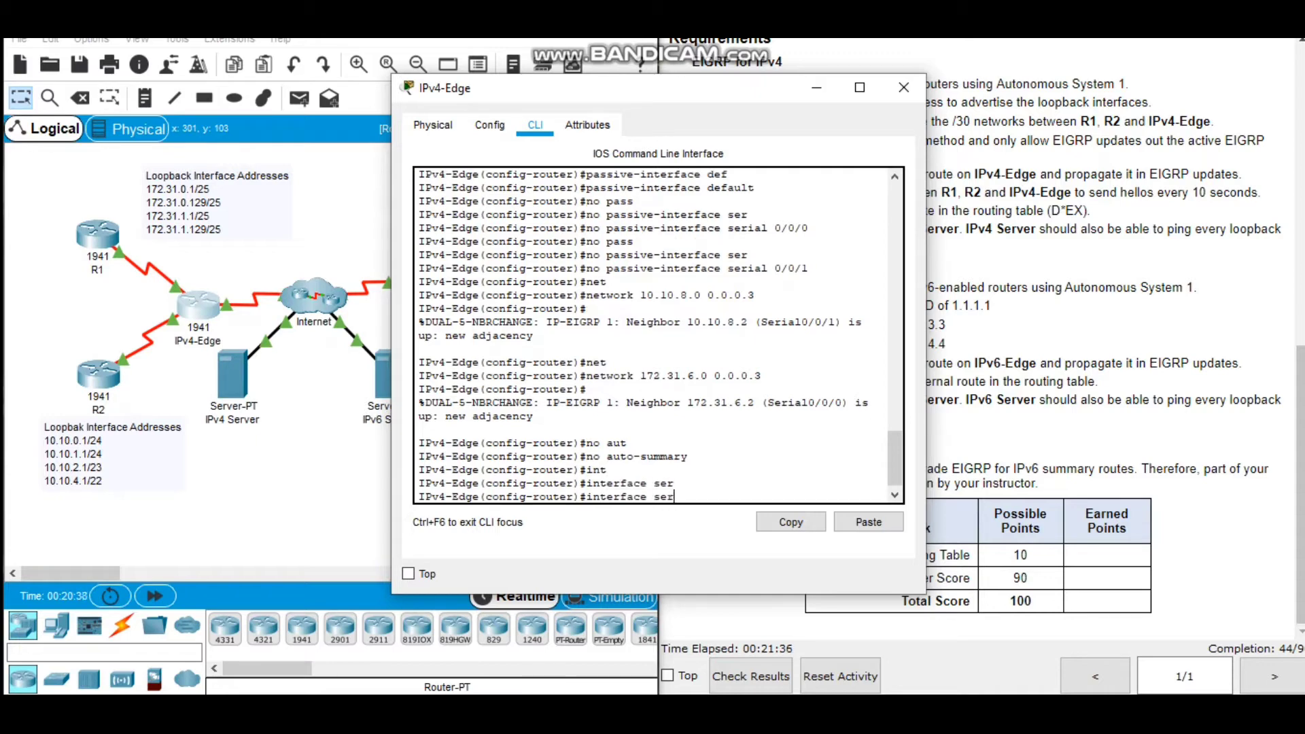
pyautogui.write('ial 0/0/0')
pyautogui.press('Return')
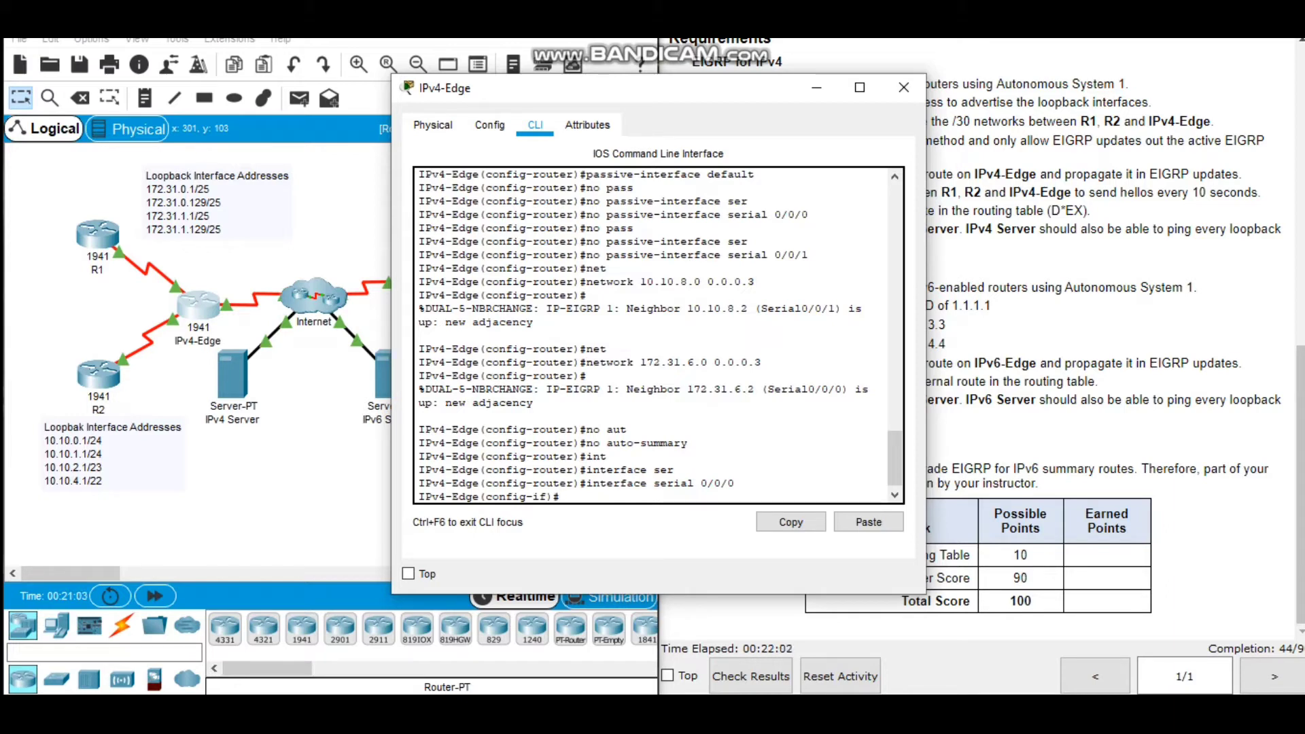
pyautogui.write('ip hello')
pyautogui.press('Tab')
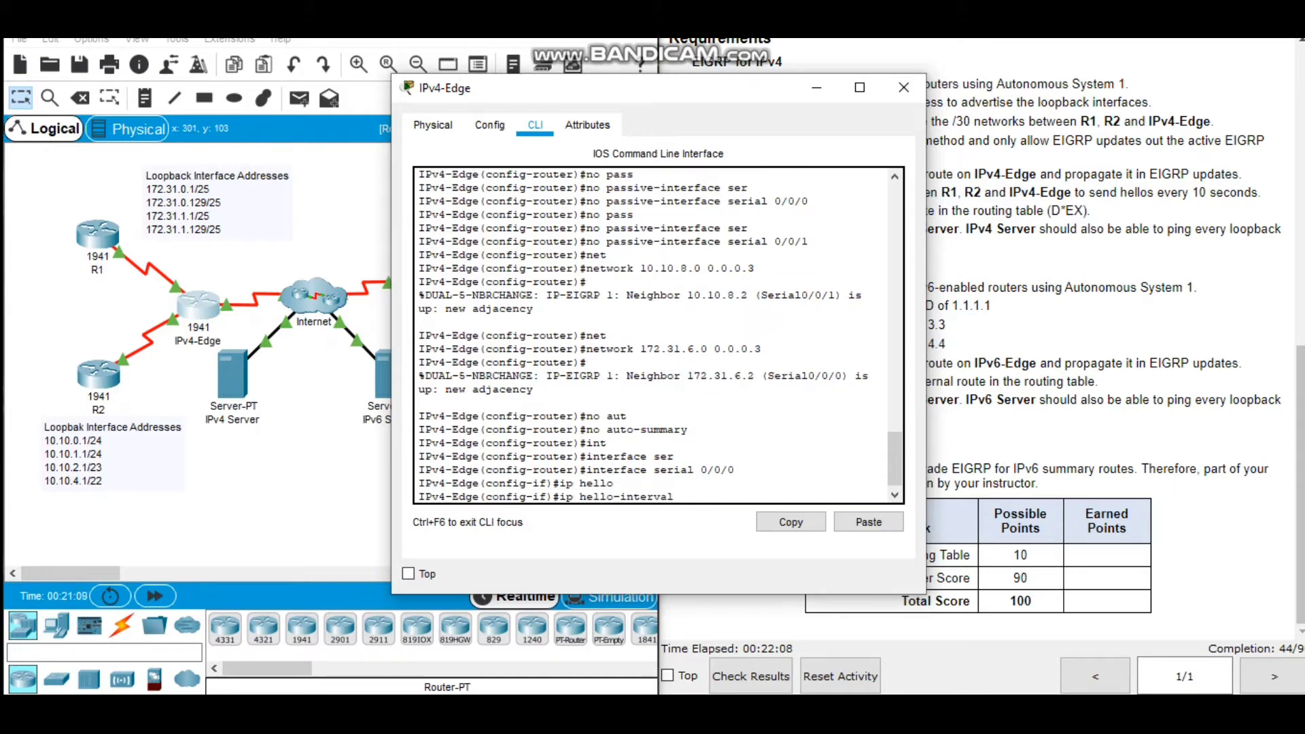
pyautogui.write('ei')
pyautogui.press('Tab')
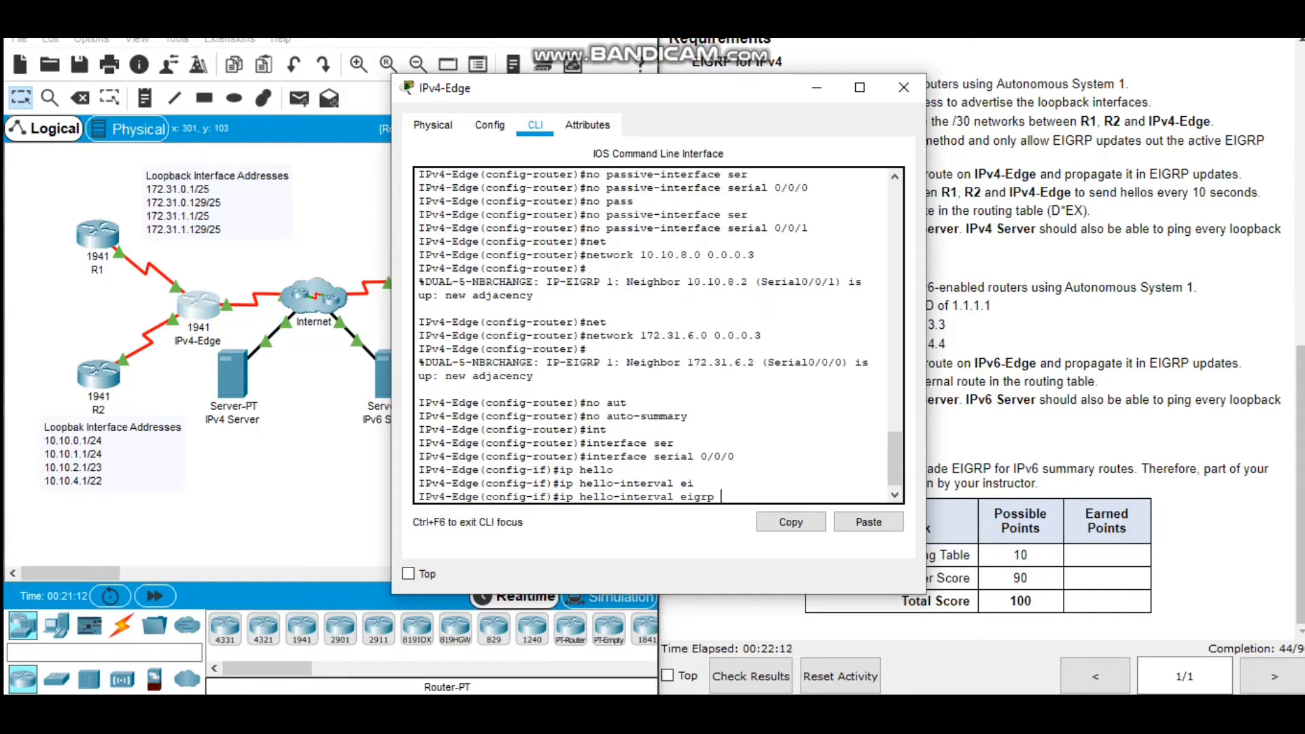
pyautogui.write('1 10')
pyautogui.press('Return')
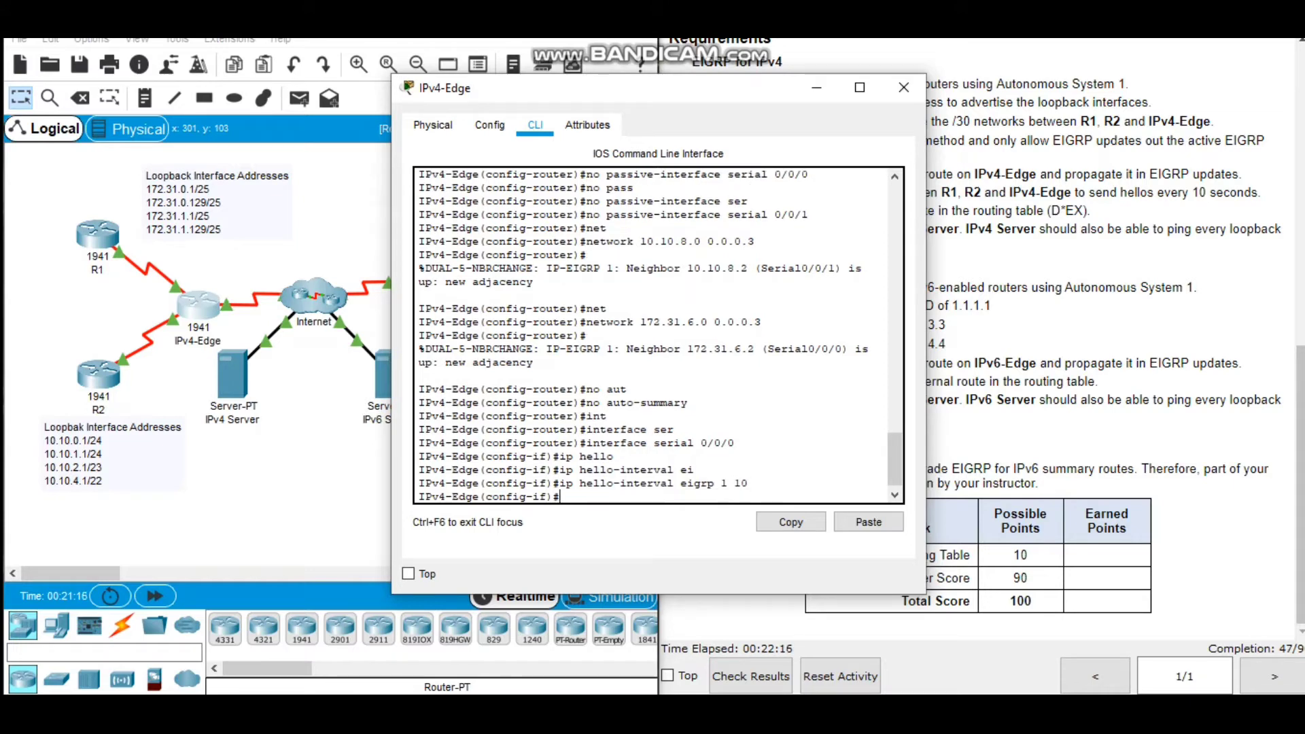
# Set the EIGRP autonomous system 1 hello interval to 10 seconds on IPv4-Edge's serial 0/0/1 interface and leave configuration mode.
pyautogui.write('int')
pyautogui.press('Tab')
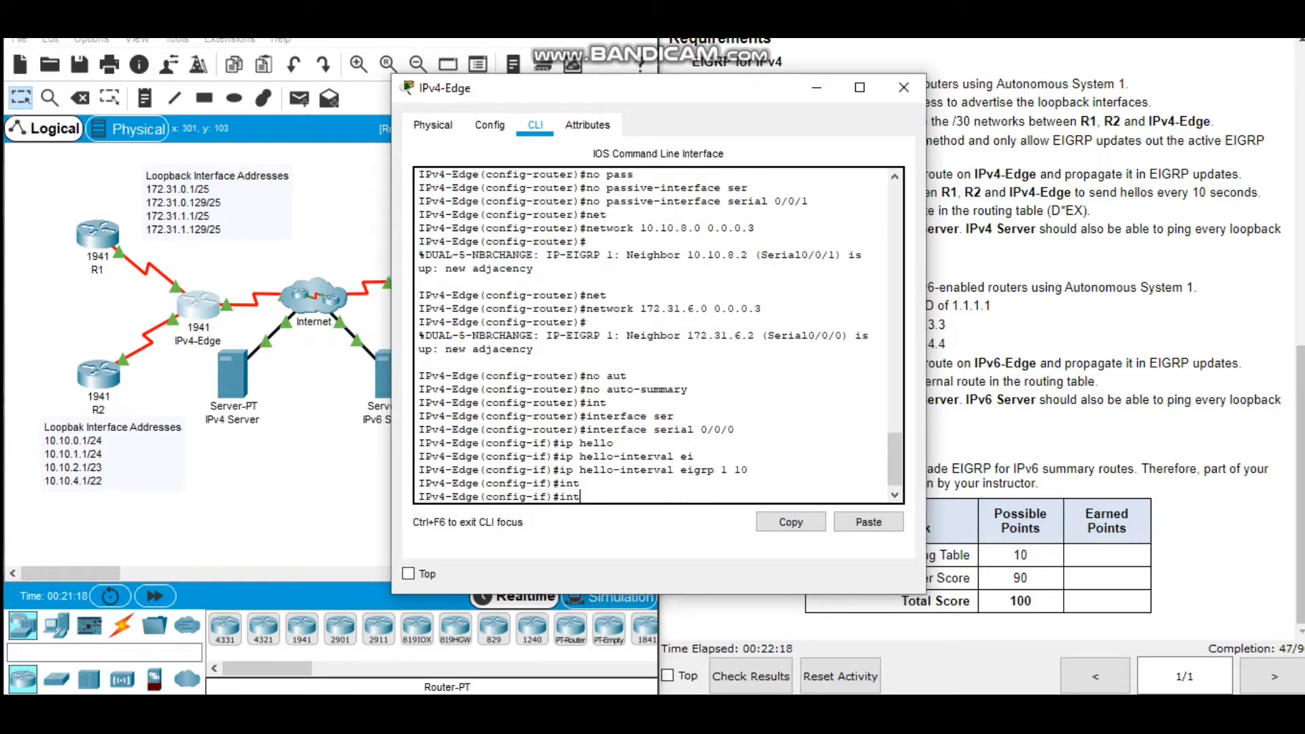
pyautogui.write('erface serial 0/0/1')
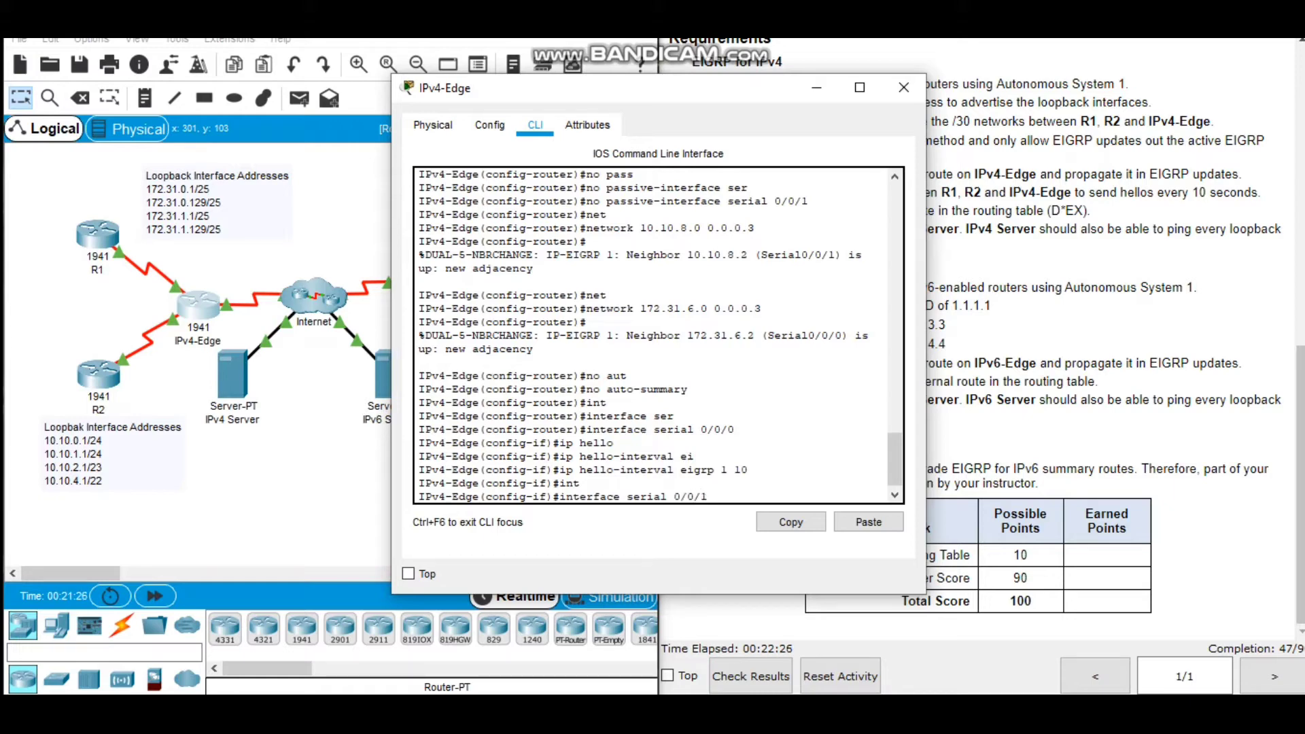
pyautogui.press('Return')
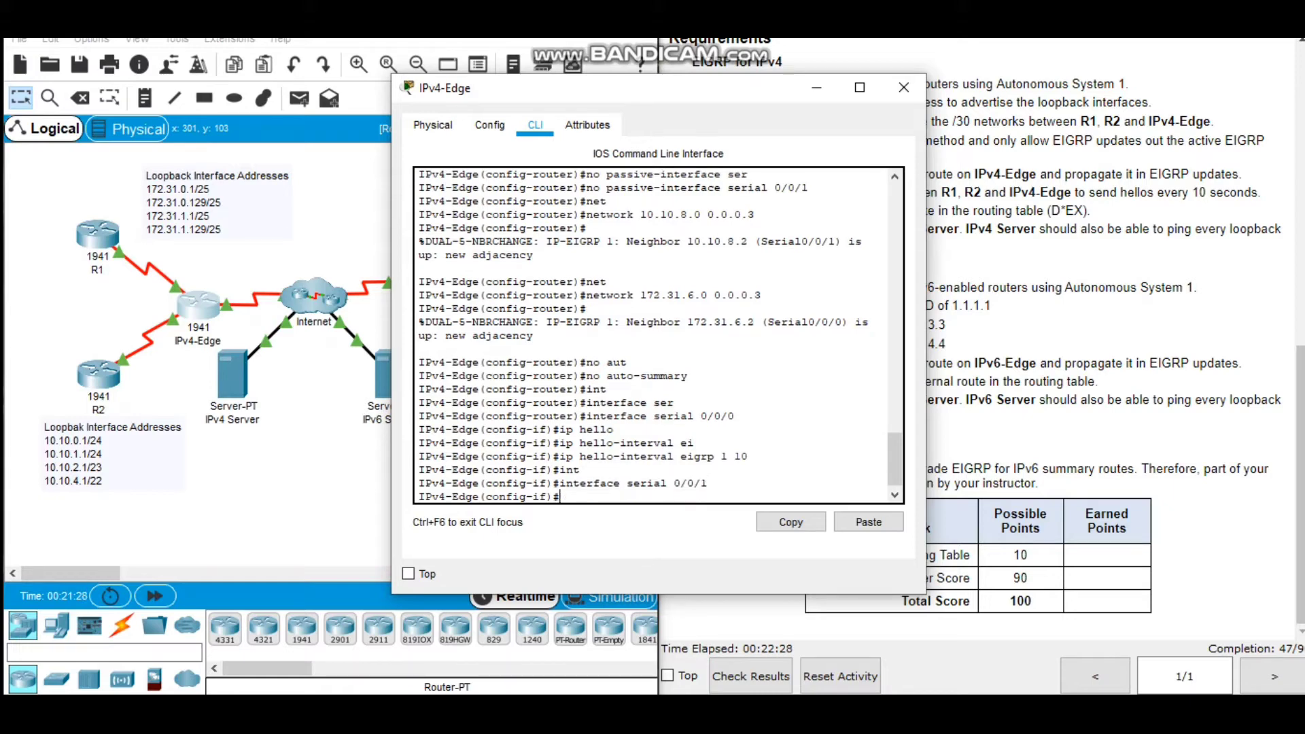
pyautogui.write('ip hello')
pyautogui.press('Tab')
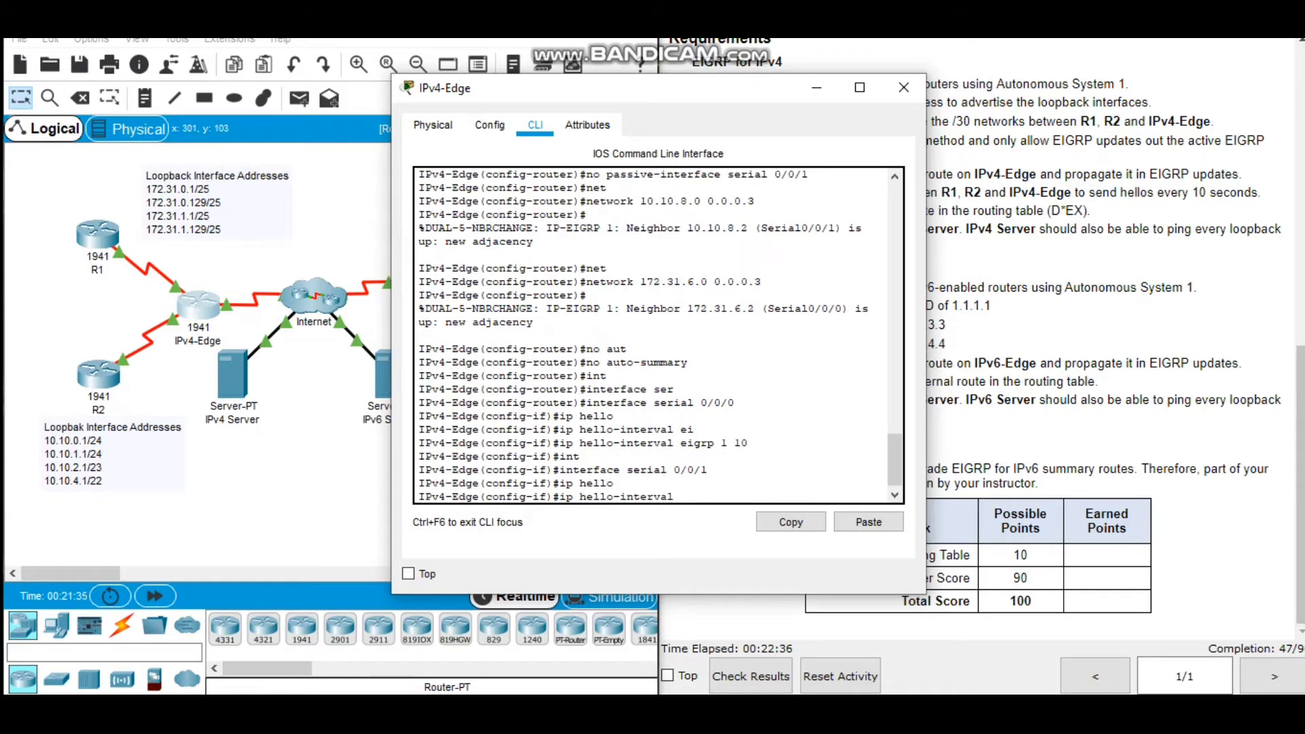
pyautogui.write('ei')
pyautogui.press('Tab')
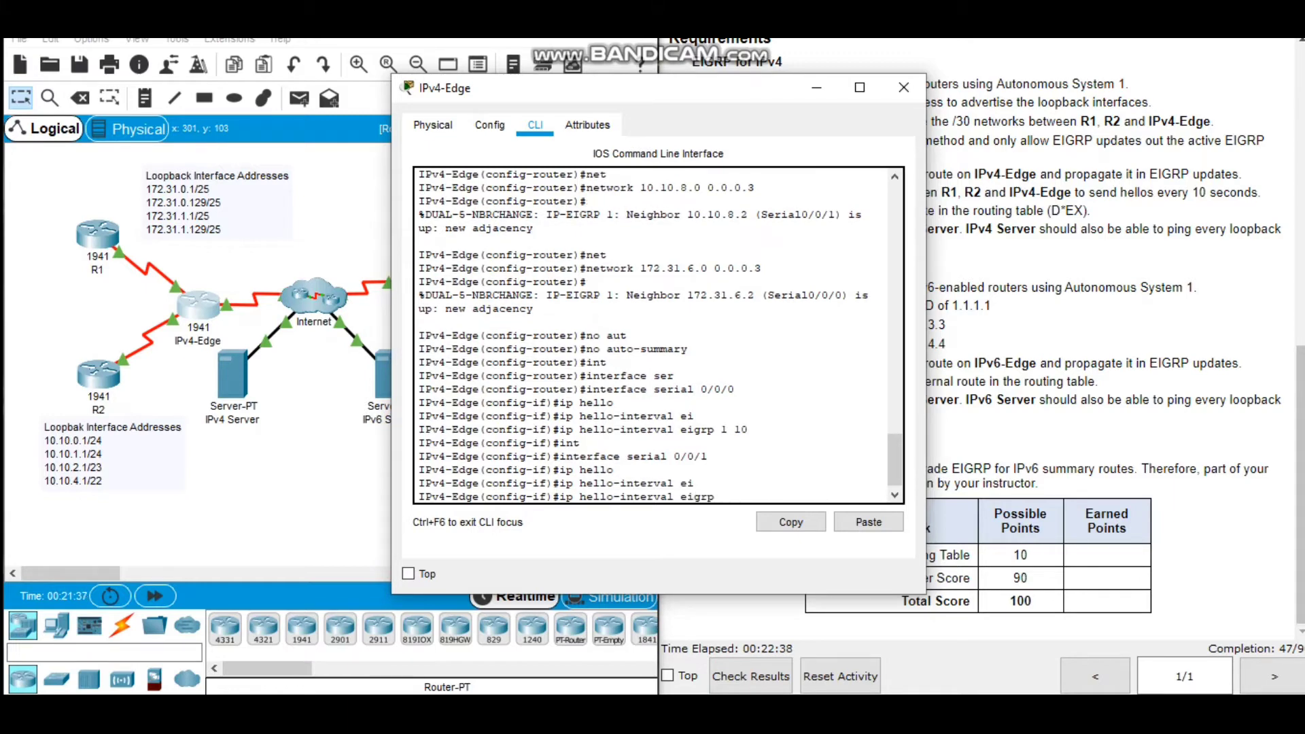
pyautogui.write('1 10')
pyautogui.press('Return')
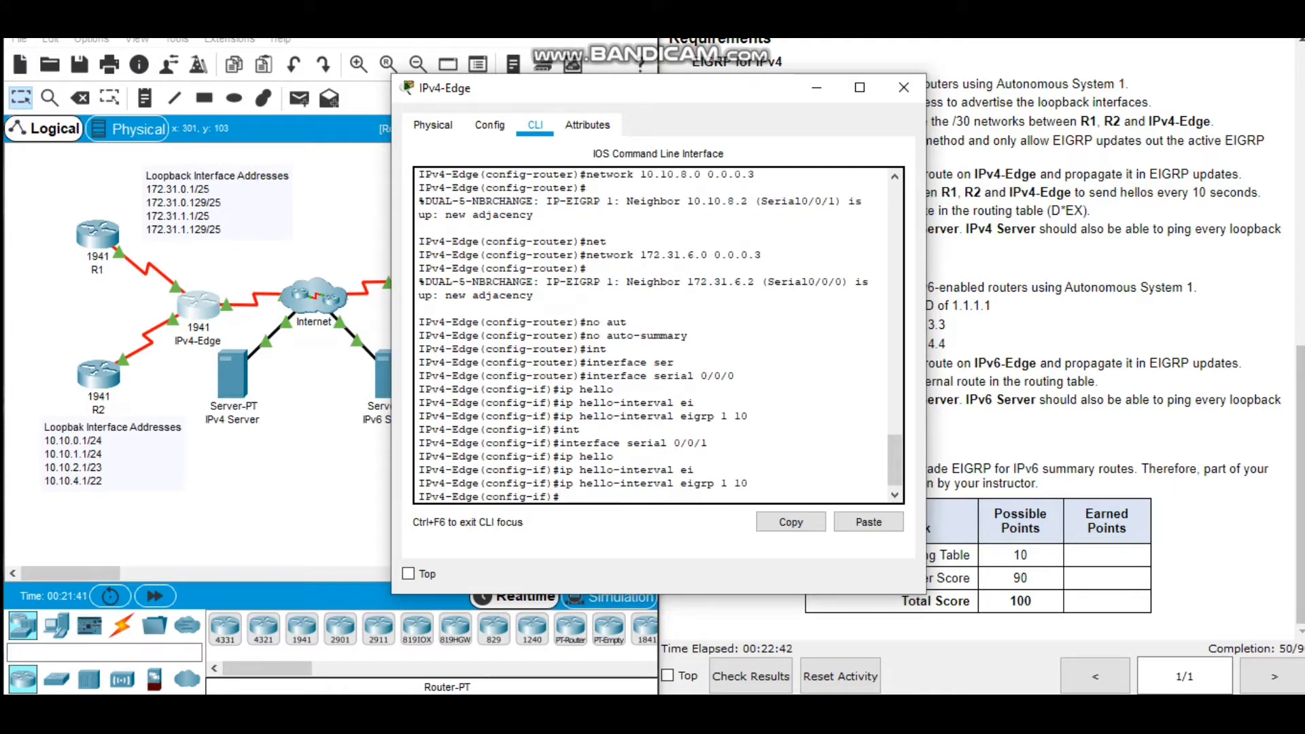
pyautogui.write('end')
pyautogui.press('Return')
pyautogui.press('Return')
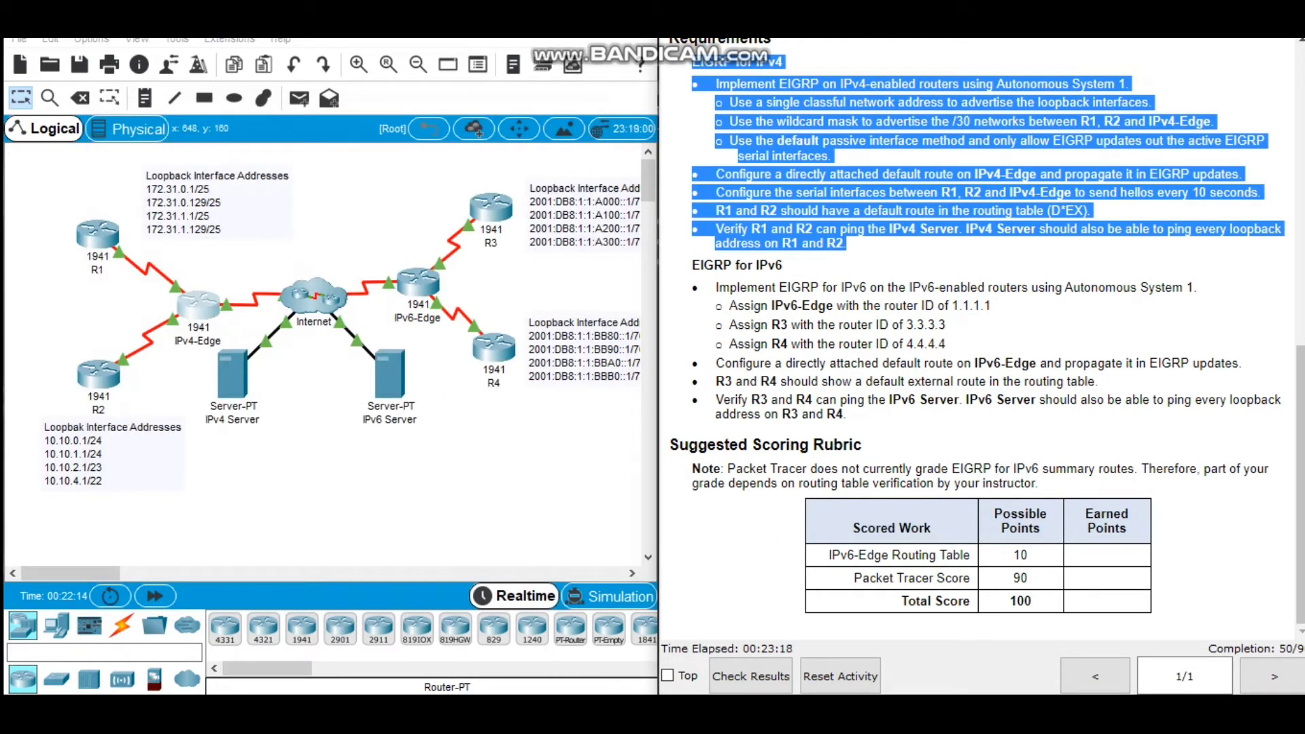
# Highlight and review the EIGRP for IPv6 requirements in the activity instructions.
pyautogui.moveTo(692, 264); pyautogui.dragTo(862, 445)
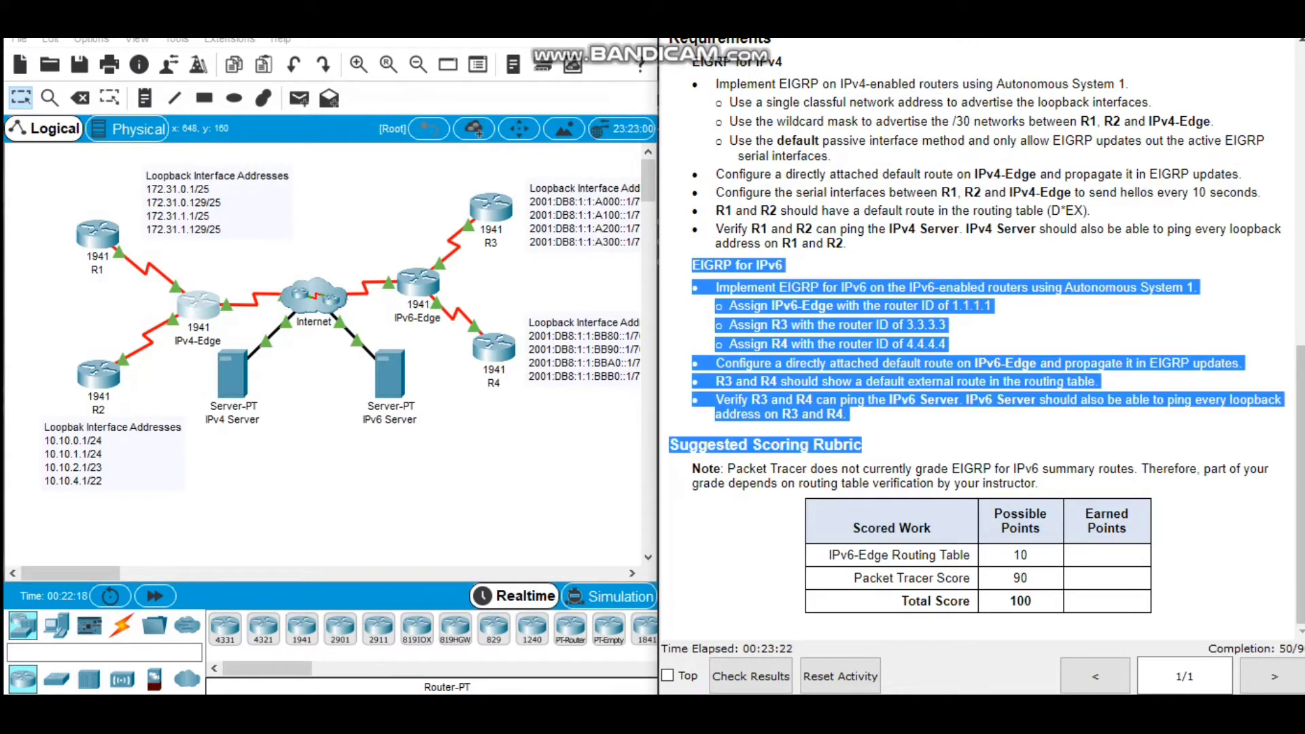
pyautogui.click(884, 442)
pyautogui.moveTo(692, 265); pyautogui.dragTo(846, 415)
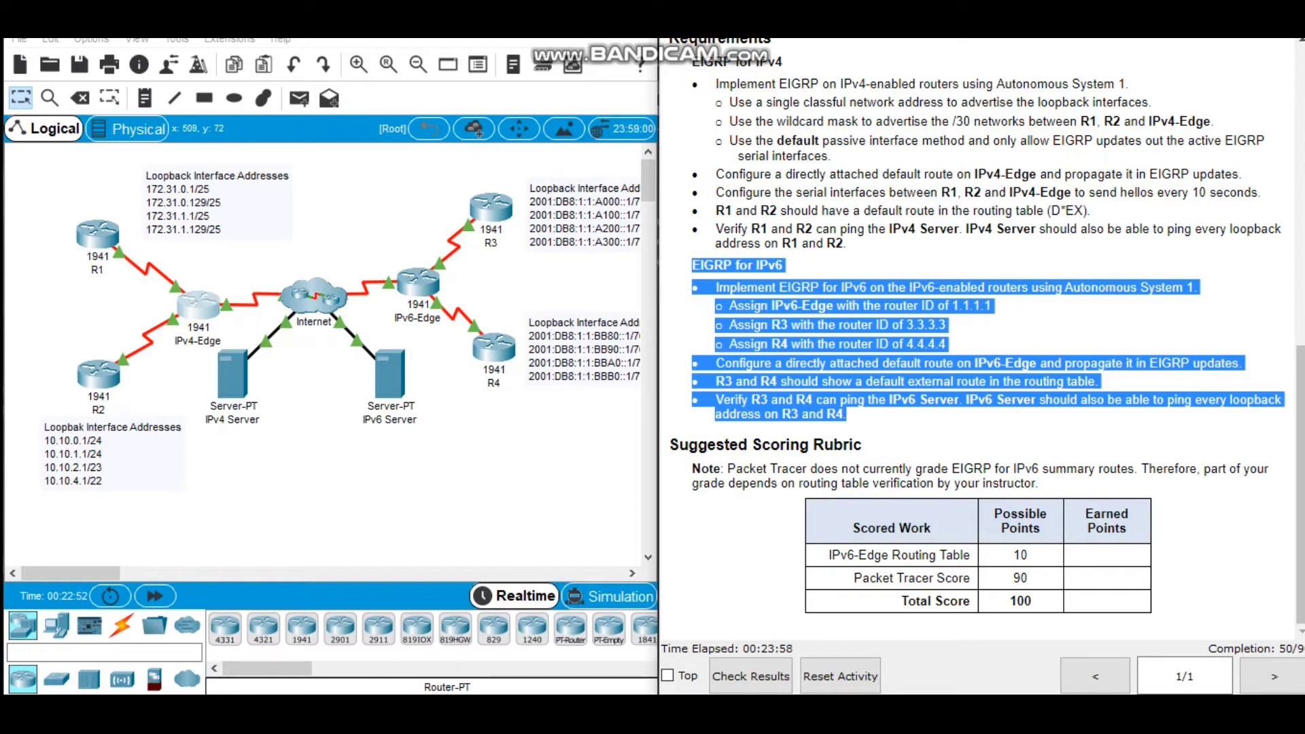
# Open R3's command line, keeping the instructions in view, and enter global configuration mode.
pyautogui.click(491, 207)
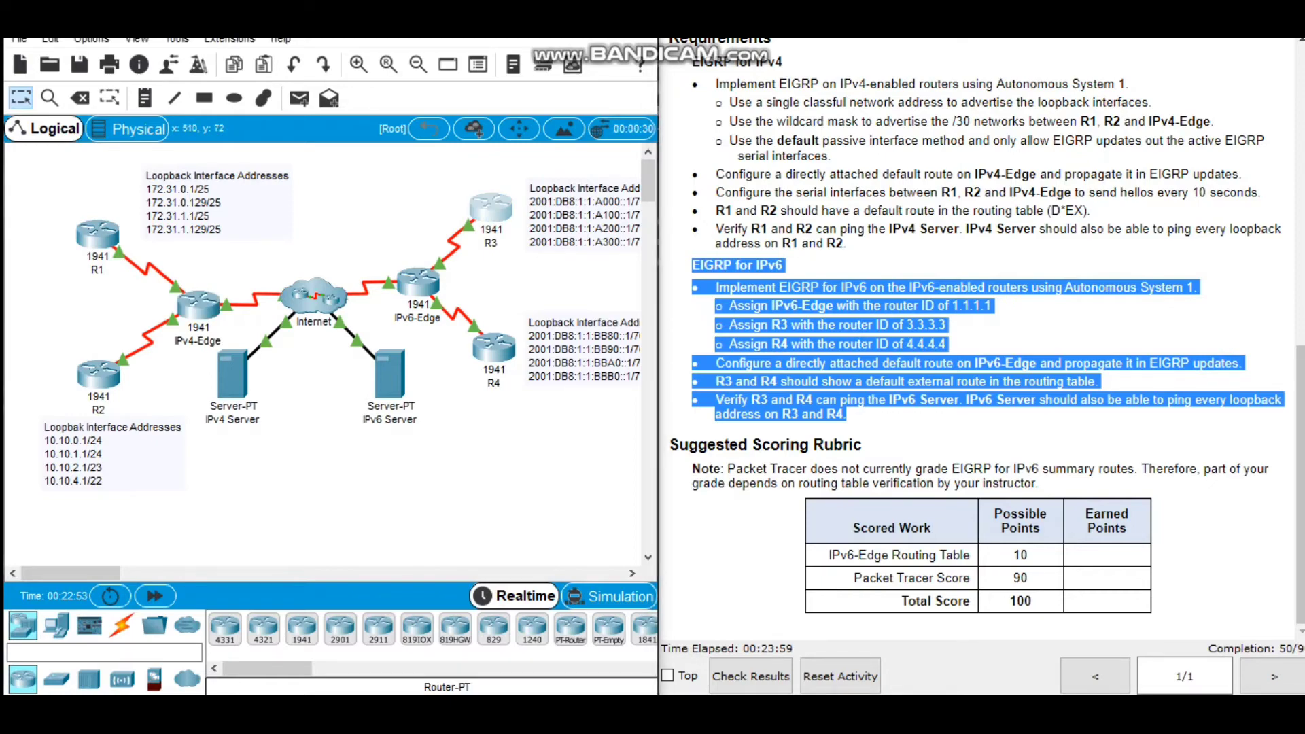
pyautogui.click(535, 125)
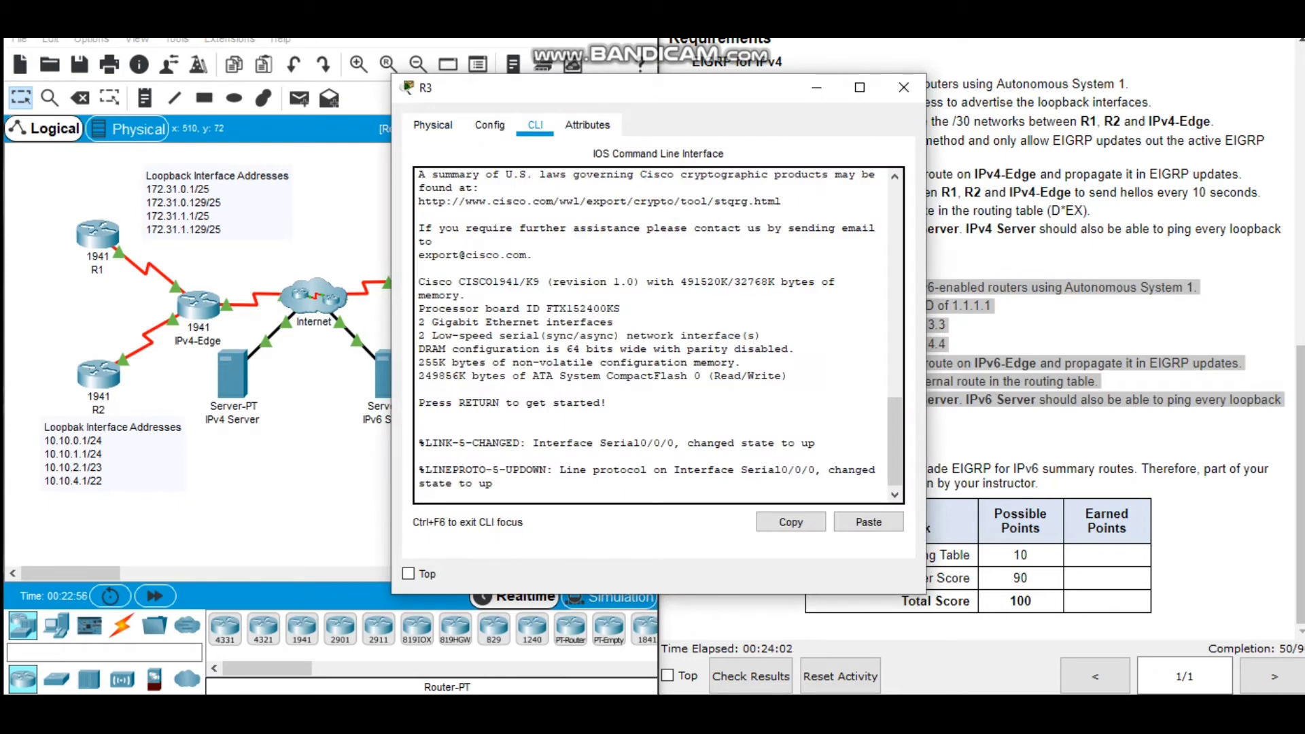
pyautogui.moveTo(630, 90); pyautogui.dragTo(400, 47)
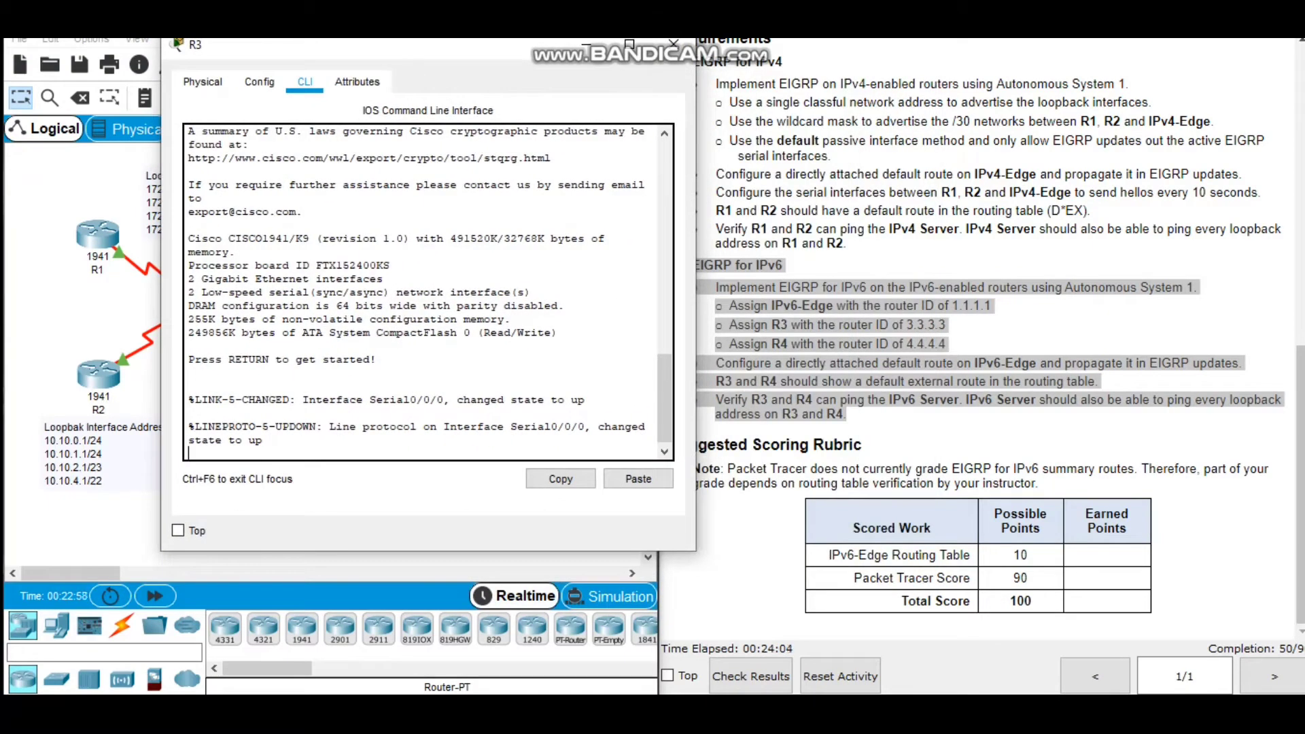
pyautogui.press('Return')
pyautogui.press('Return')
pyautogui.write('en')
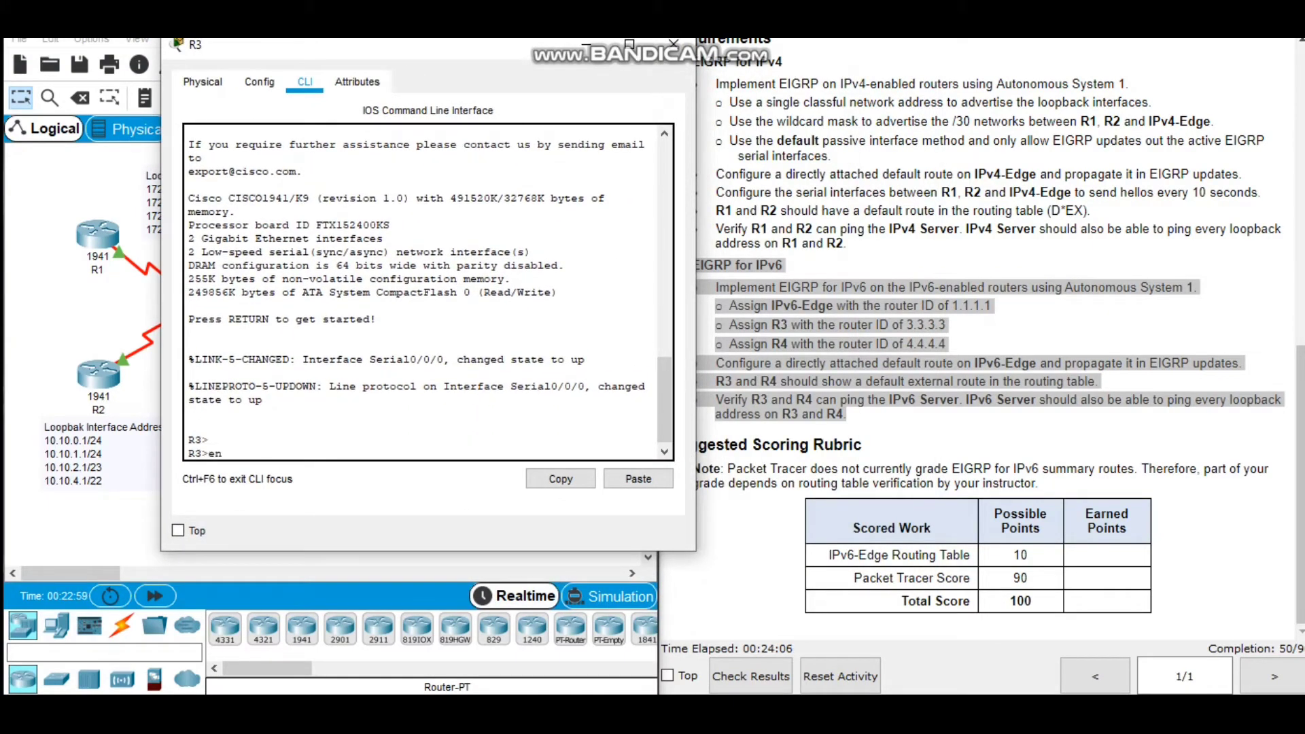
pyautogui.press('Return')
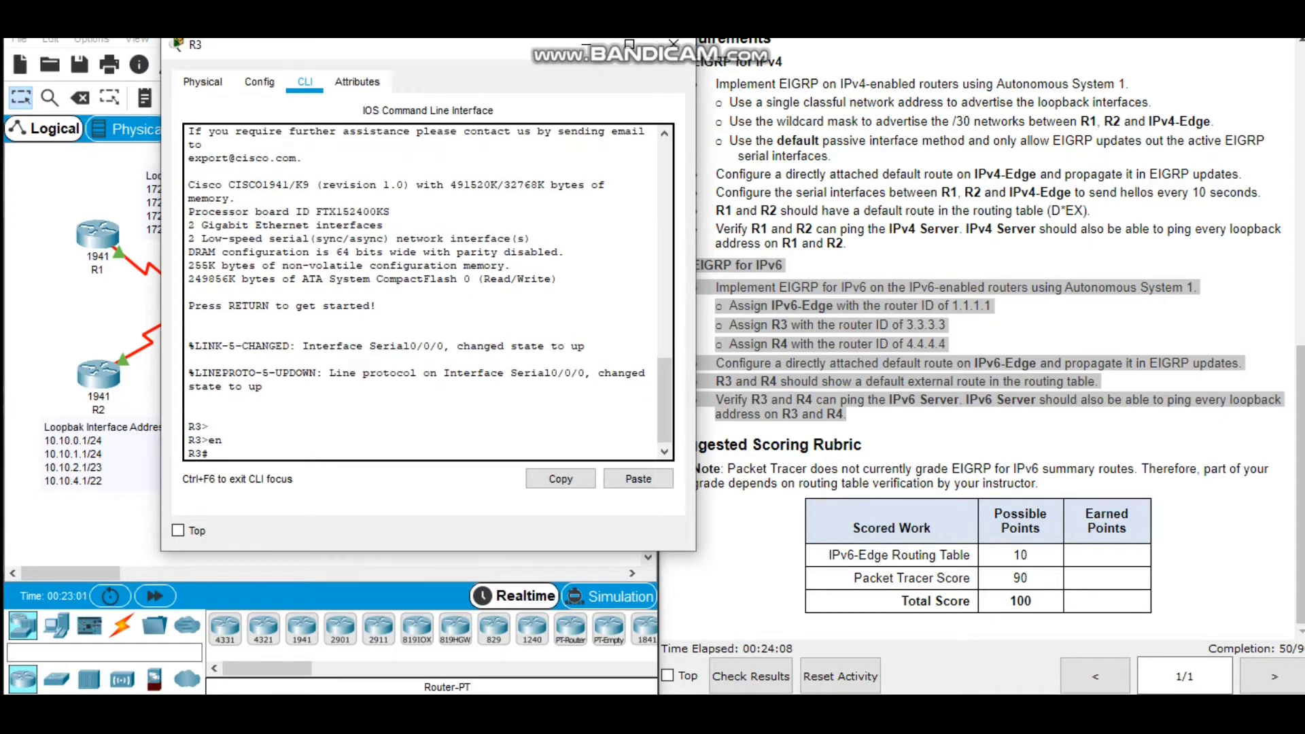
pyautogui.write('conf t')
pyautogui.press('Return')
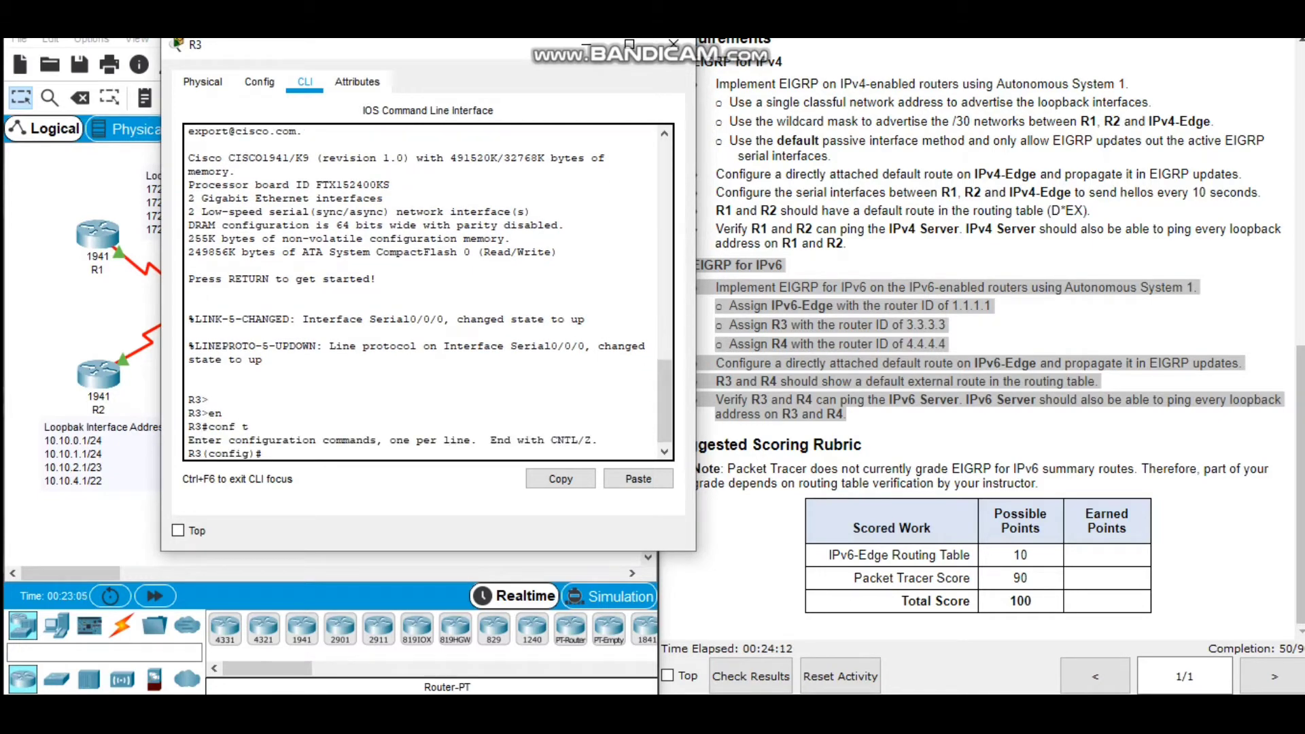
# Enable IPv6 unicast routing on R3.
pyautogui.write('ipv6 uni')
pyautogui.press('Tab')
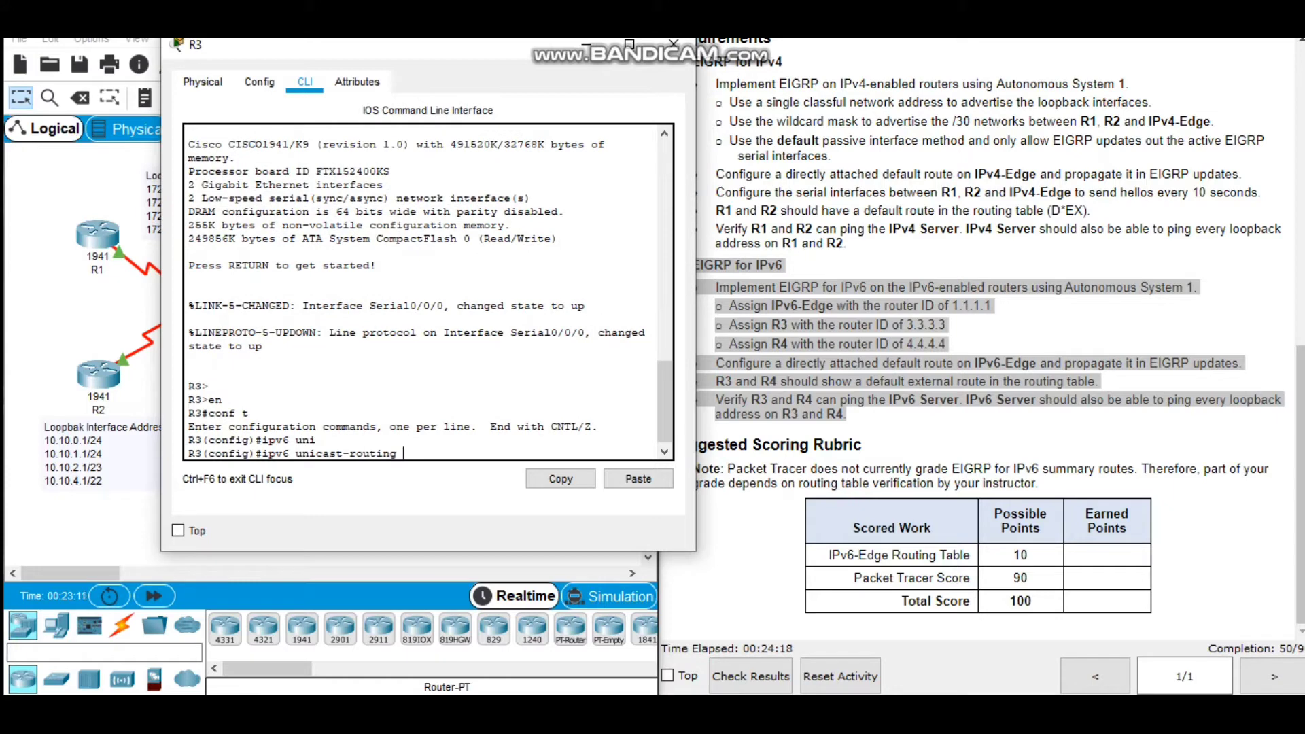
pyautogui.press('Return')
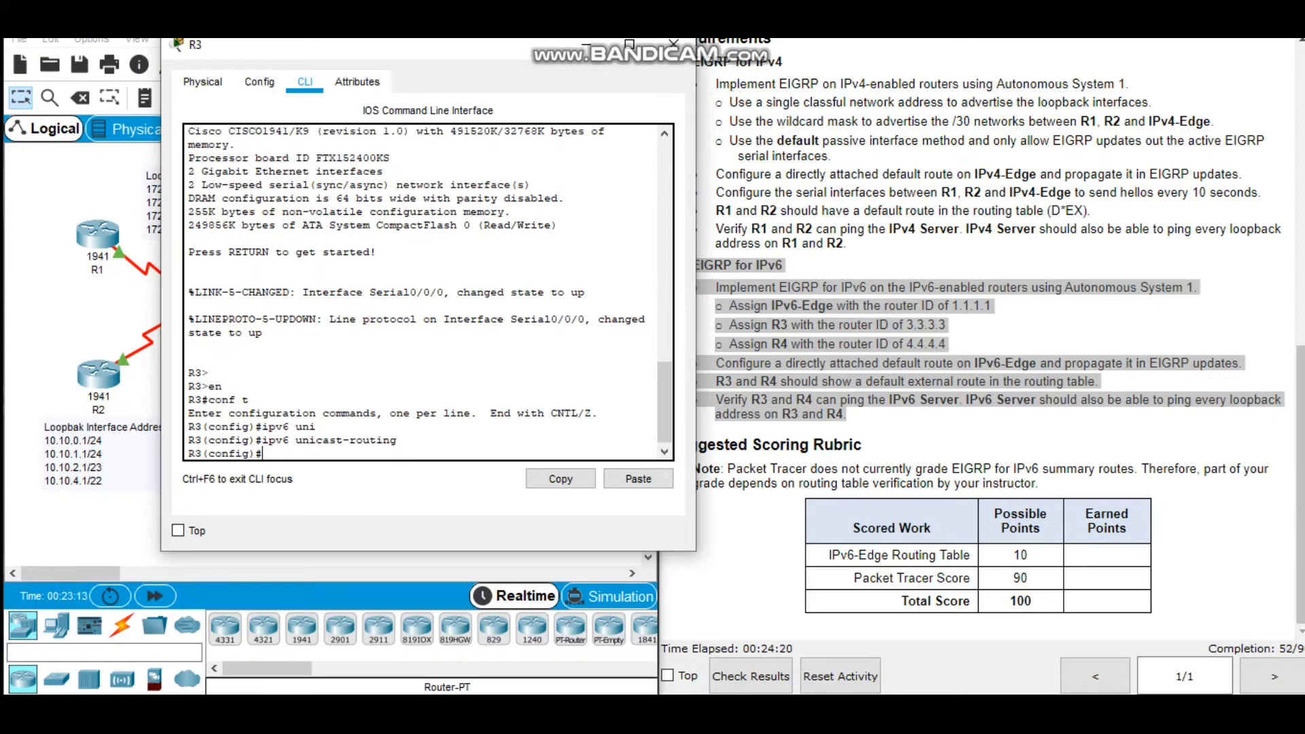
# Create the EIGRP for IPv6 routing process on R3 with autonomous system 1.
pyautogui.write('ipv6 rou')
pyautogui.press('Tab')
pyautogui.write('er')
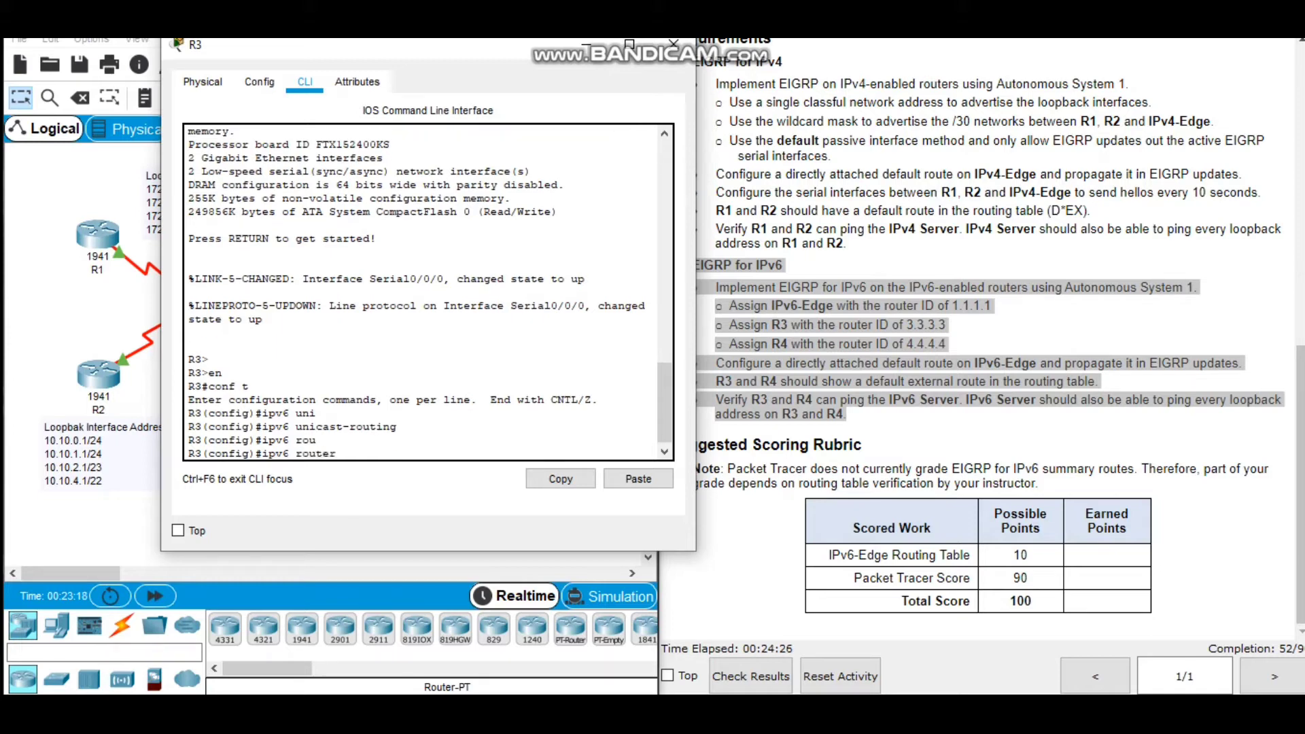
pyautogui.write(' ei')
pyautogui.press('Tab')
pyautogui.write('1')
pyautogui.press('Return')
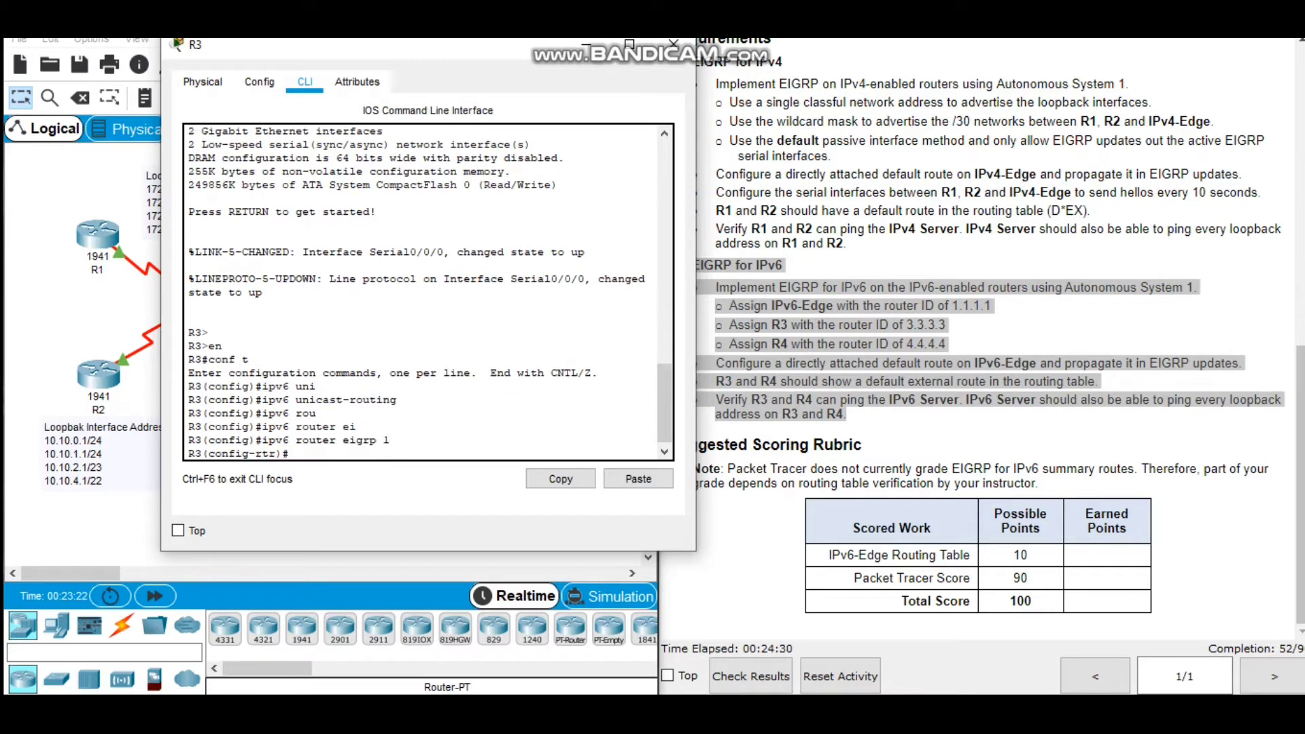
# Assign the EIGRP router ID 3.3.3.3 to R3 as given in the instructions.
pyautogui.write('ei')
pyautogui.press('Tab')
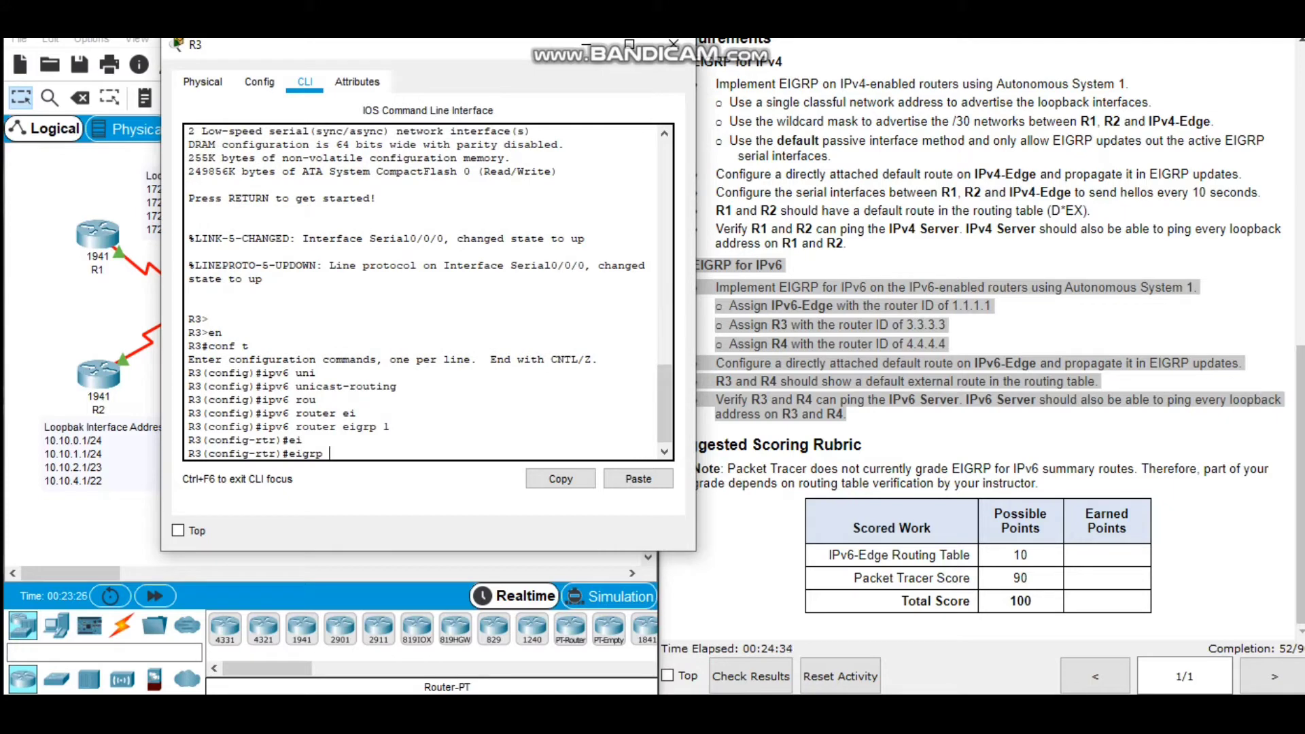
pyautogui.write('rou')
pyautogui.press('Tab')
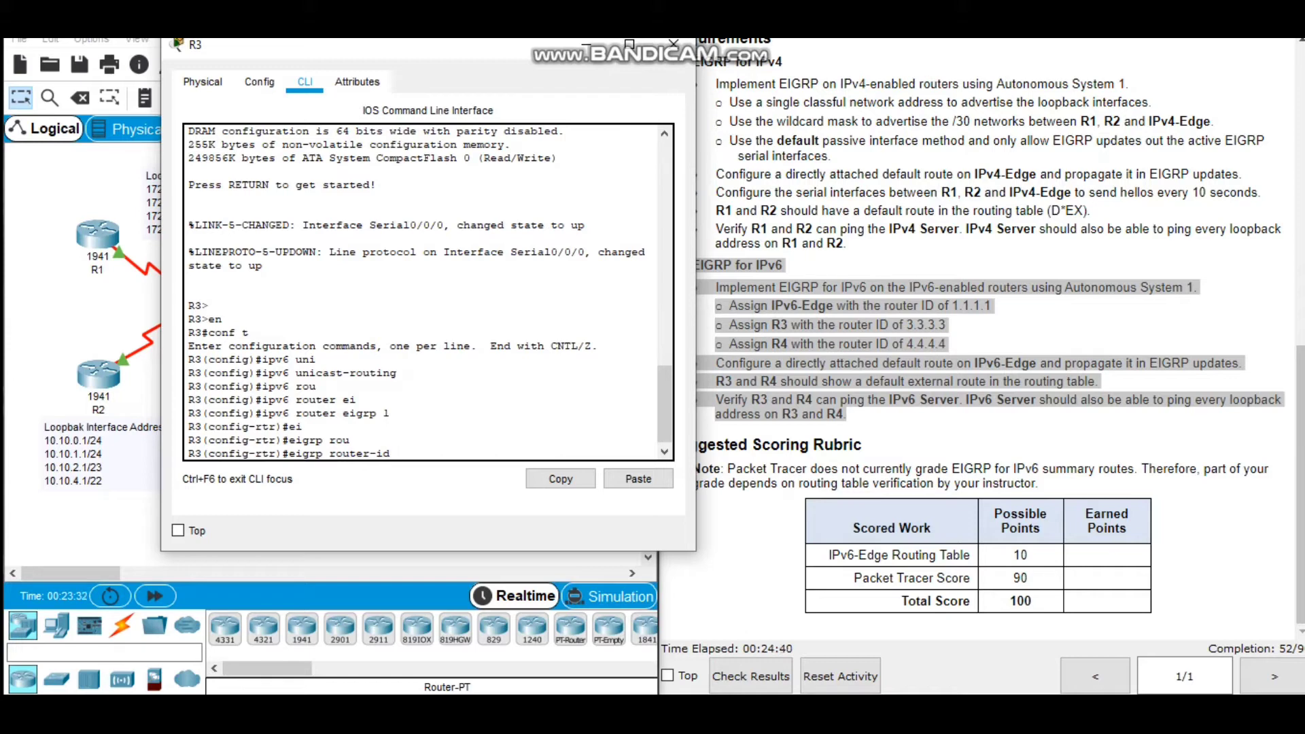
pyautogui.click(911, 327)
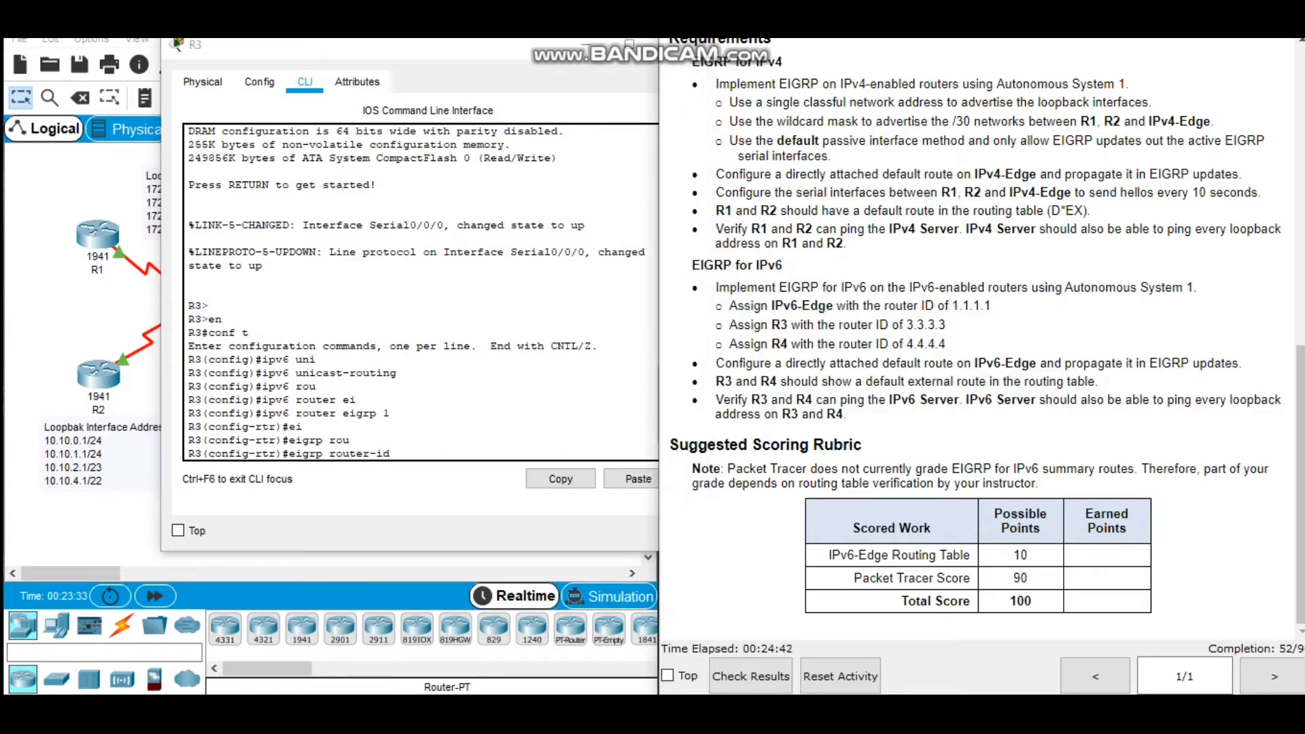
pyautogui.moveTo(729, 325); pyautogui.dragTo(946, 325)
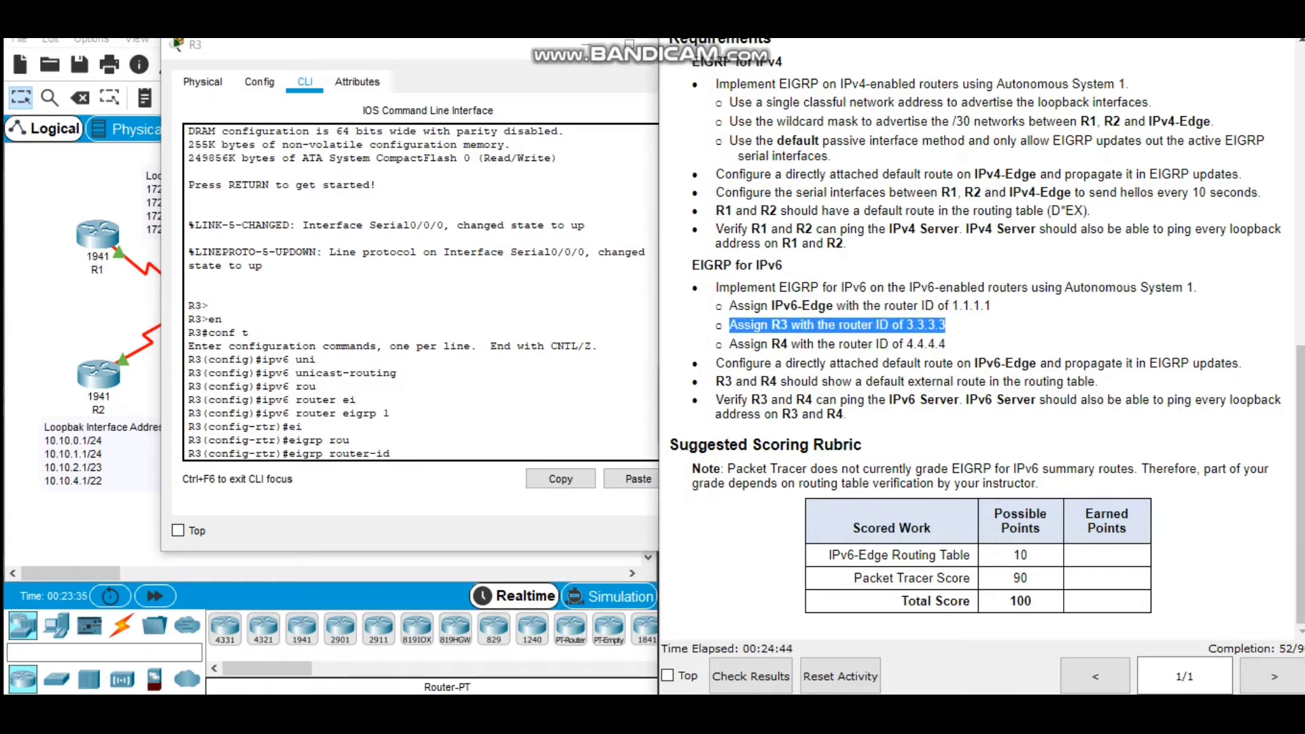
pyautogui.click(489, 421)
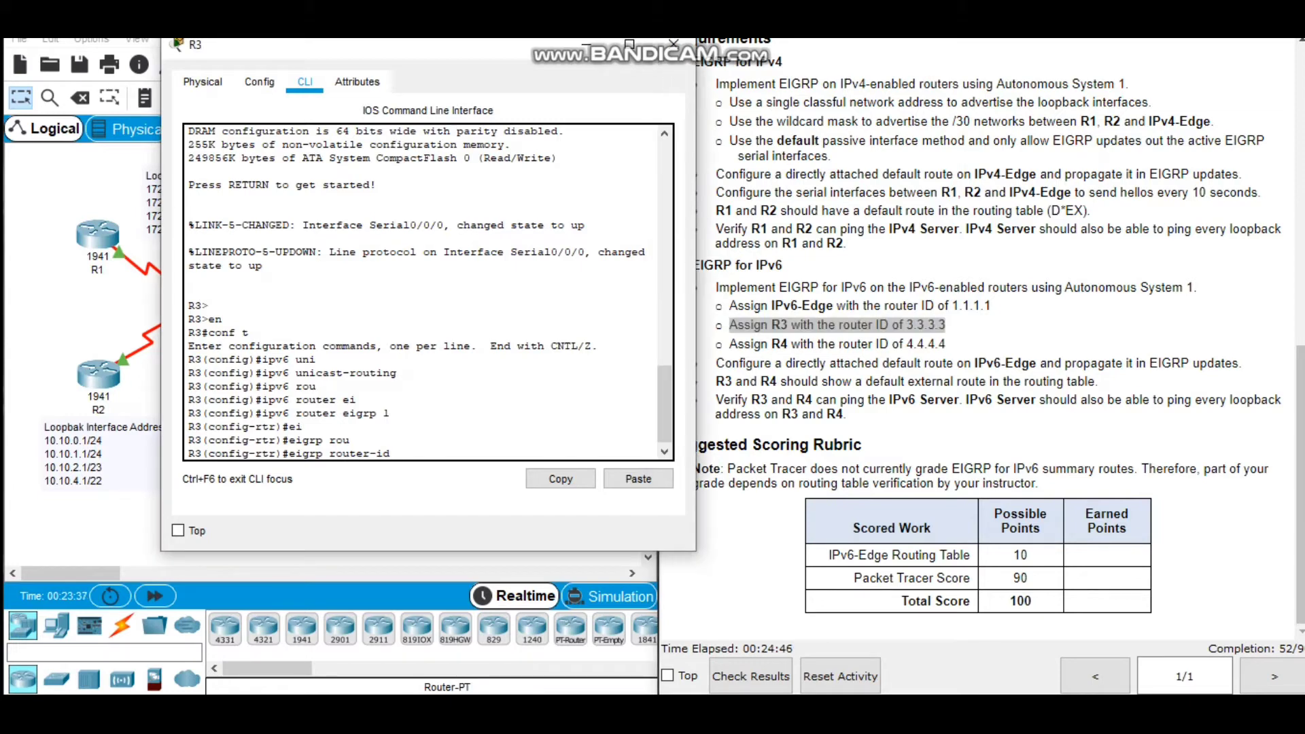
pyautogui.write('3.3.3.3')
pyautogui.press('Return')
# Activate the EIGRP for IPv6 process on R3 with no shutdown.
pyautogui.write('no s')
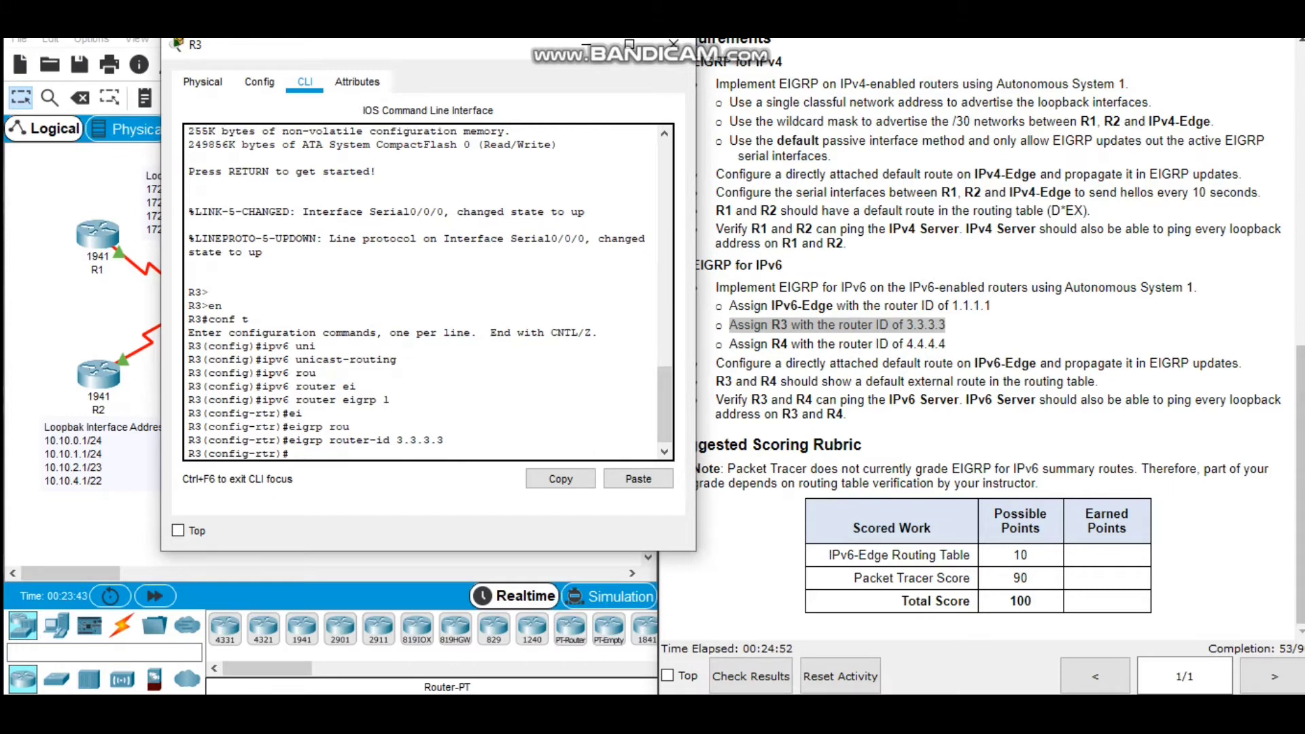
pyautogui.write('h')
pyautogui.press('Tab')
pyautogui.press('Return')
pyautogui.press('Return')
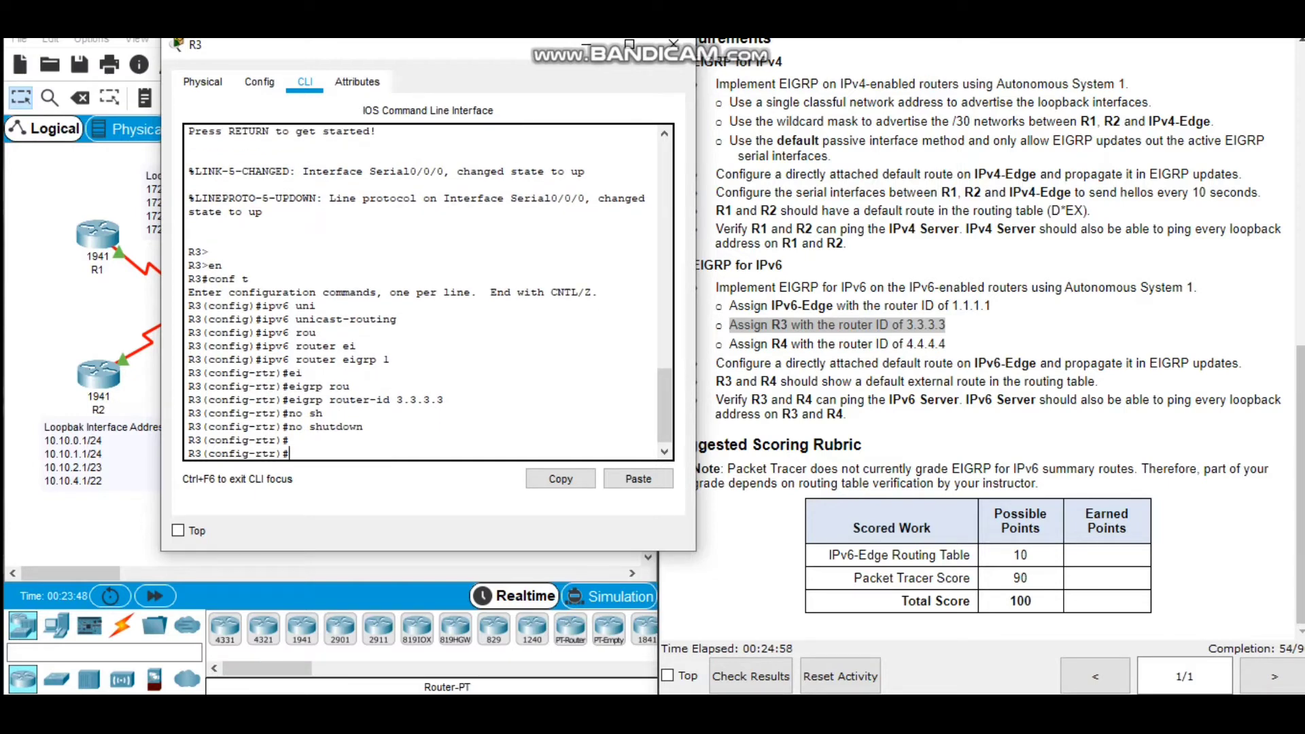
# Make all interfaces passive by default in R3's EIGRP for IPv6 process.
pyautogui.write('pass')
pyautogui.press('Tab')
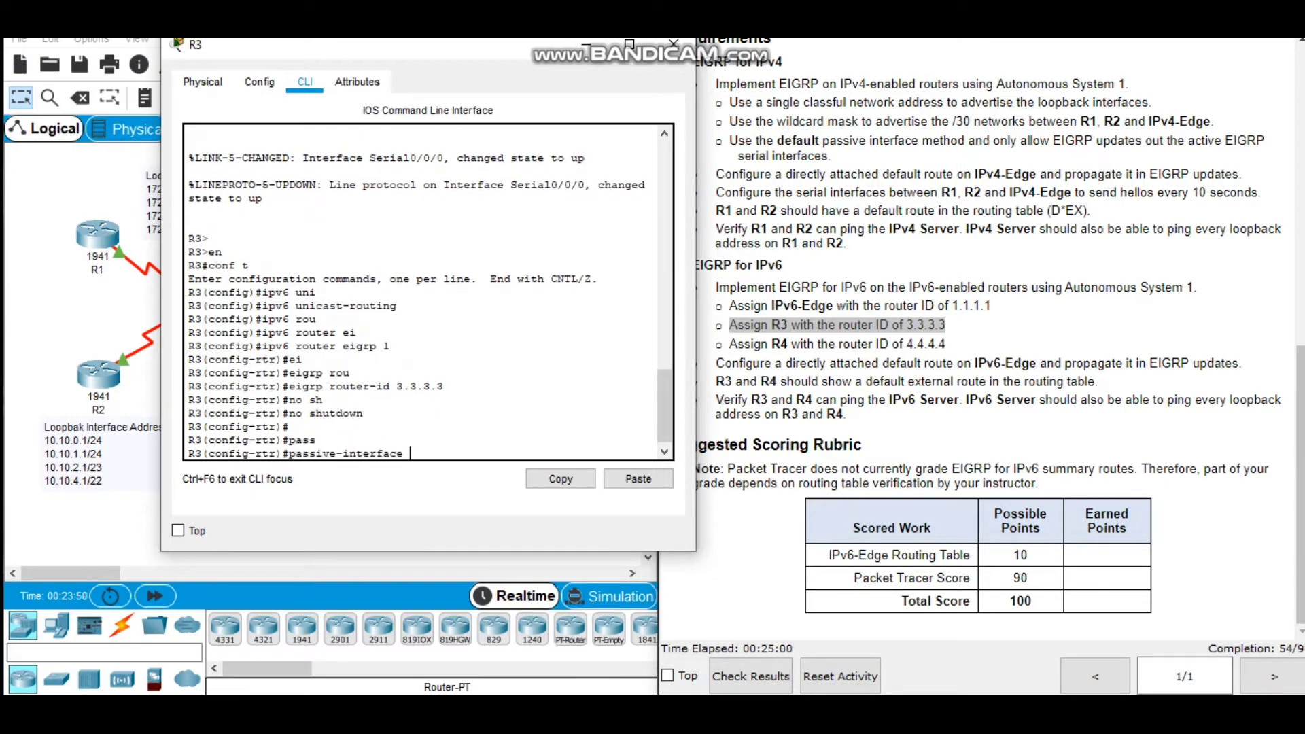
pyautogui.write('def')
pyautogui.press('Tab')
pyautogui.press('Return')
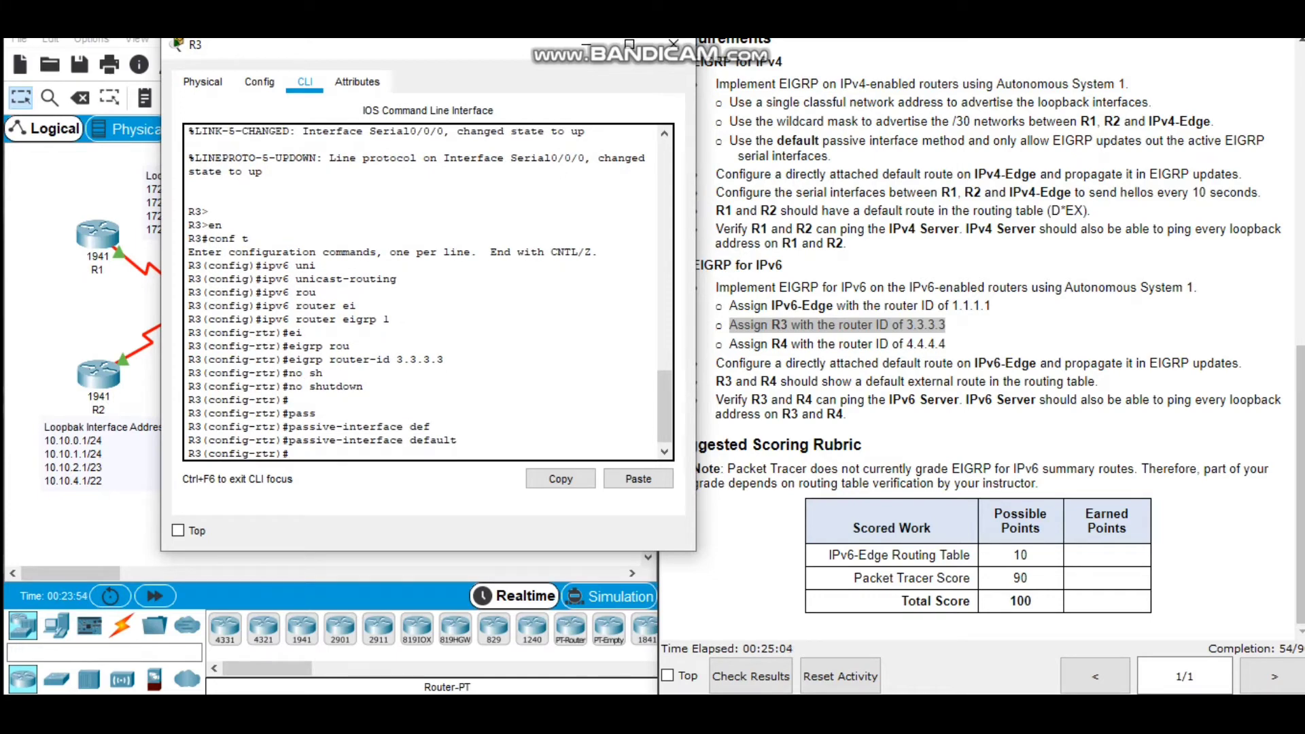
# Exempt interface serial 0/0/0 from the passive default in R3's EIGRP for IPv6 process.
pyautogui.write('no pass')
pyautogui.press('Tab')
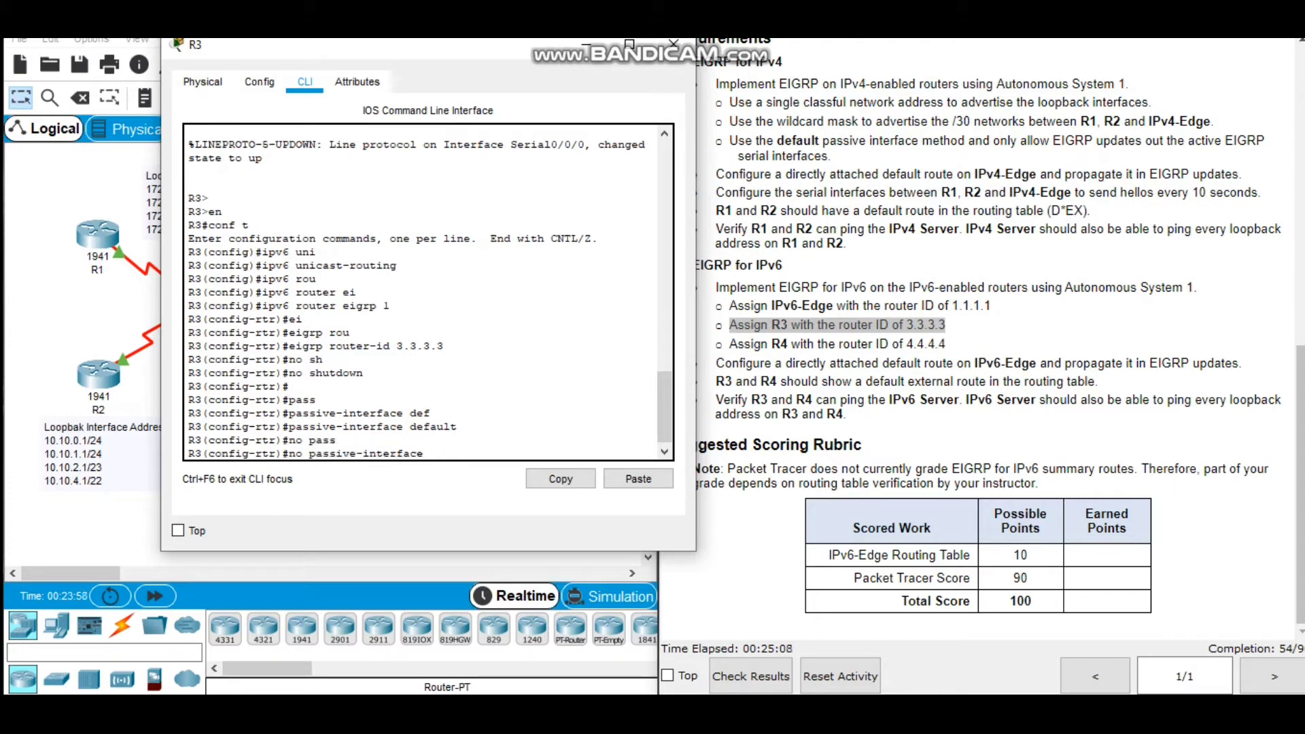
pyautogui.write('ser')
pyautogui.press('Tab')
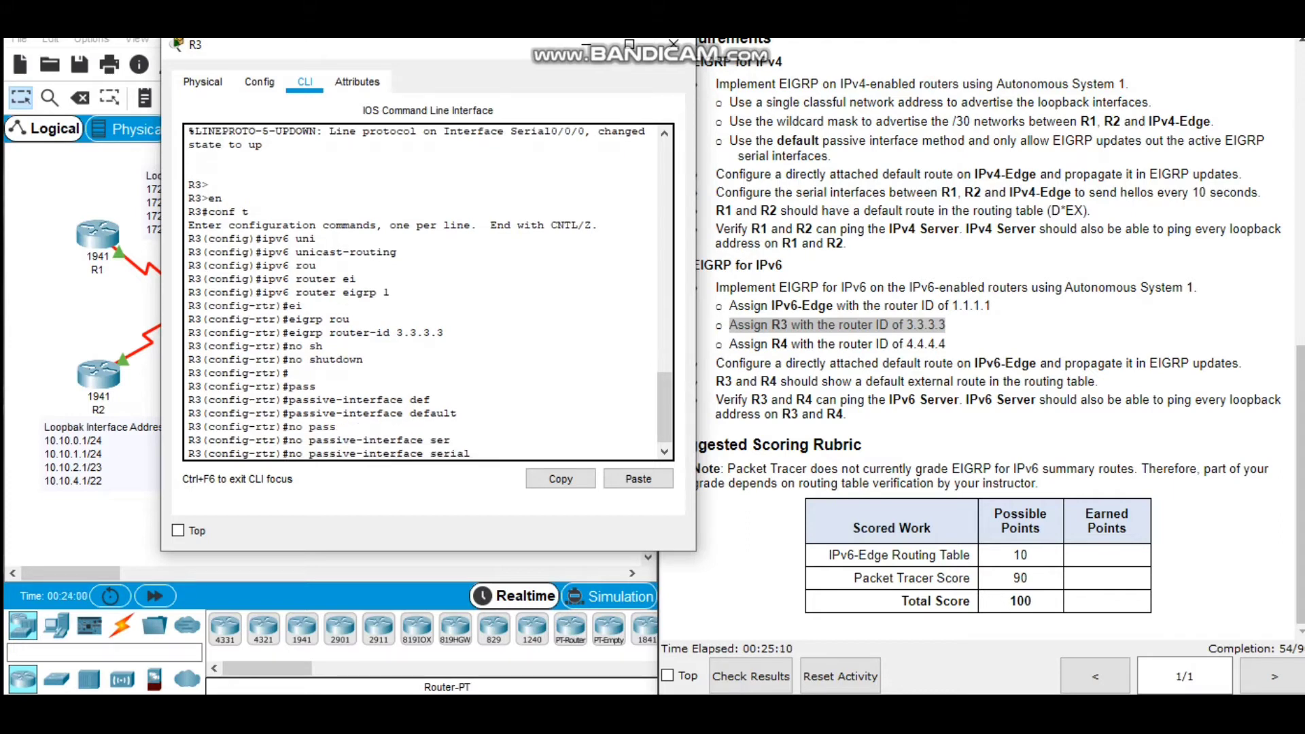
pyautogui.write('0/0/0')
pyautogui.press('Return')
# Begin an interface command on R3 to leave EIGRP router configuration for interface configuration.
pyautogui.write('in')
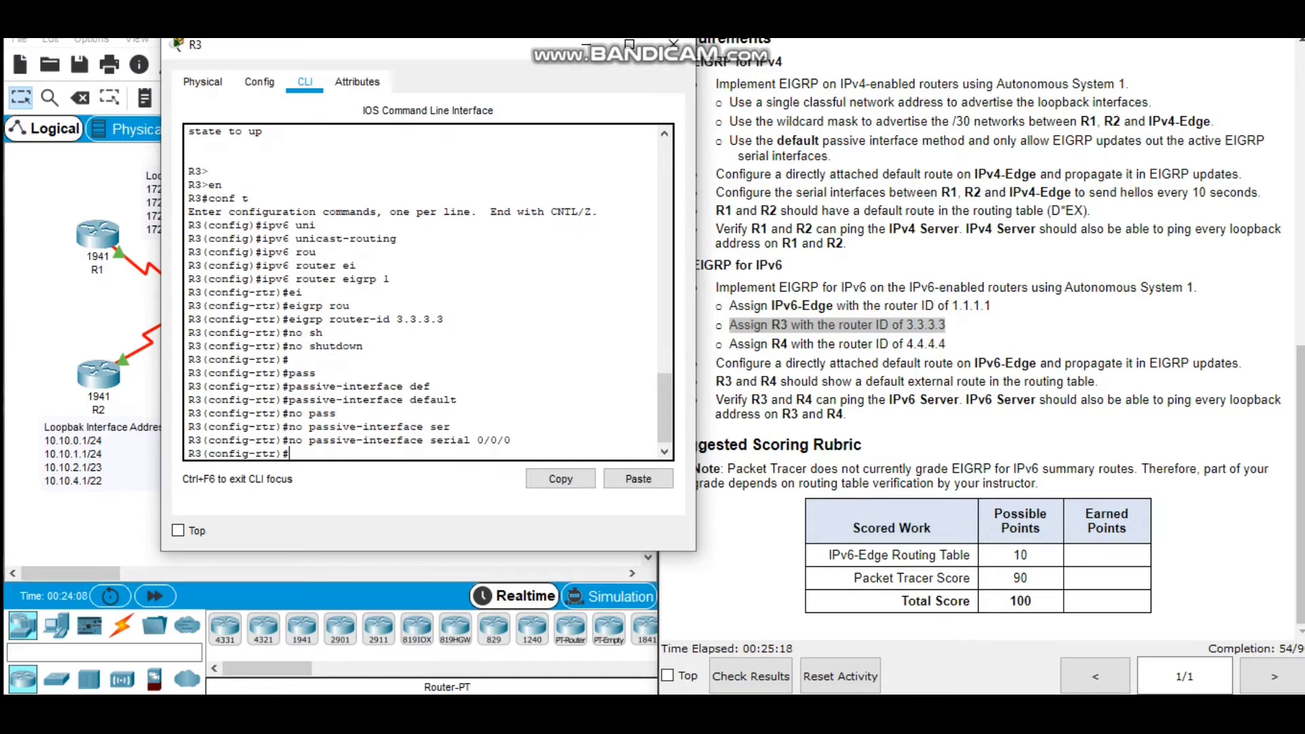
pyautogui.write('t')
pyautogui.press('Tab')
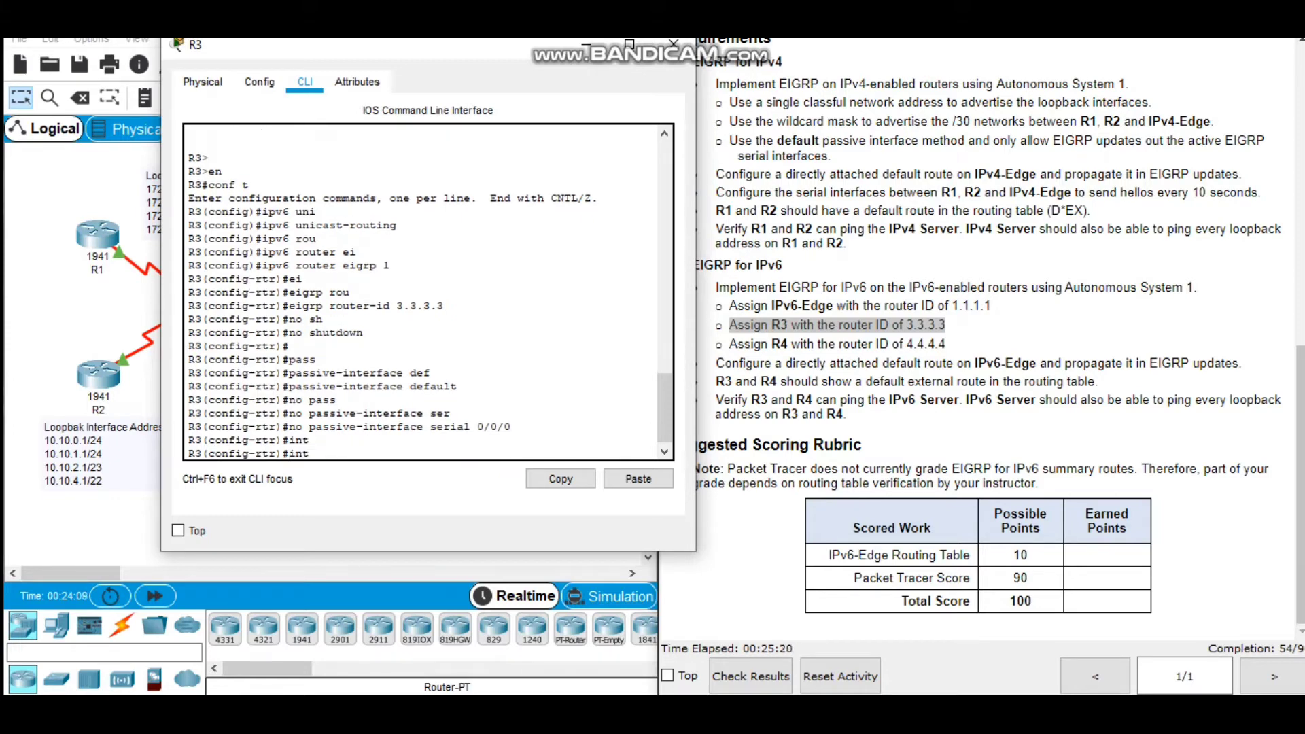
pyautogui.write('erface')
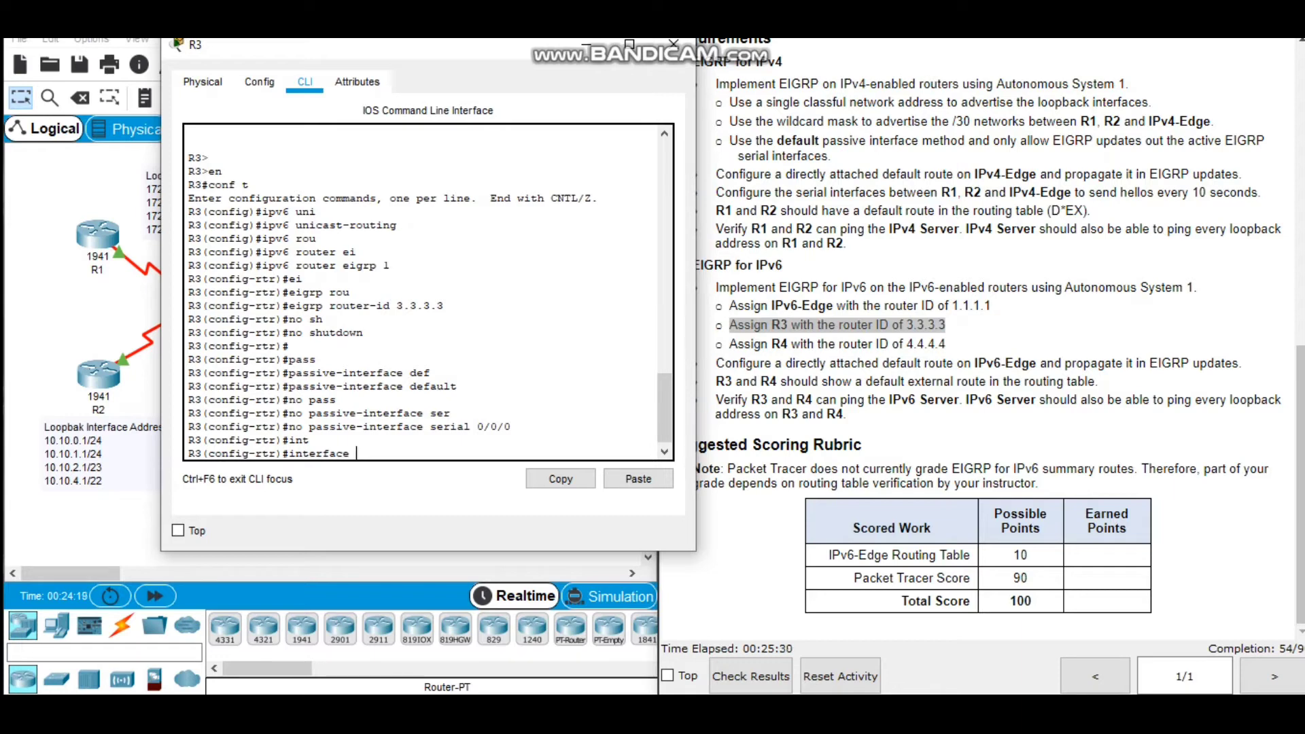
# Enable EIGRP for IPv6 with autonomous system 1 on R3's interface serial 0/0/0.
pyautogui.write('serial 0/0/0')
pyautogui.press('Return')
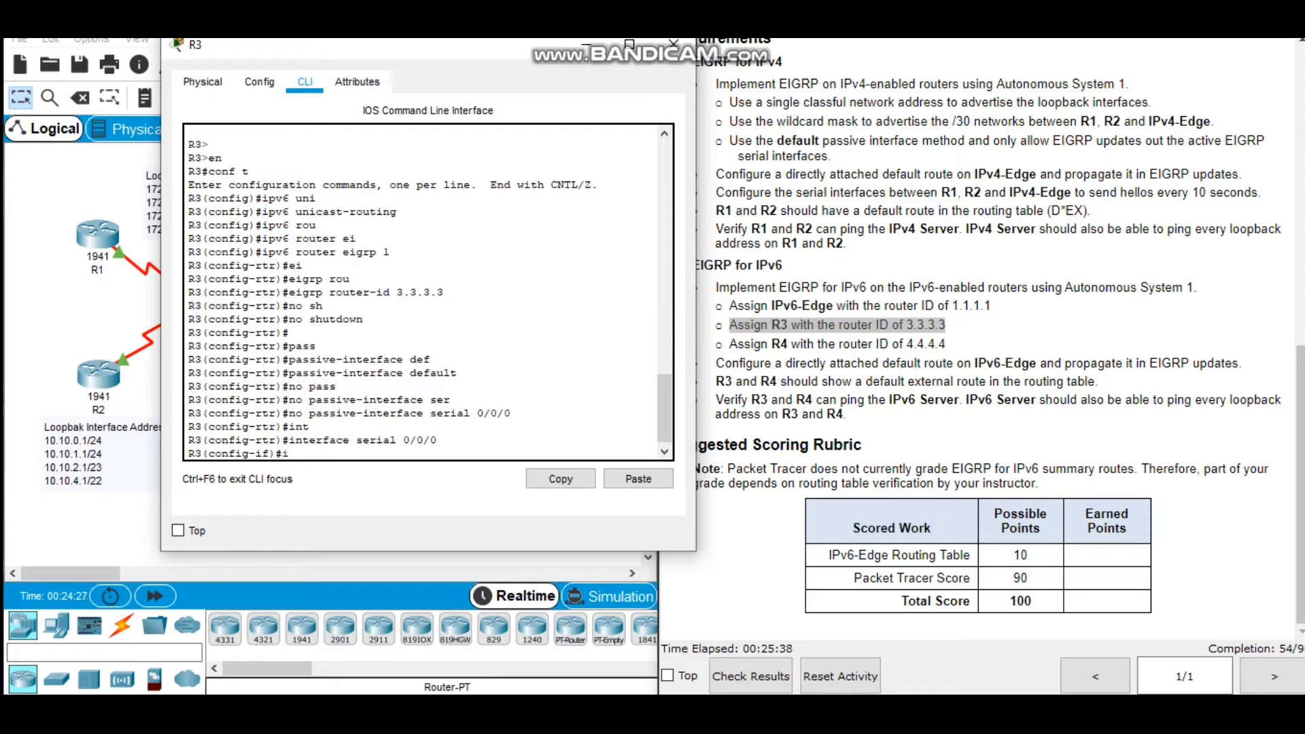
pyautogui.write('ipv6 ei')
pyautogui.press('Tab')
pyautogui.write('1')
pyautogui.press('Return')
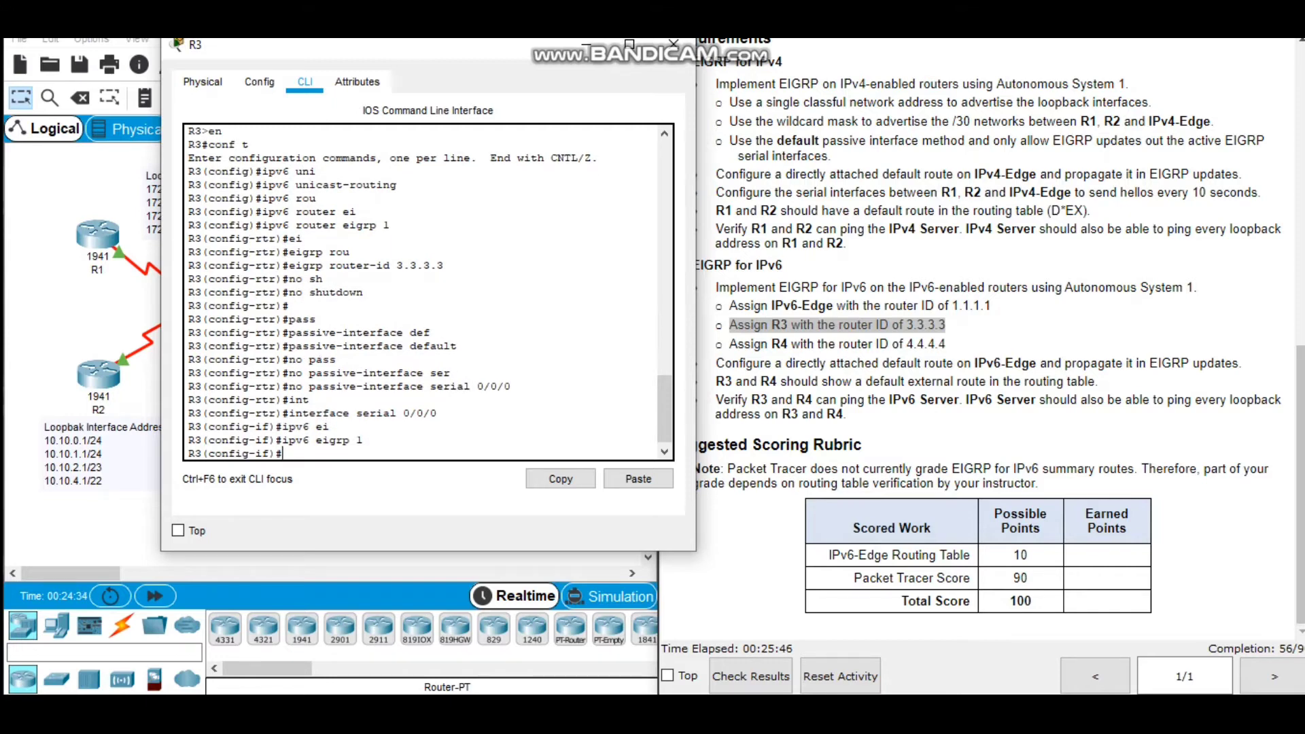
# Add the IPv6 EIGRP 1 summary address 2001:DB8:1:1:A000::/70 with administrative distance 5 on R3's serial 0/0/0.
pyautogui.write('ipv6 summa')
pyautogui.press('Tab')
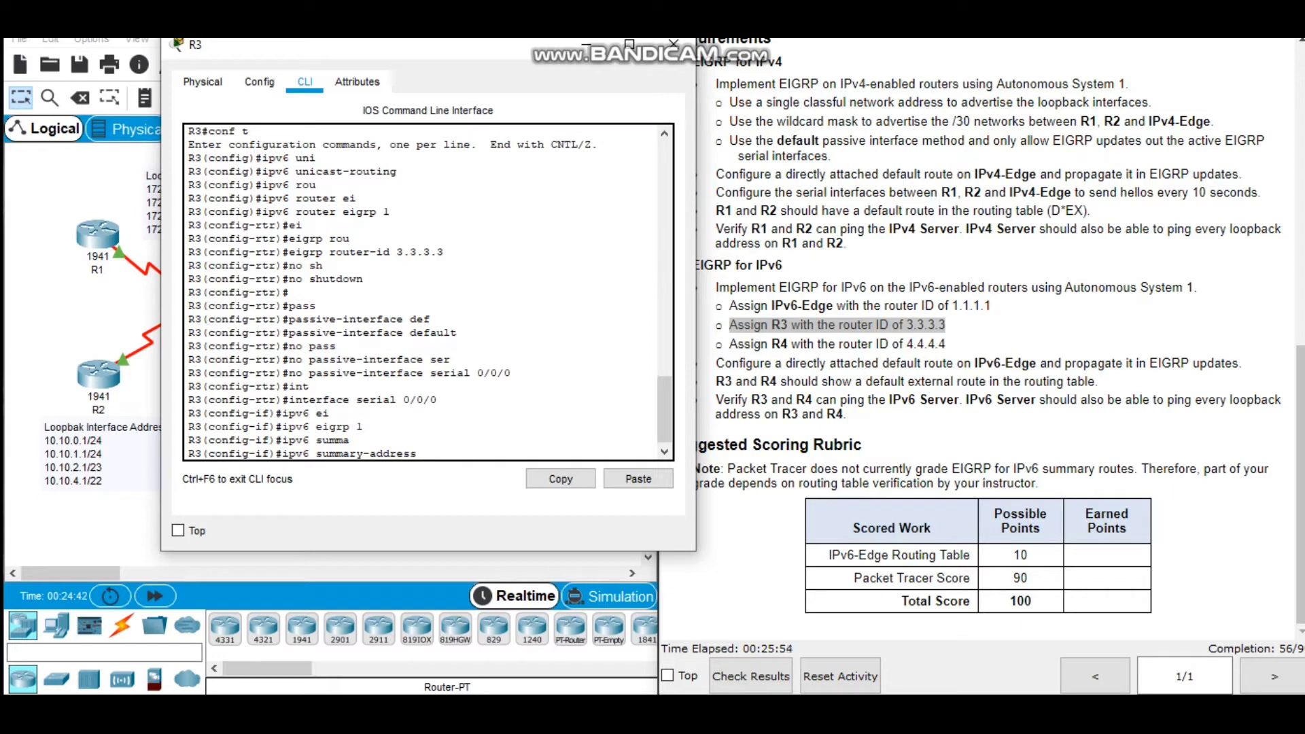
pyautogui.write('ei')
pyautogui.press('Tab')
pyautogui.write('1')
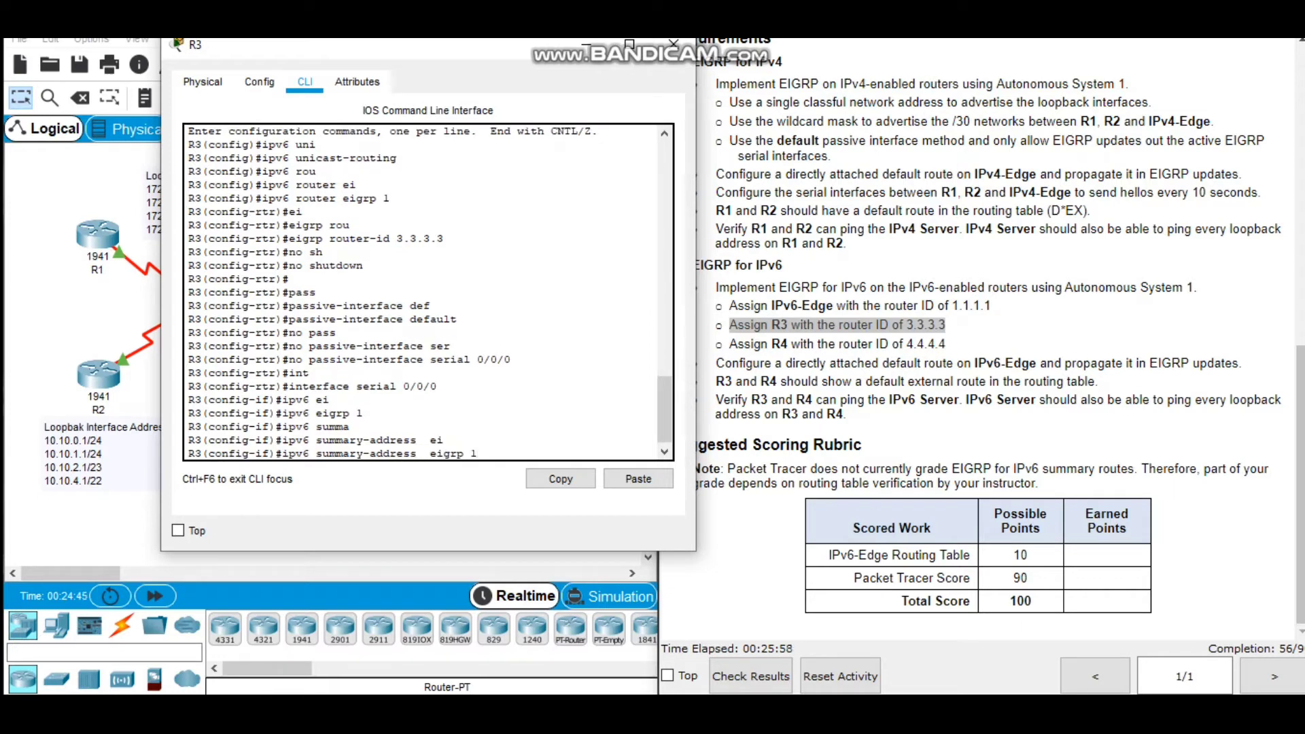
pyautogui.write(' 2001:DB8:1:1:')
pyautogui.write('A000::/70 5')
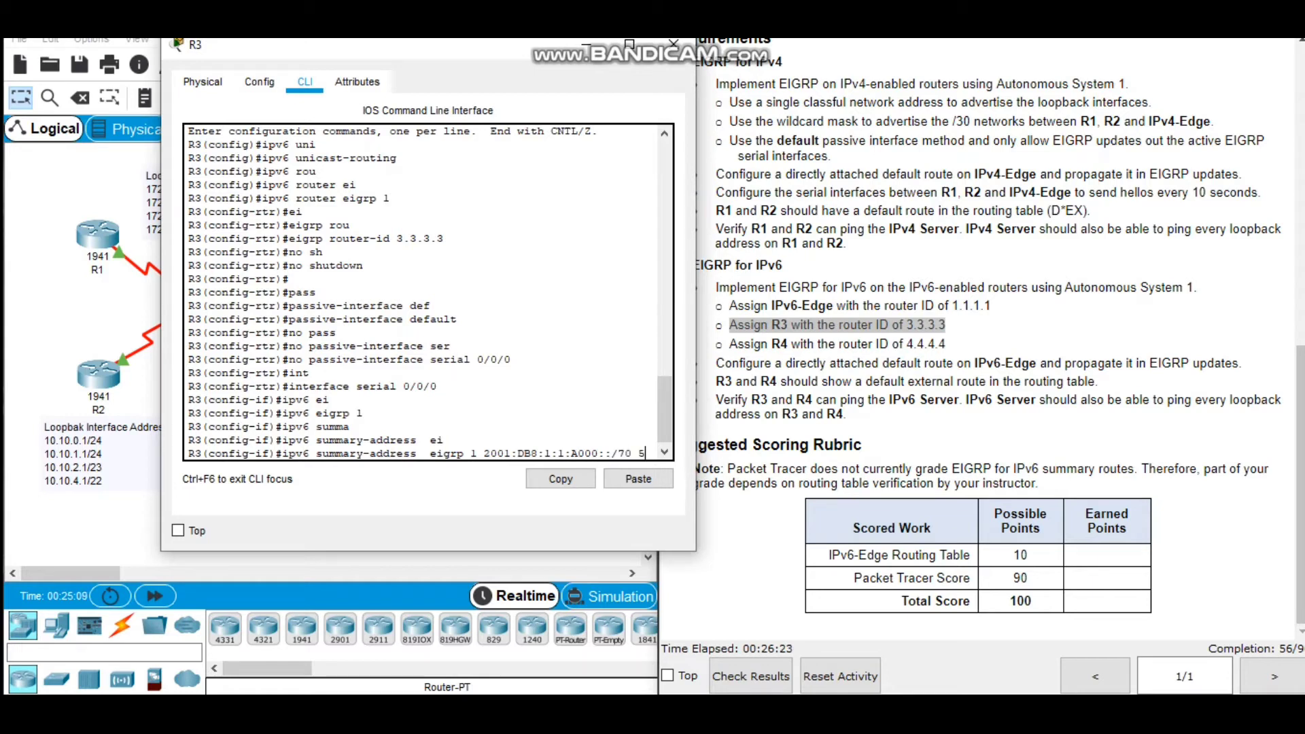
pyautogui.press('Return')
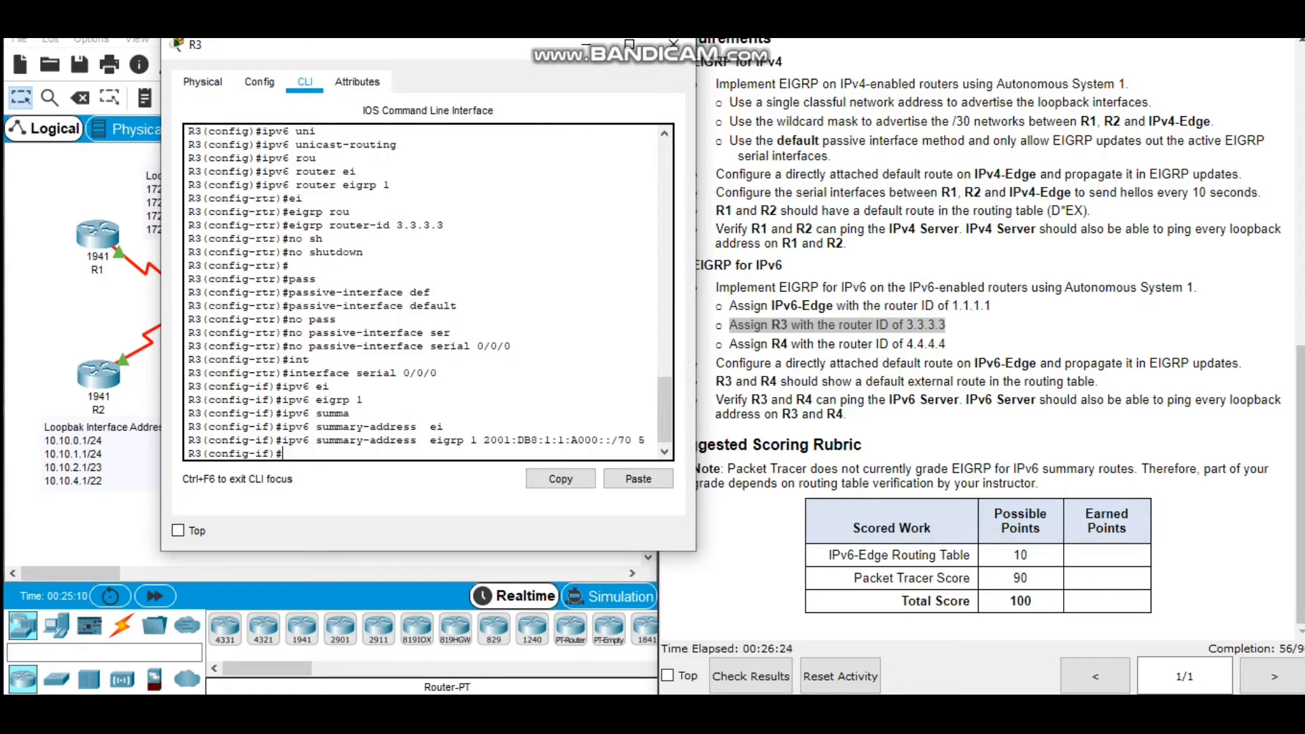
# Enable EIGRP for IPv6 with autonomous system 1 on R3's interface loopback0.
pyautogui.write('interface loop')
pyautogui.press('Tab')
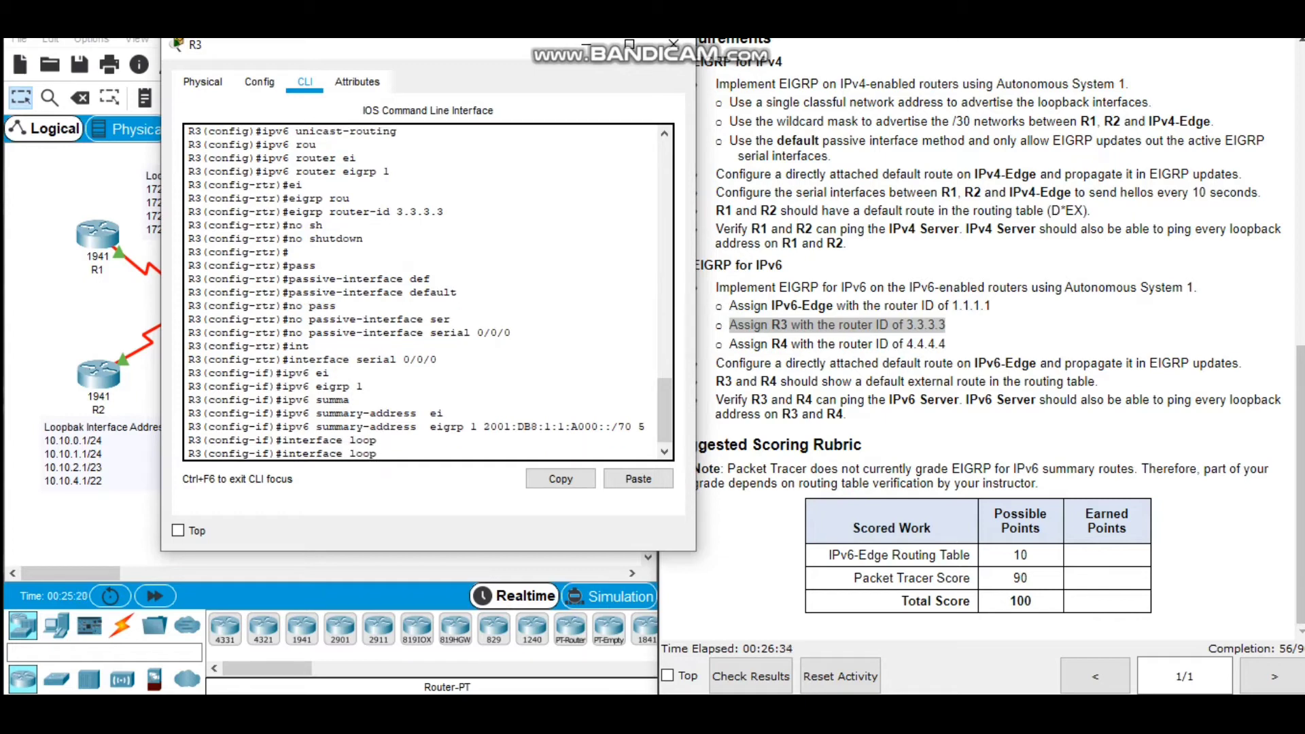
pyautogui.write('back0')
pyautogui.press('Return')
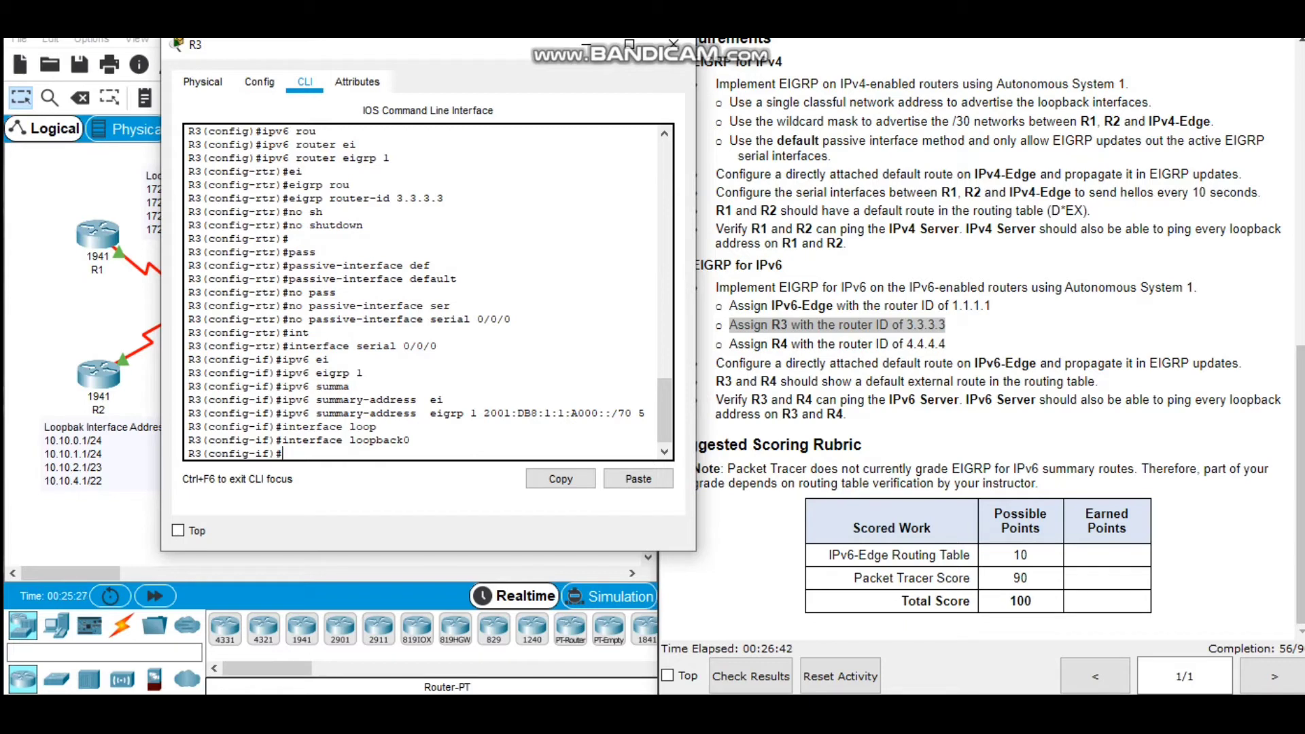
pyautogui.write('ipv6 ei')
pyautogui.press('Tab')
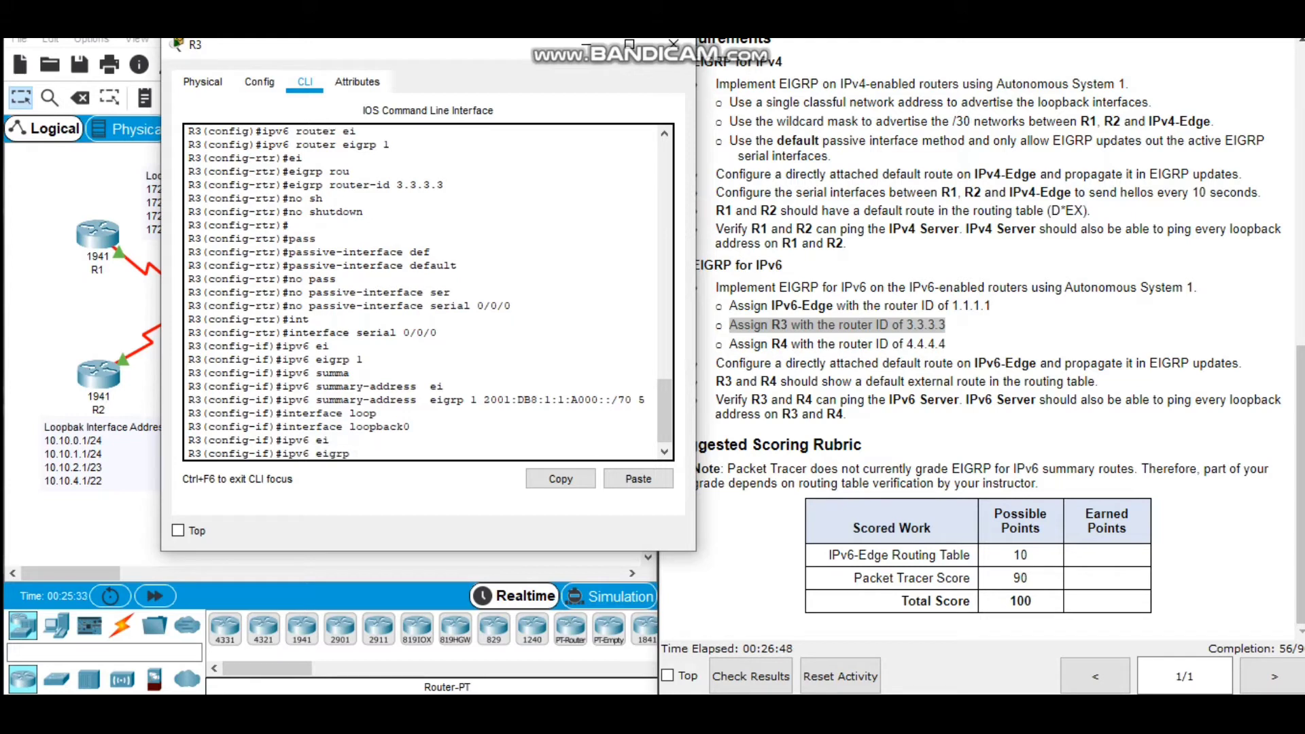
pyautogui.write('1')
pyautogui.press('Return')
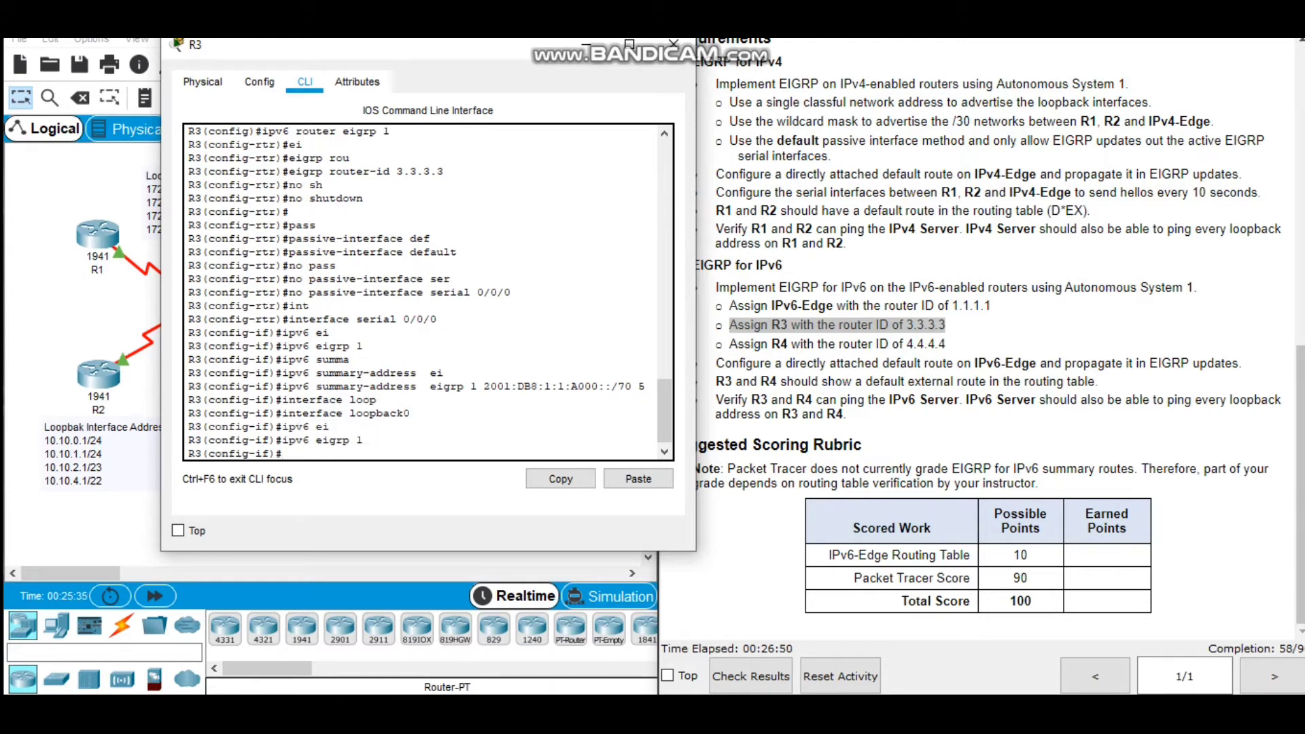
# Enable EIGRP for IPv6 with autonomous system 1 on R3's interface loopback1.
pyautogui.write('interface')
pyautogui.write('loopback1')
pyautogui.press('Return')
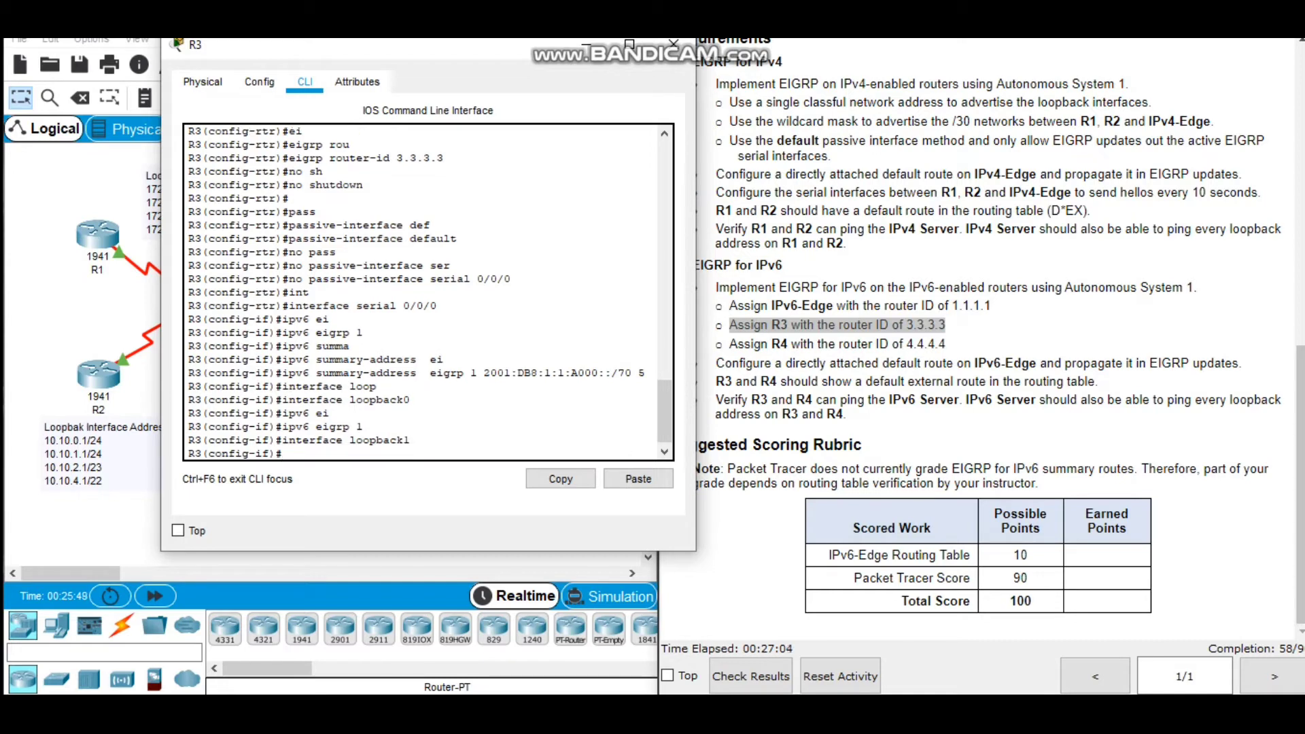
pyautogui.write('ipv6 eigrp 1')
pyautogui.press('Return')
# Enable EIGRP for IPv6 with autonomous system 1 on R3's interface loopback2.
pyautogui.write('interface loopback')
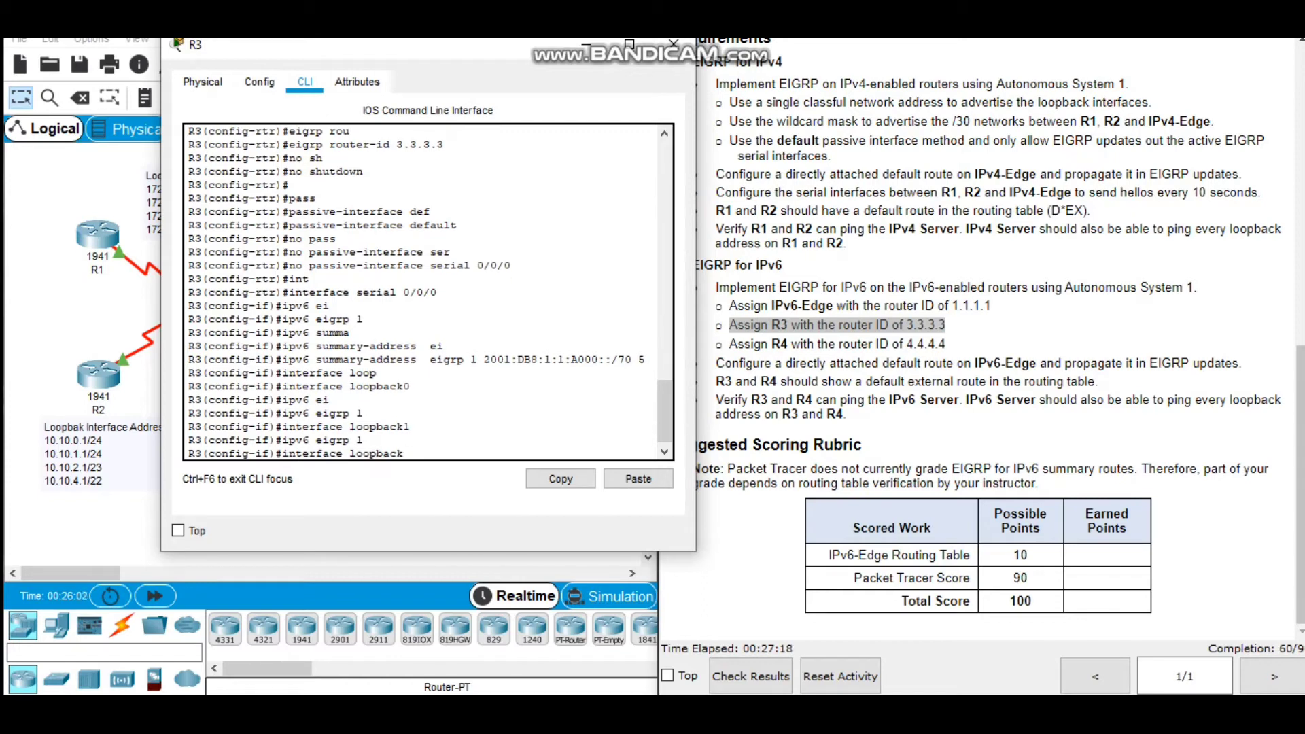
pyautogui.write('2')
pyautogui.press('Return')
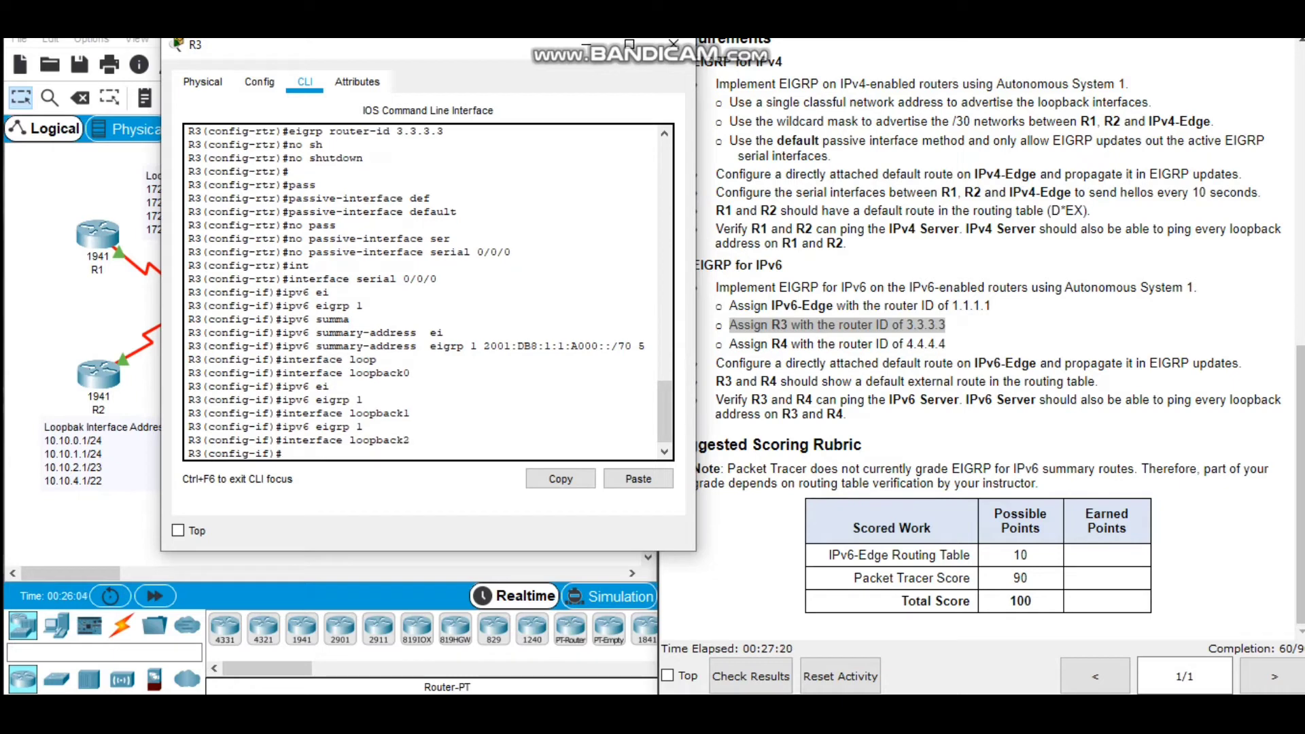
pyautogui.press('Up')
pyautogui.press('Up')
pyautogui.press('Return')
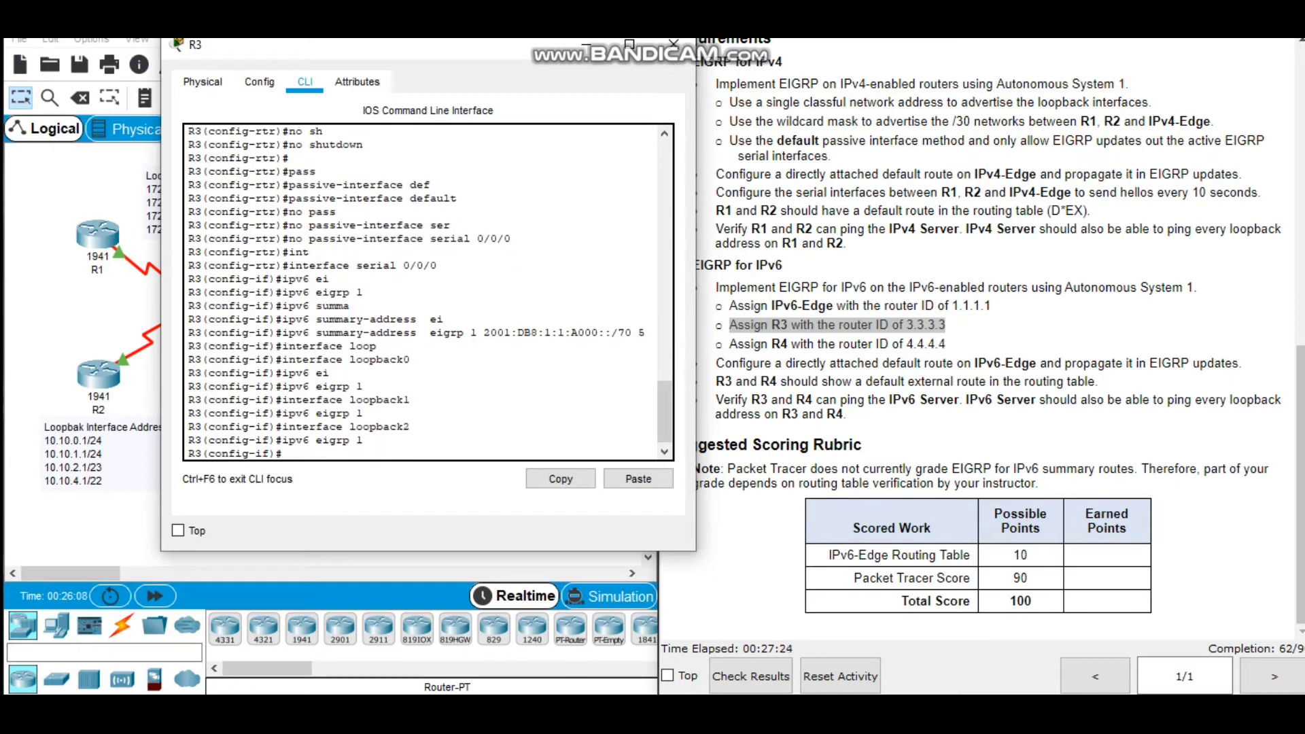
# Enable EIGRP for IPv6 with autonomous system 1 on R3's interface loopback3.
pyautogui.press('Up')
pyautogui.press('Up')
pyautogui.press('BackSpace')
pyautogui.write('3')
pyautogui.press('Return')
pyautogui.press('Up')
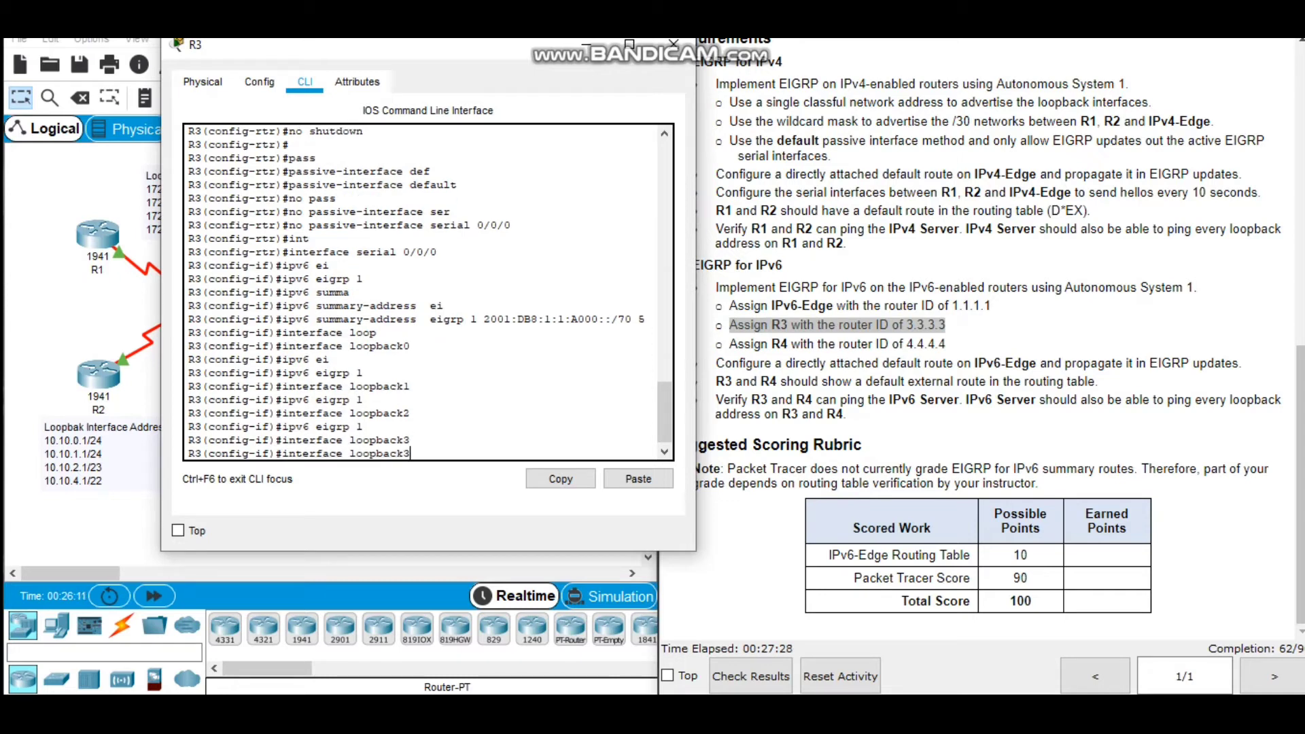
pyautogui.press('Up')
pyautogui.press('Return')
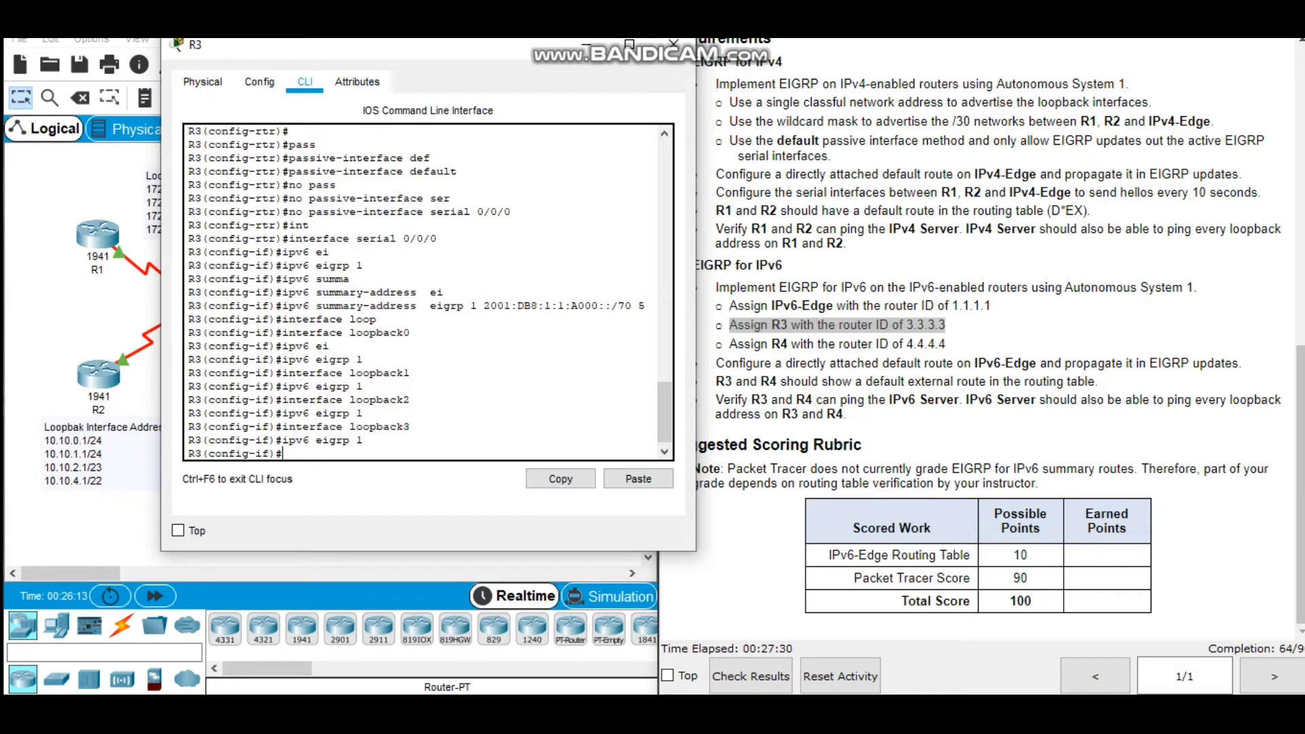
# End configuration mode on R3, save the configuration with write memory, and close the R3 window.
pyautogui.write('end')
pyautogui.press('Return')
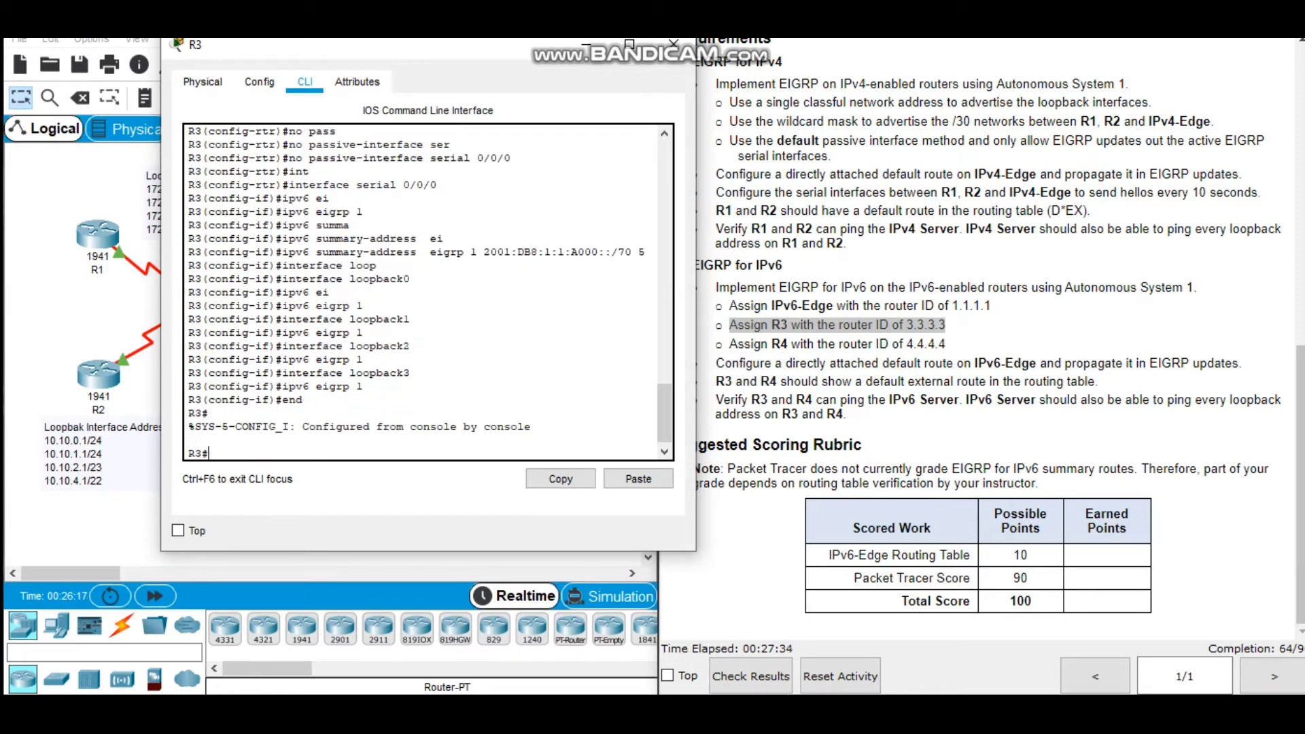
pyautogui.write('wri')
pyautogui.press('Tab')
pyautogui.write('me')
pyautogui.press('Tab')
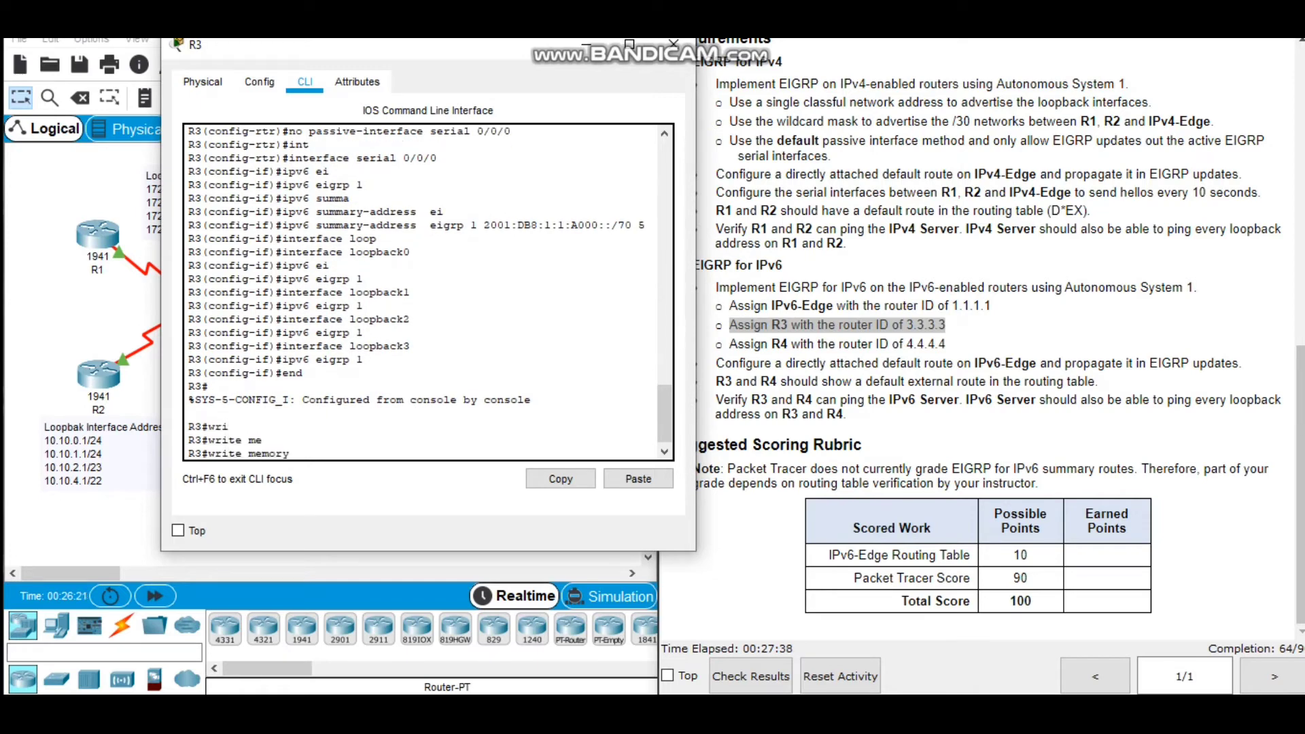
pyautogui.press('Return')
pyautogui.press('Return')
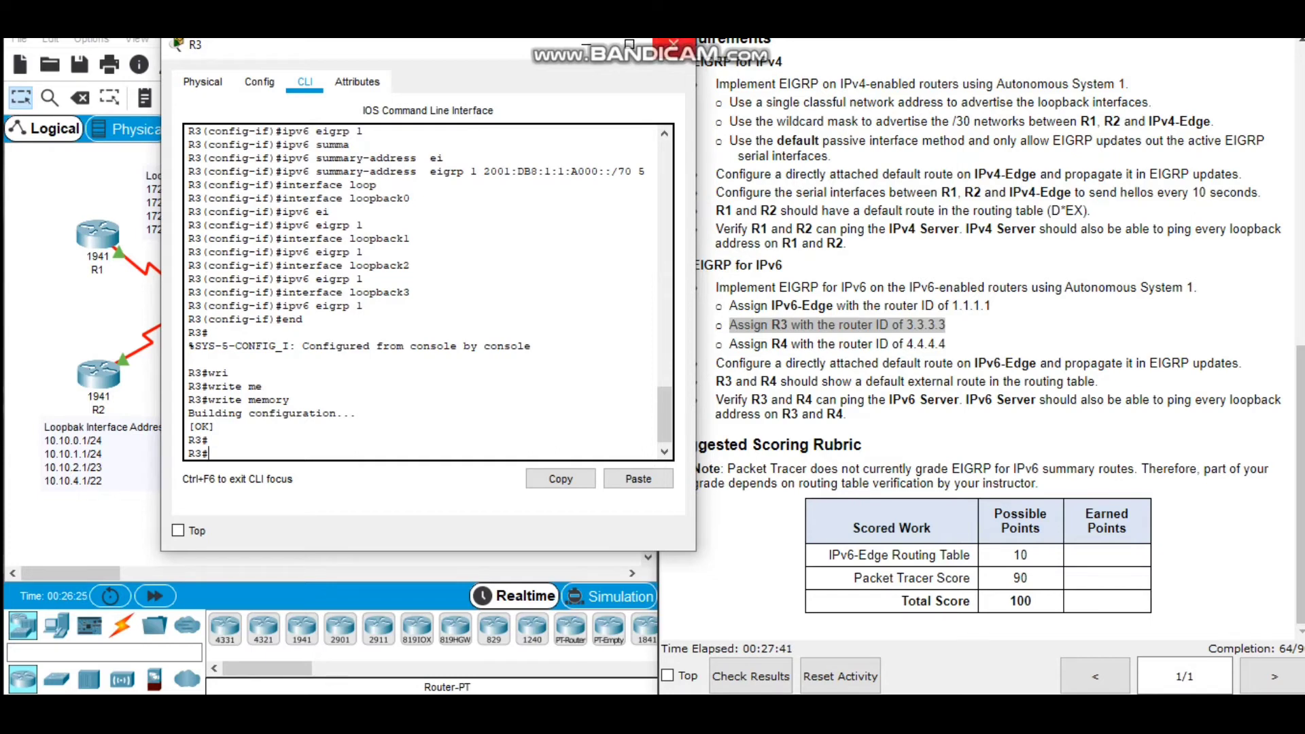
pyautogui.click(674, 44)
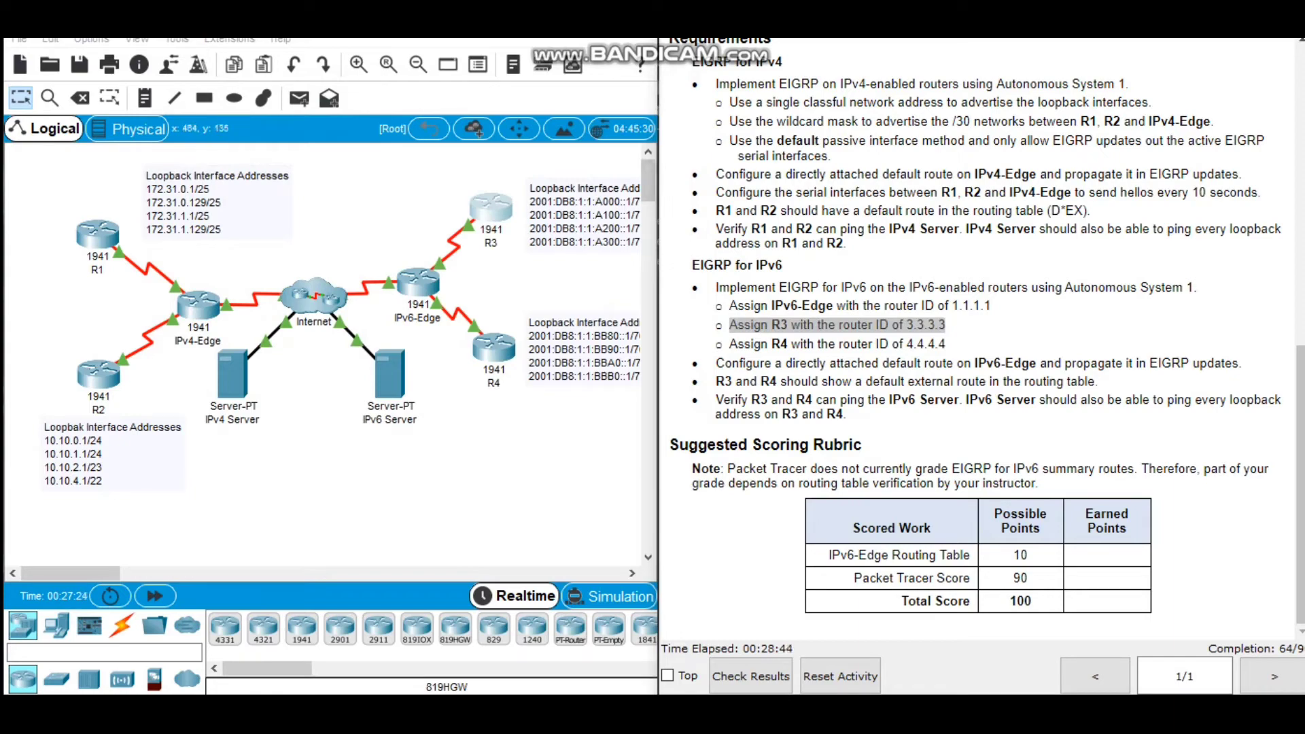
# Open the command line of router R4 and enter global configuration mode.
pyautogui.click(494, 348)
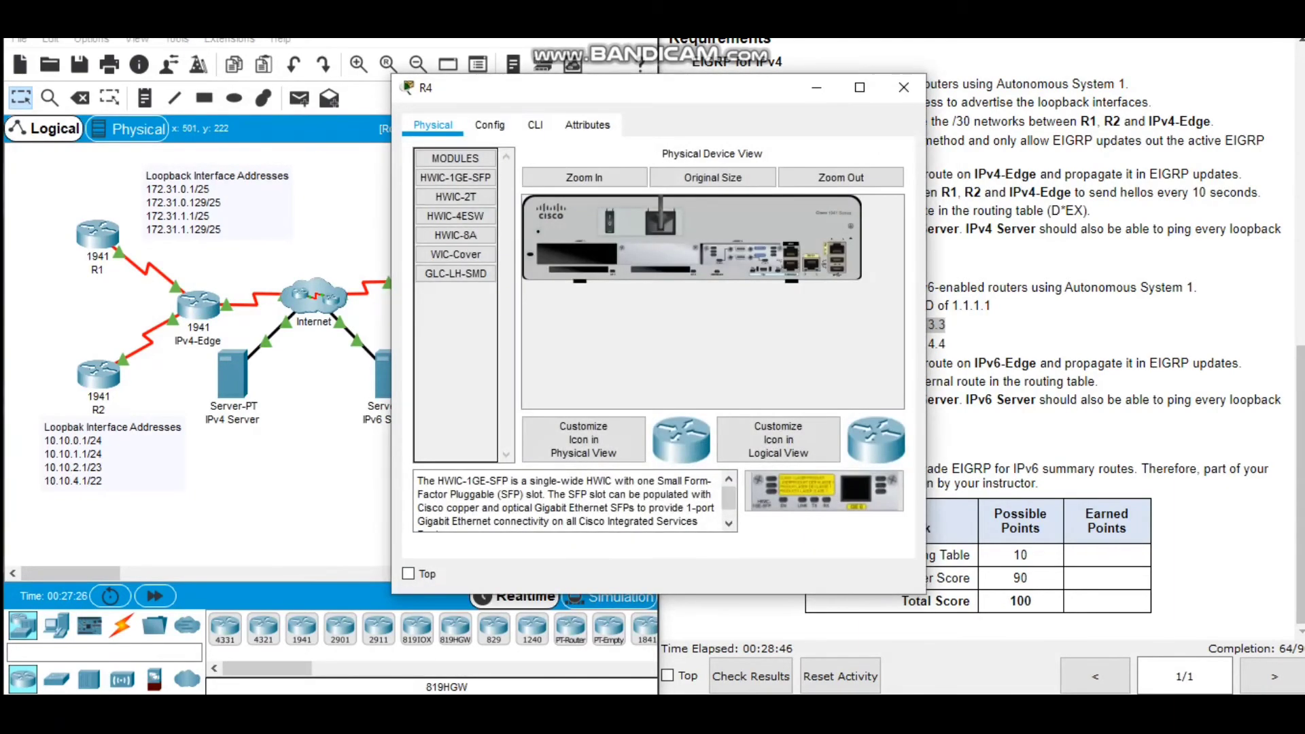
pyautogui.click(535, 125)
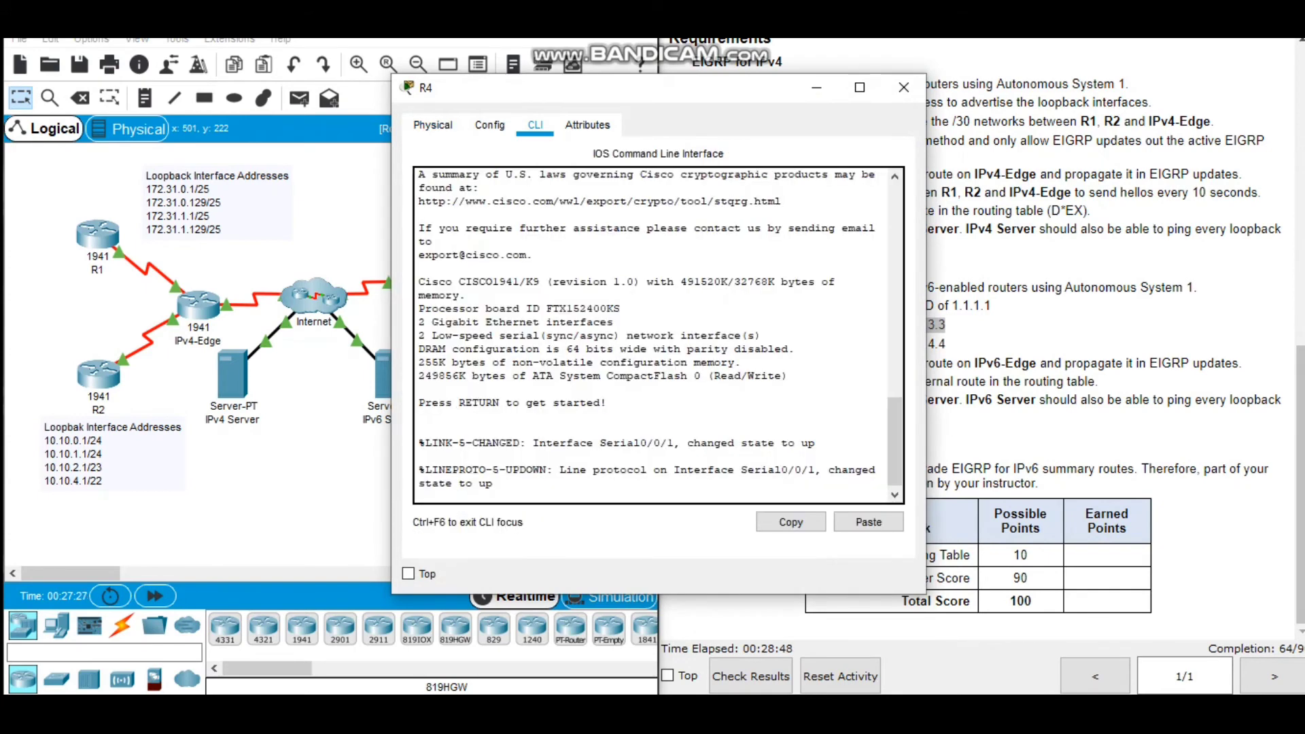
pyautogui.moveTo(616, 91); pyautogui.dragTo(302, 115)
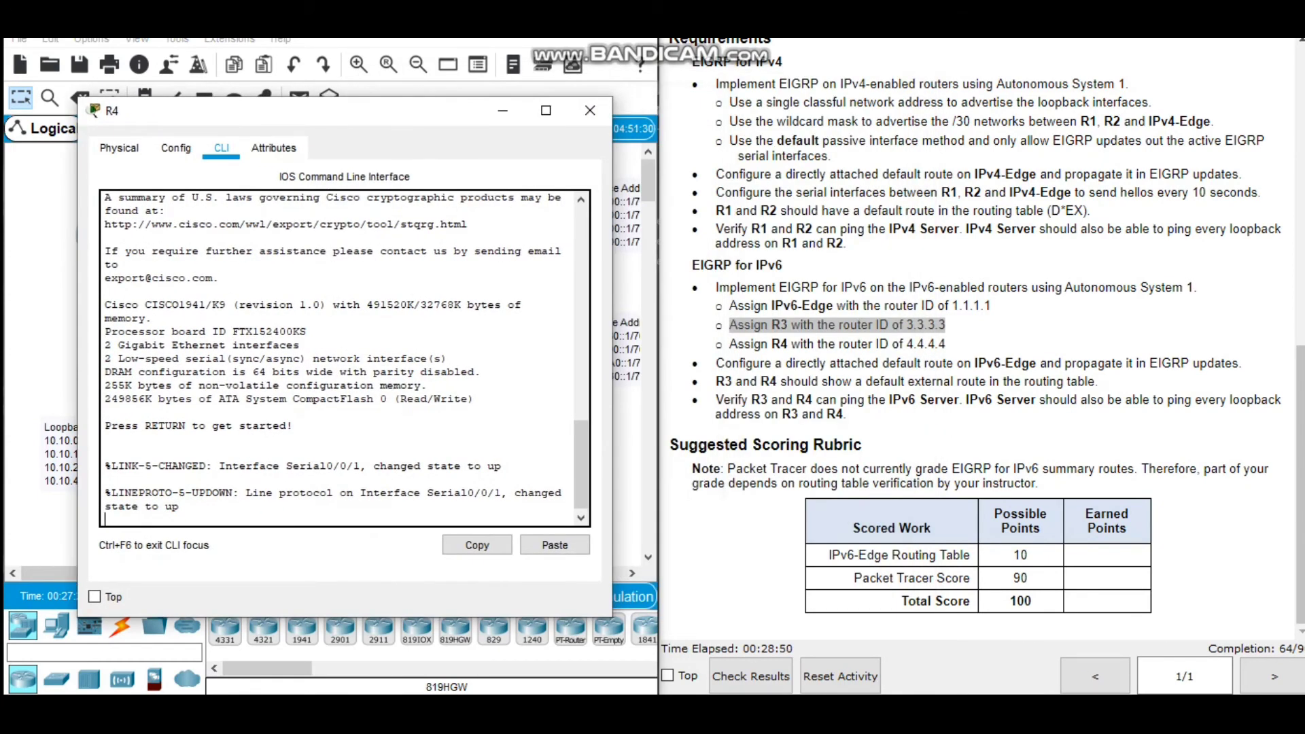
pyautogui.press('Return')
pyautogui.press('Return')
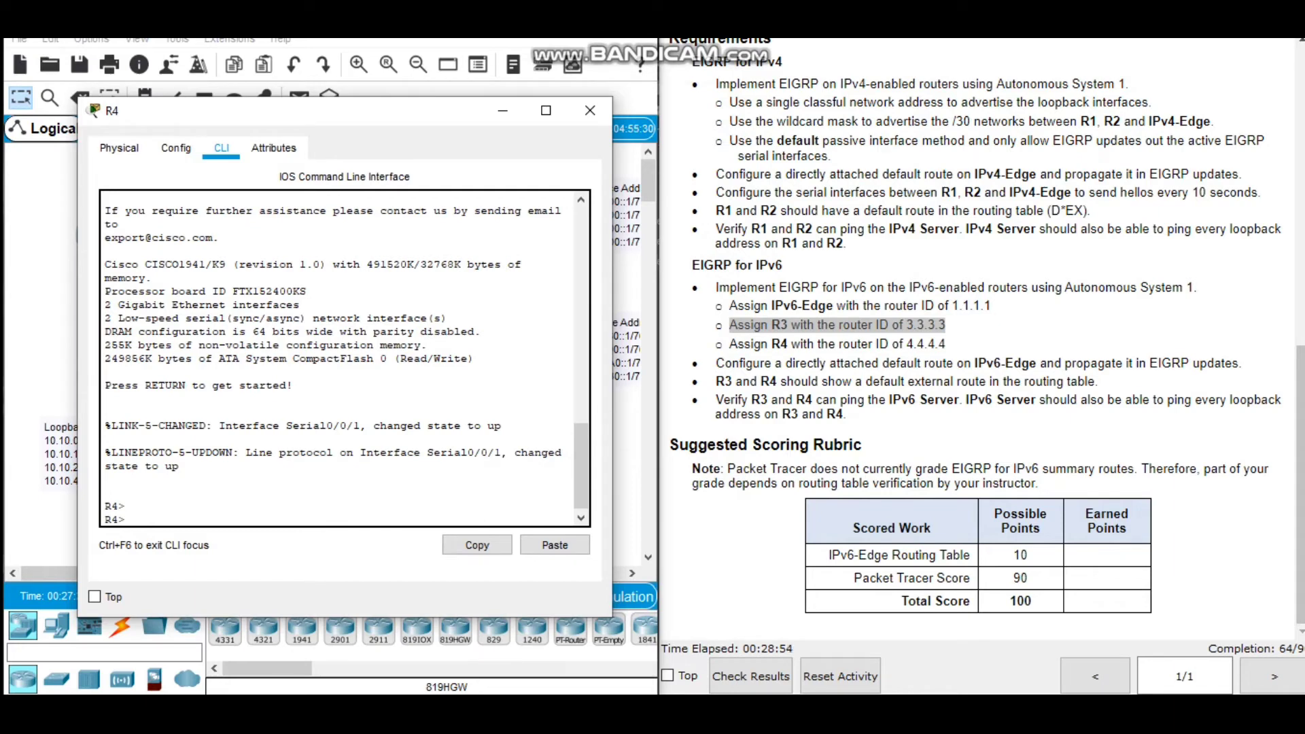
pyautogui.write('en')
pyautogui.press('Return')
pyautogui.write('conf t')
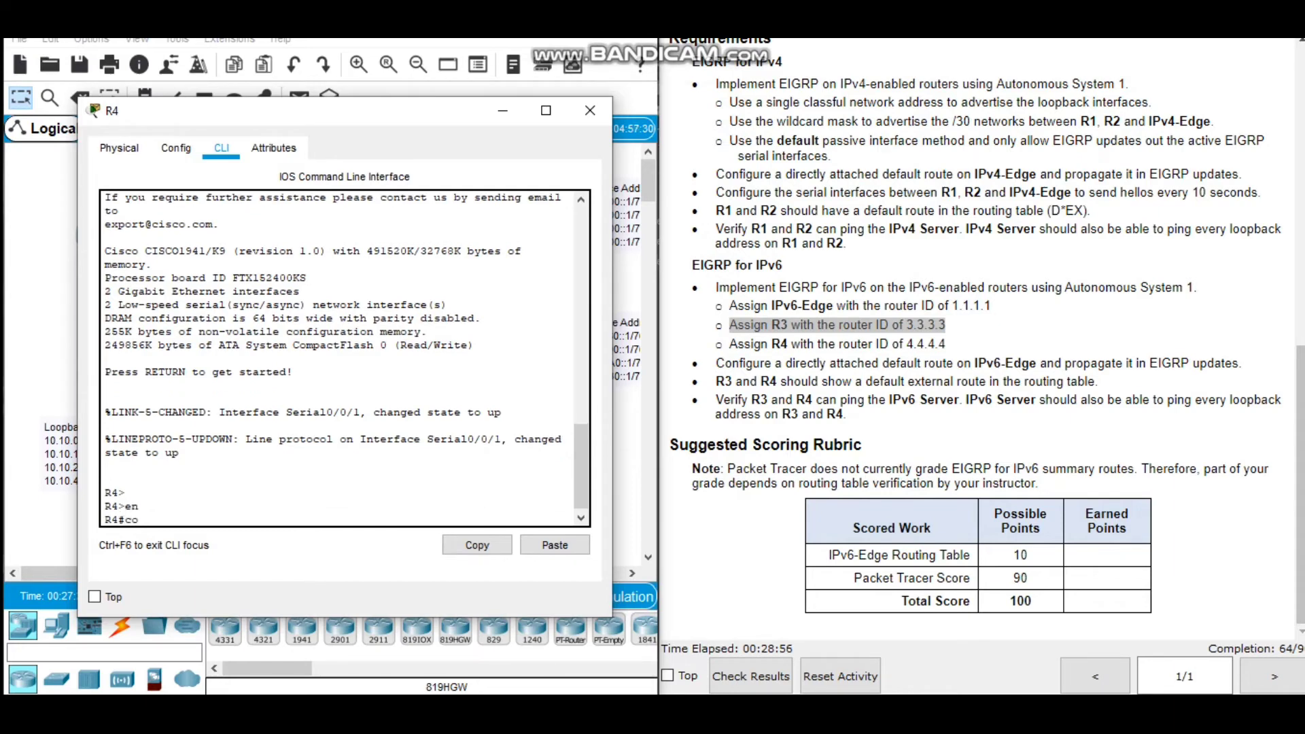
pyautogui.press('Return')
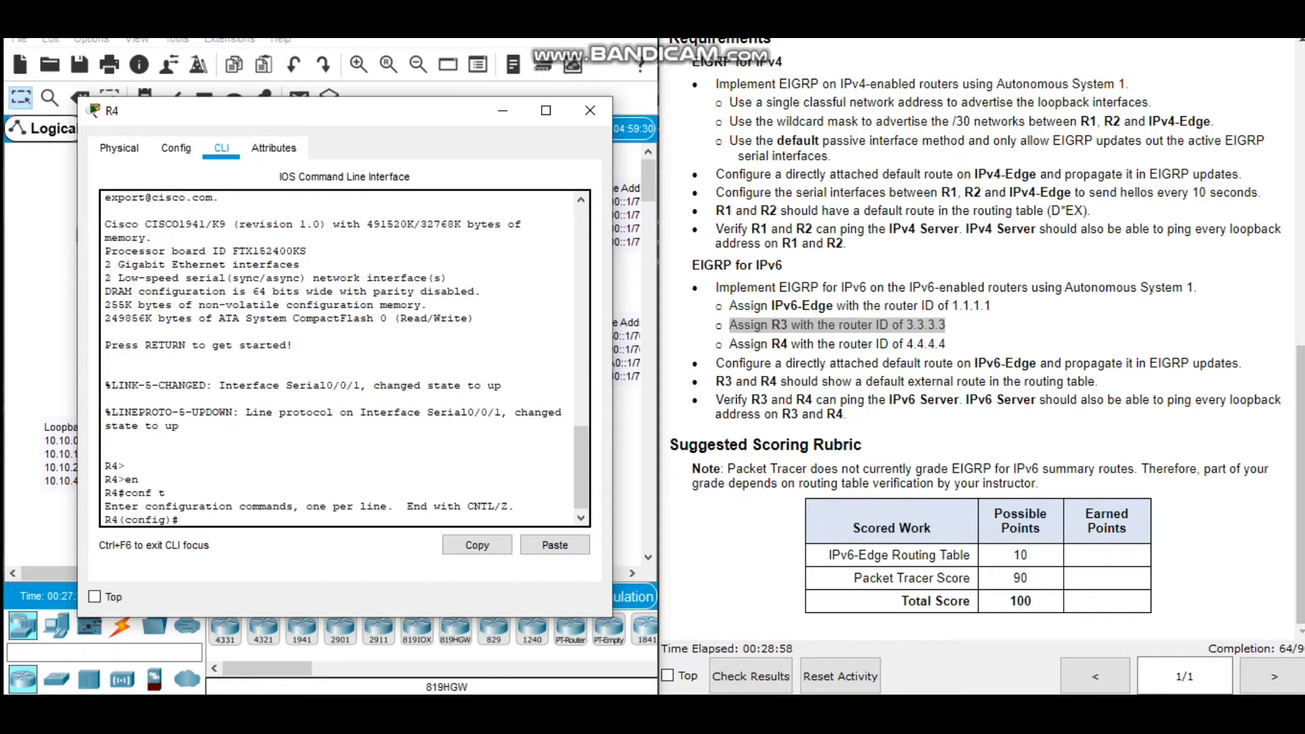
# Enable IPv6 unicast routing on R4.
pyautogui.write('ipv6 uni')
pyautogui.press('Tab')
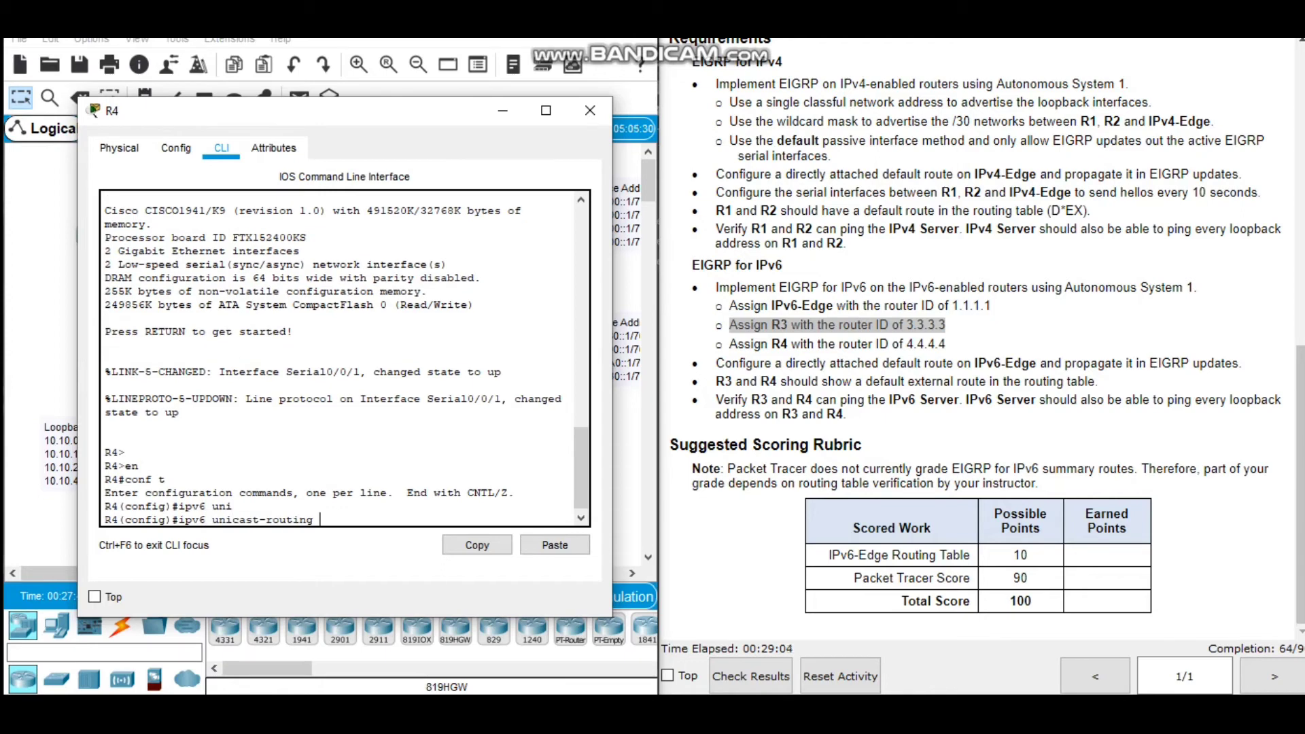
pyautogui.press('Return')
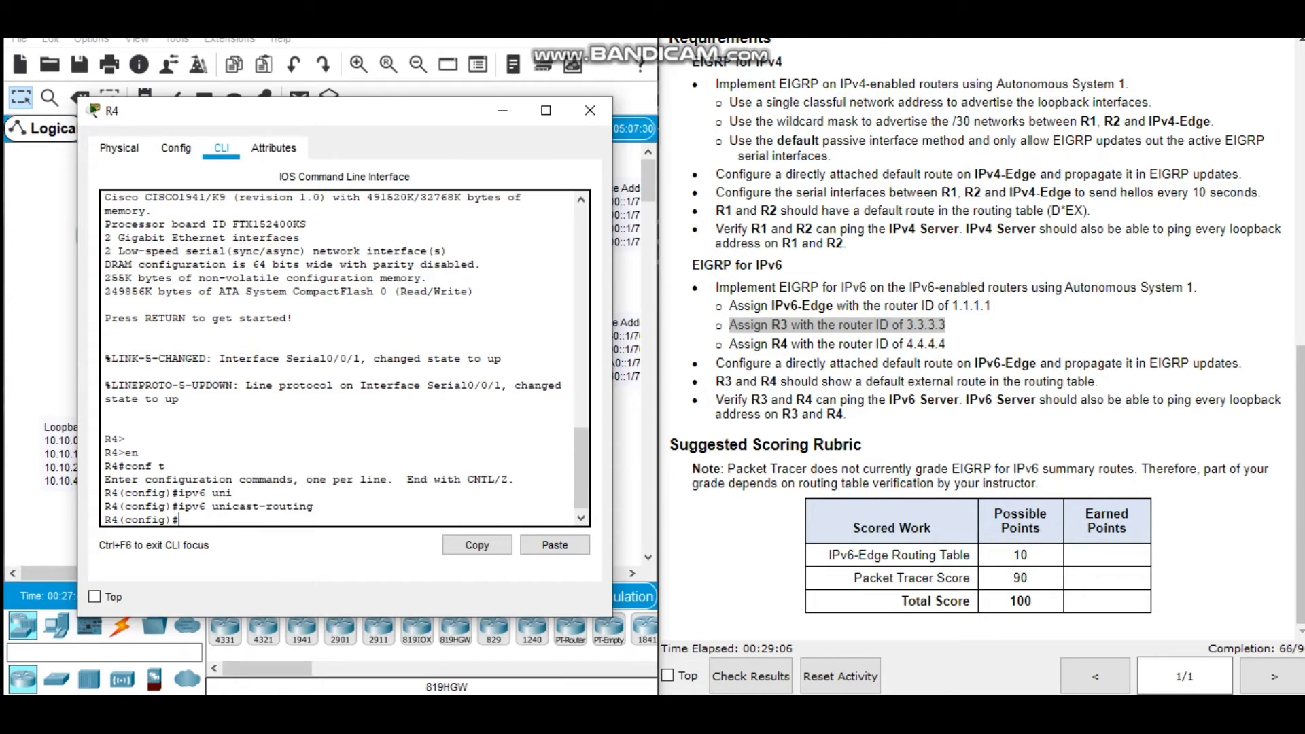
# Start the EIGRP for IPv6 routing process with autonomous system 1 on R4.
pyautogui.write('ipv6 rout')
pyautogui.press('Tab')
pyautogui.write('er')
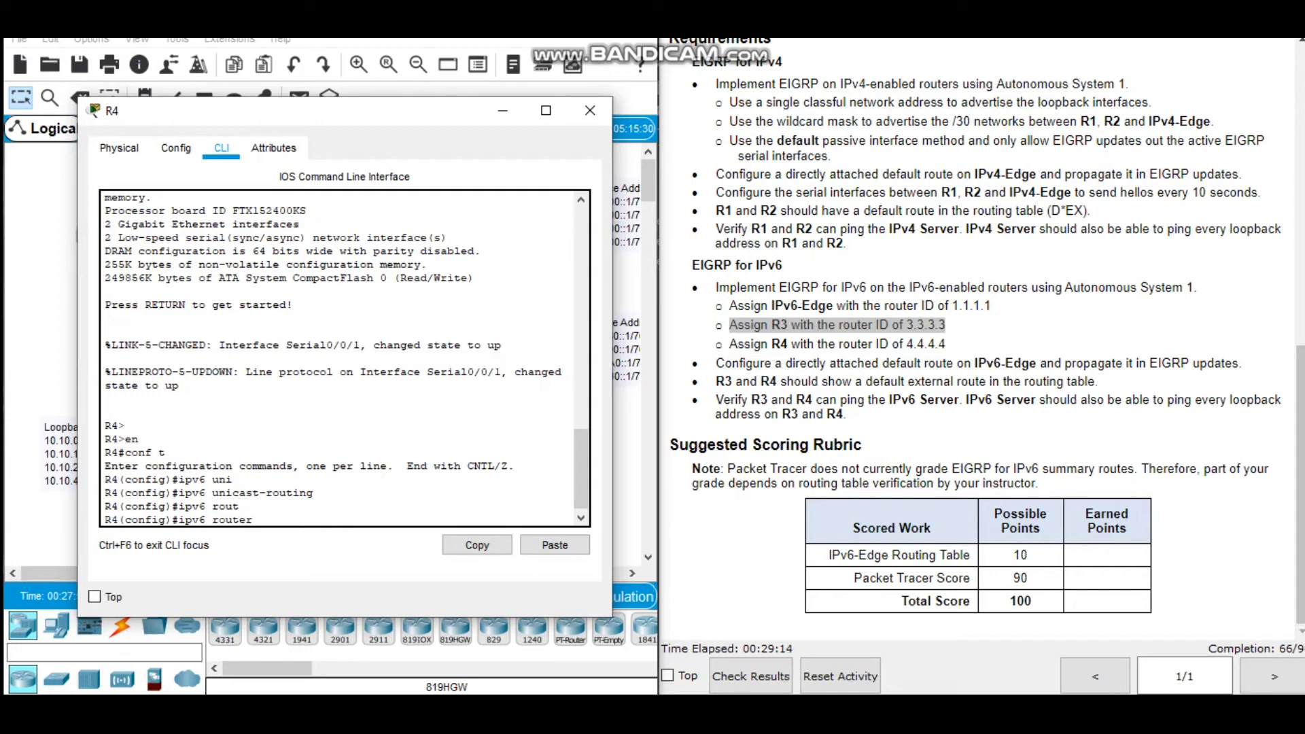
pyautogui.write('-')
pyautogui.press('Tab')
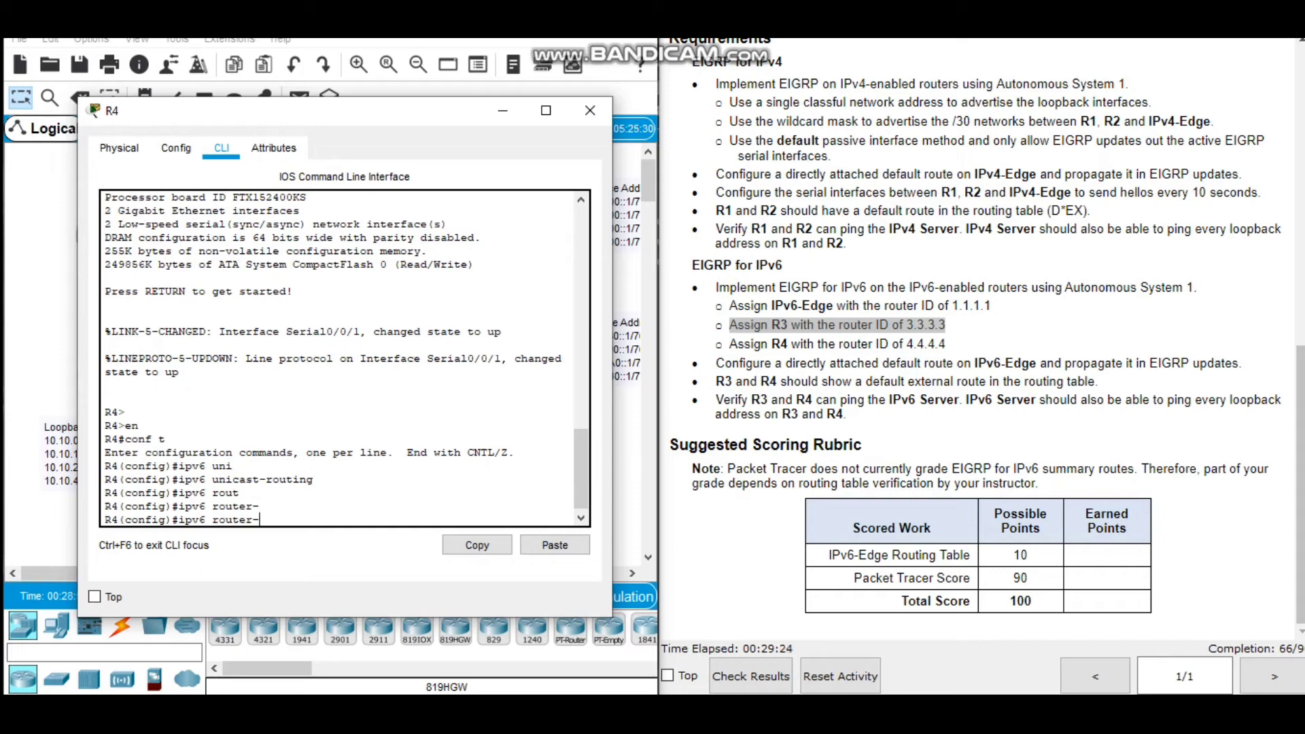
pyautogui.press('Return')
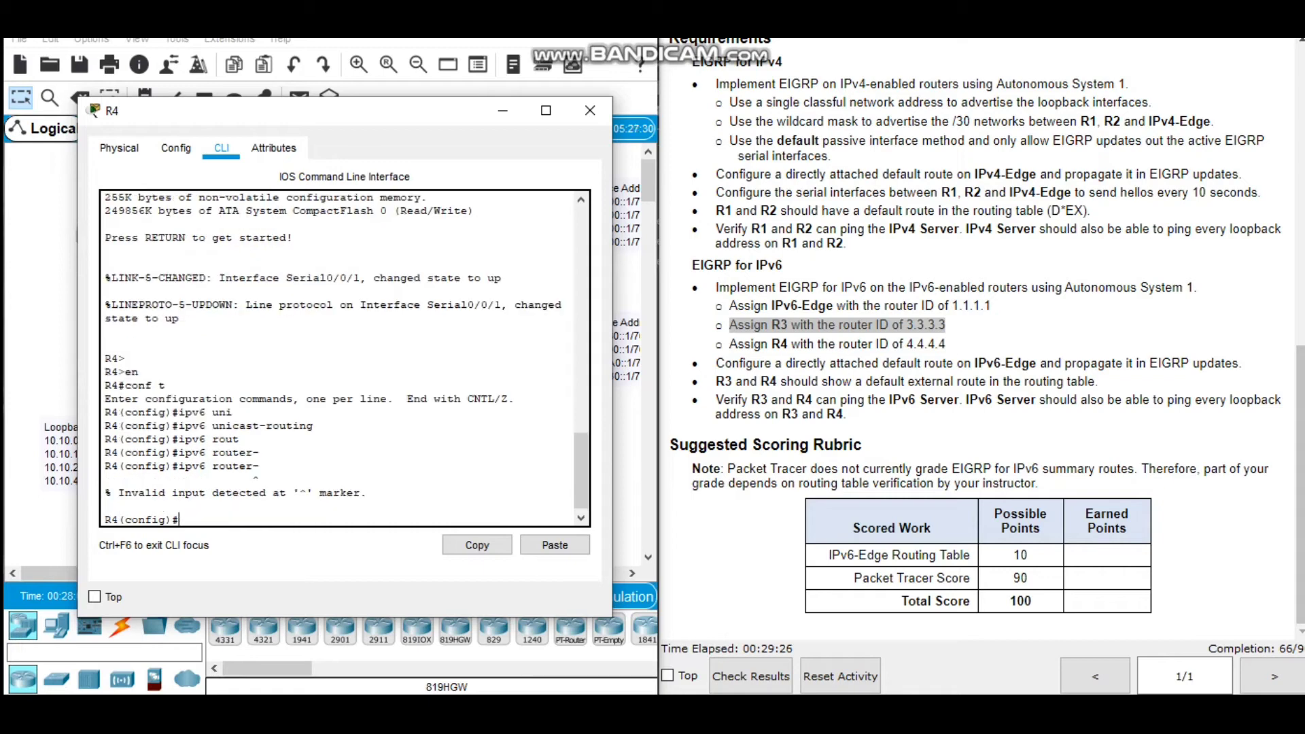
pyautogui.press('Up')
pyautogui.press('BackSpace')
pyautogui.write('ei')
pyautogui.press('Tab')
pyautogui.write('1')
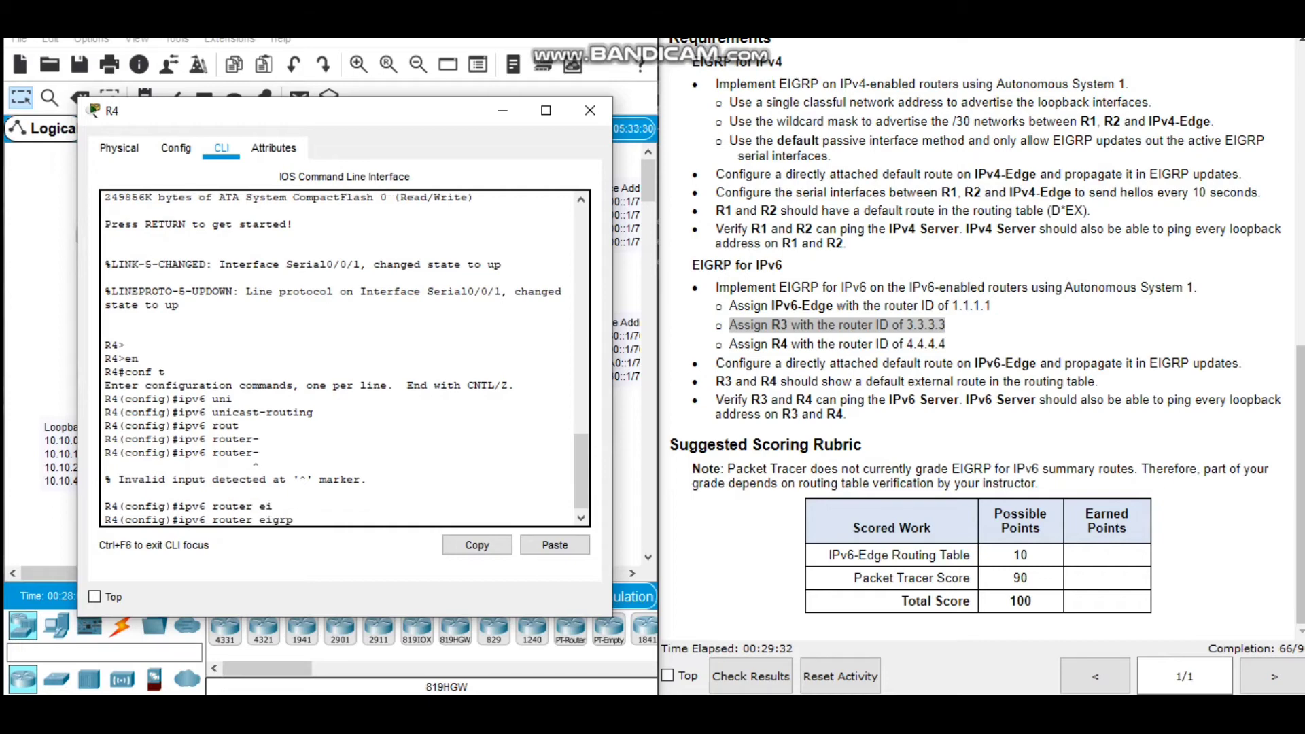
pyautogui.press('Return')
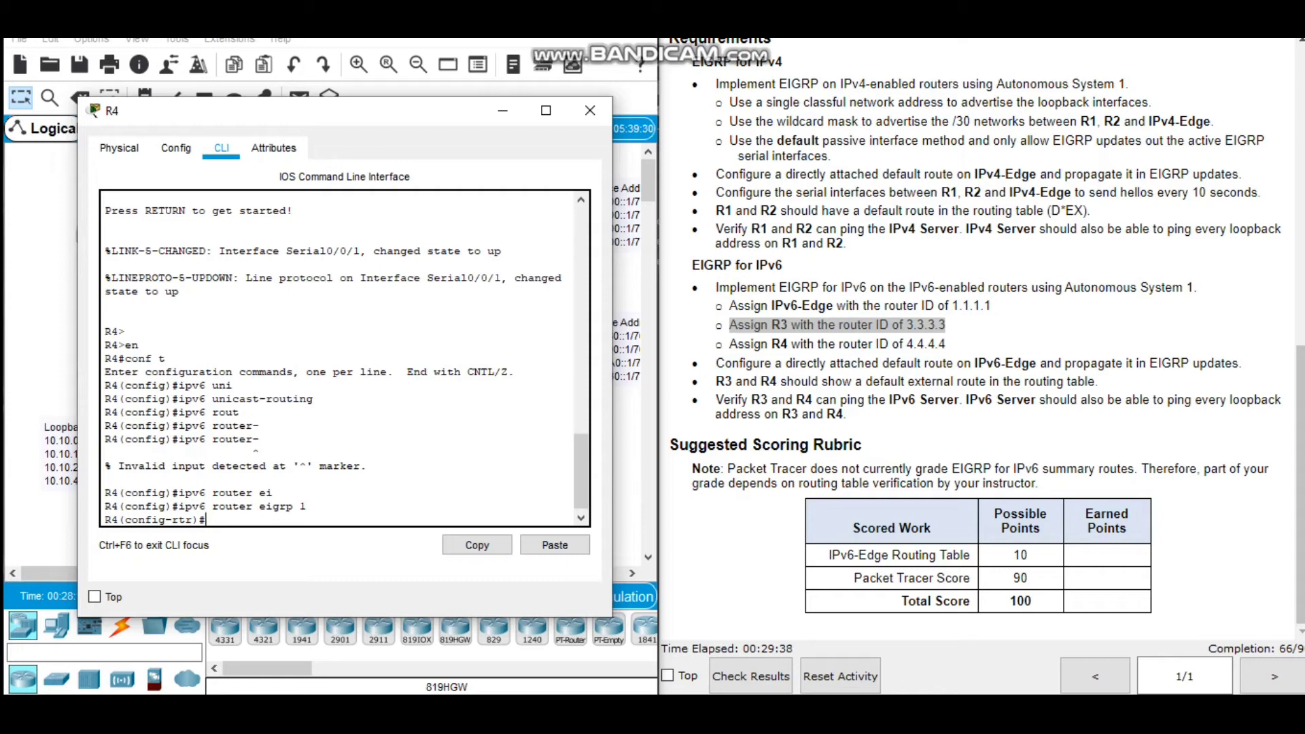
# Assign R4 the EIGRP router ID 4.4.4.4 in its IPv6 EIGRP process.
pyautogui.write('ei')
pyautogui.press('Tab')
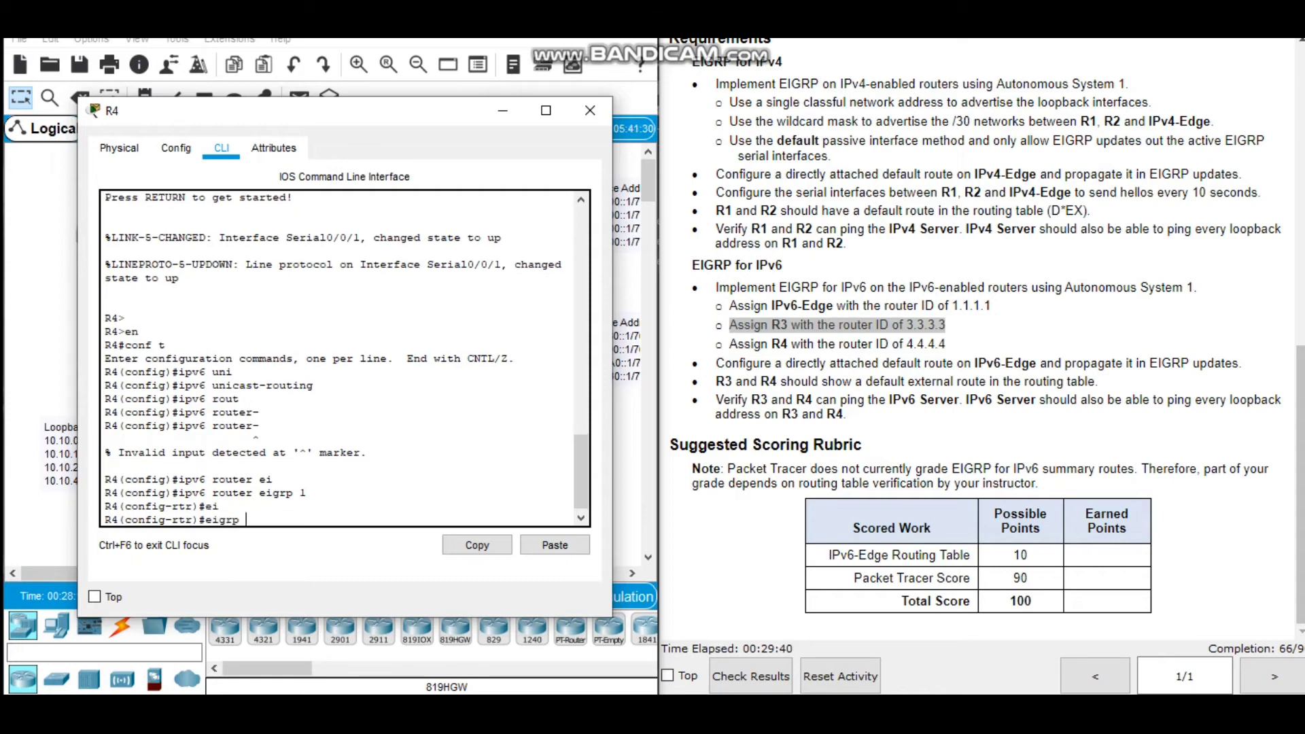
pyautogui.write('ro')
pyautogui.press('Tab')
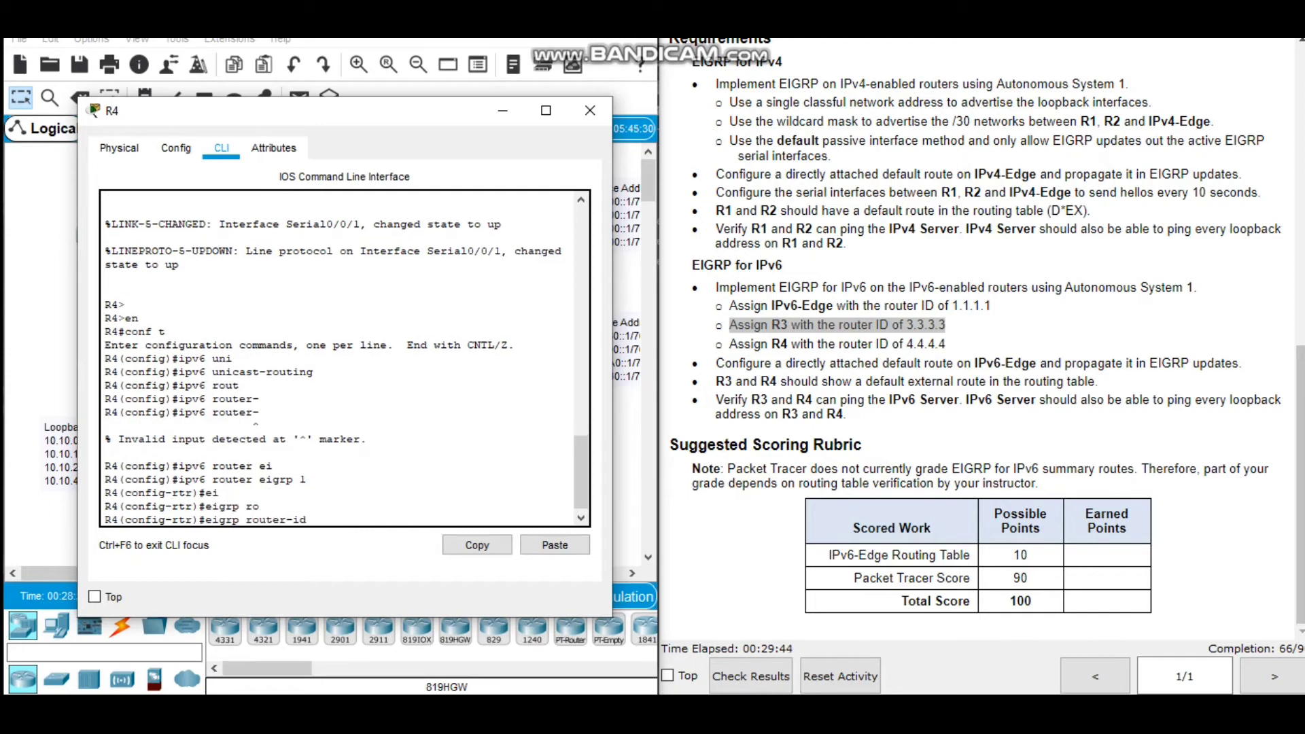
pyautogui.click(731, 345)
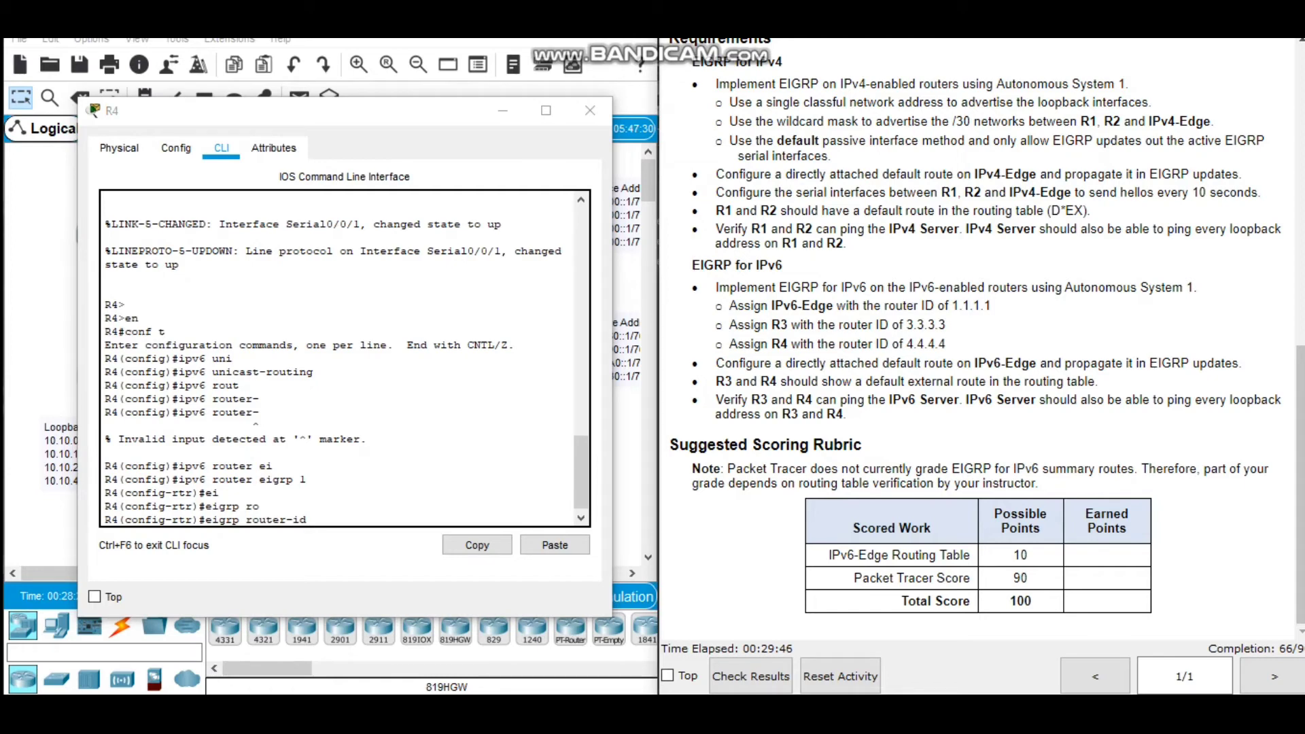
pyautogui.moveTo(727, 344); pyautogui.dragTo(946, 344)
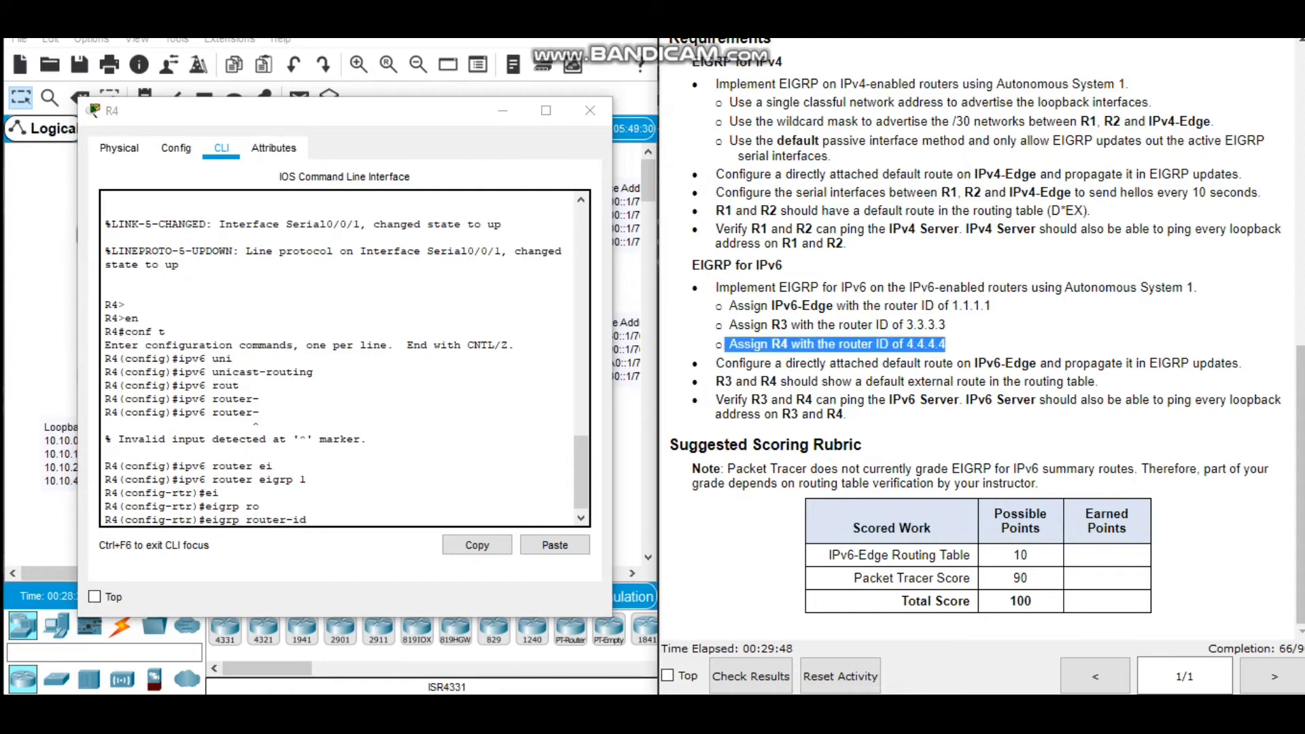
pyautogui.click(313, 519)
pyautogui.write('4.4.4.4')
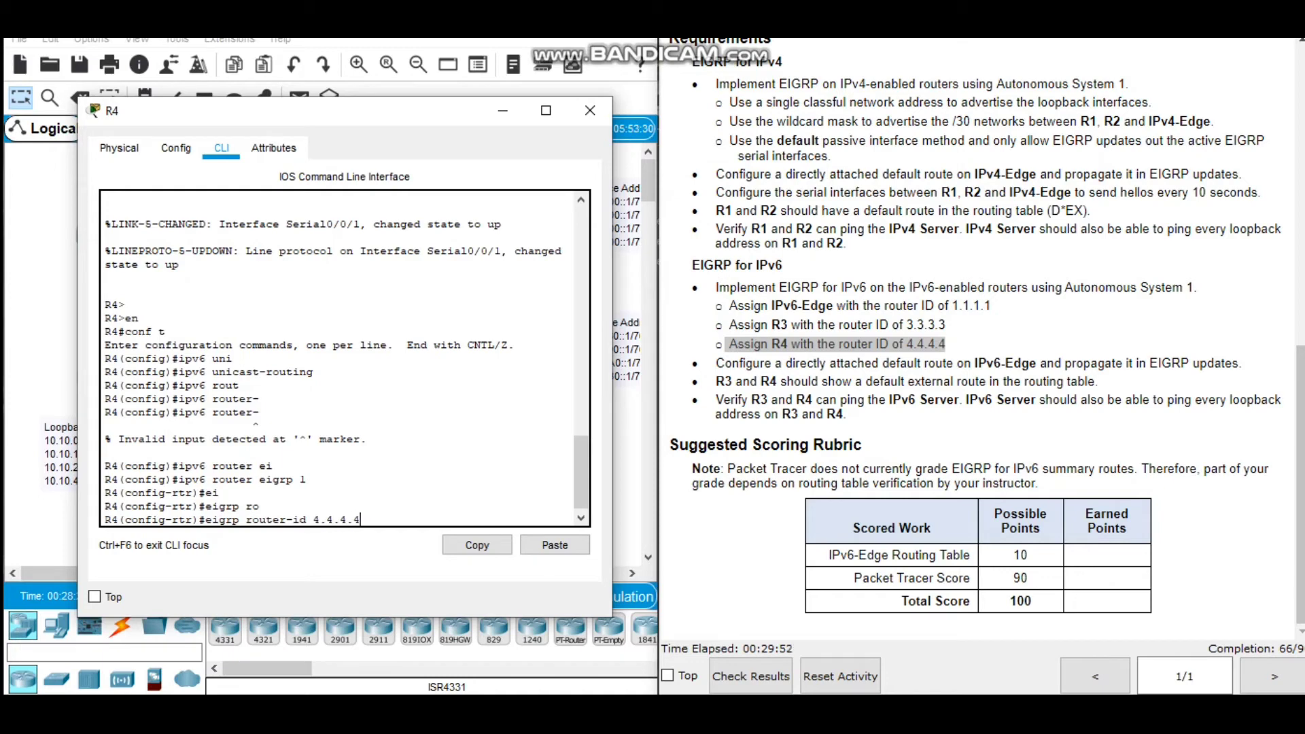
pyautogui.press('Return')
# Activate R4's IPv6 EIGRP process with no shutdown.
pyautogui.write('nfig-rtr)#n')
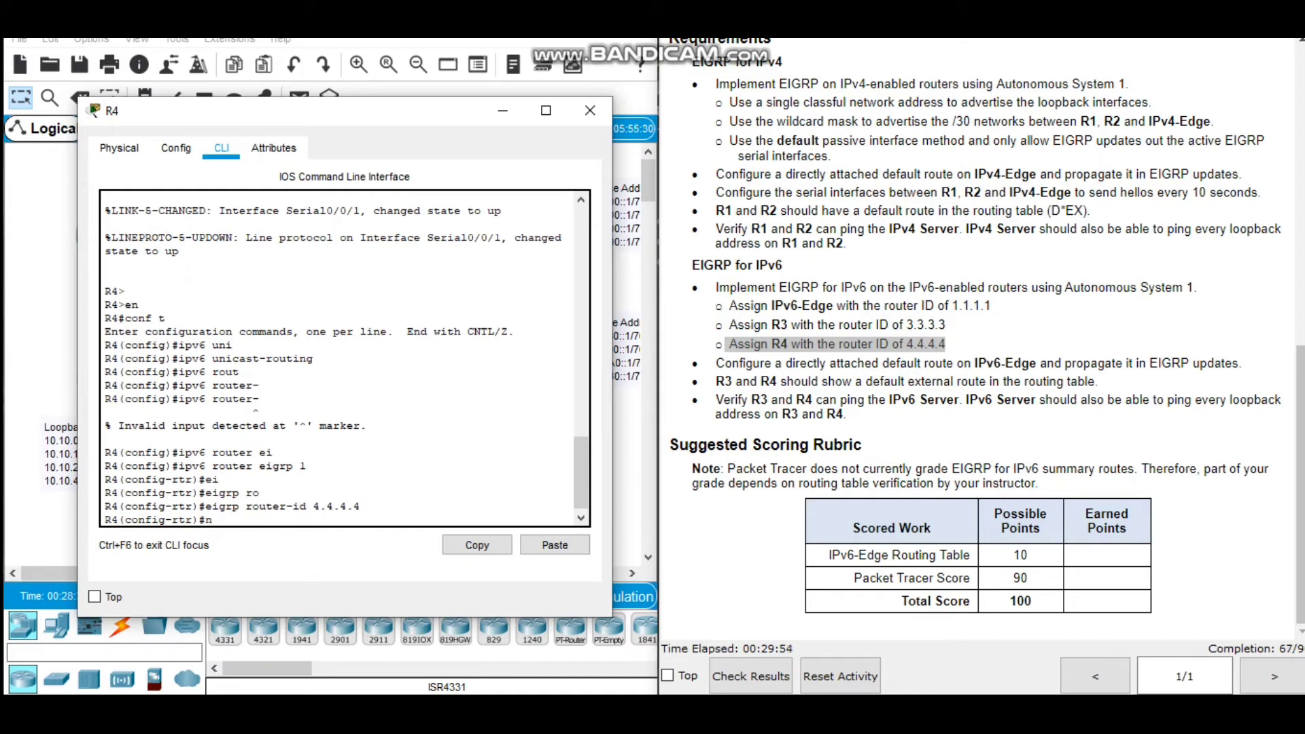
pyautogui.write('o sh')
pyautogui.press('Tab')
pyautogui.press('Return')
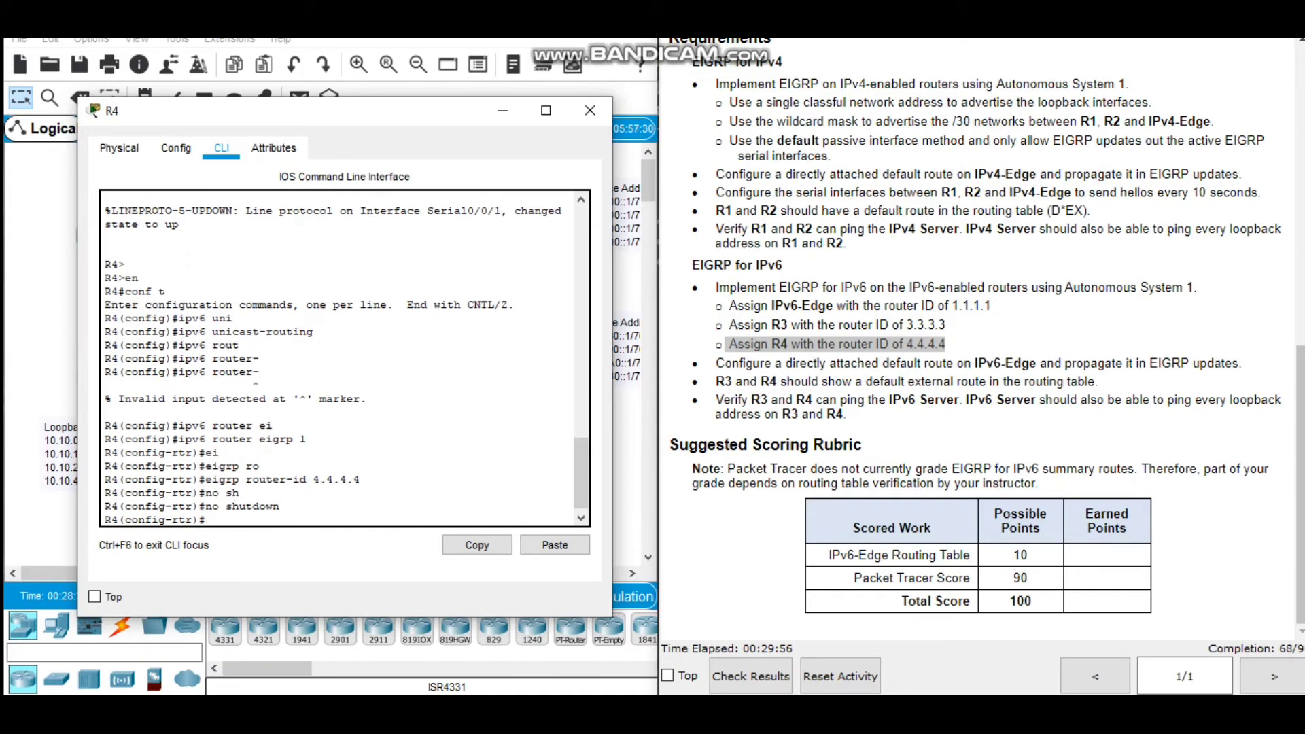
# Make all interfaces passive by default in R4's IPv6 EIGRP process.
pyautogui.write('pass')
pyautogui.press('Tab')
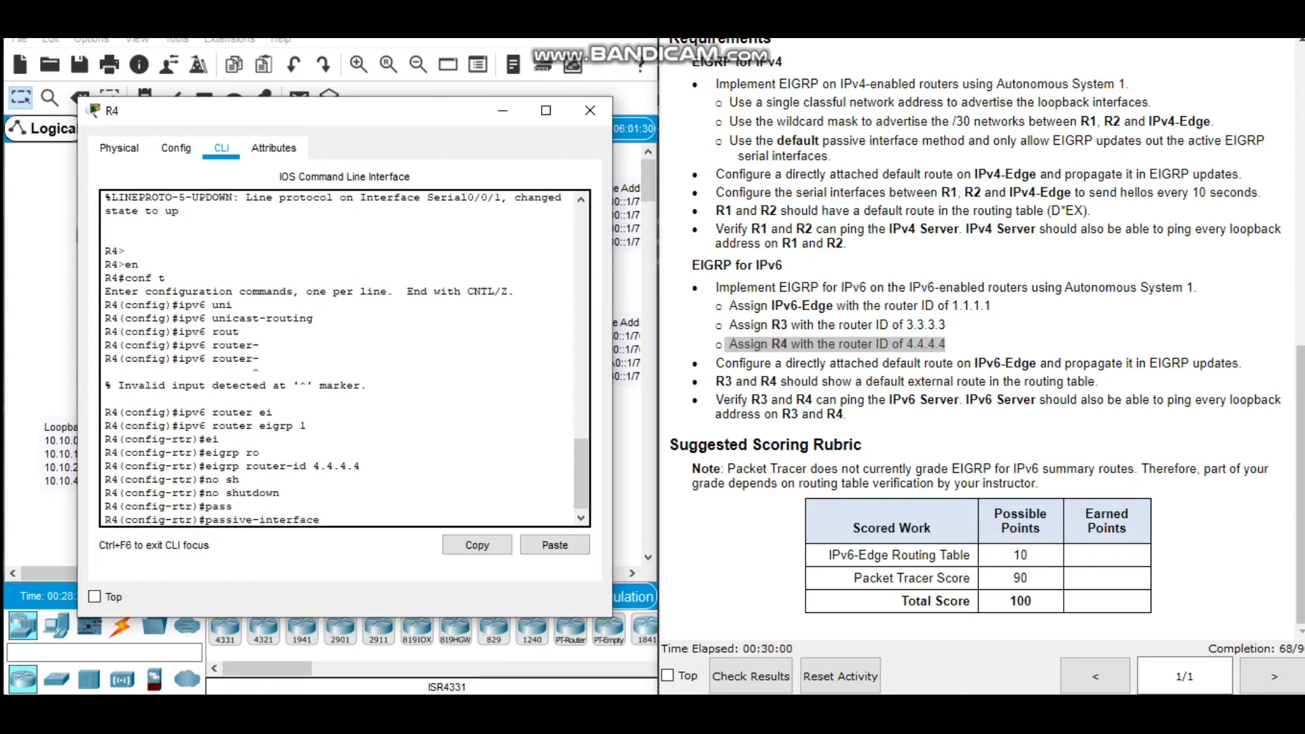
pyautogui.write('def')
pyautogui.press('Tab')
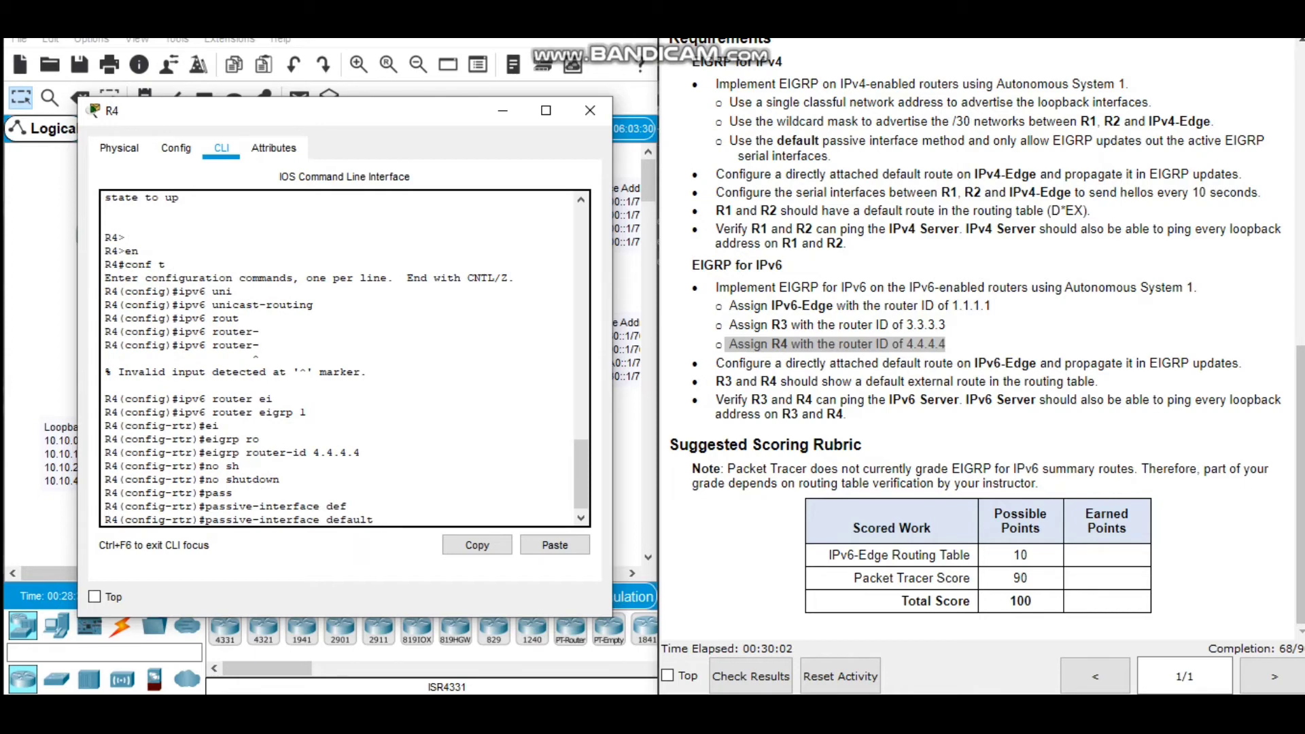
pyautogui.press('Return')
# Exclude serial 0/0/1 from the passive interfaces in R4's IPv6 EIGRP process.
pyautogui.write('no')
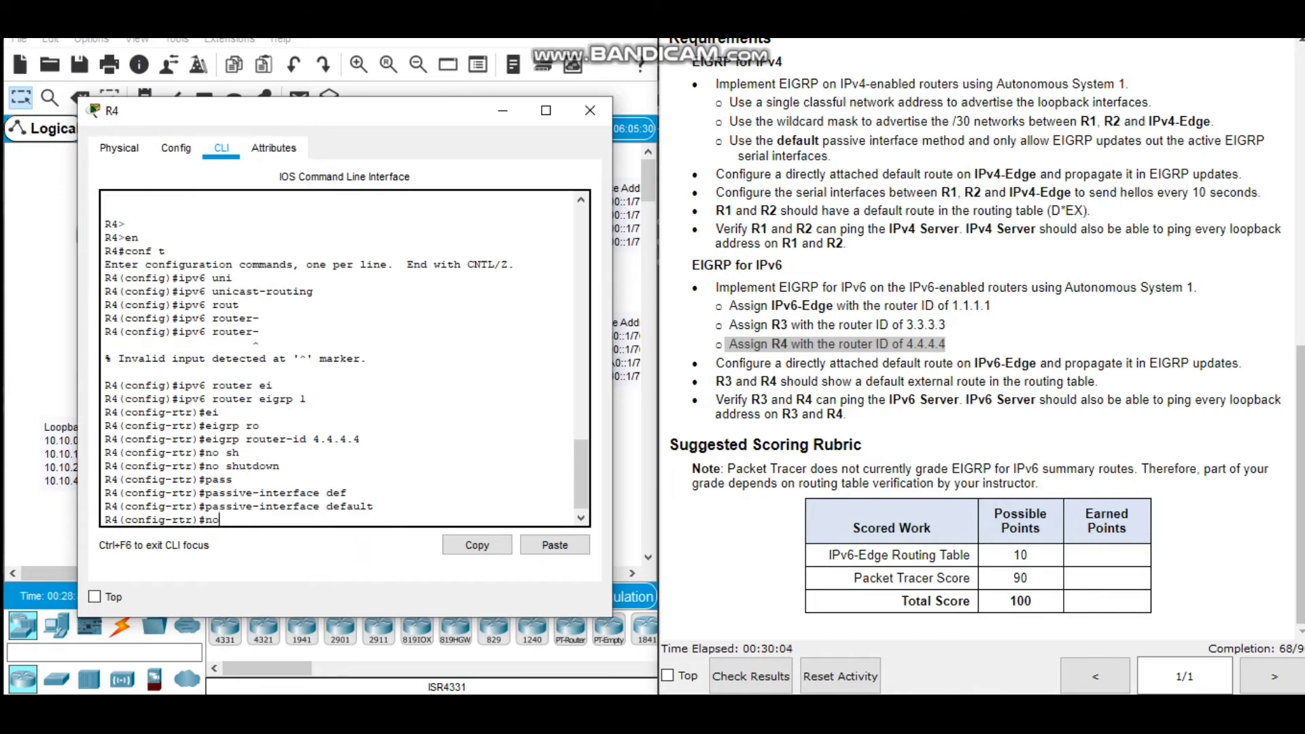
pyautogui.write(' pass')
pyautogui.press('Tab')
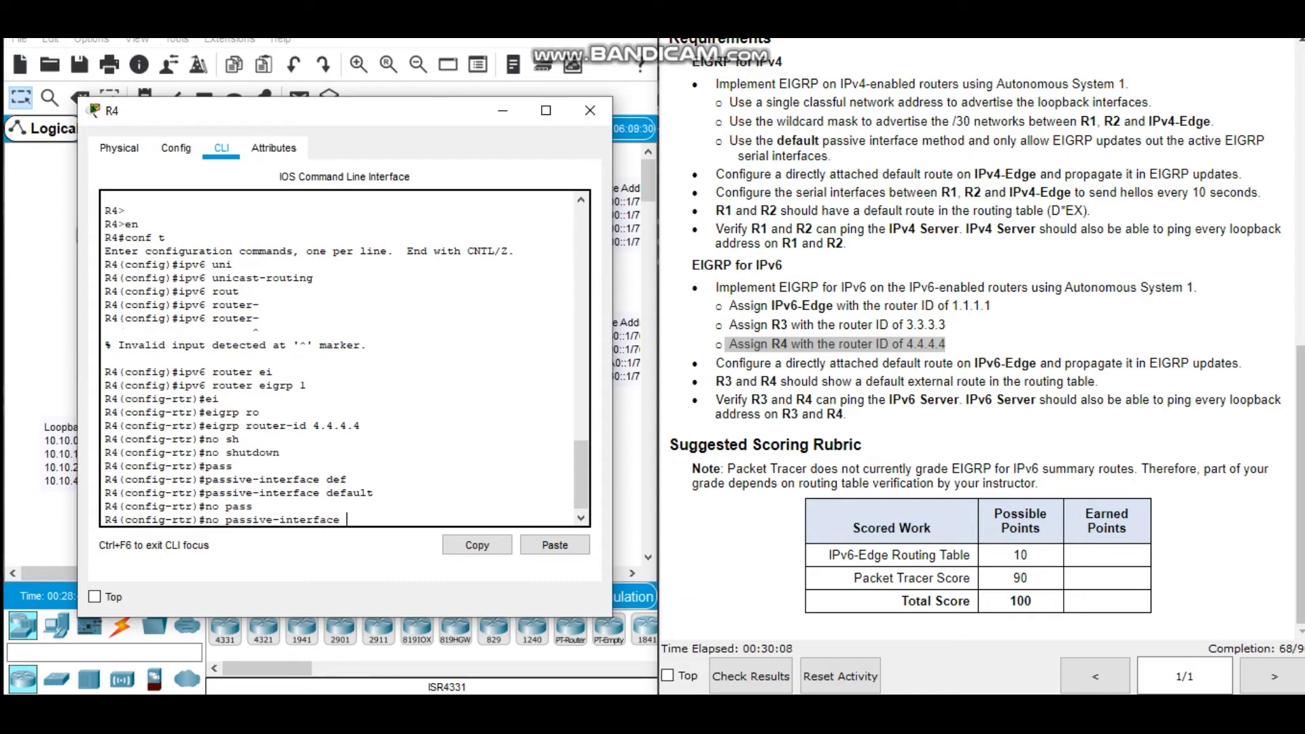
pyautogui.write('ser')
pyautogui.press('Tab')
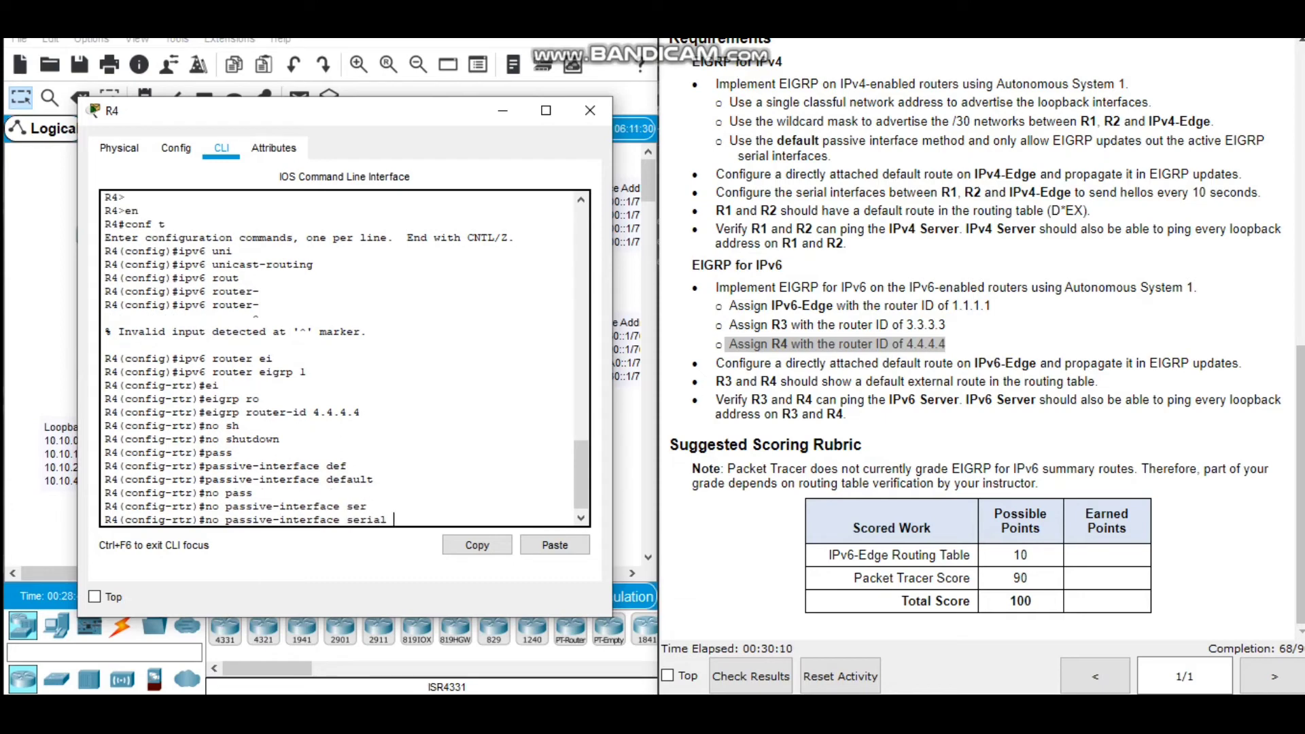
pyautogui.write('0/0/1')
pyautogui.press('Return')
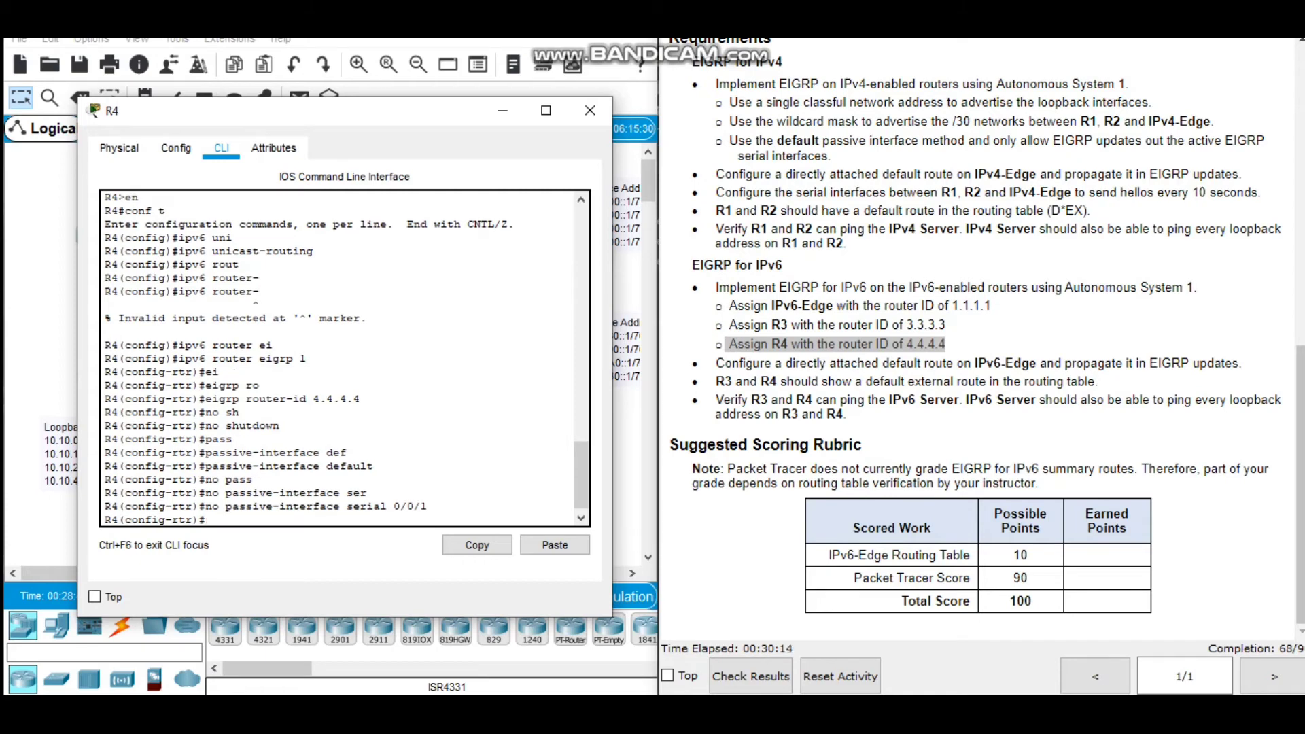
# Enter interface serial 0/0/1 on R4 and enable IPv6 EIGRP 1 on it.
pyautogui.write('int')
pyautogui.press('Tab')
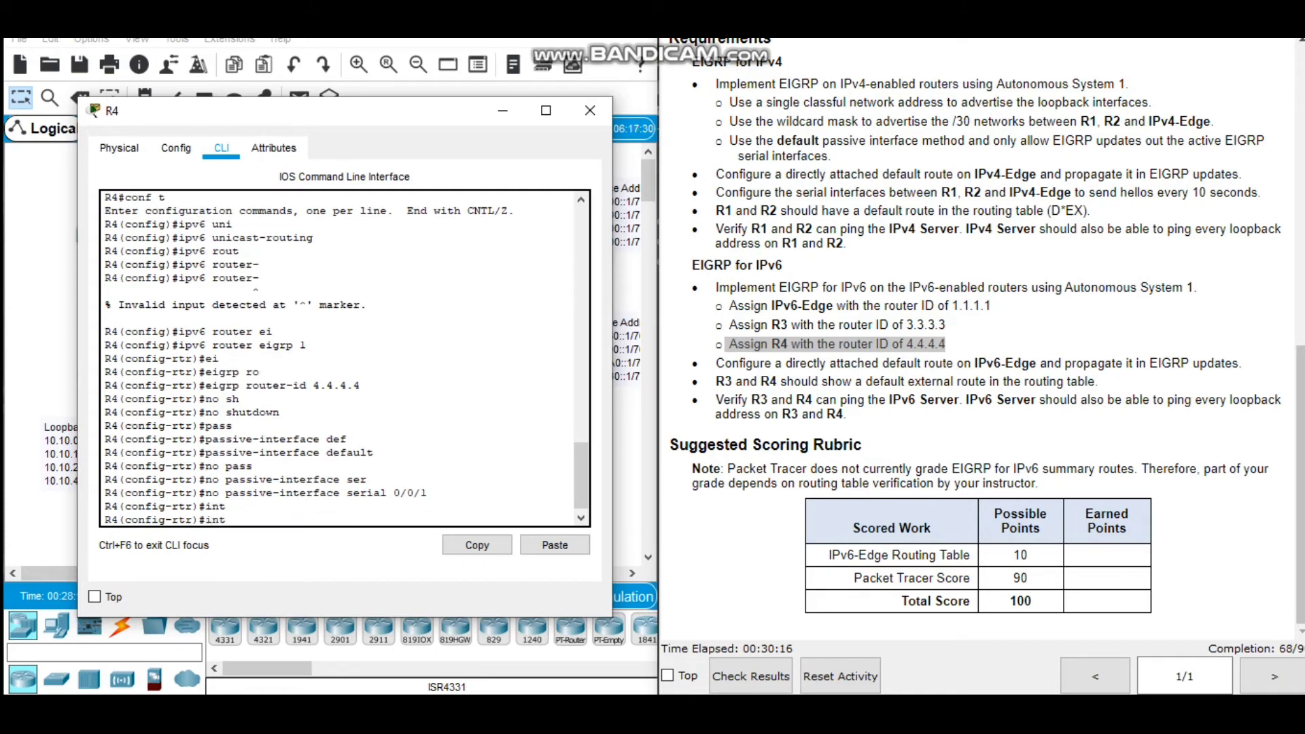
pyautogui.write('erface serial 0/0/;')
pyautogui.press('BackSpace')
pyautogui.write('1')
pyautogui.press('Return')
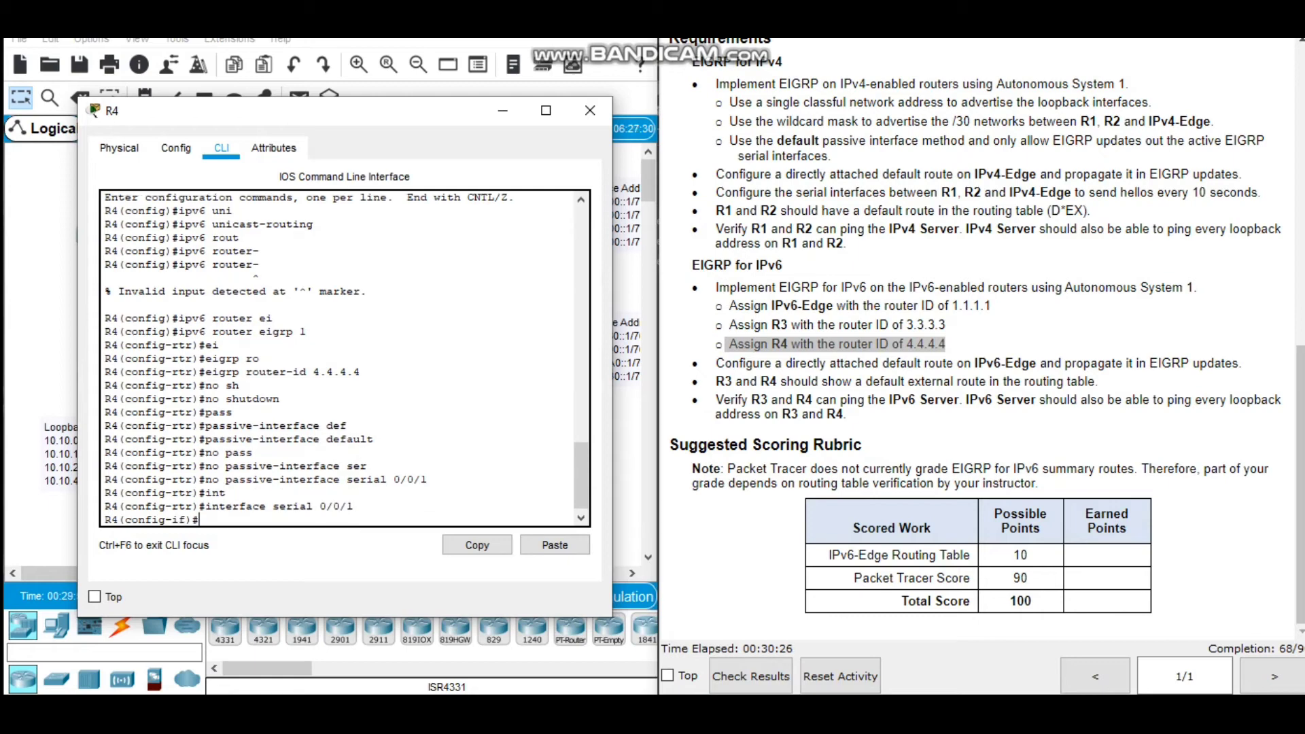
pyautogui.write('ipv6 ei')
pyautogui.press('Tab')
pyautogui.write('1')
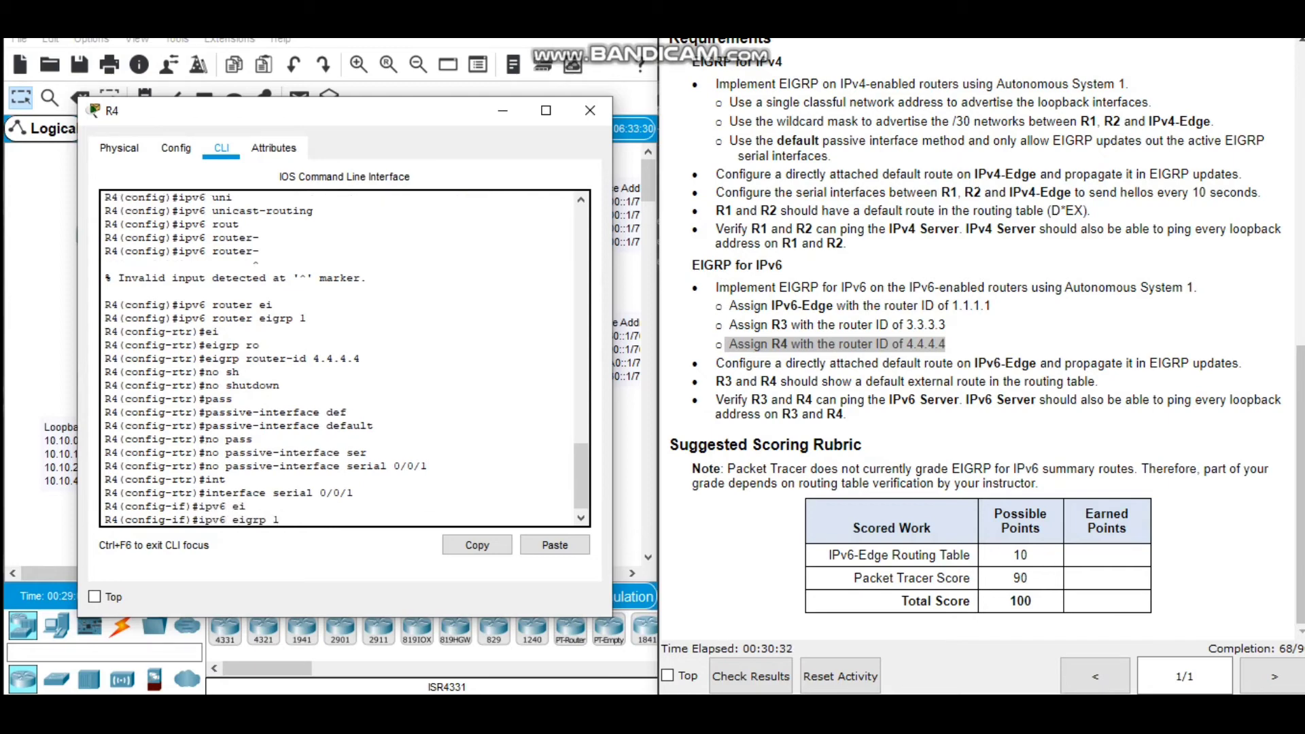
pyautogui.press('Return')
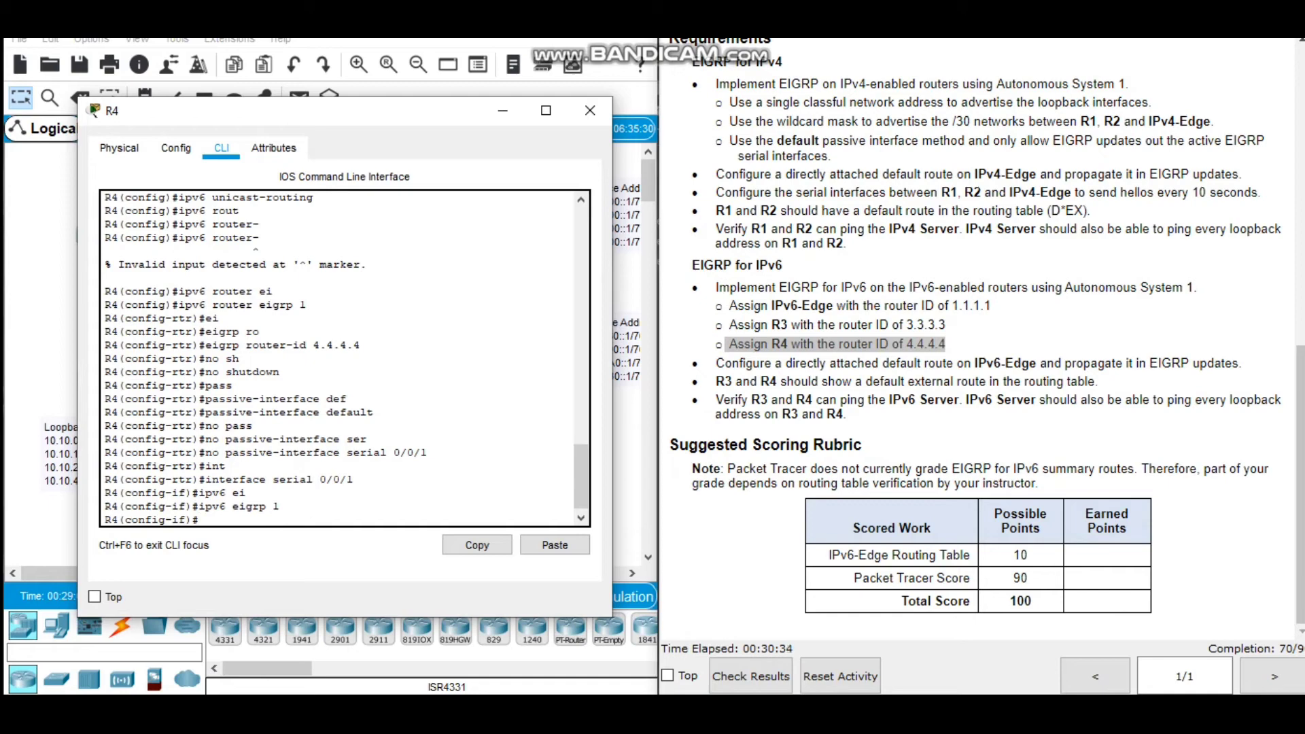
# Configure the IPv6 EIGRP 1 summary address 2001:DB8:1:1:BB80::/74 on R4's serial 0/0/1 interface.
pyautogui.write('ipv6 summ')
pyautogui.press('Tab')
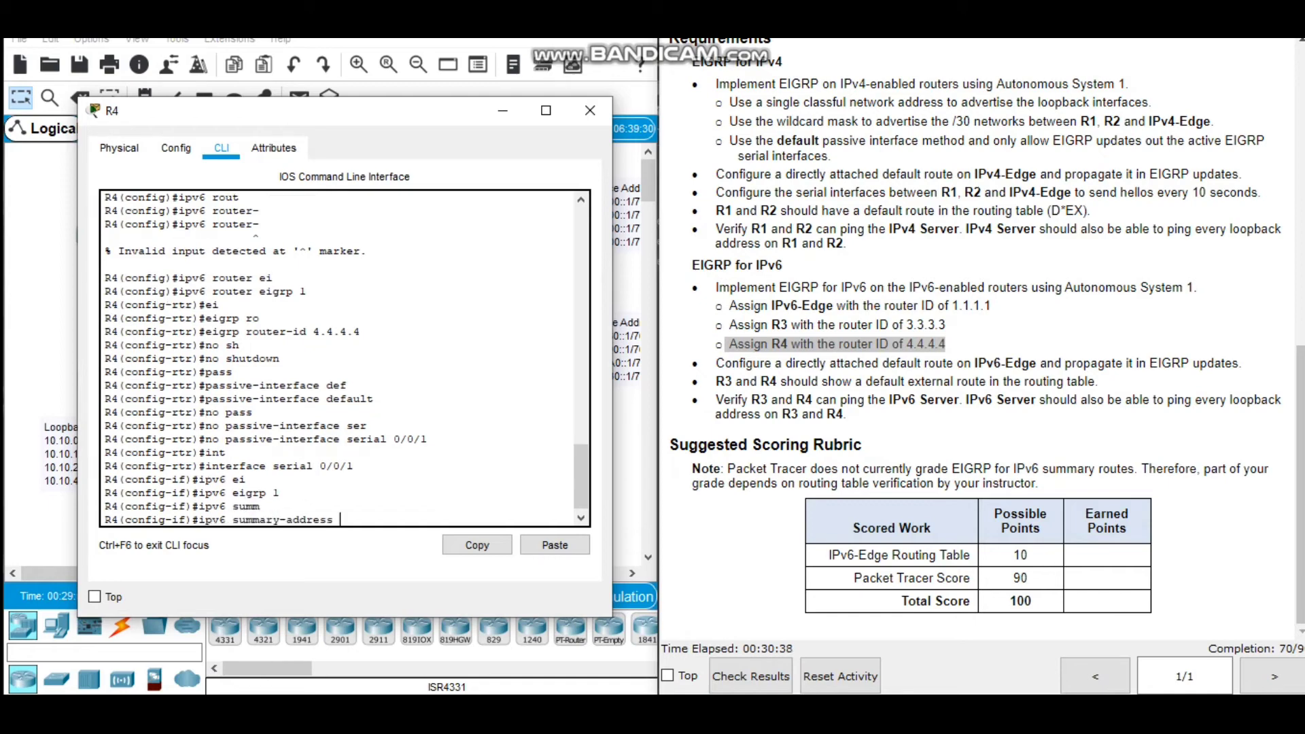
pyautogui.write('eig')
pyautogui.press('Tab')
pyautogui.write('1 20')
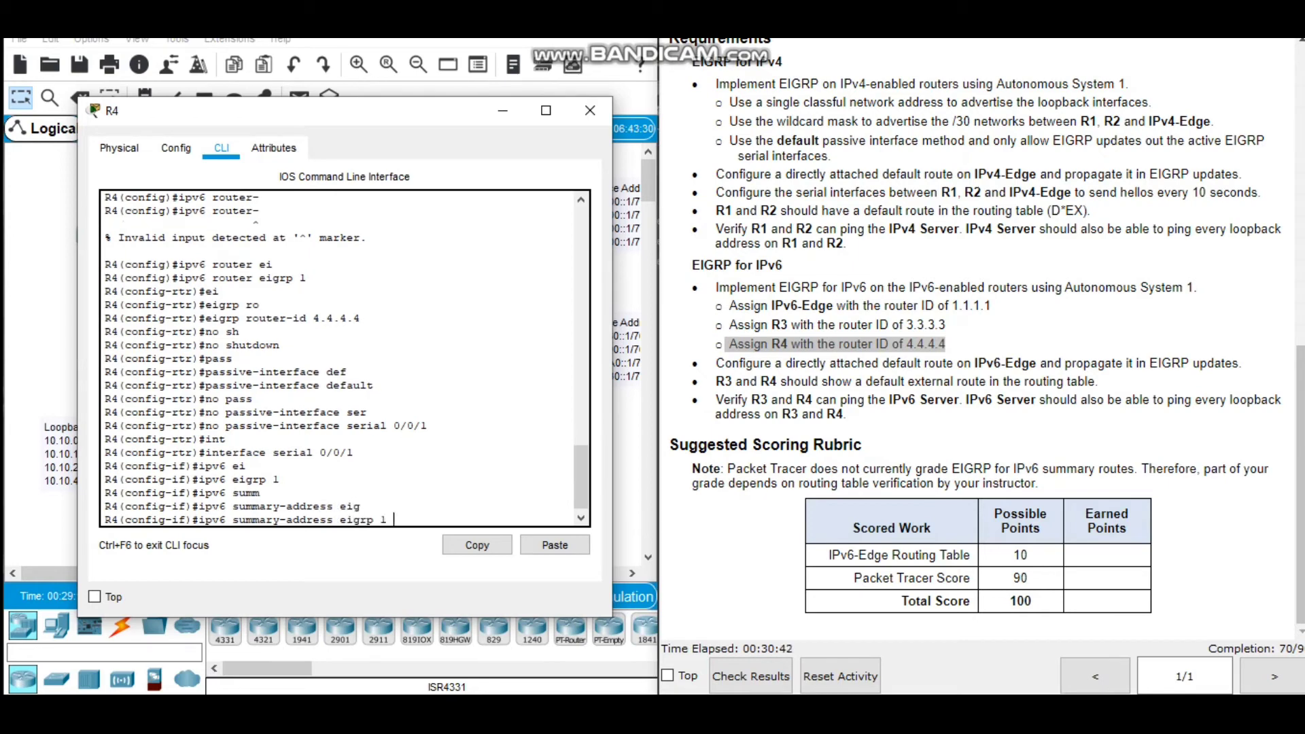
pyautogui.write('01:DB8:1:1:BB80')
pyautogui.write('::/7')
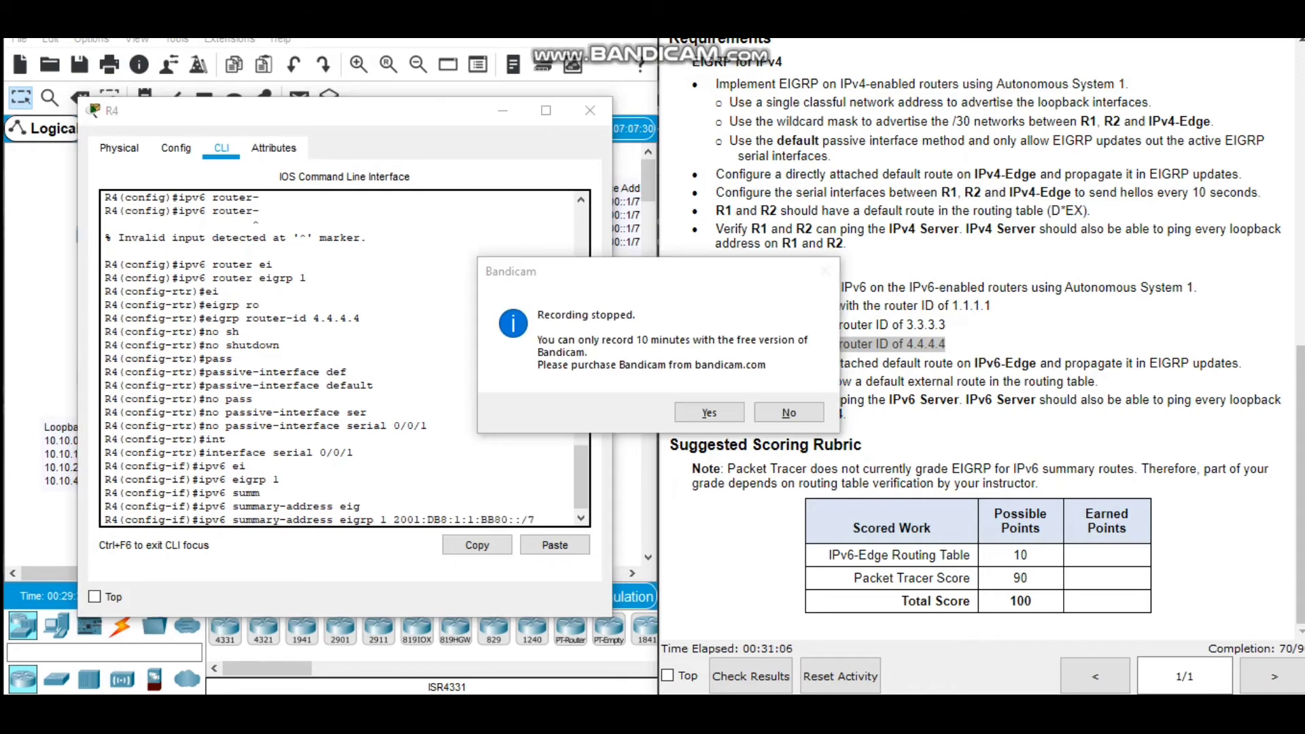
pyautogui.press('Return')
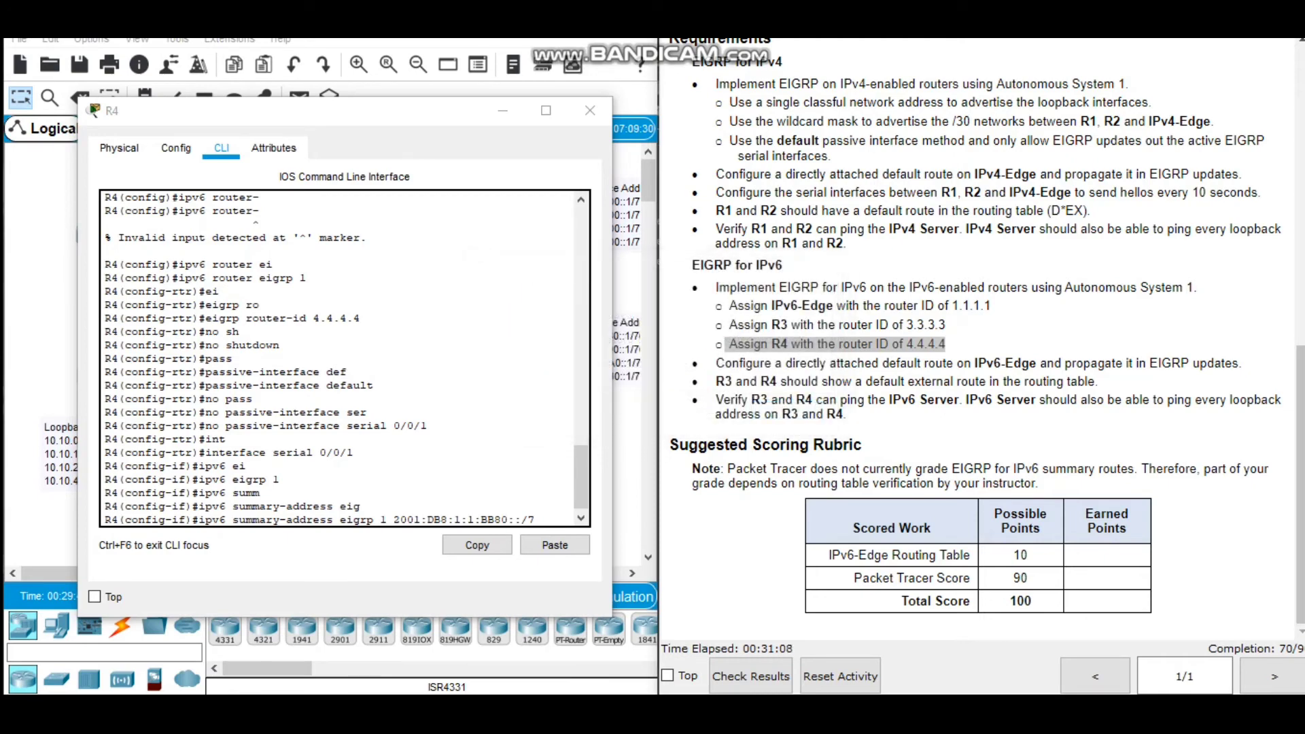
pyautogui.click(535, 520)
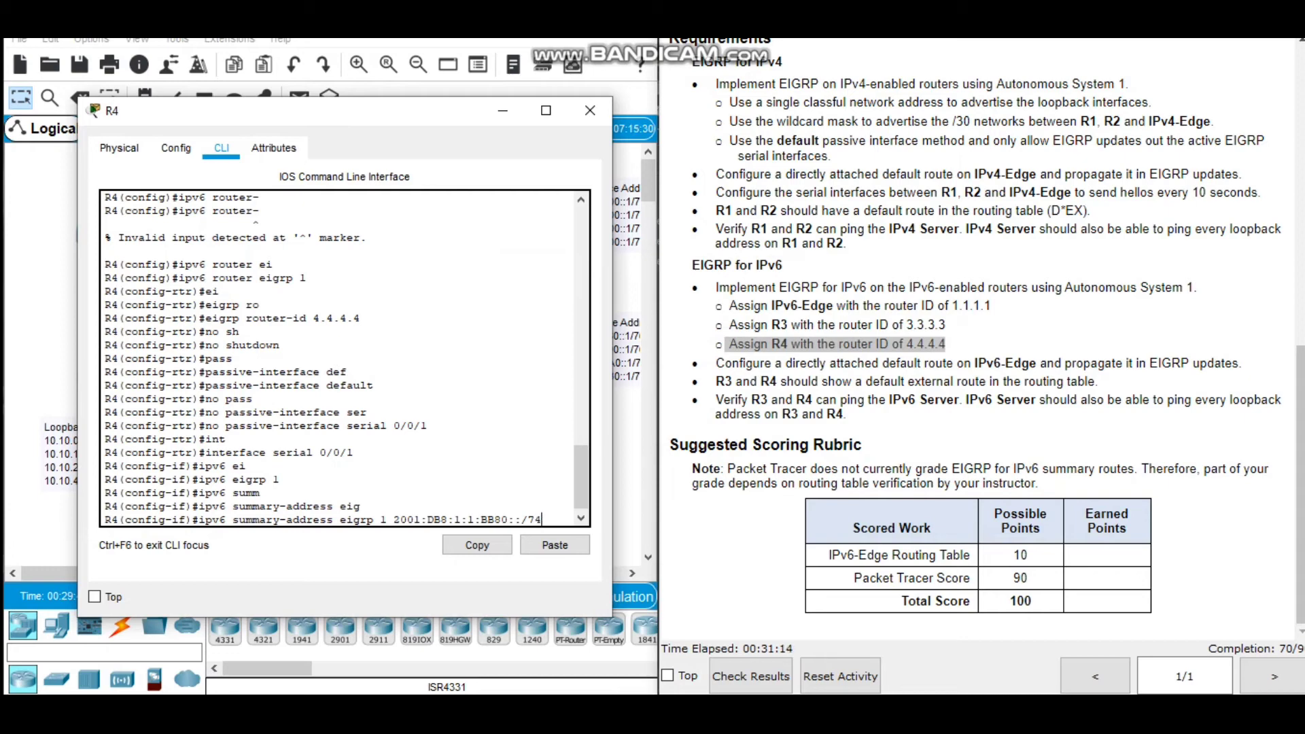
pyautogui.press('Return')
# Enter interface loopback8 on R4 and enable IPv6 EIGRP 1 on it.
pyautogui.write('int')
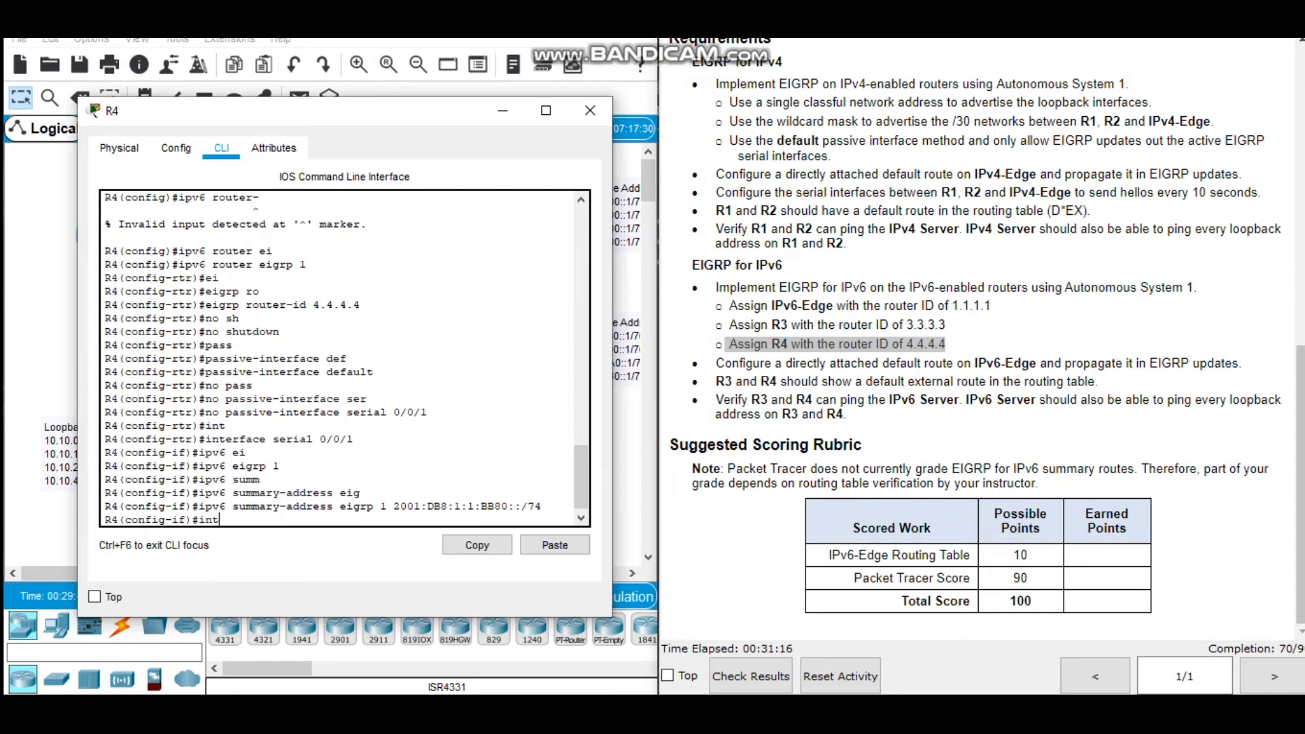
pyautogui.press('Tab')
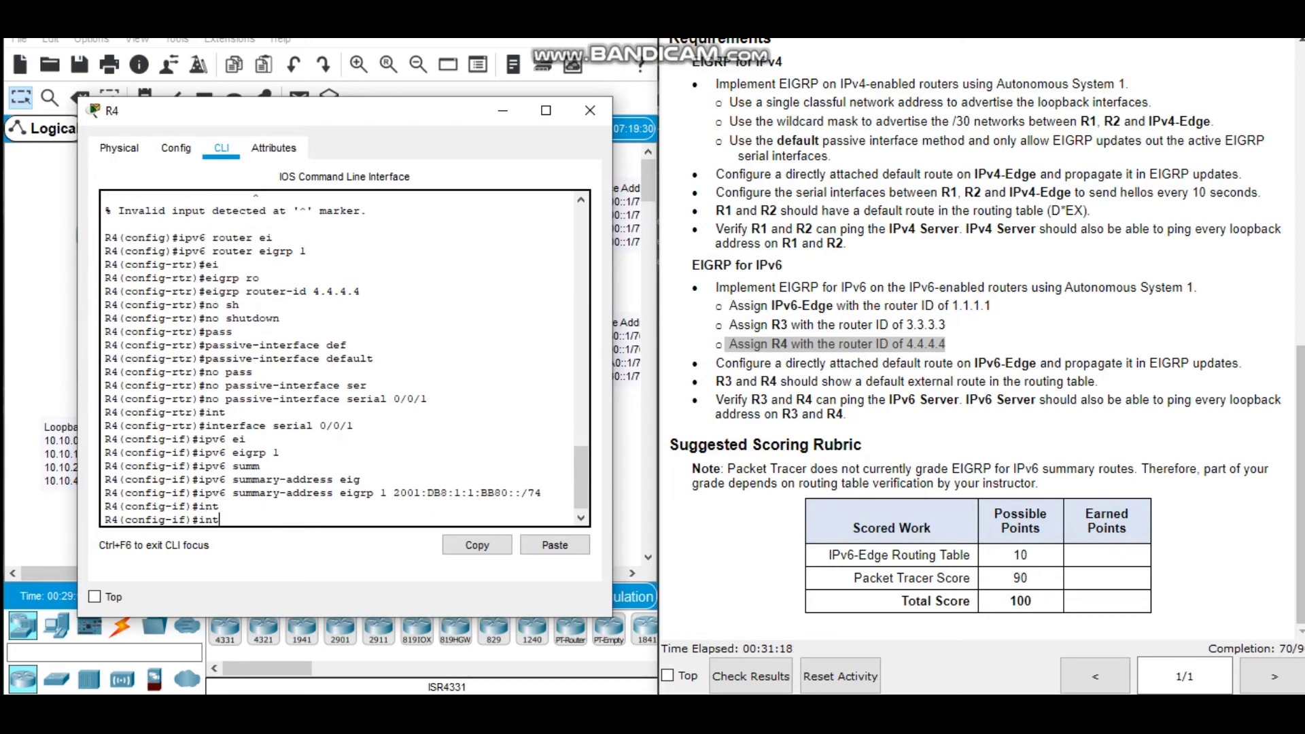
pyautogui.write('erface l')
pyautogui.write('oopback8')
pyautogui.press('Return')
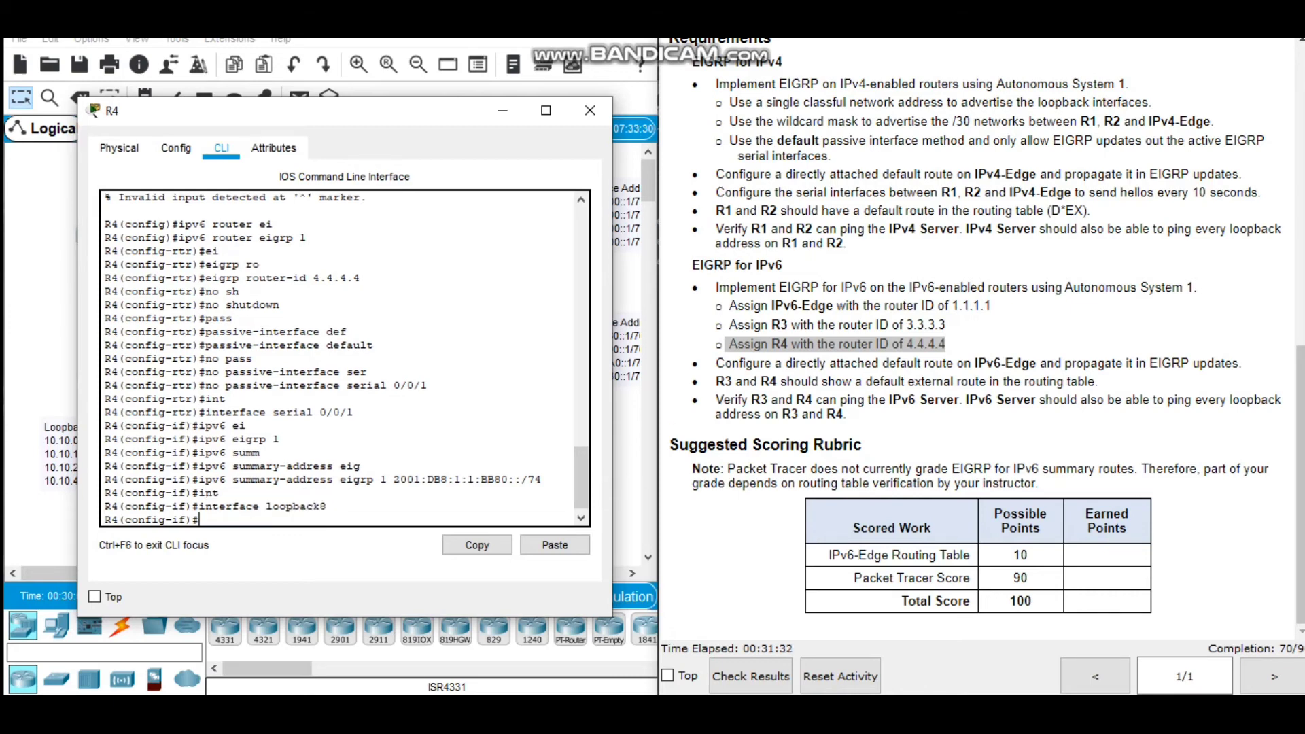
pyautogui.write('ipv6 ei')
pyautogui.press('Tab')
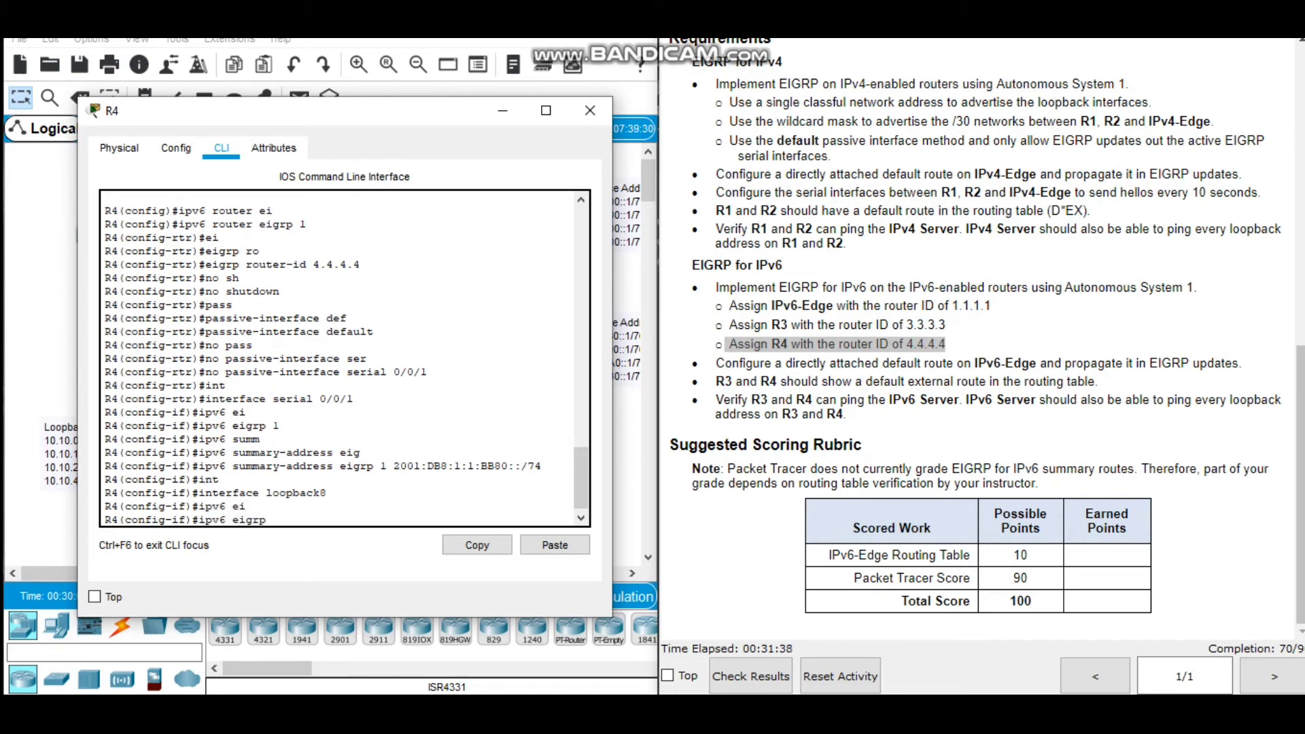
pyautogui.write('1')
pyautogui.press('Return')
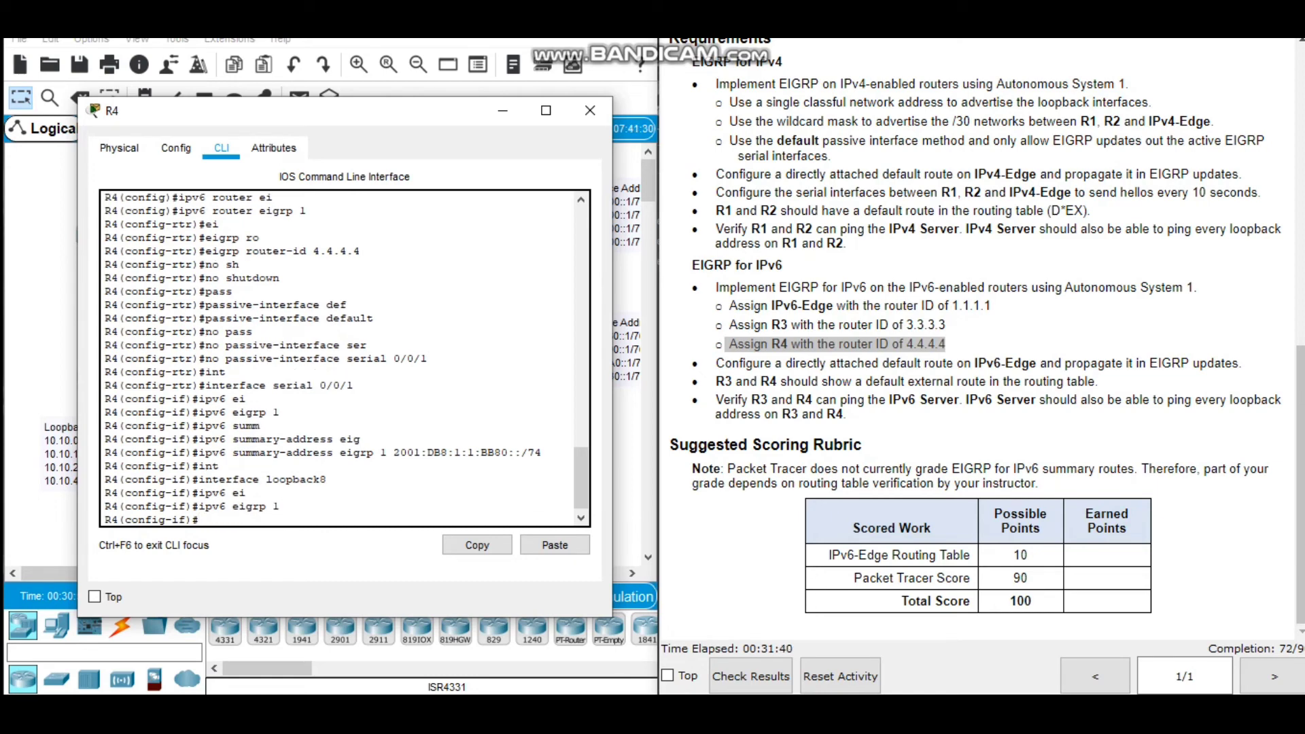
# Enable IPv6 EIGRP 1 on R4's loopback9 interface.
pyautogui.press('Up')
pyautogui.press('Up')
pyautogui.press('BackSpace')
pyautogui.write('9')
pyautogui.press('Return')
pyautogui.press('Up')
pyautogui.press('Up')
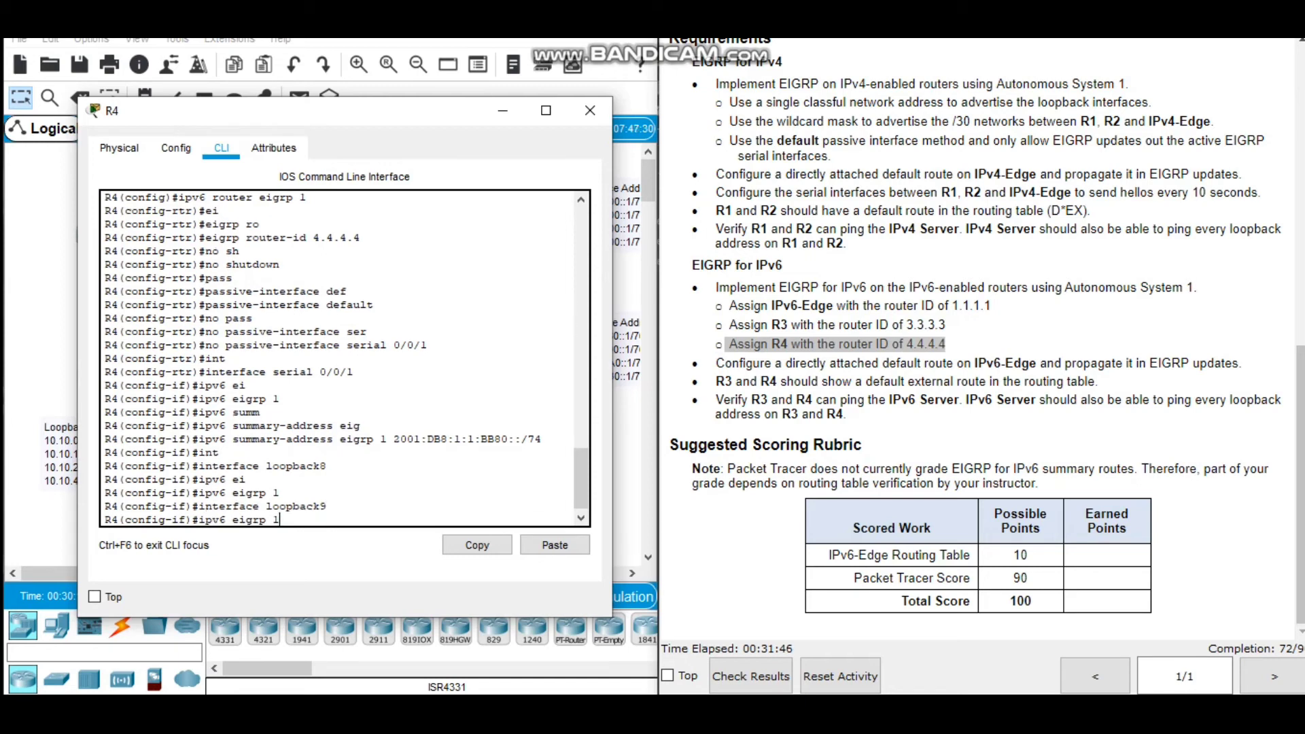
pyautogui.press('Return')
# Enable IPv6 EIGRP 1 on R4's loopback10 interface.
pyautogui.press('Up')
pyautogui.press('Up')
pyautogui.press('BackSpace')
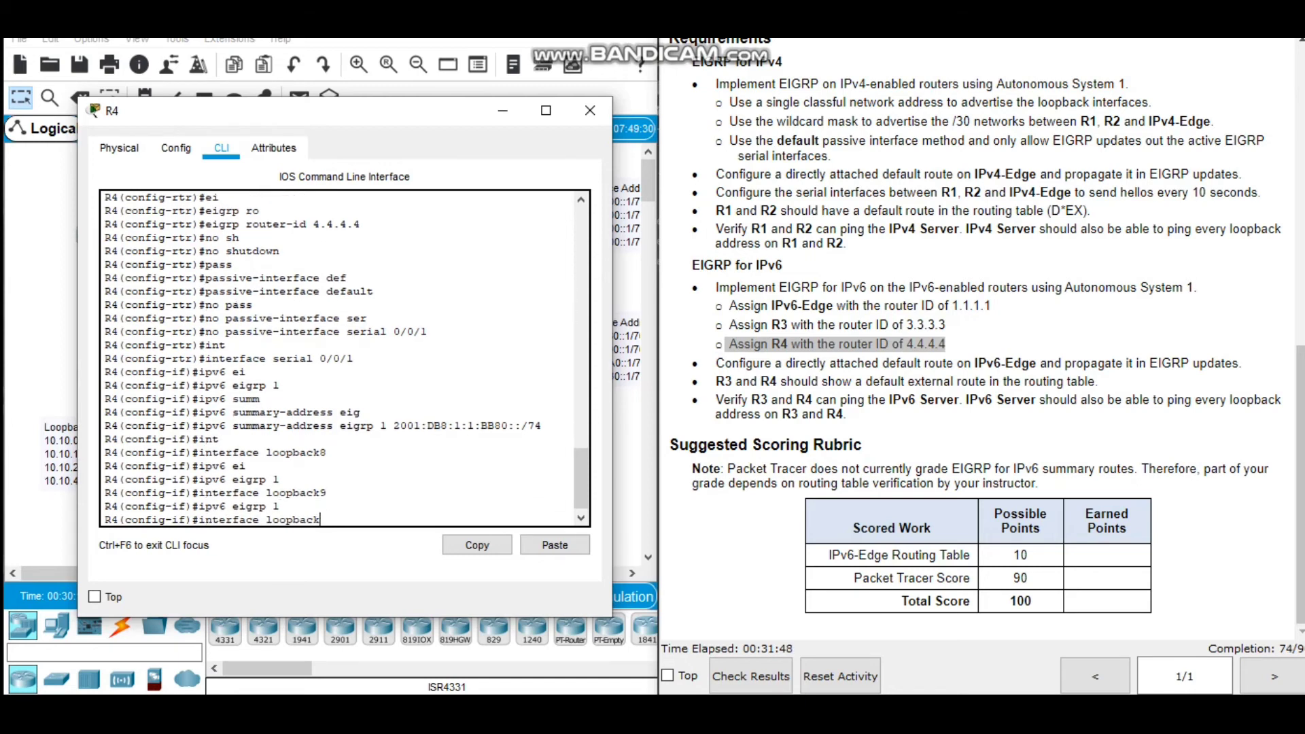
pyautogui.write('10')
pyautogui.press('Return')
pyautogui.press('Up')
# Enable IPv6 EIGRP 1 on R4's loopback11 interface.
pyautogui.press('Up')
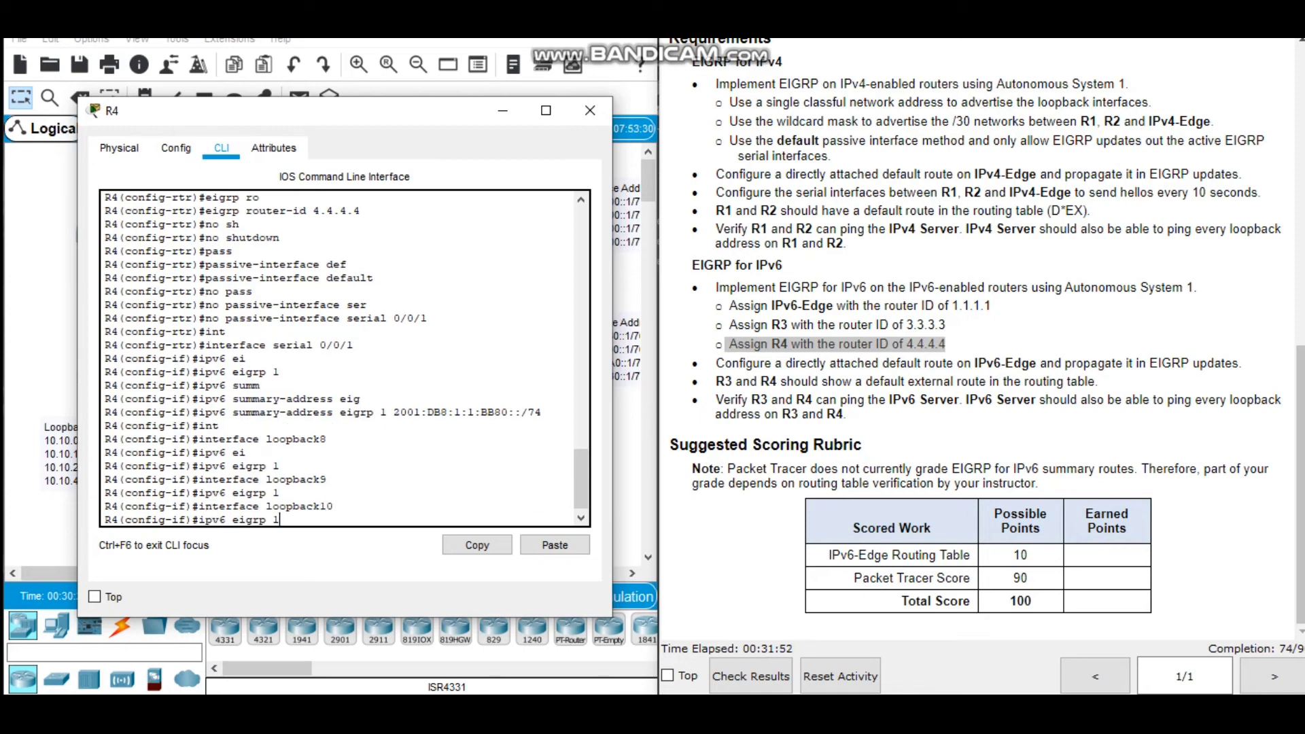
pyautogui.press('Return')
pyautogui.press('Up')
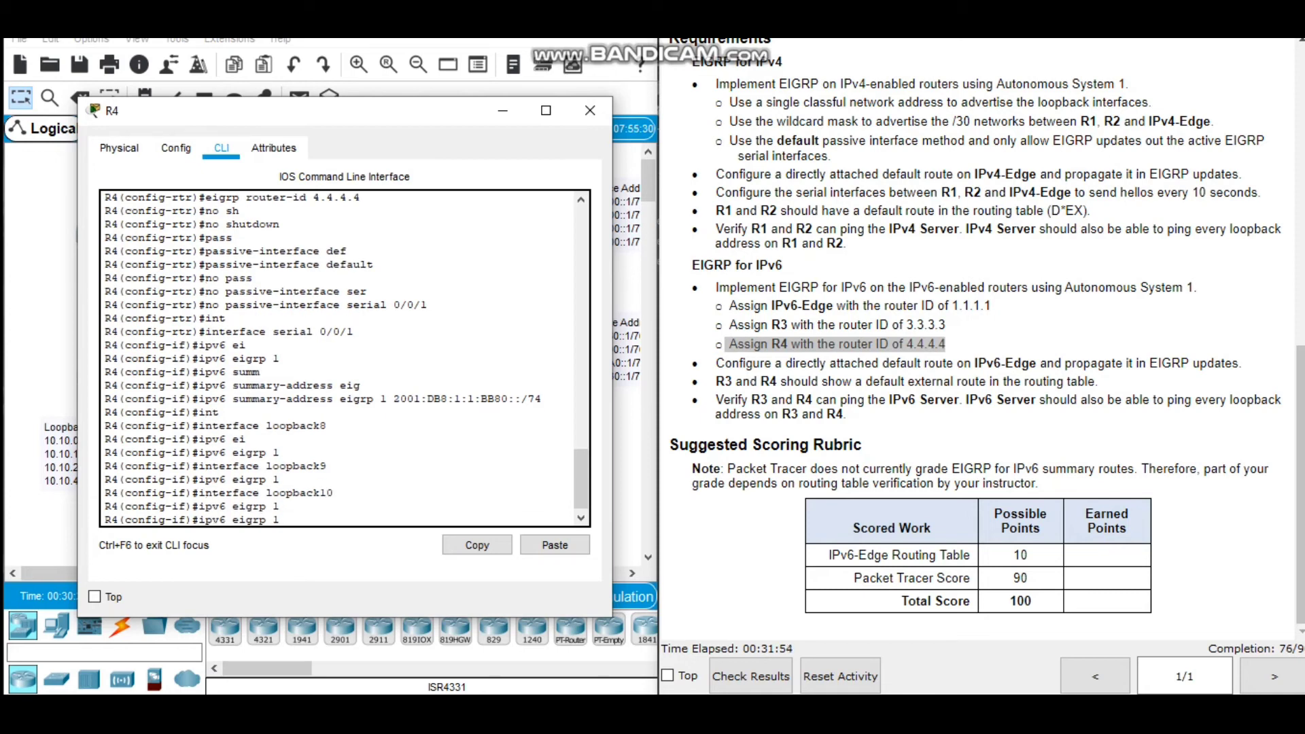
pyautogui.press('Up')
pyautogui.press('BackSpace')
pyautogui.write('1')
pyautogui.press('Return')
pyautogui.press('Up')
pyautogui.press('Up')
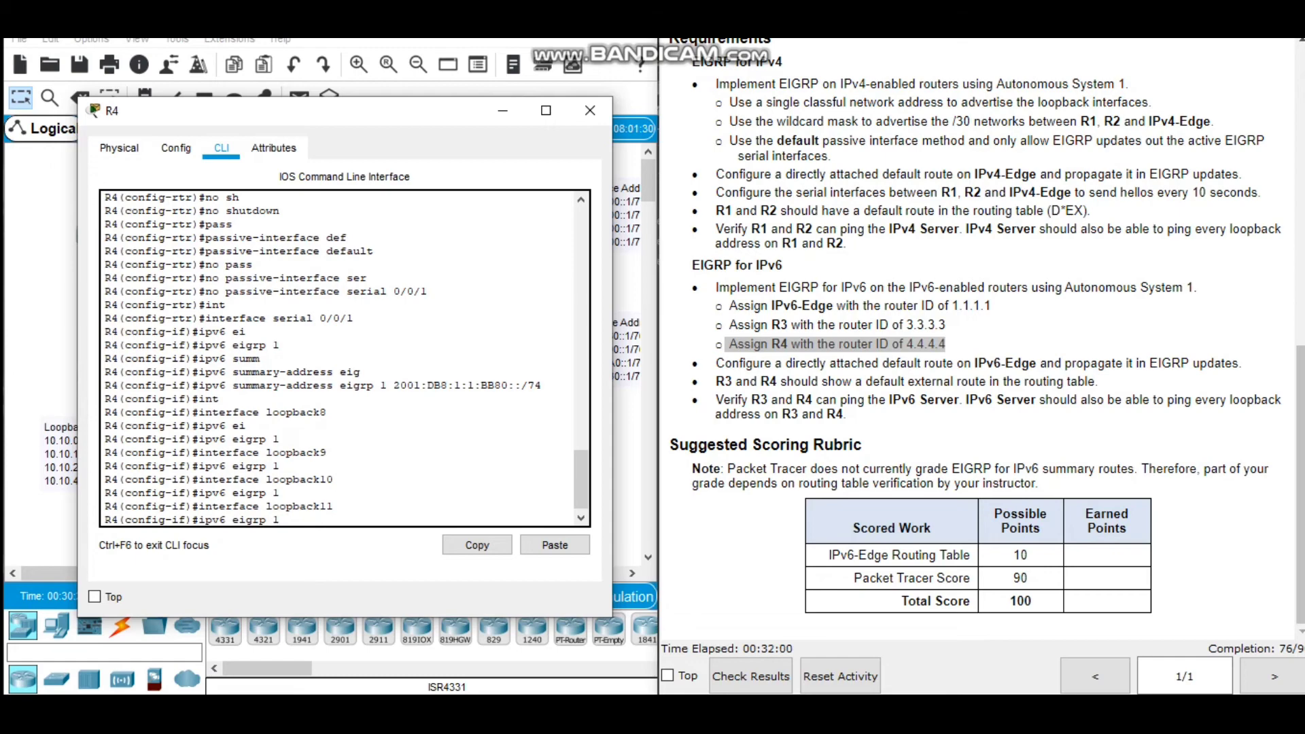
pyautogui.press('Return')
# End configuration mode on R4 and save the configuration with write memory.
pyautogui.write('ens')
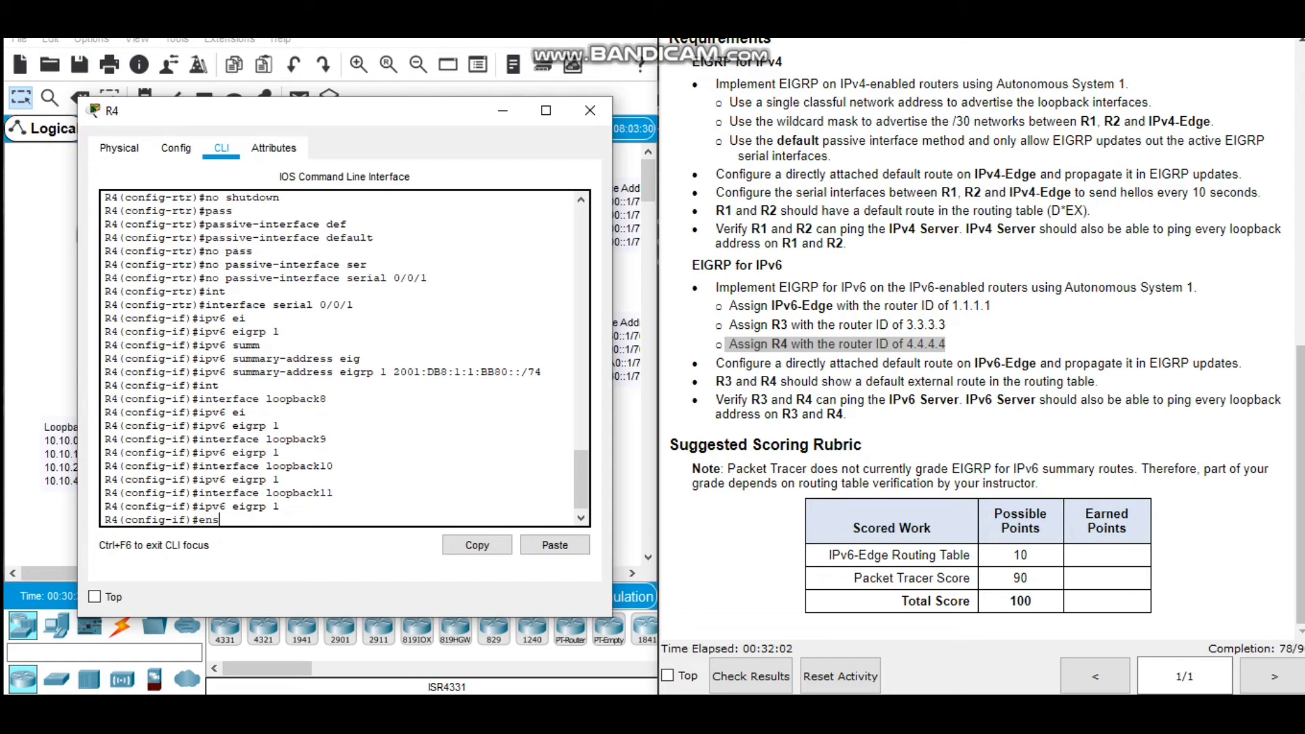
pyautogui.write('d')
pyautogui.press('Return')
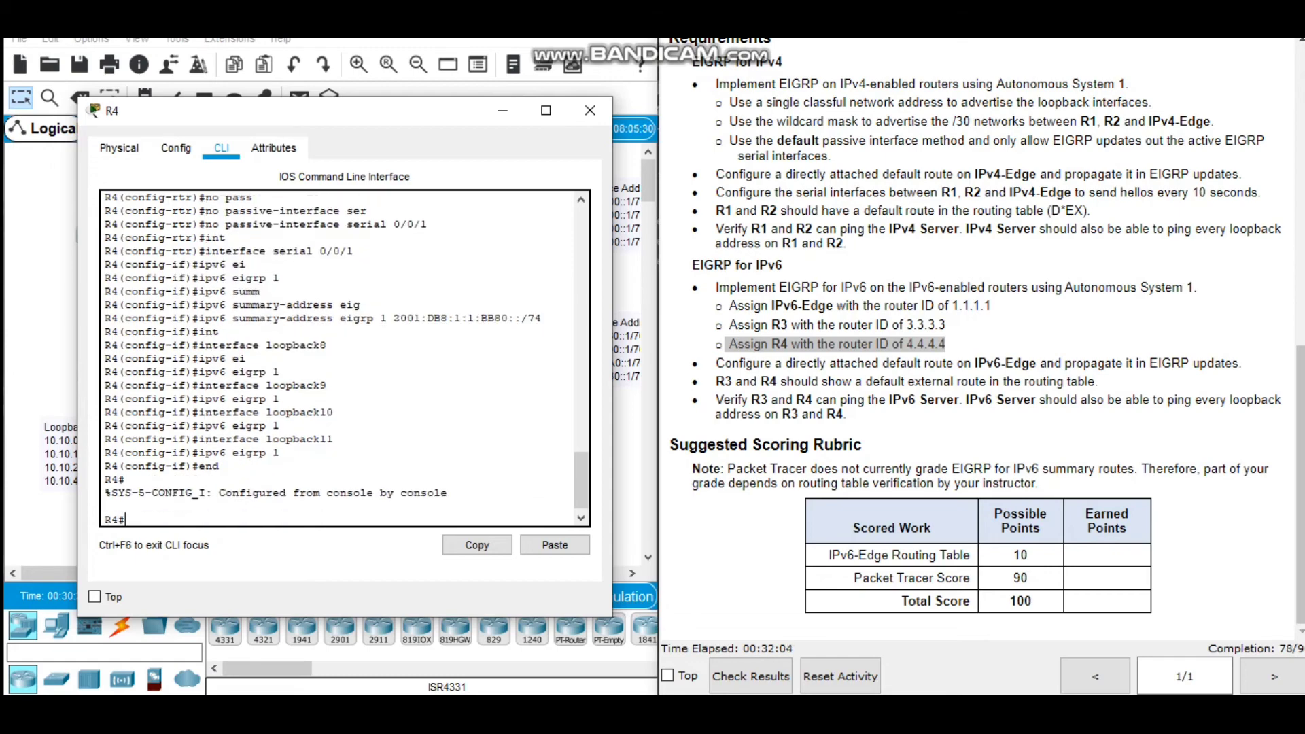
pyautogui.write('writ')
pyautogui.press('Tab')
pyautogui.write('m')
pyautogui.press('Tab')
pyautogui.press('Return')
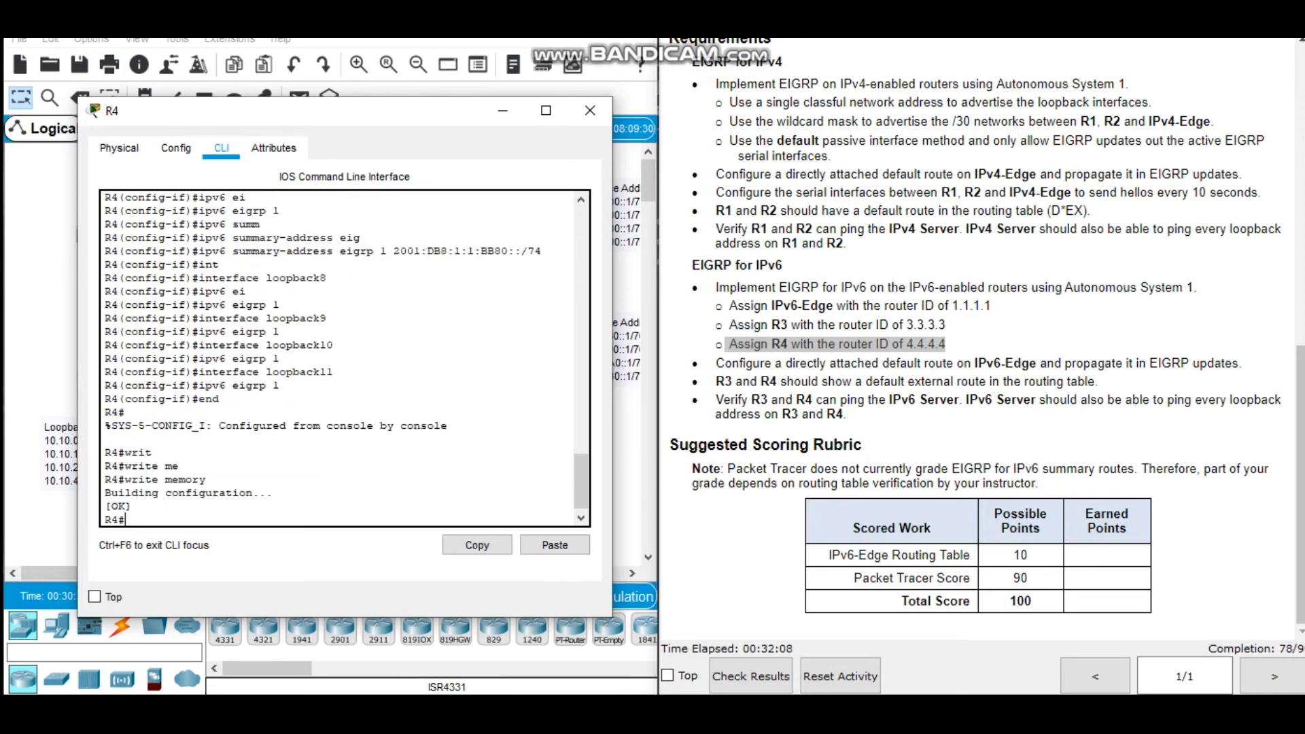
# Close the R4 window, open the IPv6-Edge router's command line and enter global configuration mode.
pyautogui.press('Return')
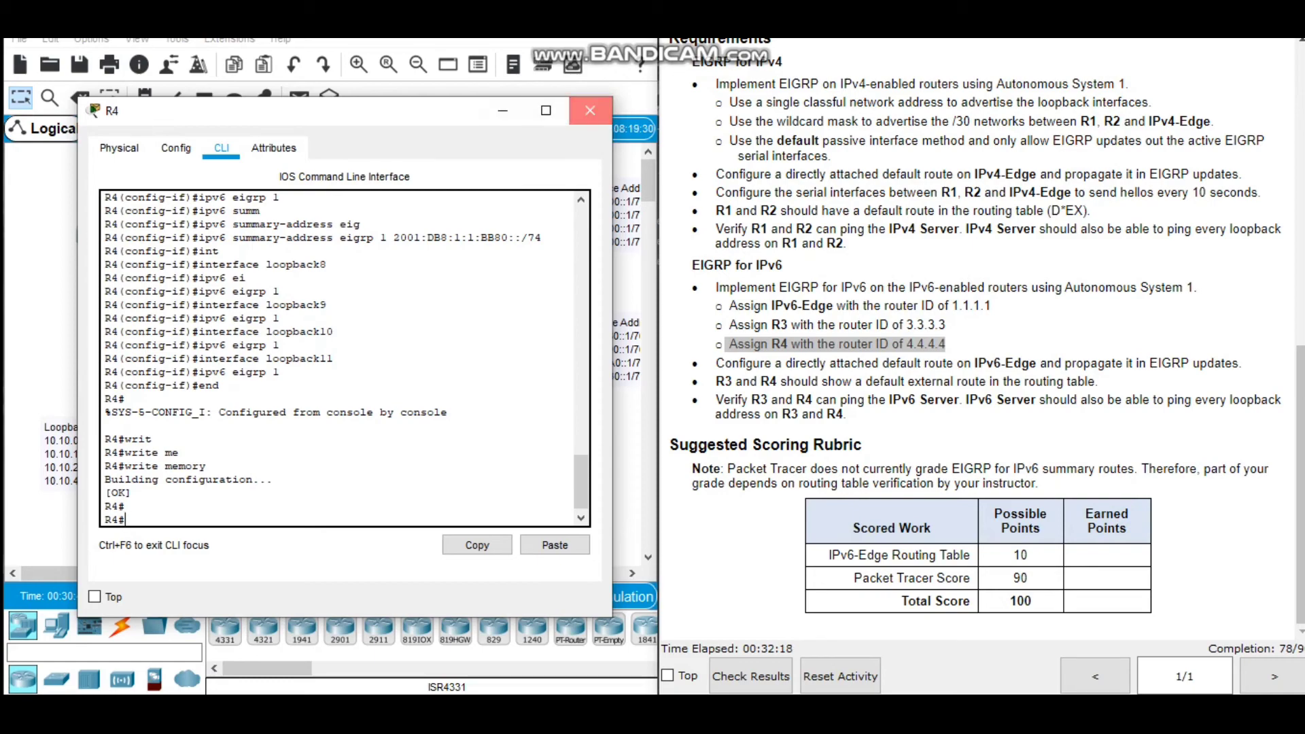
pyautogui.click(590, 110)
pyautogui.click(418, 280)
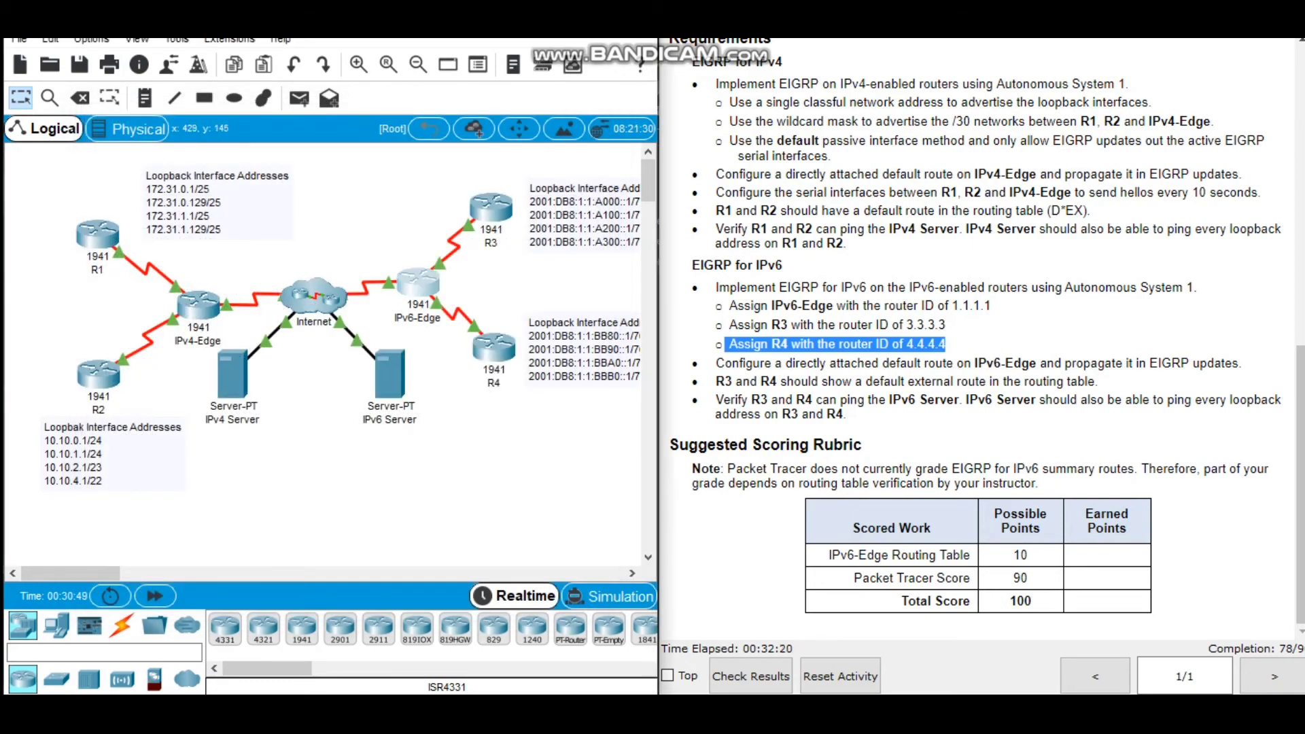
pyautogui.moveTo(597, 89); pyautogui.dragTo(326, 70)
pyautogui.click(265, 107)
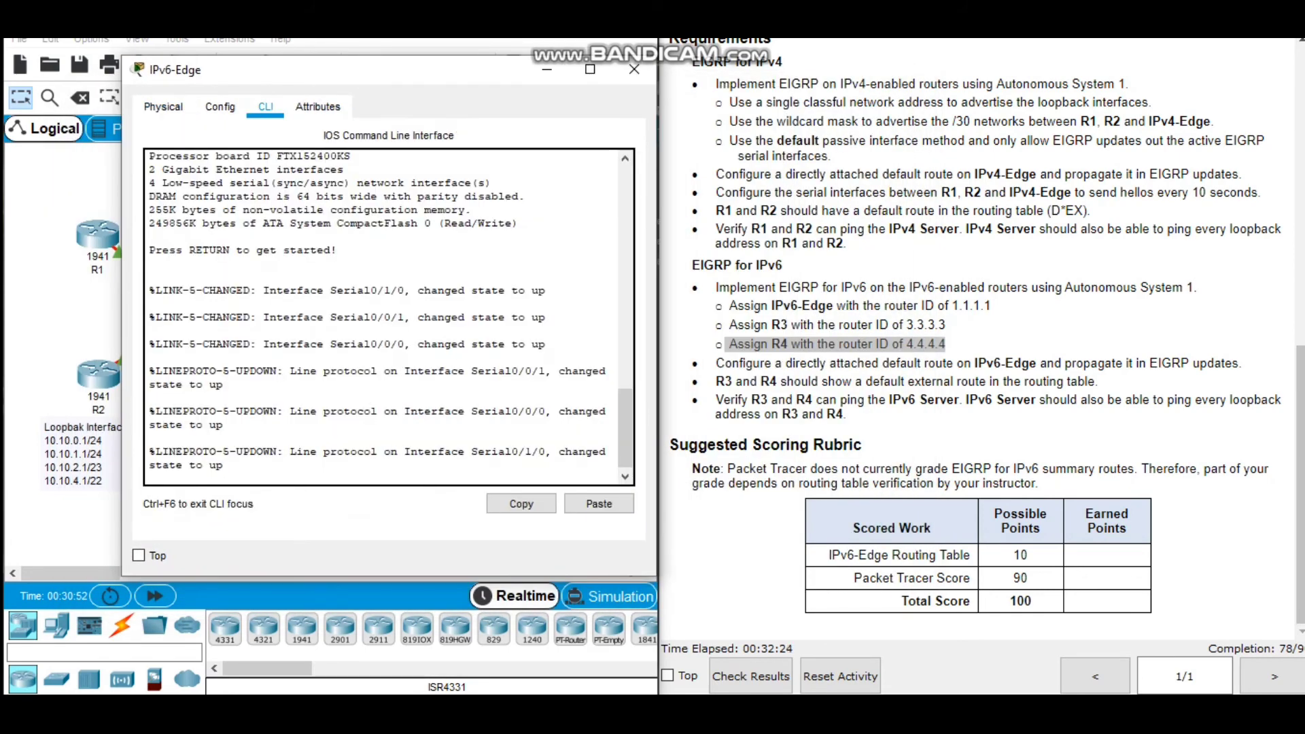
pyautogui.press('Return')
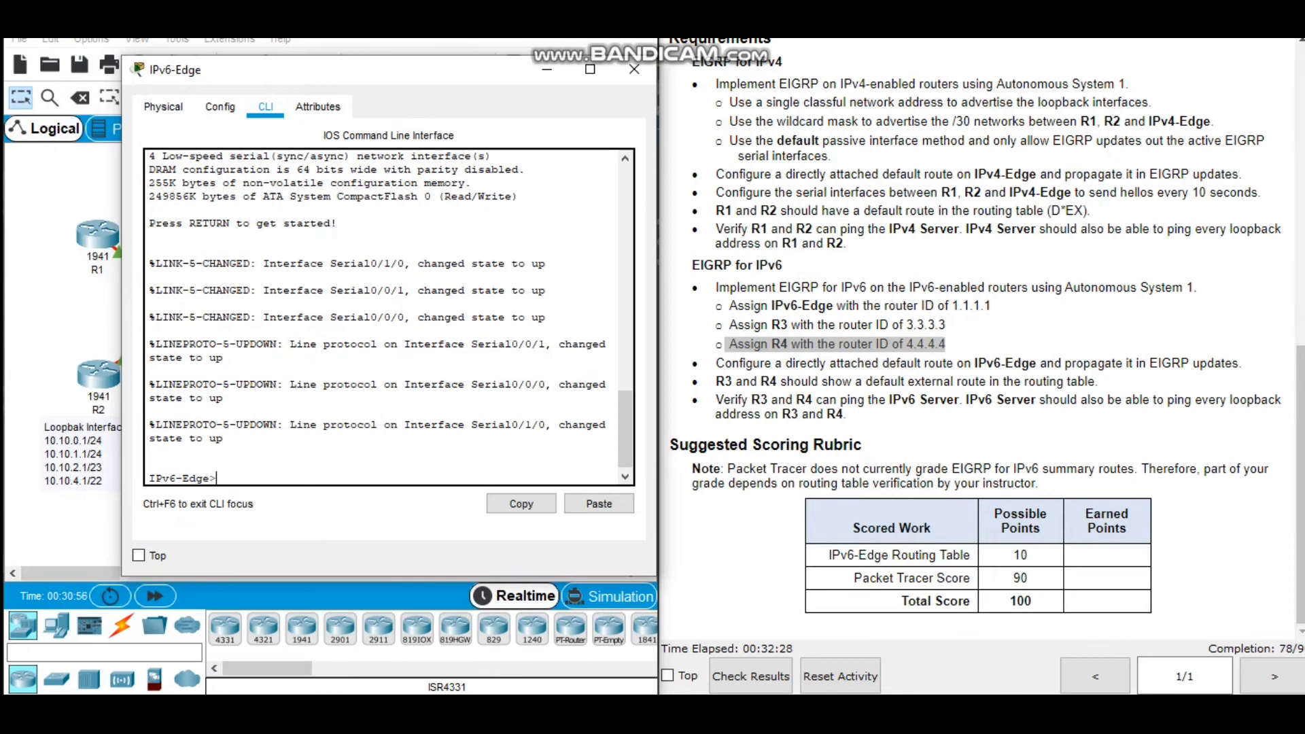
pyautogui.press('Return')
pyautogui.write('en')
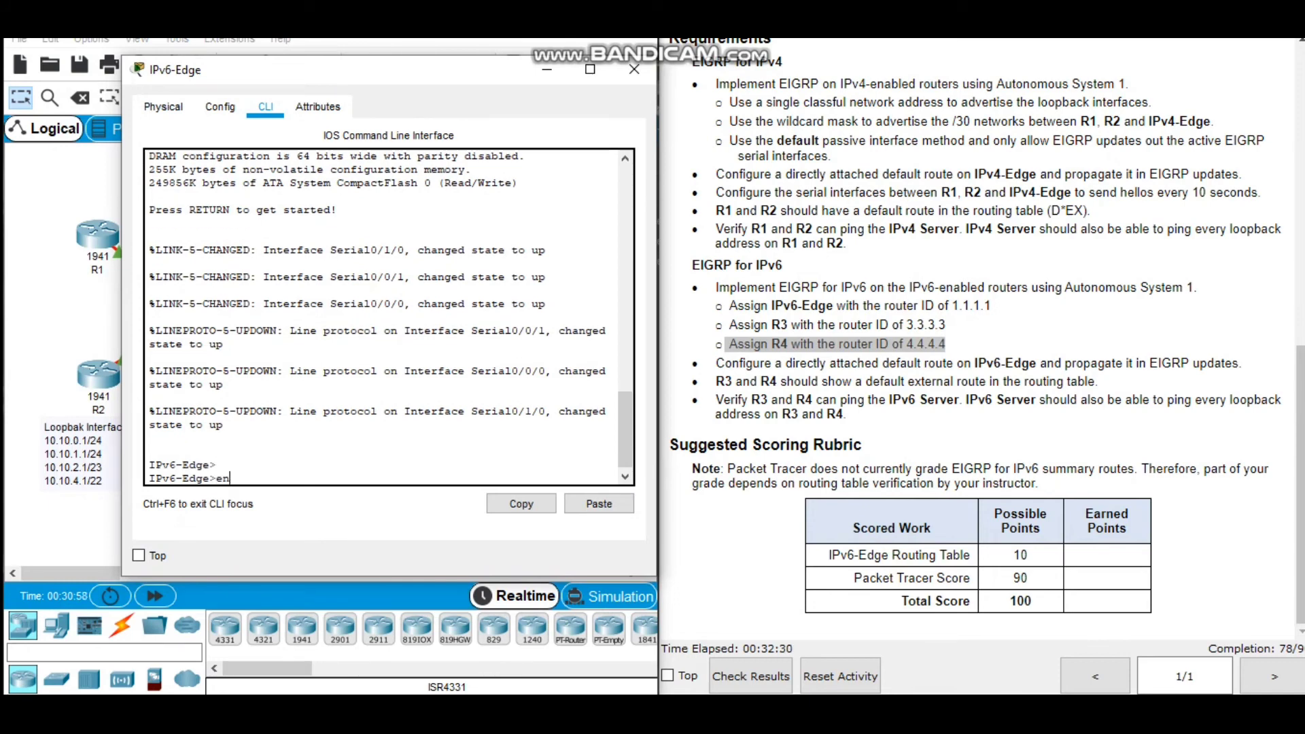
pyautogui.press('Return')
pyautogui.write('conf t')
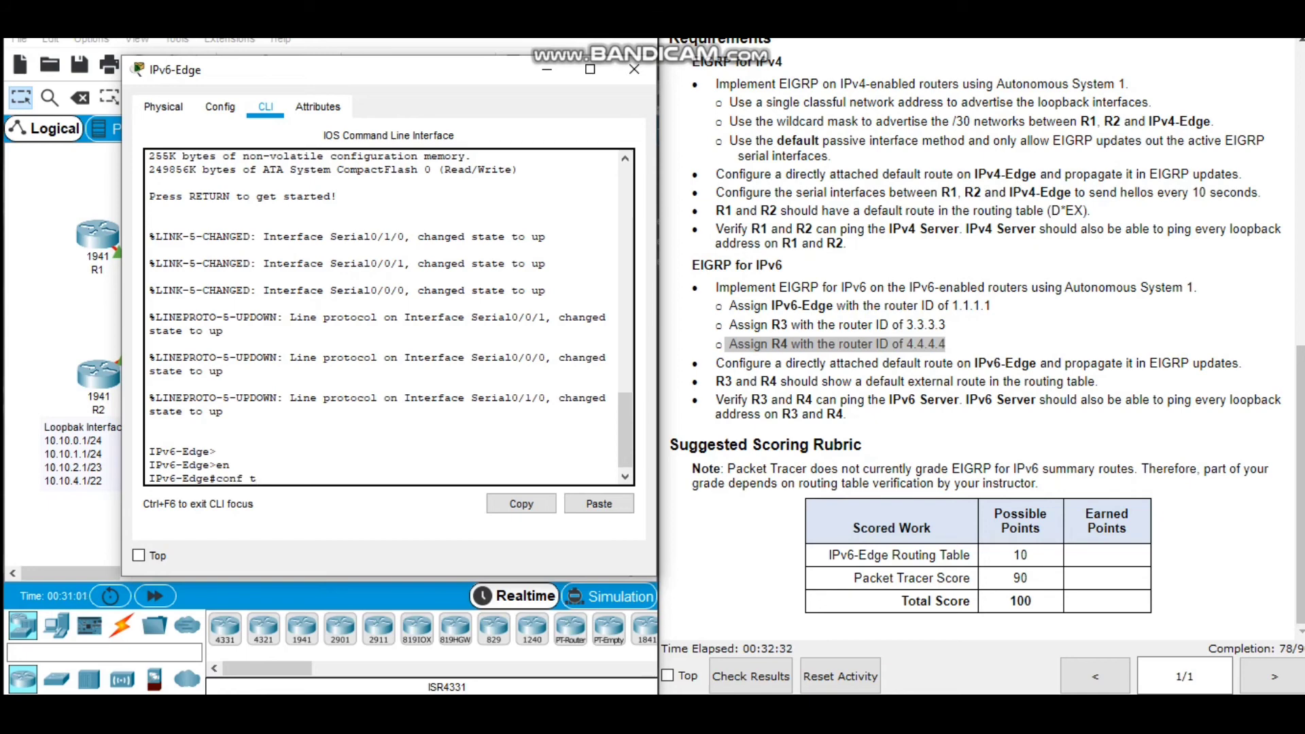
pyautogui.press('Return')
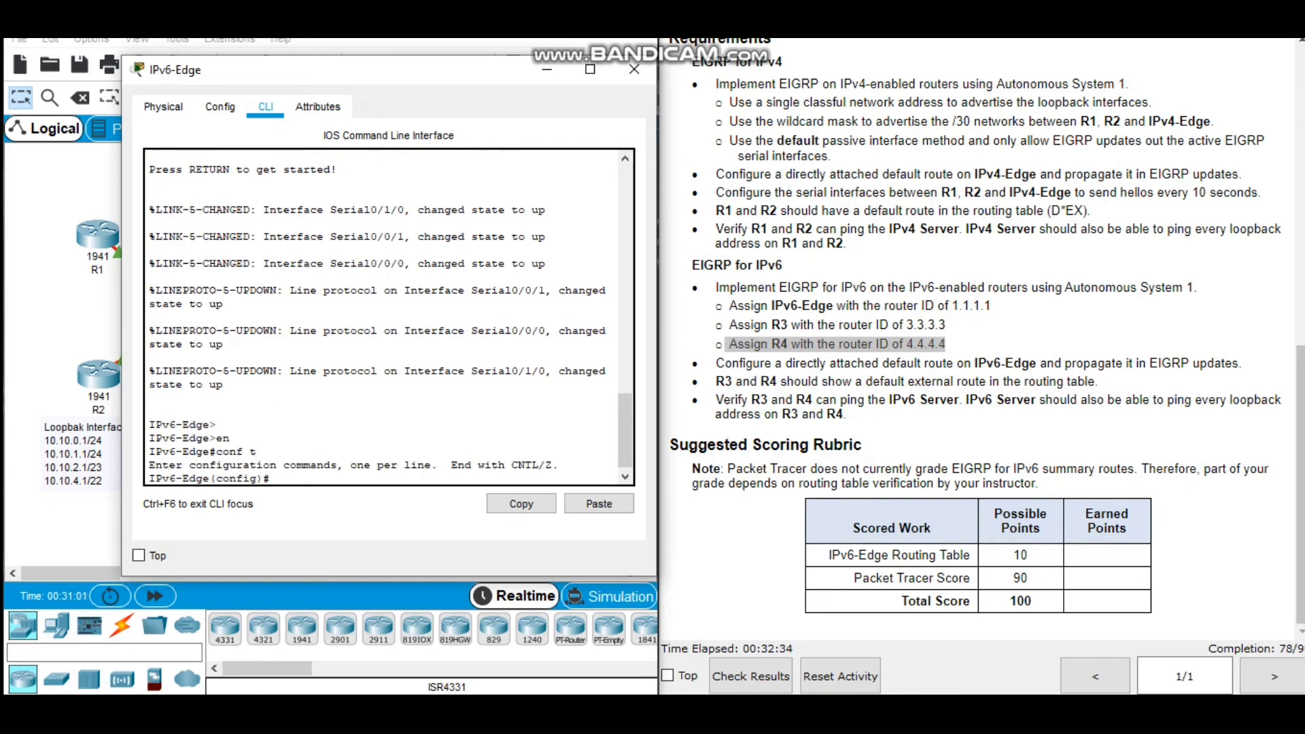
# Enable IPv6 unicast routing on IPv6-Edge.
pyautogui.write('ipv6 uni')
pyautogui.press('Tab')
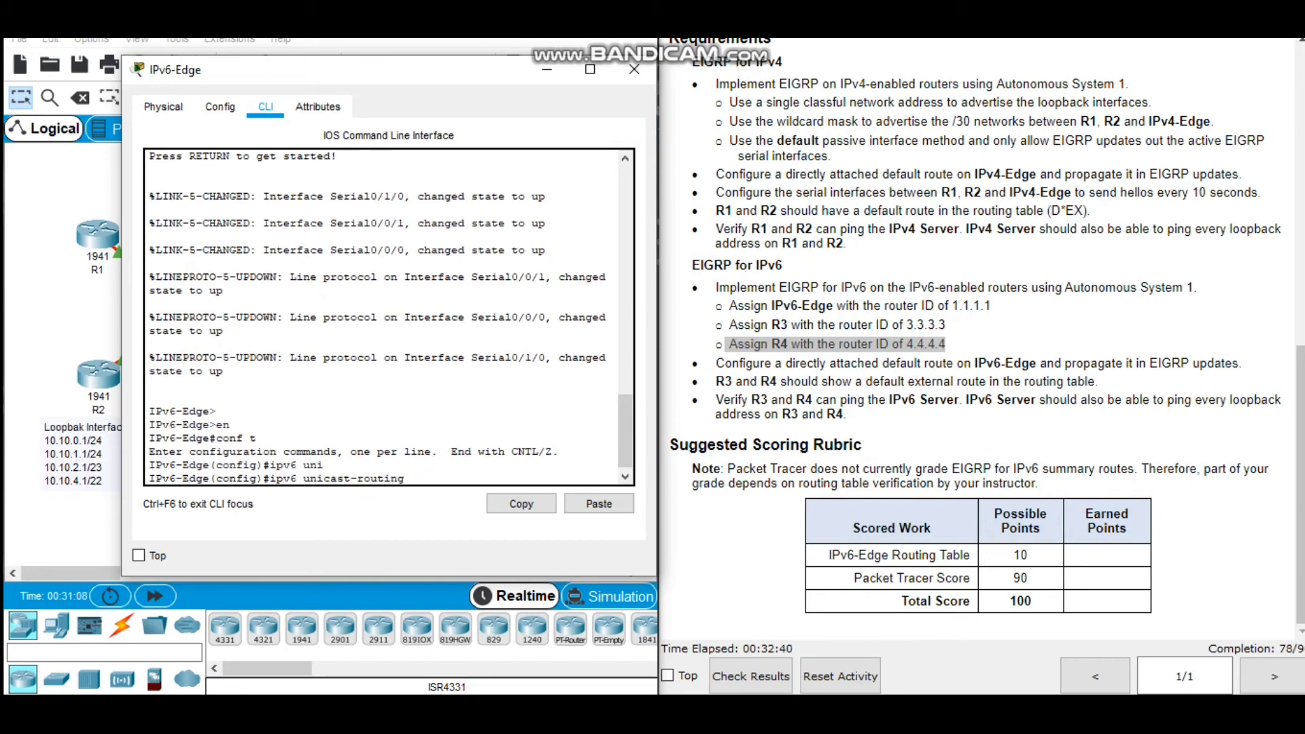
pyautogui.press('Return')
# Configure a directly attached IPv6 default route ::/0 out of serial0/1/0 on IPv6-Edge.
pyautogui.write('ipv')
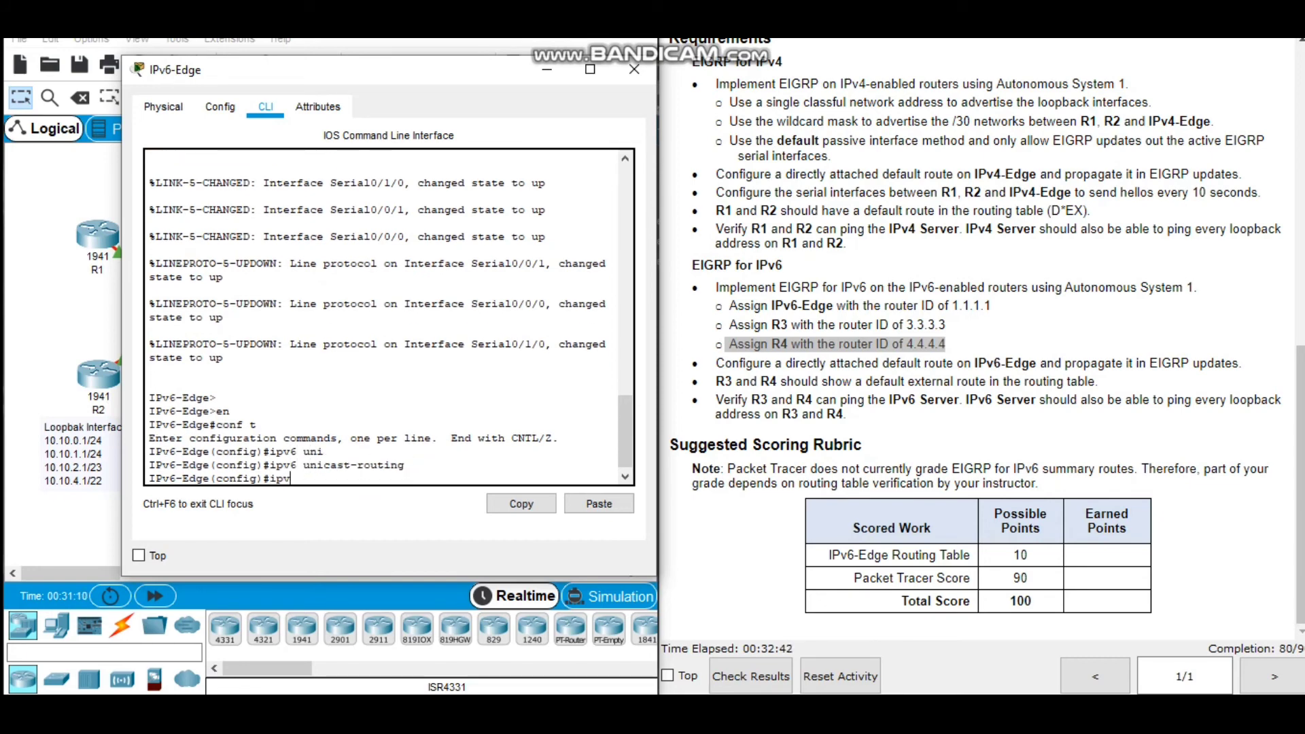
pyautogui.write('6 rout')
pyautogui.press('Tab')
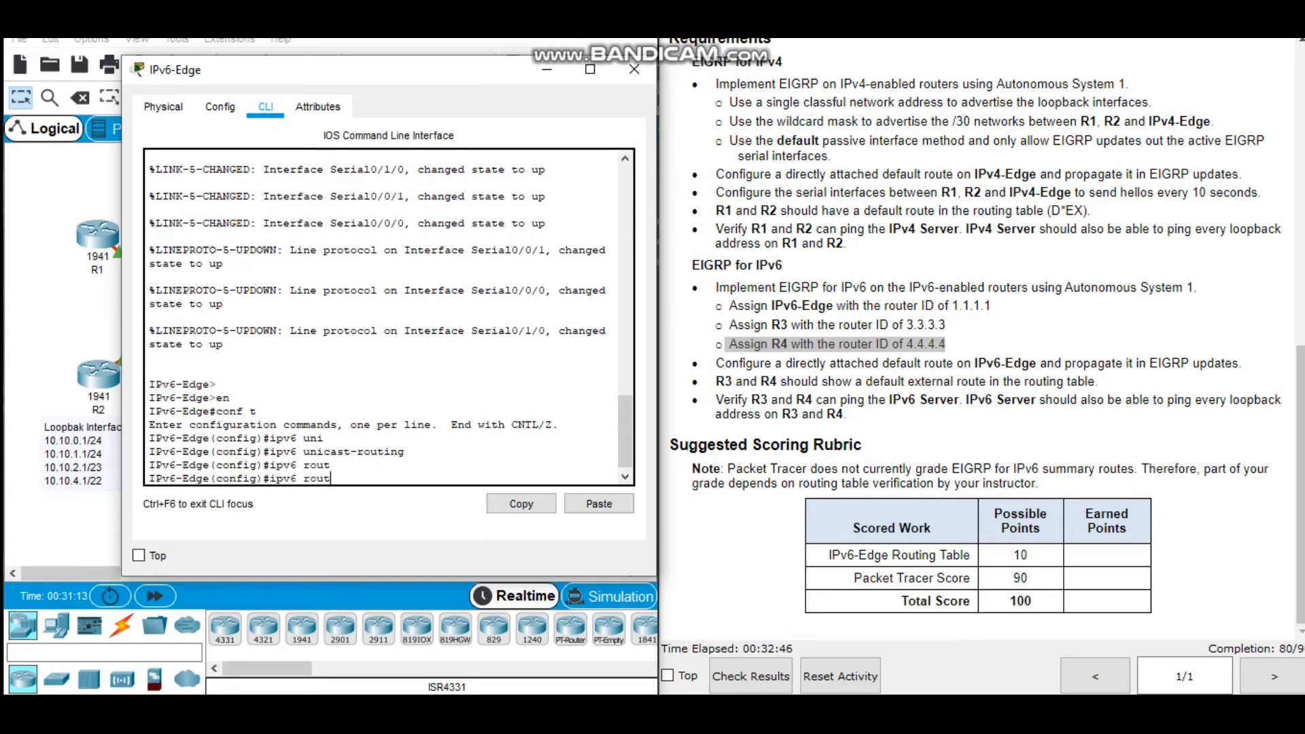
pyautogui.write('e ::/0 serial0/1/0')
pyautogui.press('Return')
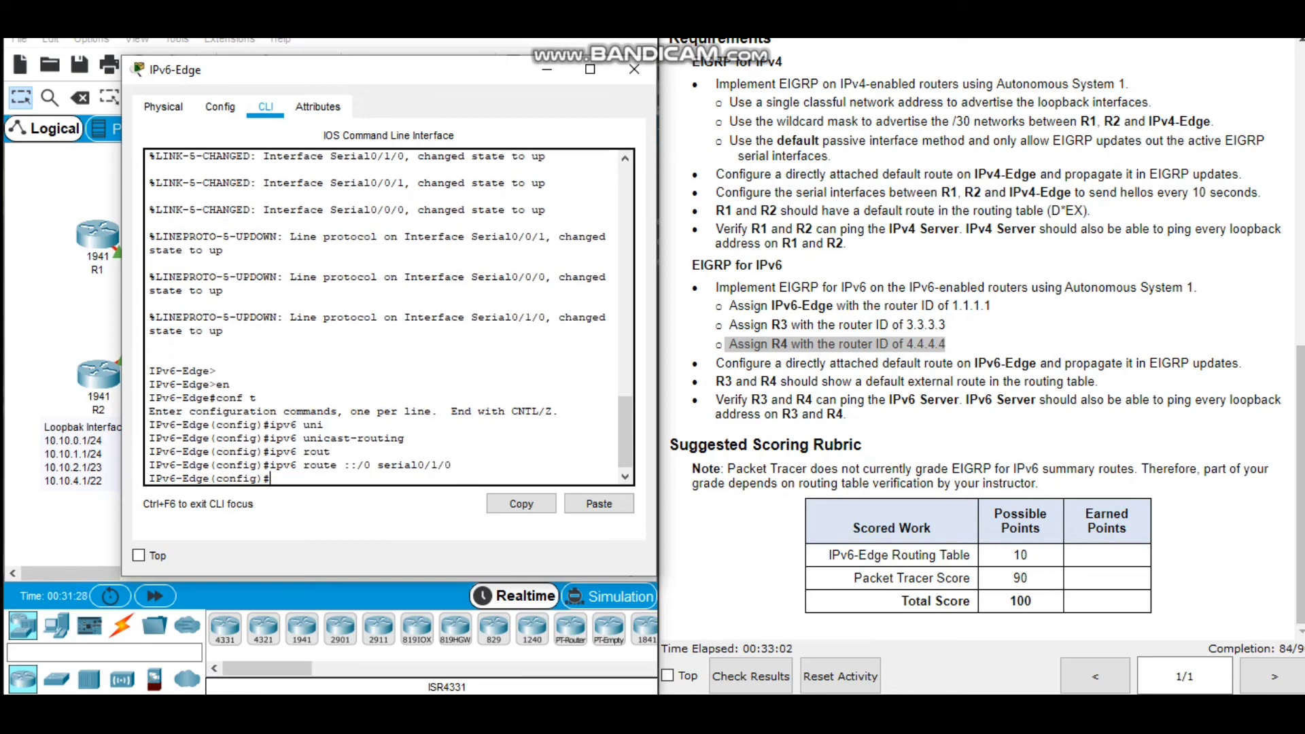
# Create the IPv6 EIGRP routing process for autonomous system 1 on IPv6-Edge.
pyautogui.write('ipv6')
pyautogui.write('router eigr')
pyautogui.write('p 1')
pyautogui.press('Return')
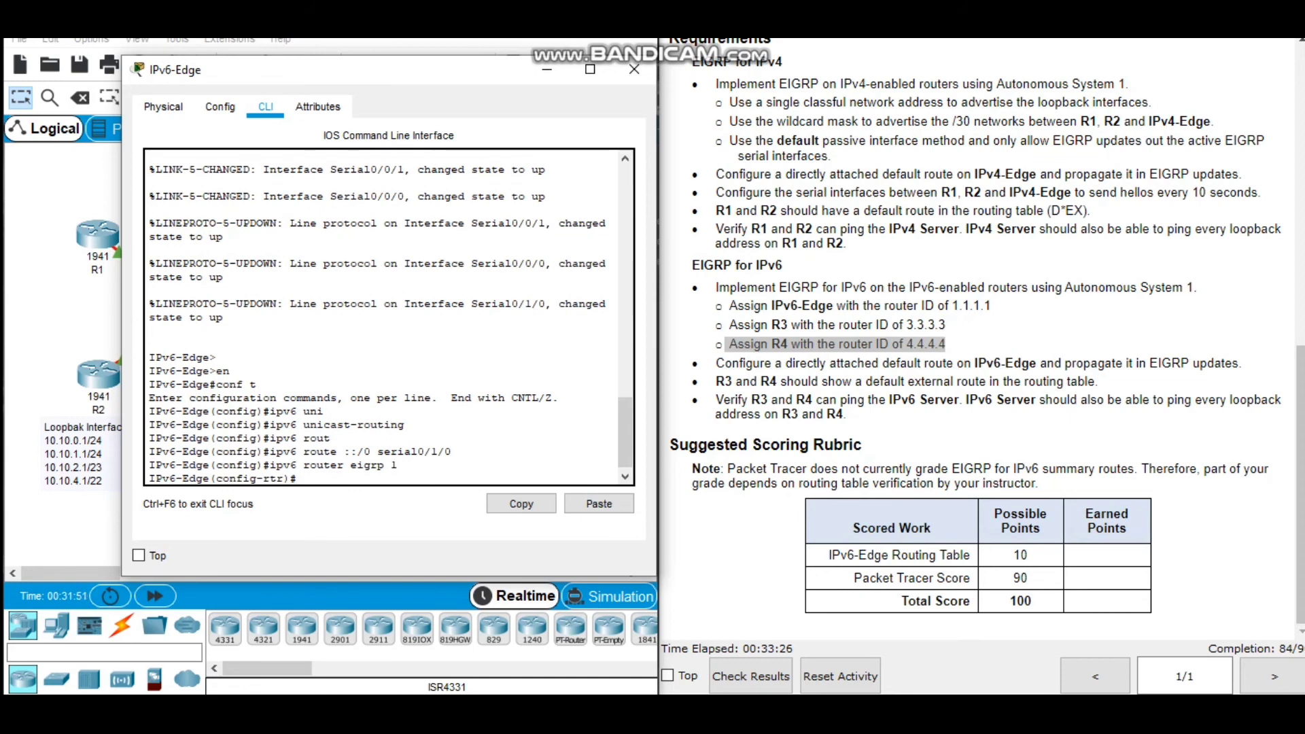
# Set the EIGRP router ID to 1.1.1.1 and activate the routing process with no shutdown.
pyautogui.write('eig')
pyautogui.press('Tab')
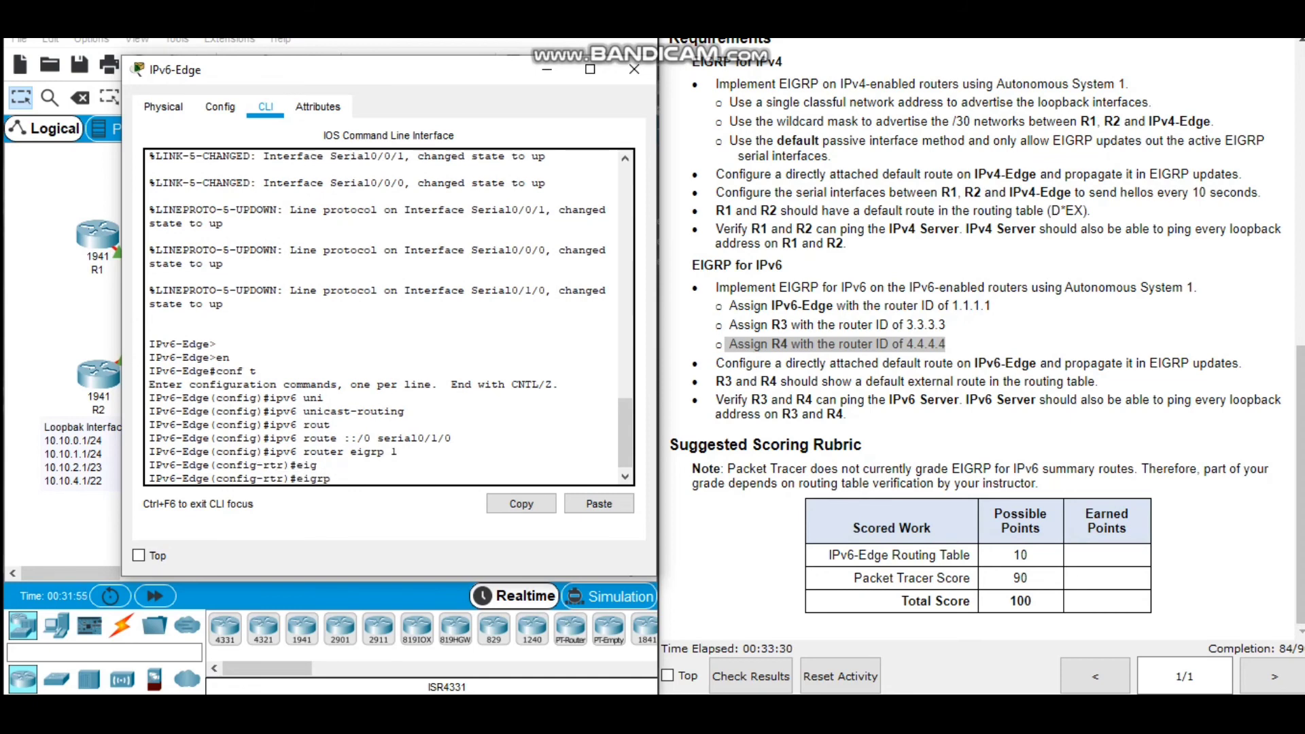
pyautogui.write('rou')
pyautogui.press('Tab')
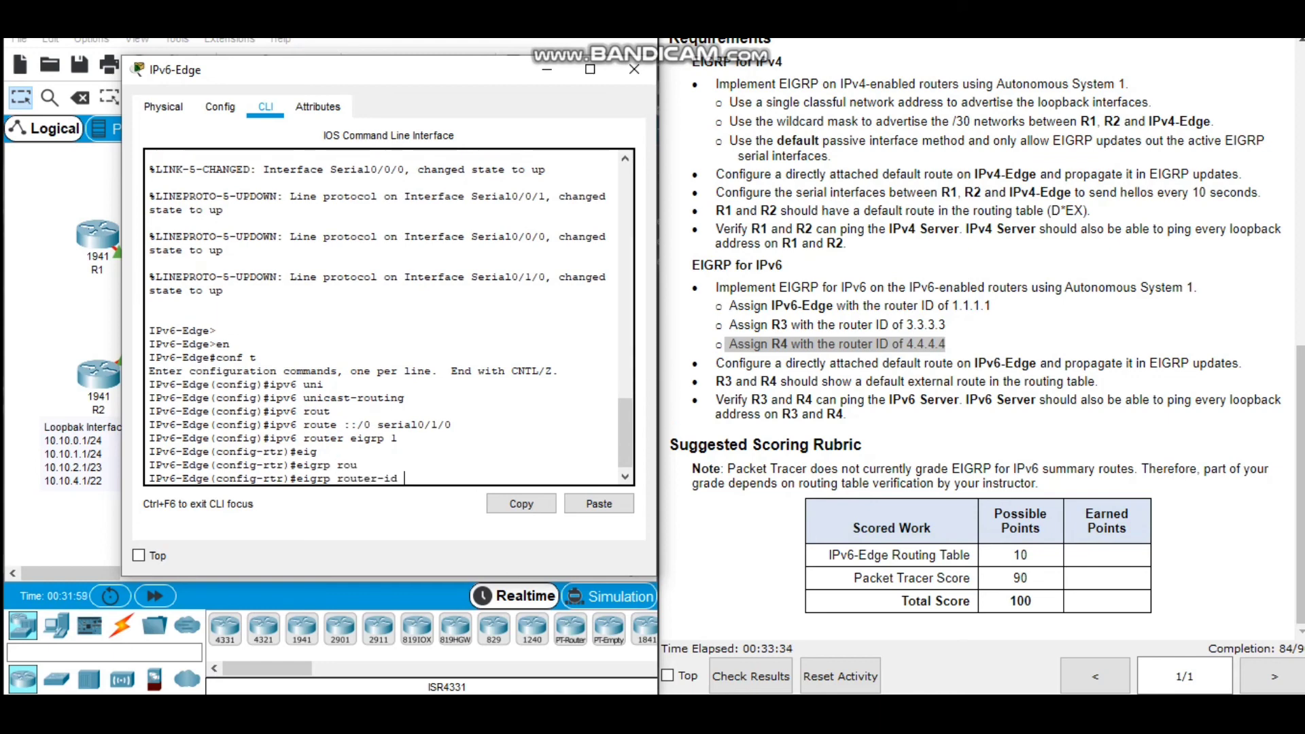
pyautogui.write('1.1.1.1')
pyautogui.press('Return')
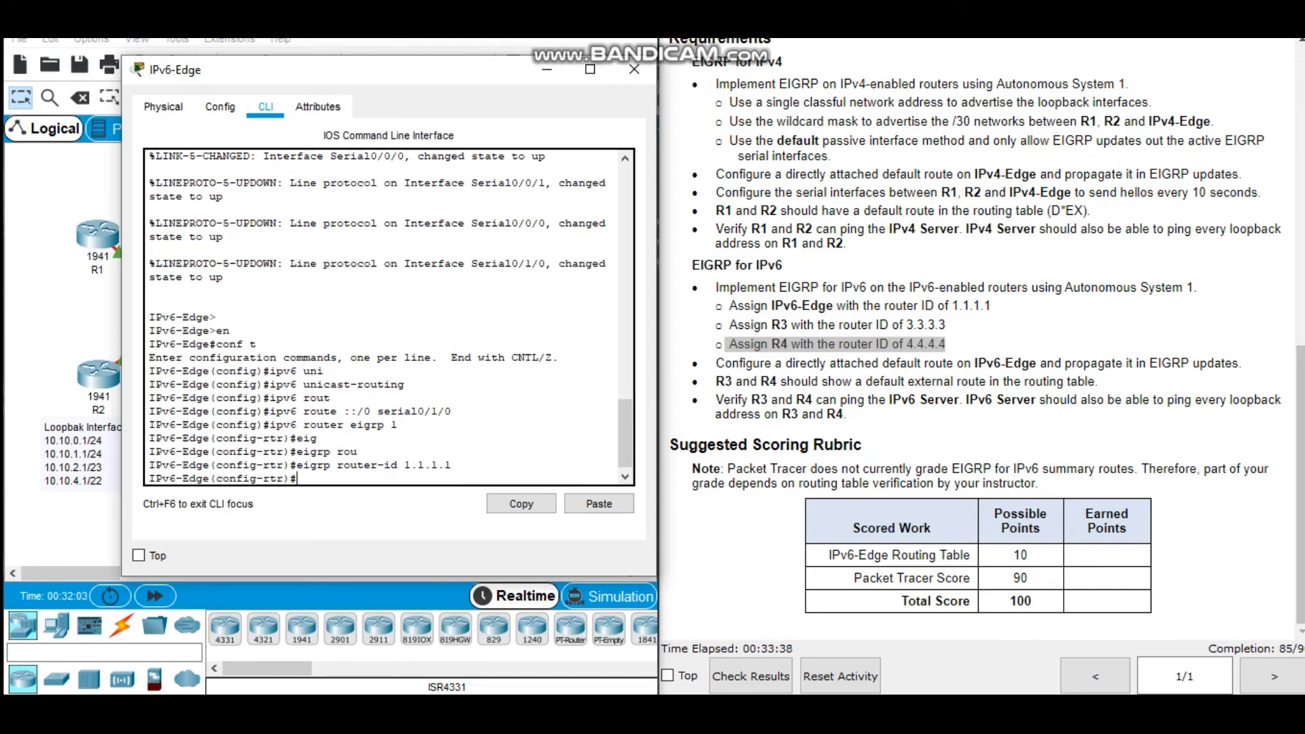
pyautogui.write('no sh')
pyautogui.press('Tab')
pyautogui.press('Return')
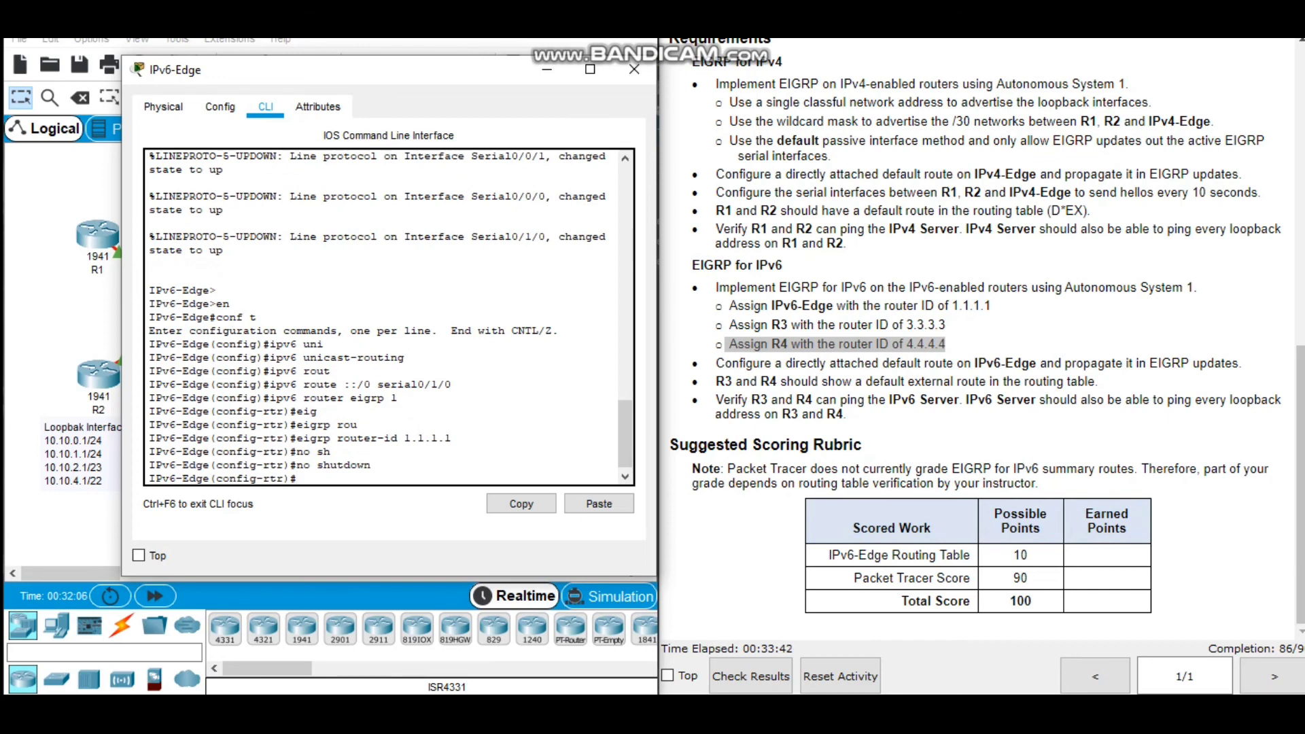
# Redistribute static routes into IPv6-Edge's EIGRP process to propagate the default route.
pyautogui.write('red')
pyautogui.press('Tab')
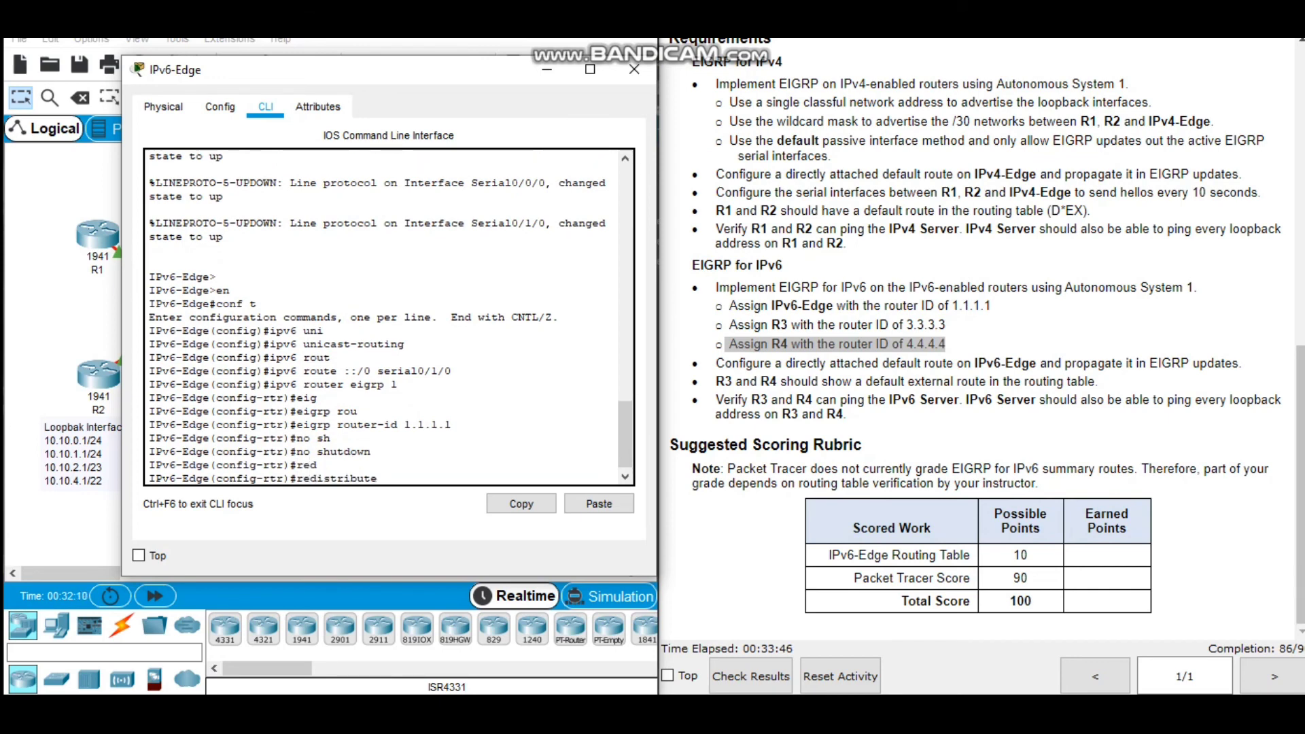
pyautogui.write('static')
pyautogui.press('Tab')
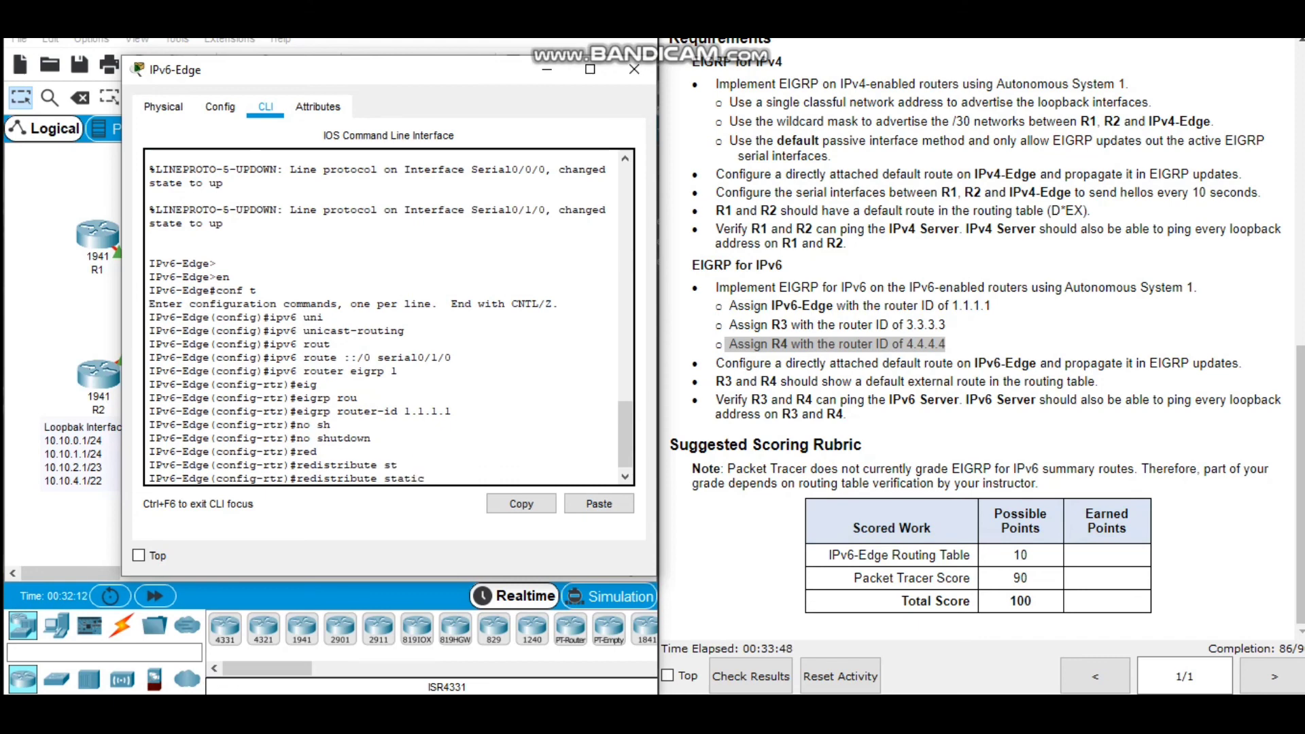
pyautogui.press('Return')
# Make s0/1/0 a passive interface in IPv6-Edge's EIGRP process and leave router configuration mode.
pyautogui.write('pass')
pyautogui.press('Tab')
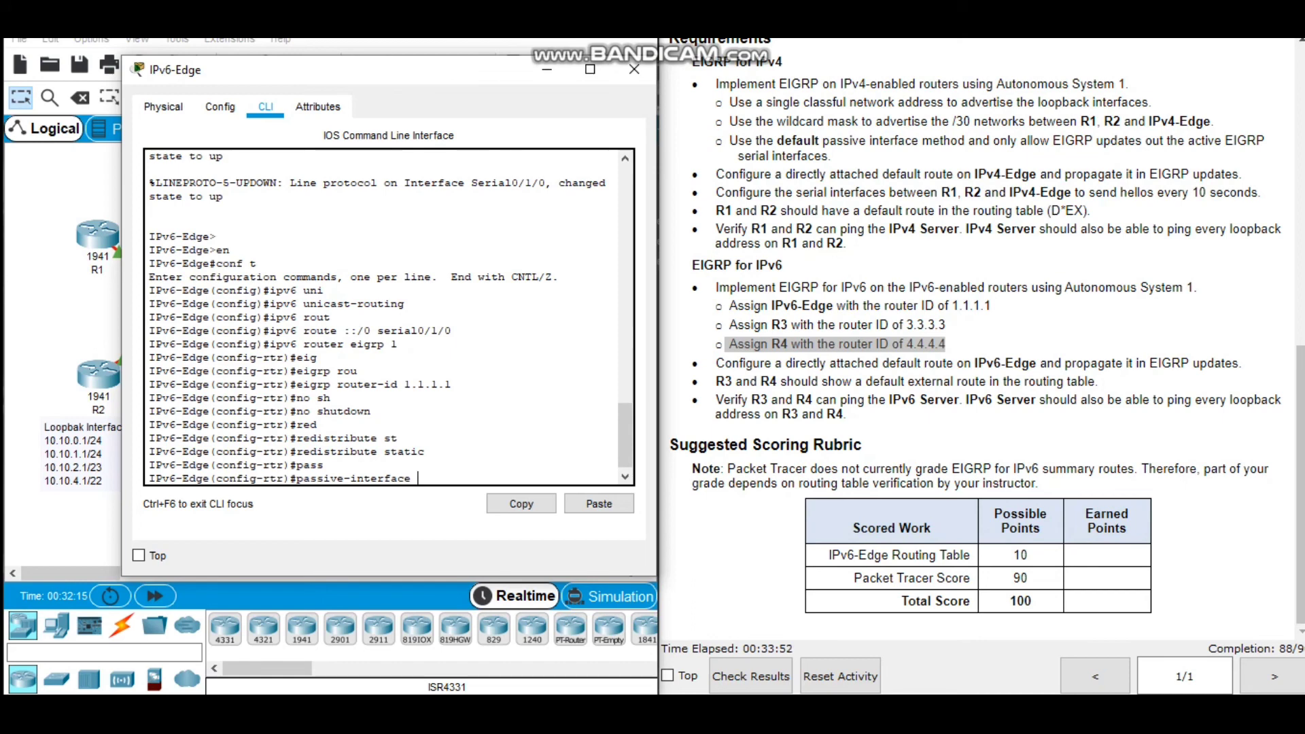
pyautogui.write('s0/1/0')
pyautogui.press('Return')
pyautogui.write('exit')
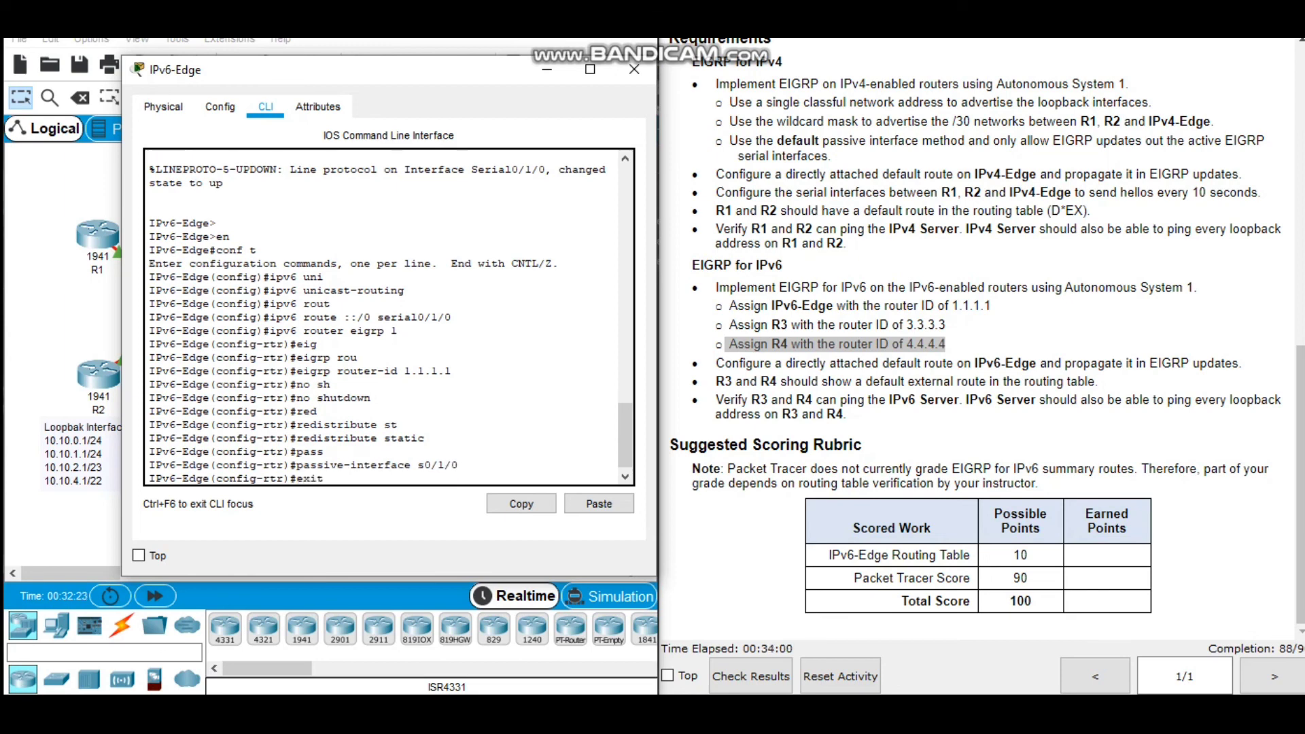
pyautogui.press('Return')
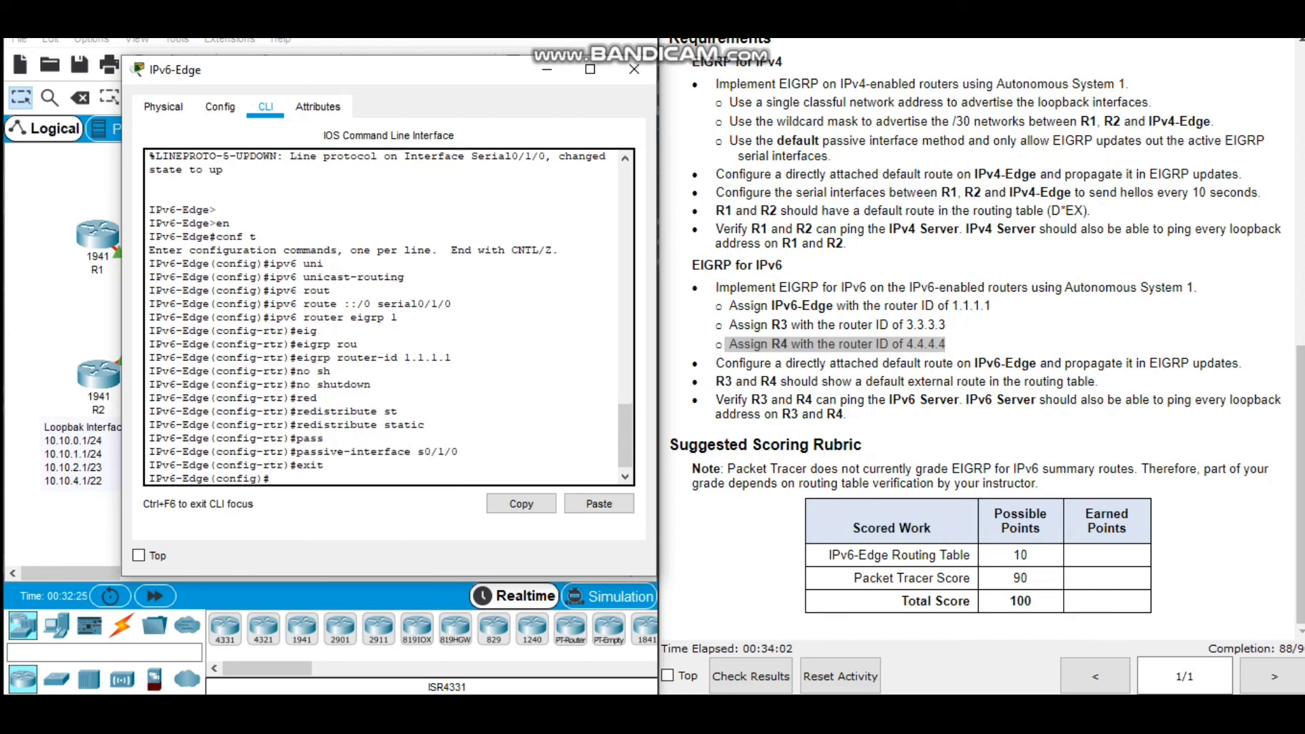
# Enter interface configuration mode for serial 0/0/0 on IPv6-Edge.
pyautogui.write('int')
pyautogui.press('Tab')
pyautogui.write('ser')
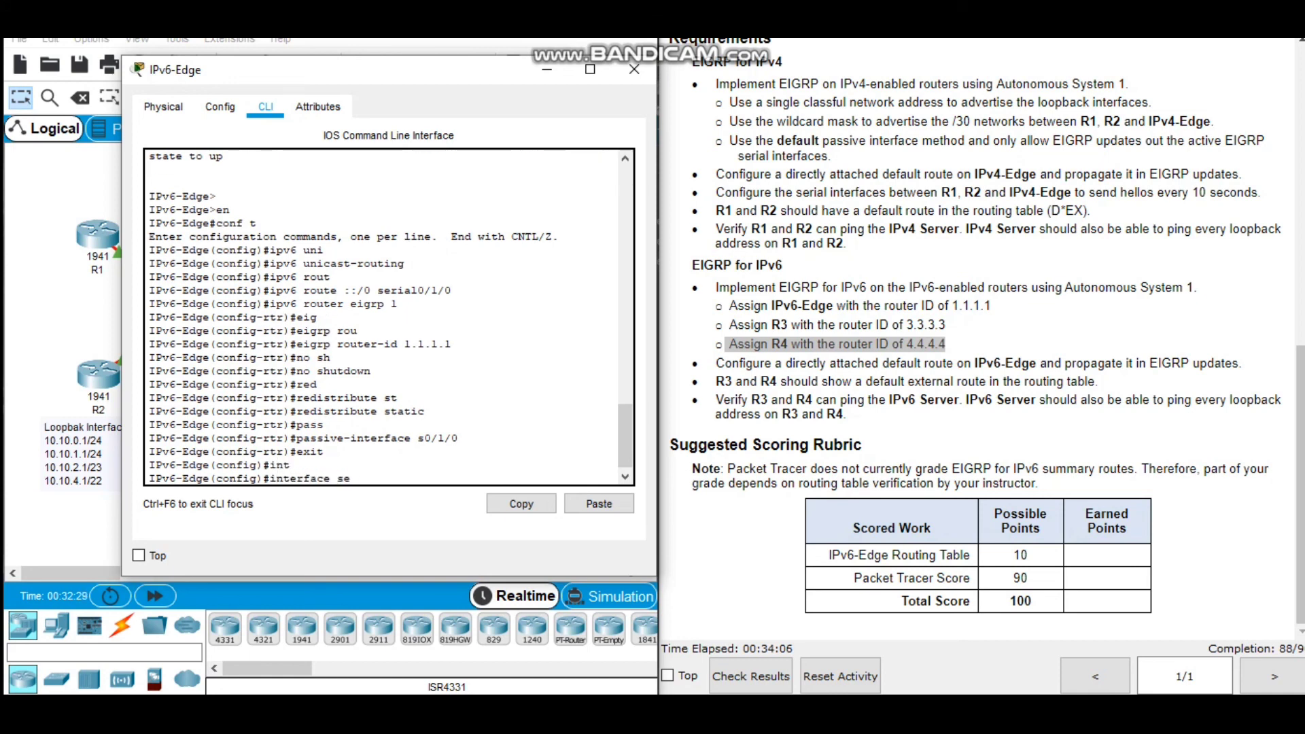
pyautogui.press('Tab')
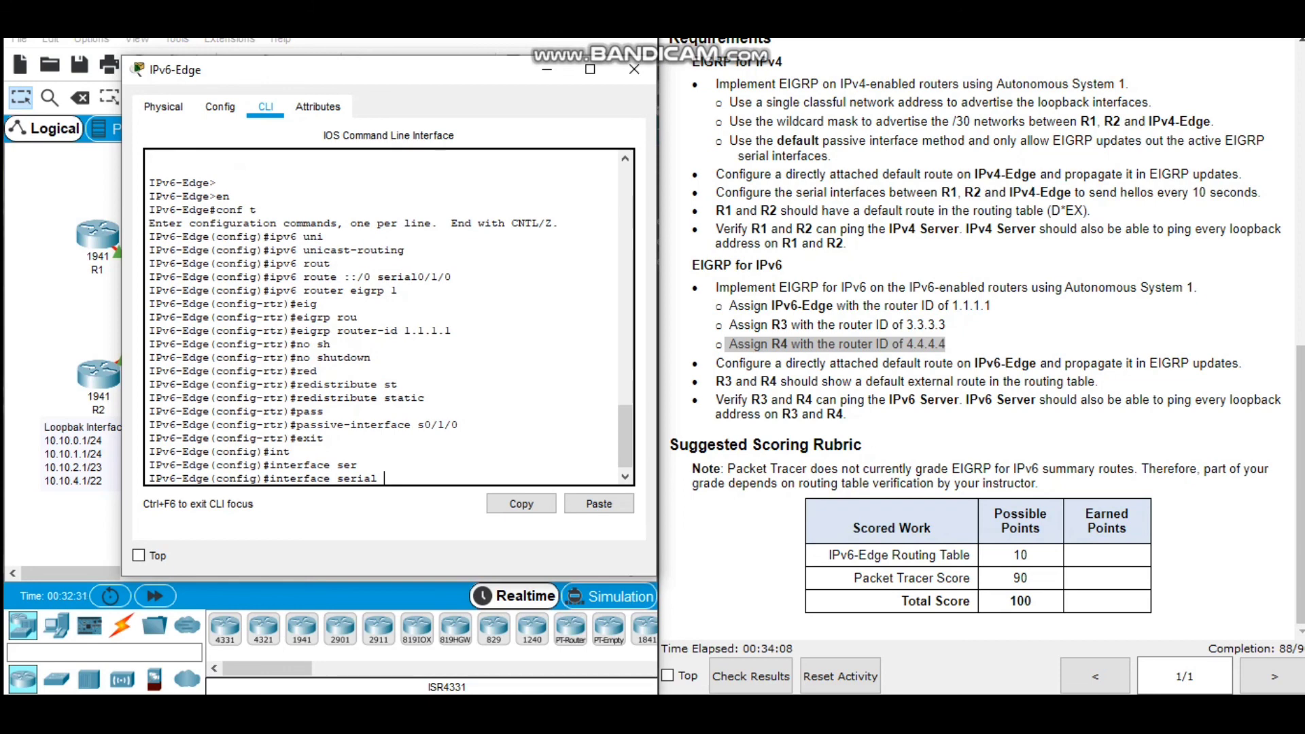
pyautogui.write('0/0/0')
pyautogui.press('Return')
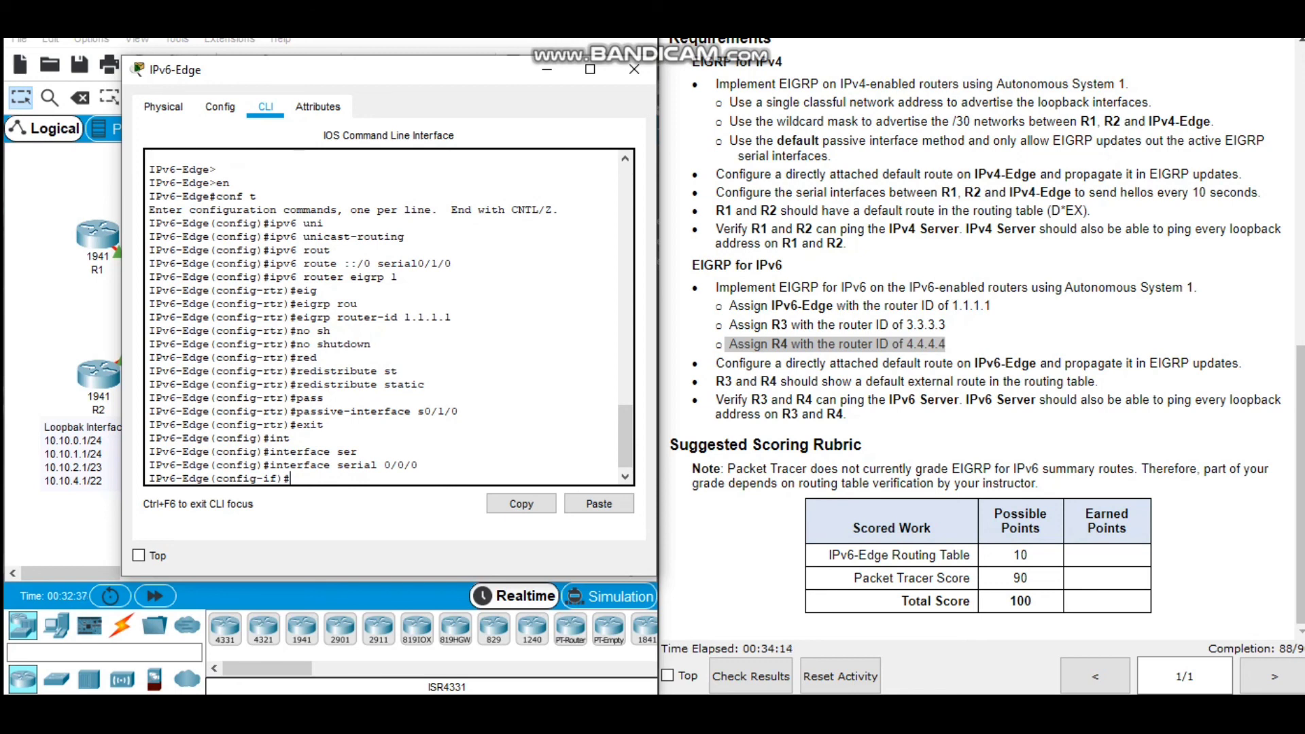
pyautogui.write('ipv6 ei')
pyautogui.press('Return')
pyautogui.press('Up')
pyautogui.press('Up')
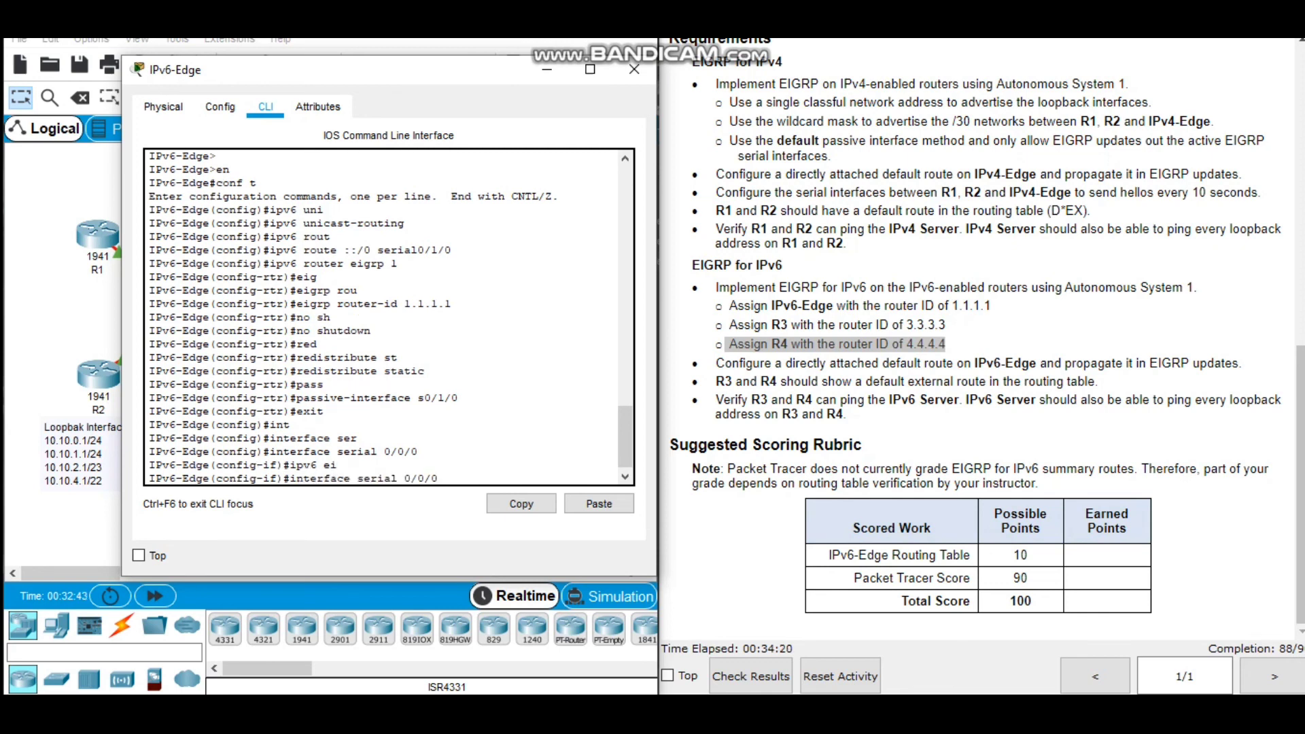
pyautogui.press('Up')
pyautogui.press('Up')
pyautogui.press('Up')
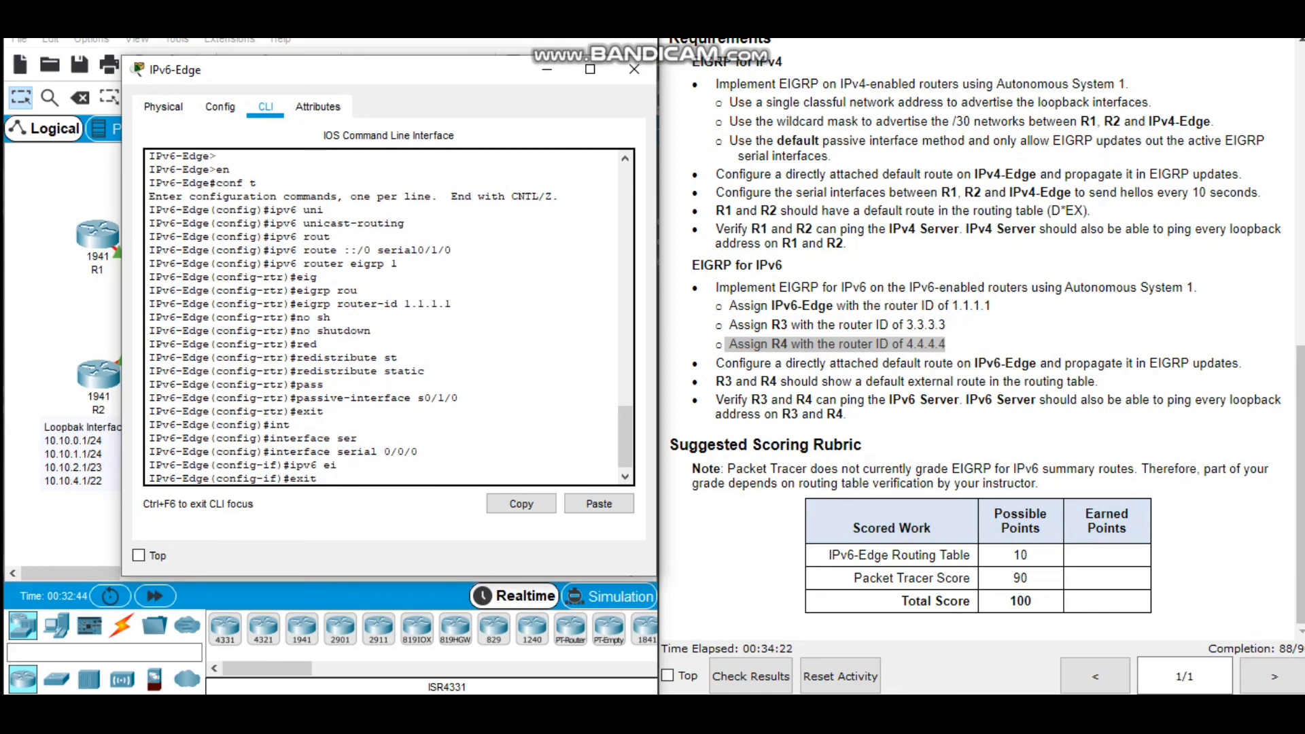
pyautogui.press('BackSpace')
pyautogui.press('BackSpace')
pyautogui.press('BackSpace')
pyautogui.press('Up')
pyautogui.press('Up')
pyautogui.press('Up')
pyautogui.press('Up')
pyautogui.press('Up')
pyautogui.press('Up')
pyautogui.press('Up')
pyautogui.press('Up')
pyautogui.press('BackSpace')
pyautogui.press('BackSpace')
pyautogui.press('BackSpace')
pyautogui.press('BackSpace')
pyautogui.press('BackSpace')
pyautogui.press('BackSpace')
pyautogui.press('BackSpace')
pyautogui.press('BackSpace')
pyautogui.press('BackSpace')
pyautogui.press('BackSpace')
pyautogui.press('BackSpace')
pyautogui.press('BackSpace')
pyautogui.press('BackSpace')
pyautogui.press('BackSpace')
pyautogui.press('BackSpace')
pyautogui.press('BackSpace')
pyautogui.press('BackSpace')
pyautogui.press('BackSpace')
pyautogui.press('BackSpace')
pyautogui.press('BackSpace')
pyautogui.press('BackSpace')
pyautogui.press('BackSpace')
# Enable IPv6 EIGRP 1 on IPv6-Edge's serial 0/0/0 interface.
pyautogui.write('ipv6 ei')
pyautogui.press('Tab')
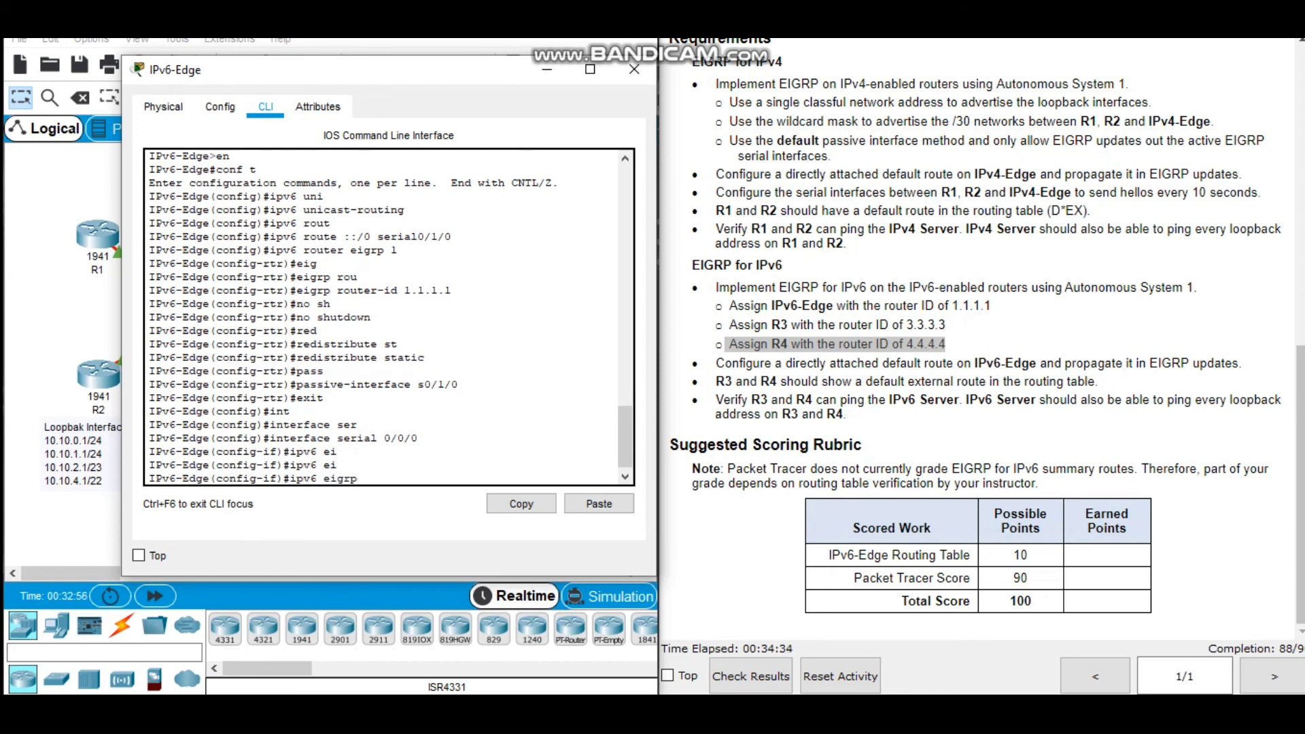
pyautogui.write('1')
pyautogui.press('Return')
pyautogui.press('Return')
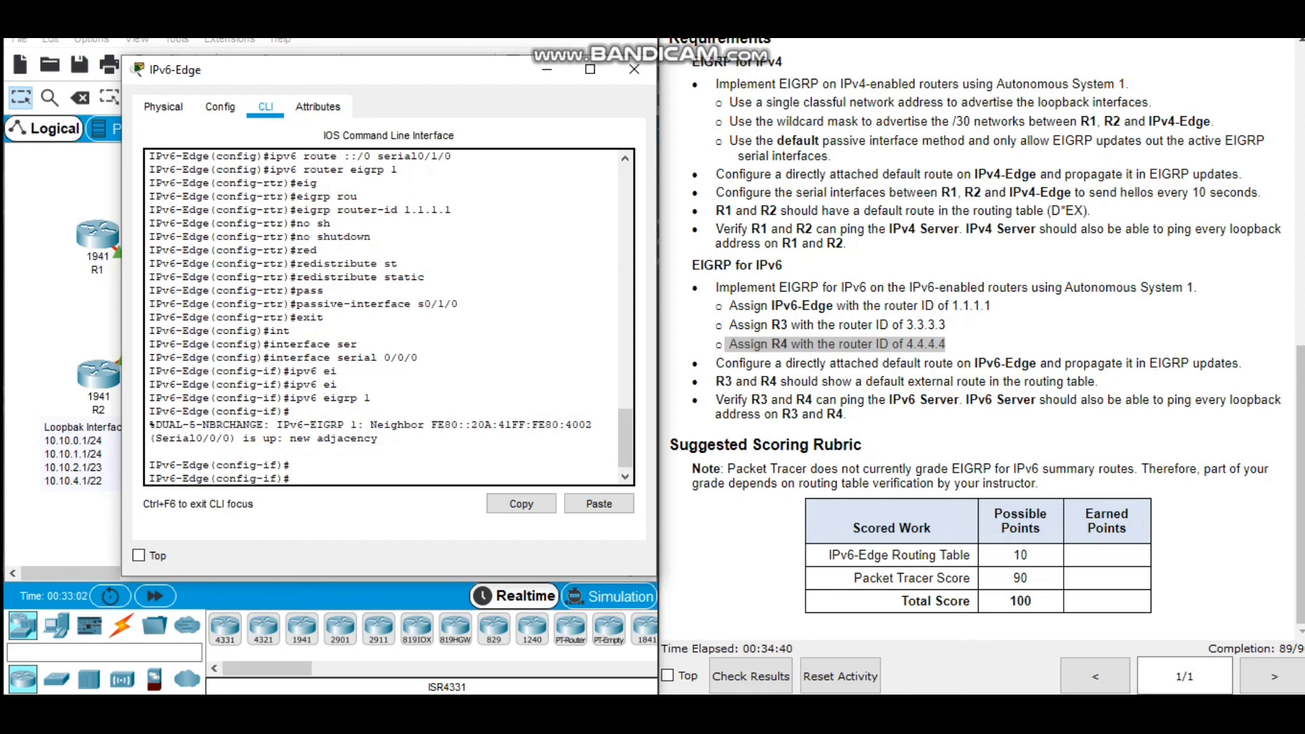
# Enable IPv6 EIGRP 1 on IPv6-Edge's serial 0/0/1 interface.
pyautogui.press('Up')
pyautogui.press('Up')
pyautogui.press('Up')
pyautogui.press('Up')
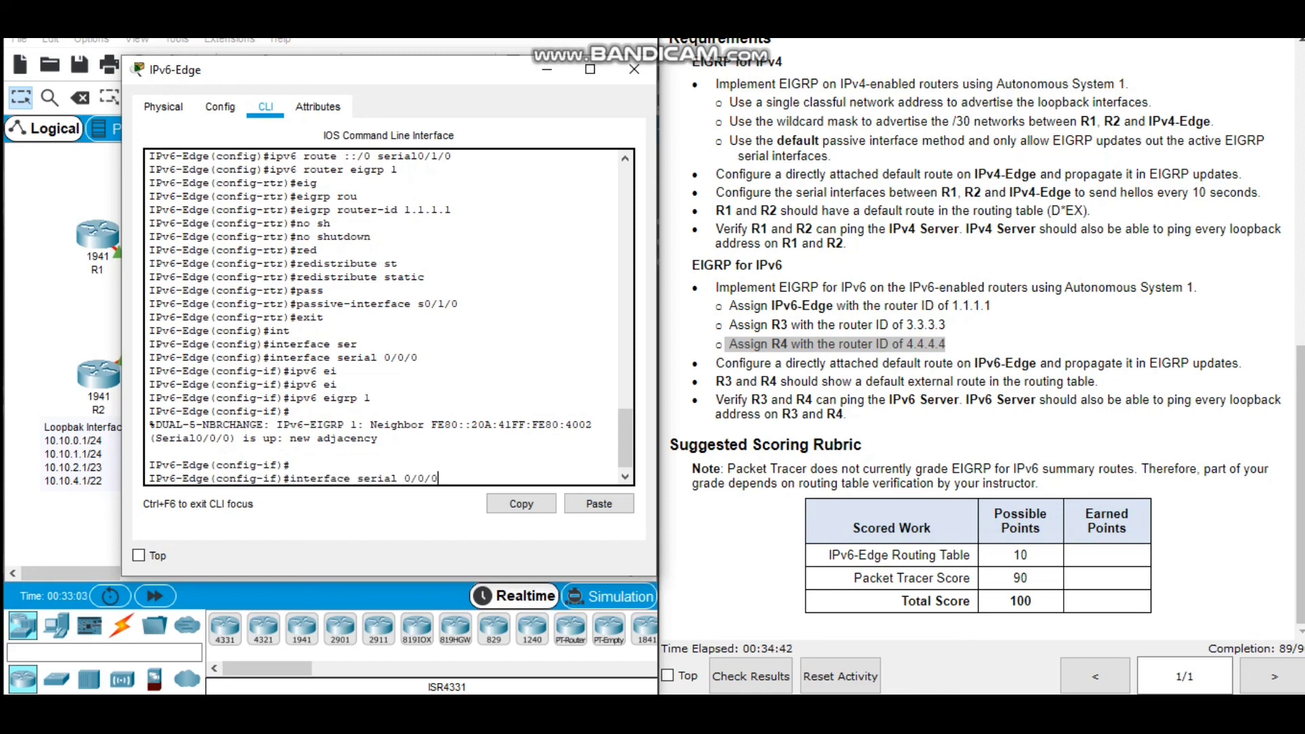
pyautogui.press('BackSpace')
pyautogui.write('1')
pyautogui.press('Return')
pyautogui.press('Up')
pyautogui.press('Up')
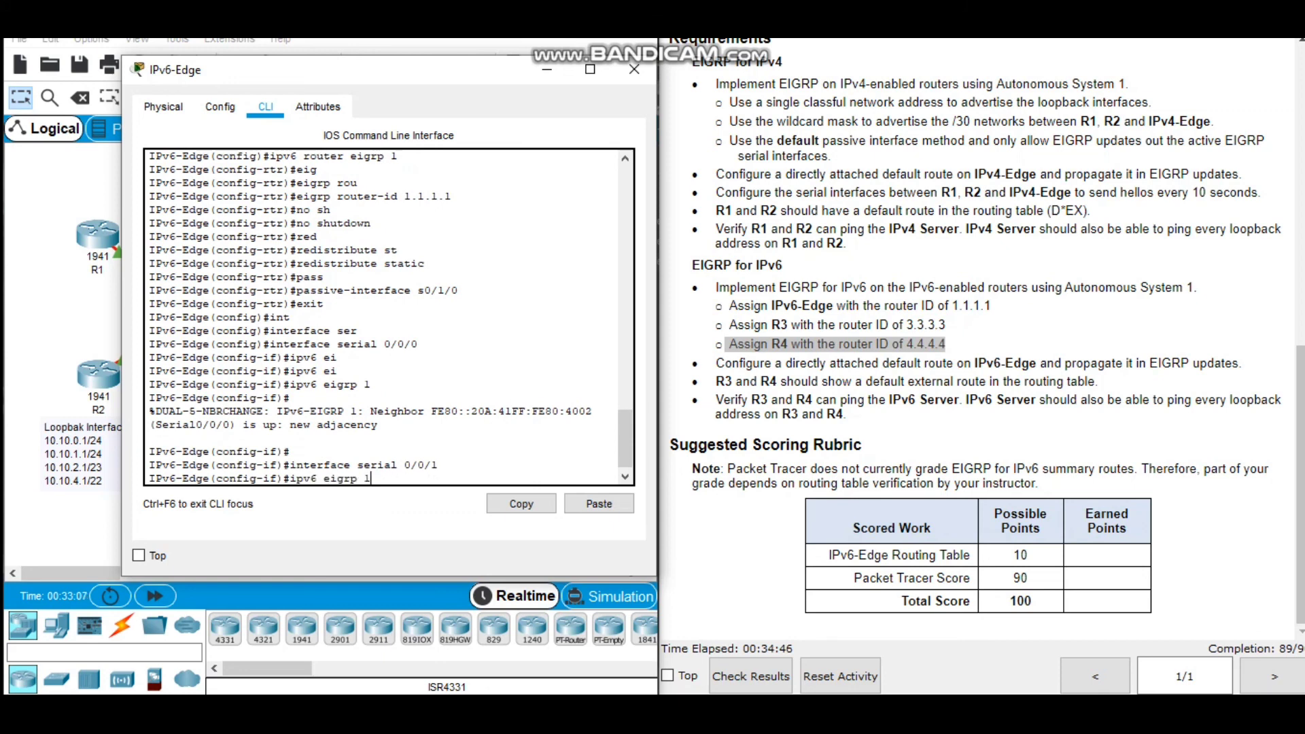
pyautogui.press('Return')
# End configuration mode on IPv6-Edge and begin a write command at the privileged prompt.
pyautogui.press('Return')
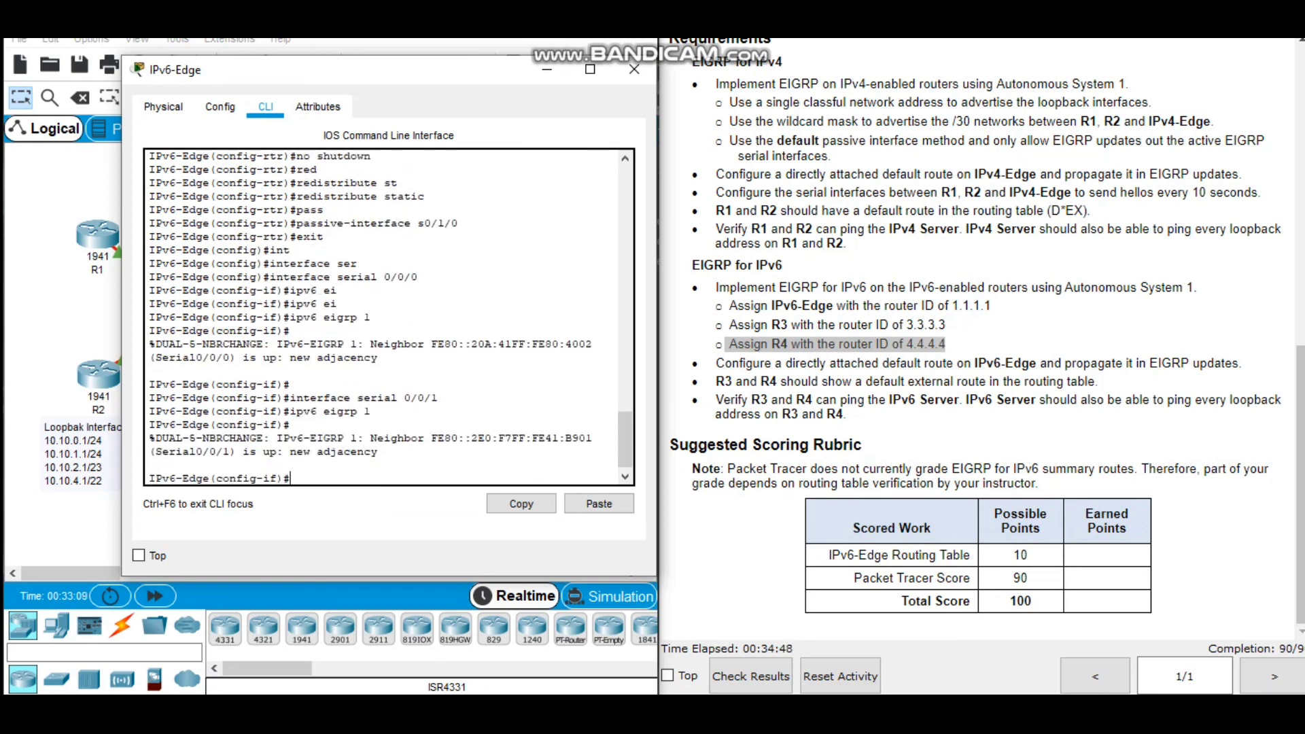
pyautogui.write('end')
pyautogui.press('Return')
pyautogui.press('Return')
pyautogui.write('wric')
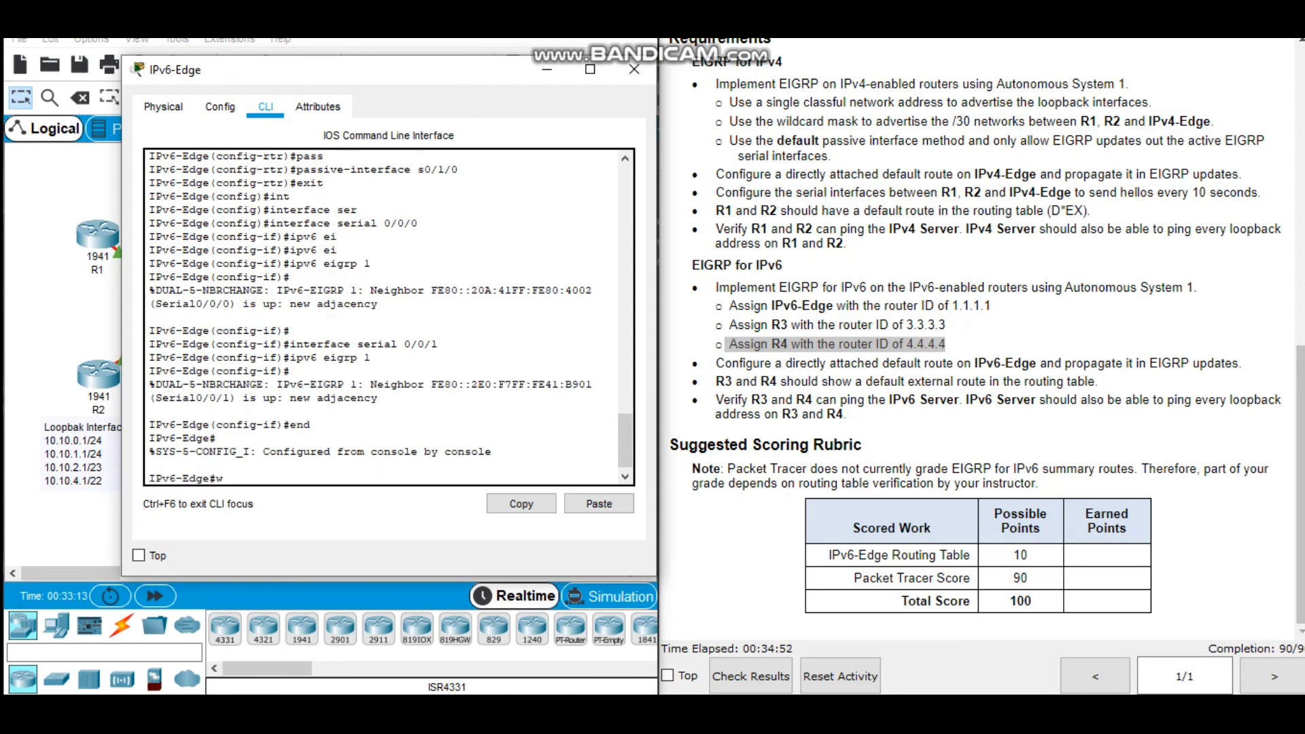
pyautogui.press('BackSpace')
pyautogui.write('t')
pyautogui.press('Tab')
pyautogui.write('su')
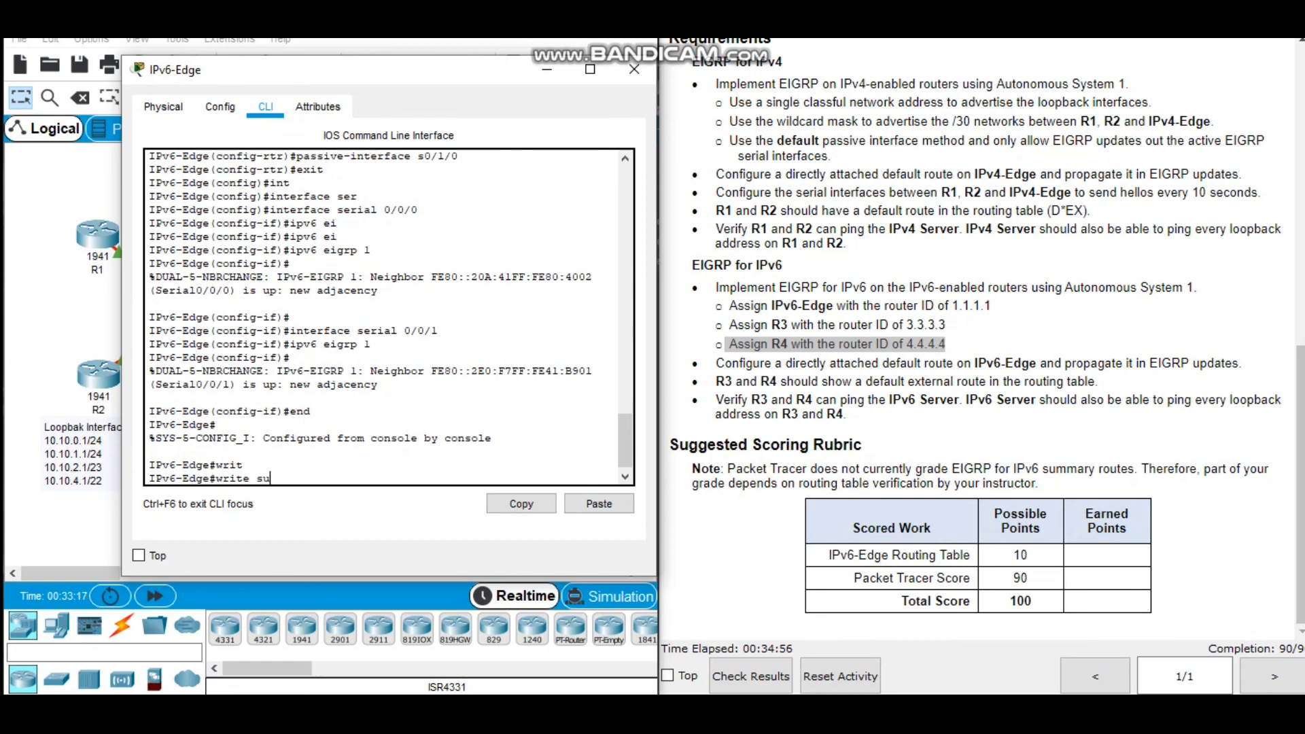
pyautogui.press('Tab')
pyautogui.write('m')
pyautogui.press('Tab')
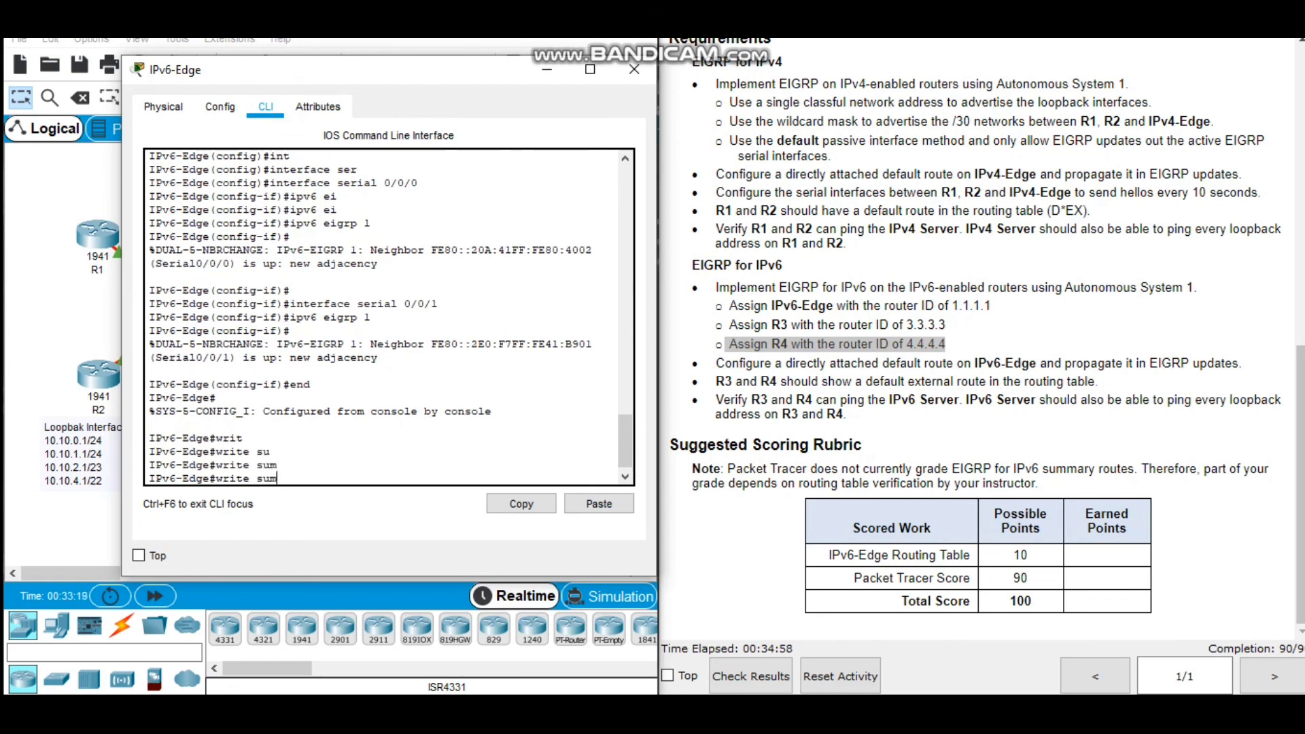
pyautogui.press('BackSpace')
pyautogui.press('BackSpace')
pyautogui.press('BackSpace')
# Save the IPv6-Edge configuration with write memory.
pyautogui.write('me')
pyautogui.press('Tab')
pyautogui.press('Tab')
pyautogui.press('Return')
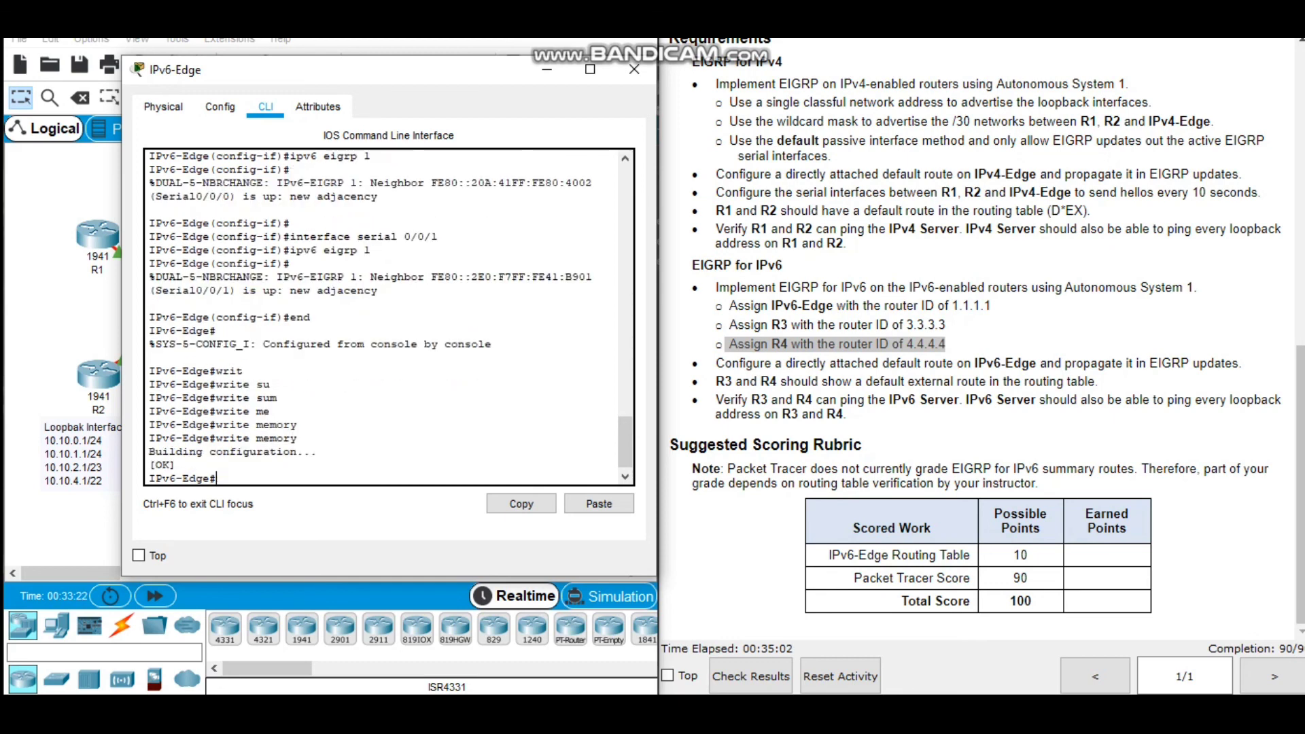
pyautogui.press('Return')
pyautogui.press('Return')
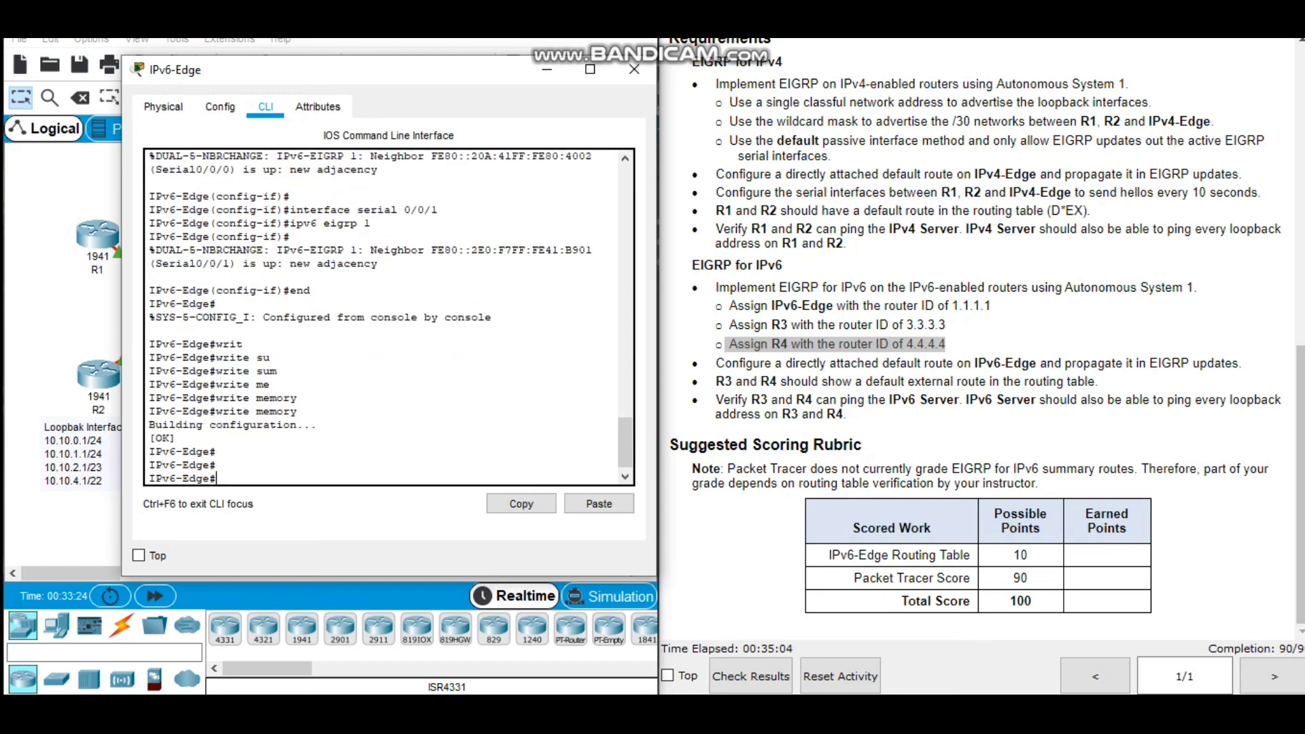